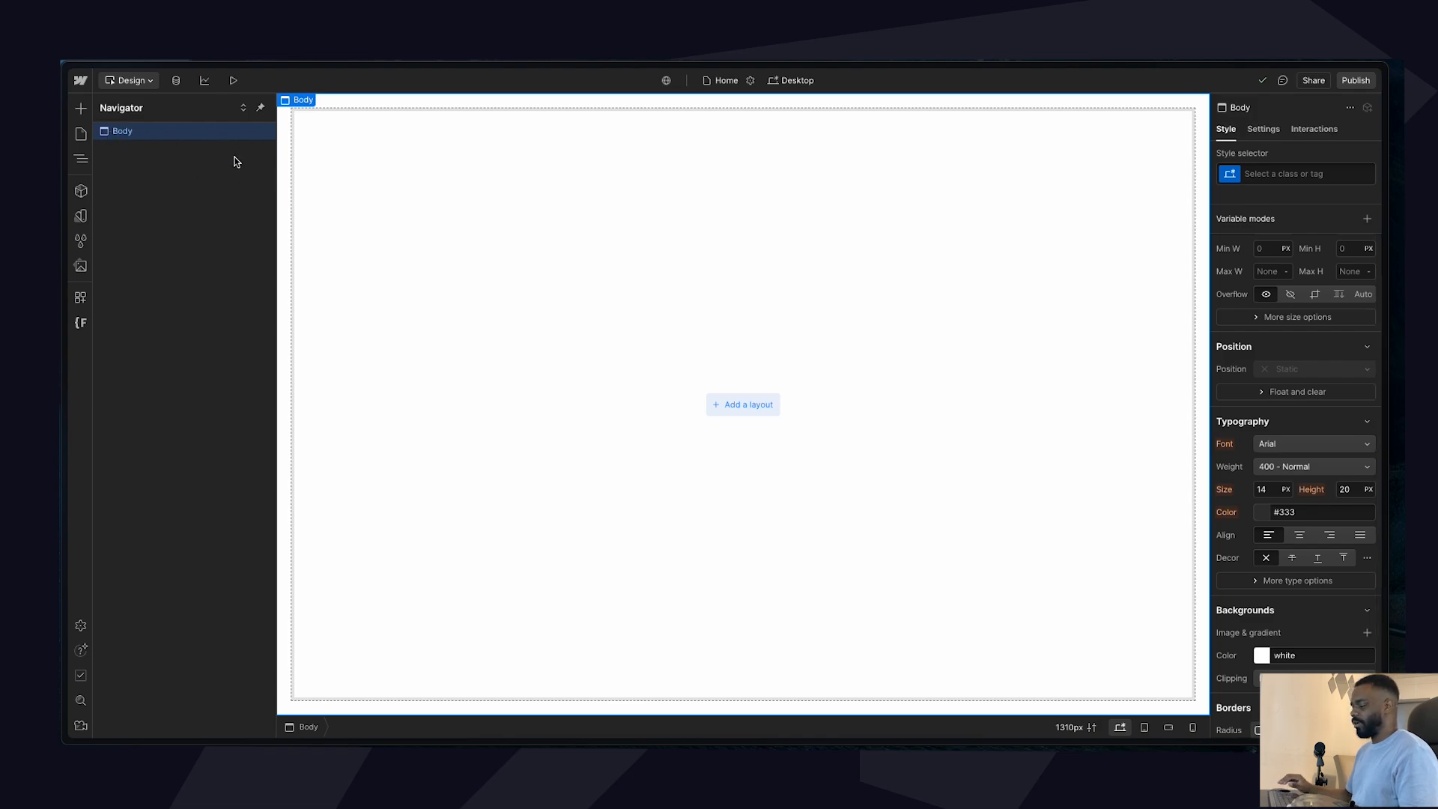
Add a div block to the page body and set its background color to #12141D.
{"action": "key", "text": "super+e"}
{"action": "type", "text": "div"}
{"action": "key", "text": "Return"}
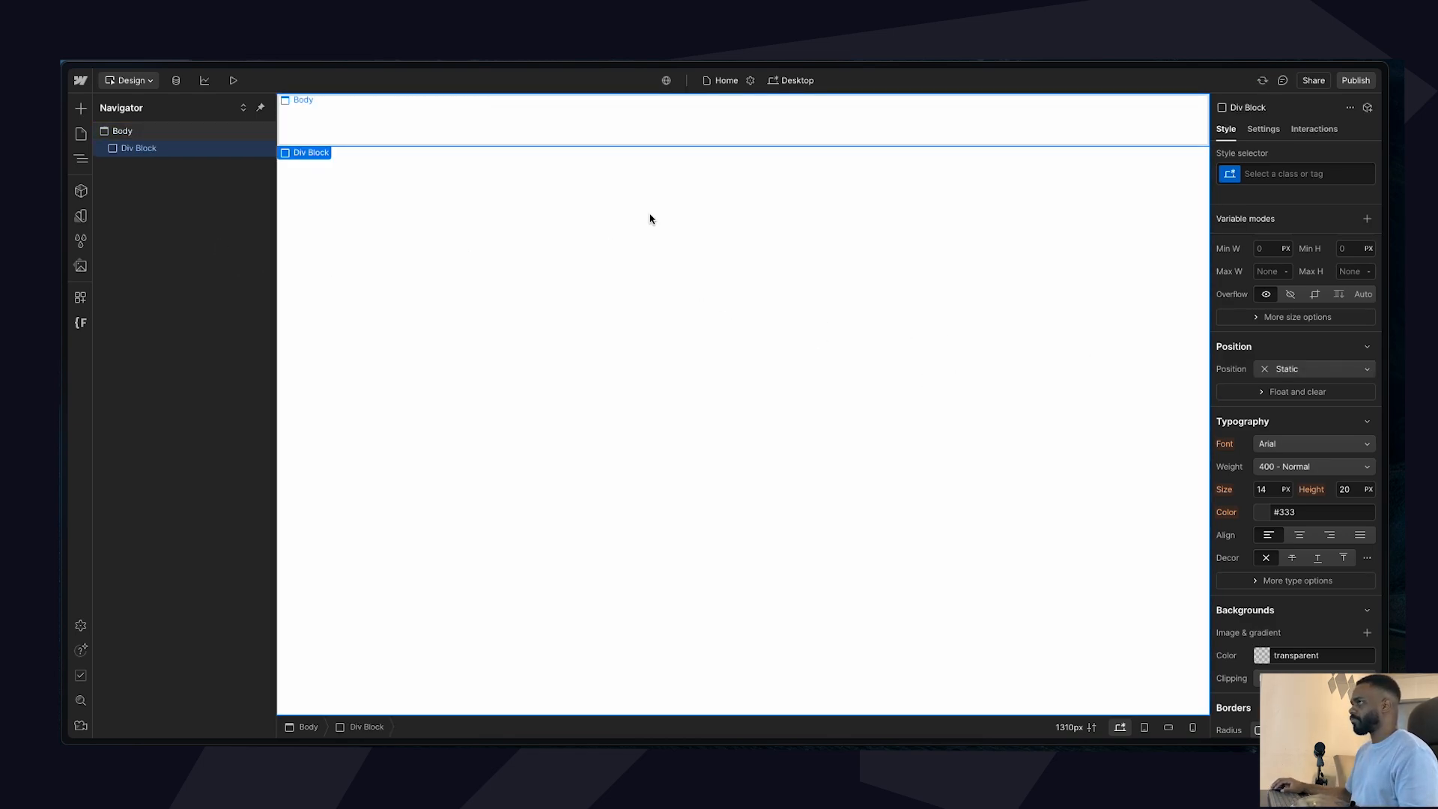
{"action": "scroll", "coordinate": [1290, 574], "scroll_direction": "down", "scroll_amount": 3}
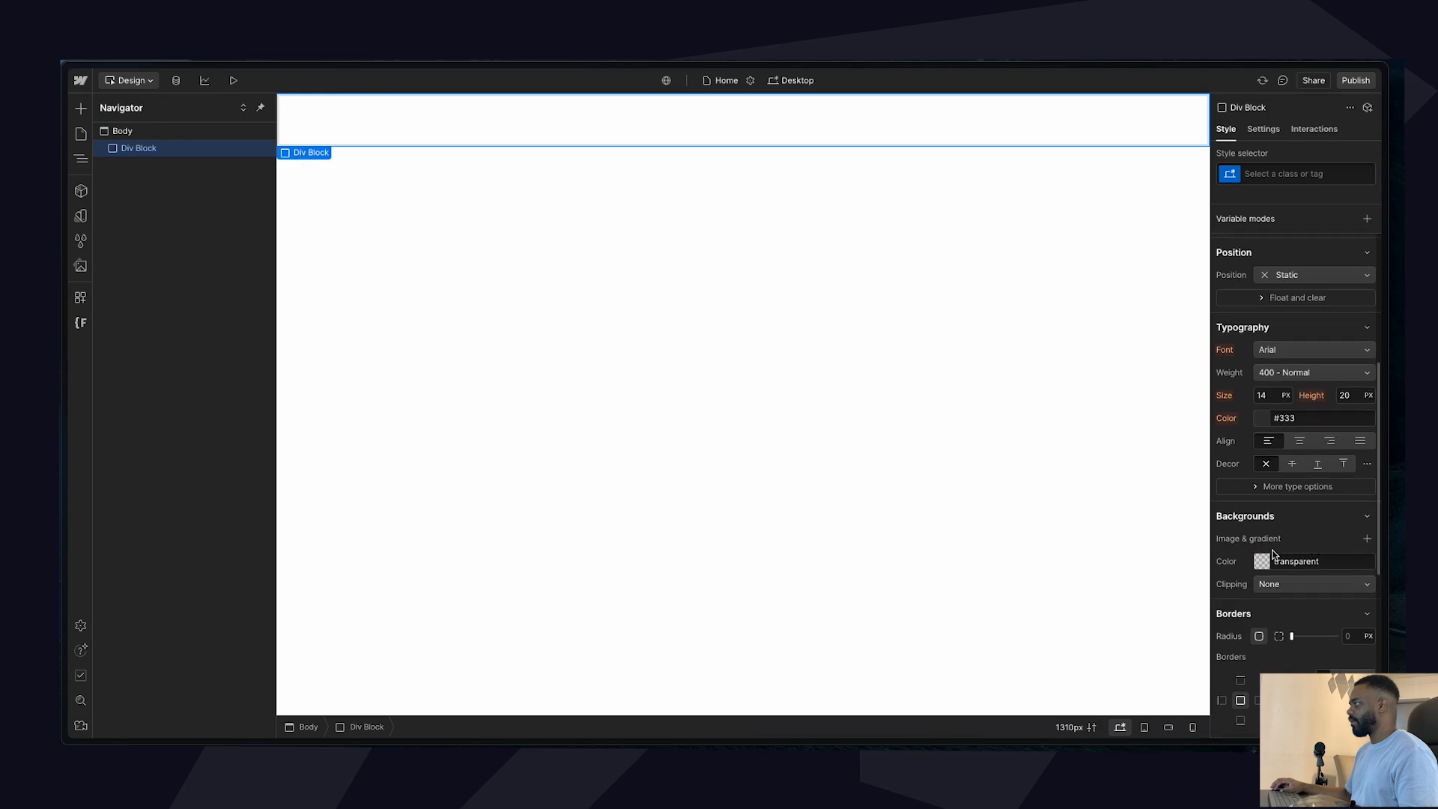
{"action": "left_click", "coordinate": [1301, 560]}
{"action": "type", "text": "12141D"}
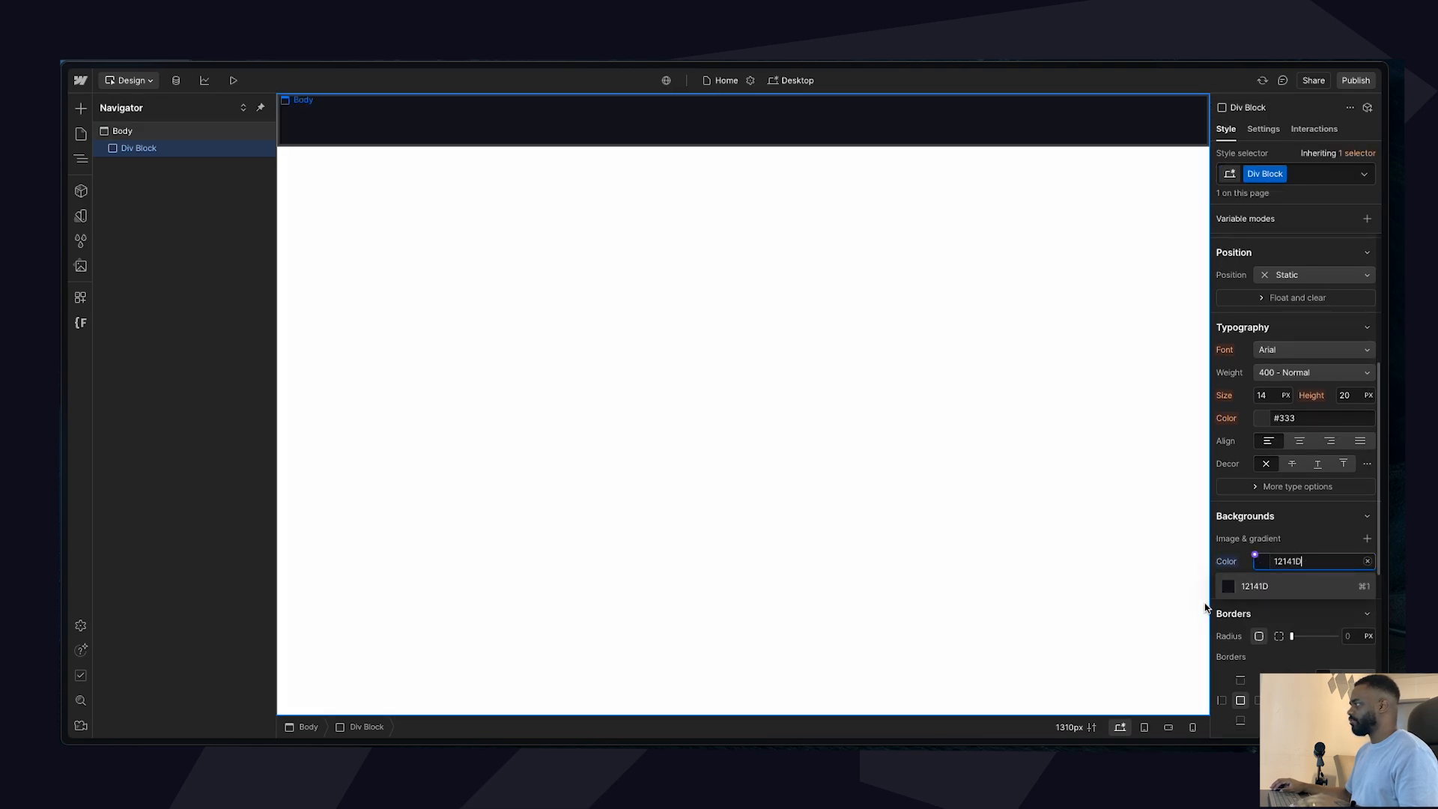
{"action": "left_click", "coordinate": [1259, 585]}
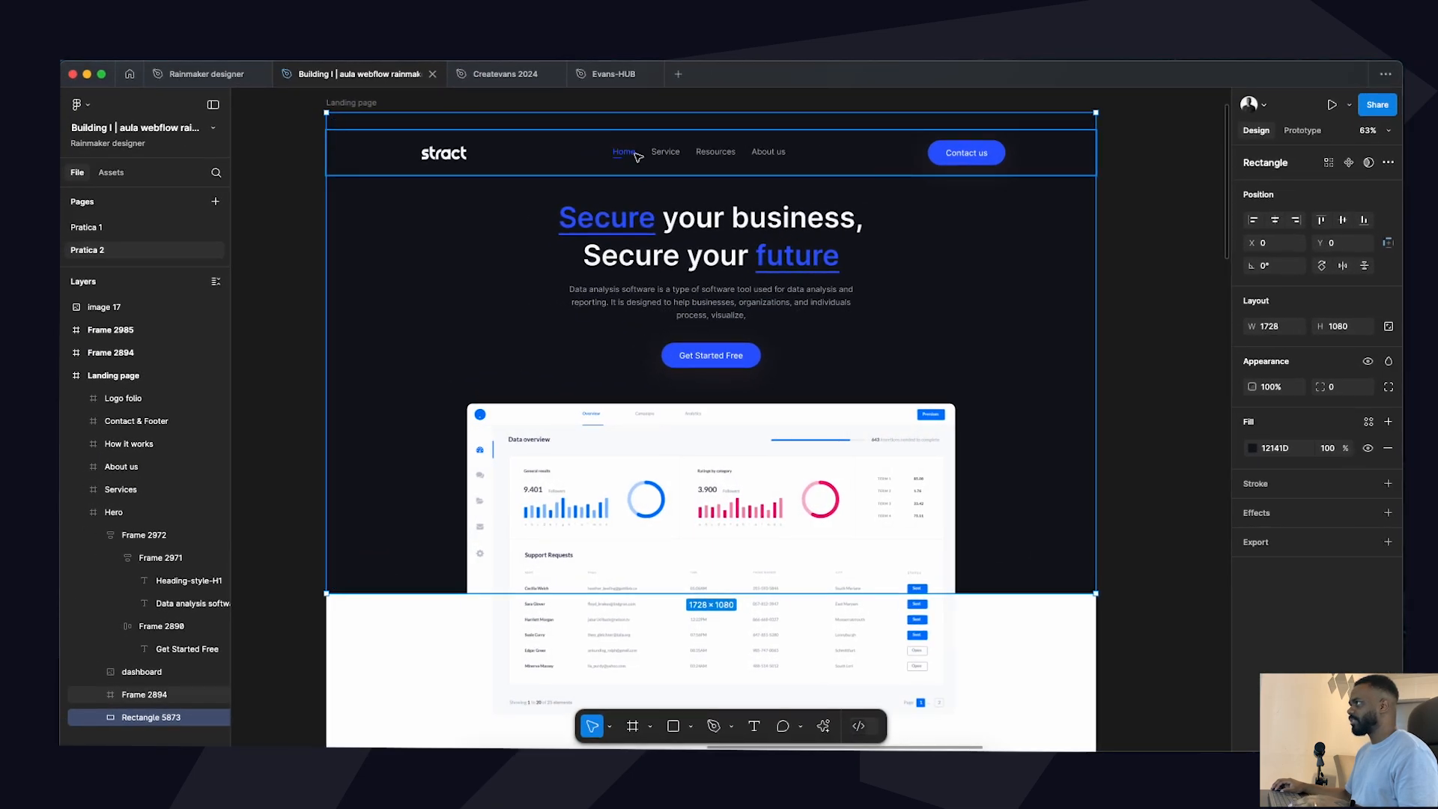
Consult the hero design in Figma and add a heading, a paragraph and a button inside the Webflow div block.
{"action": "left_click", "coordinate": [644, 155]}
{"action": "left_click", "coordinate": [663, 303]}
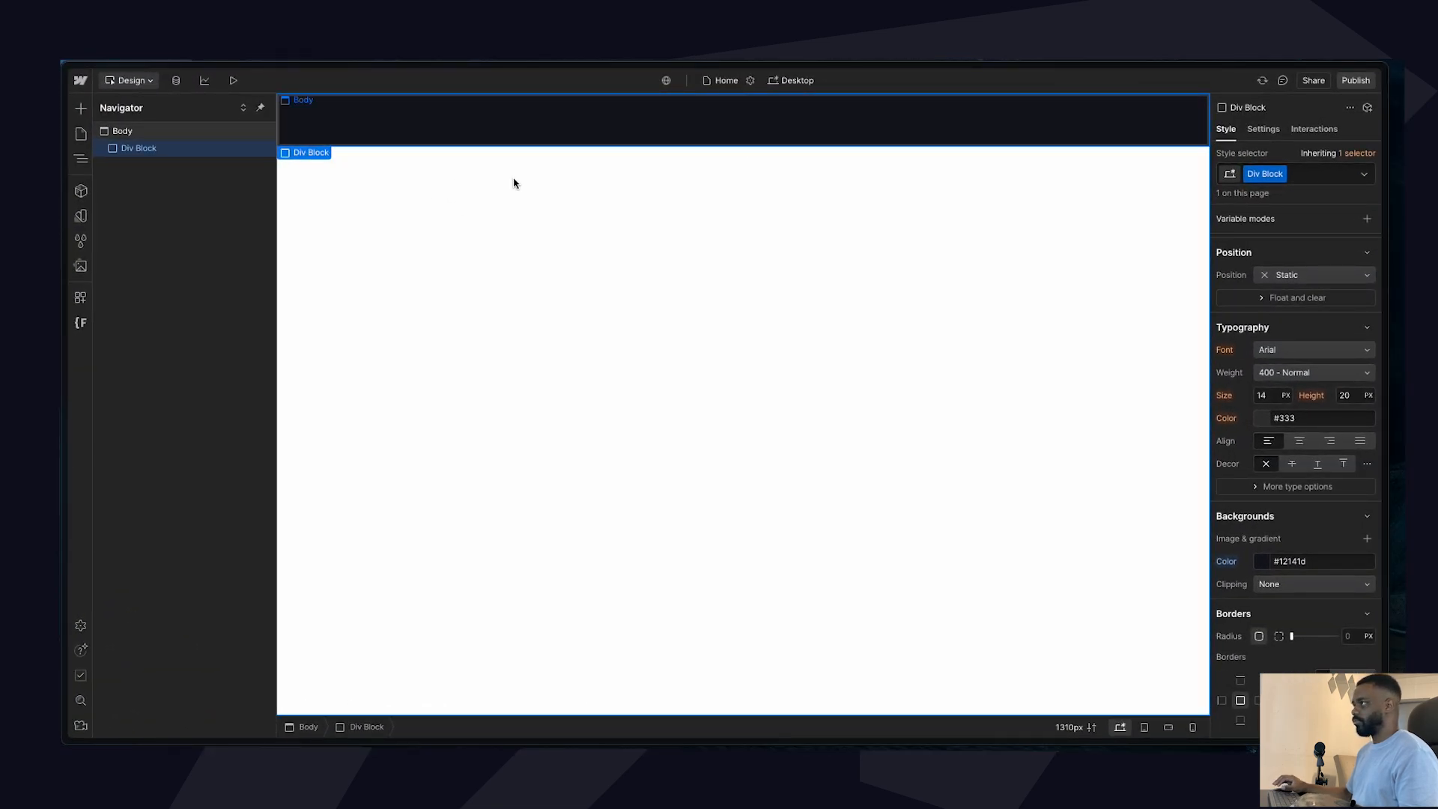
{"action": "key", "text": "ctrl+k"}
{"action": "type", "text": "head"}
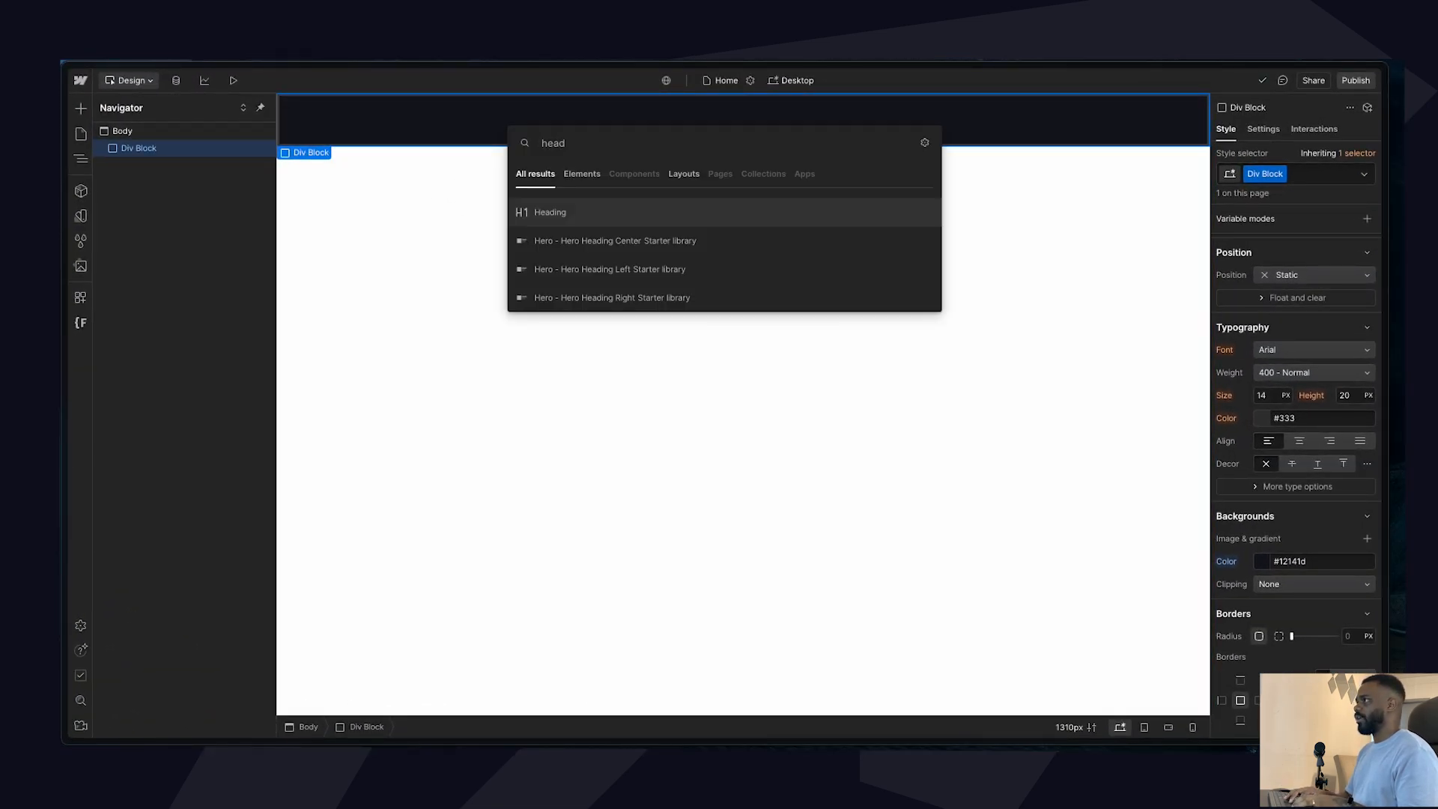
{"action": "key", "text": "Return"}
{"action": "key", "text": "ctrl+k"}
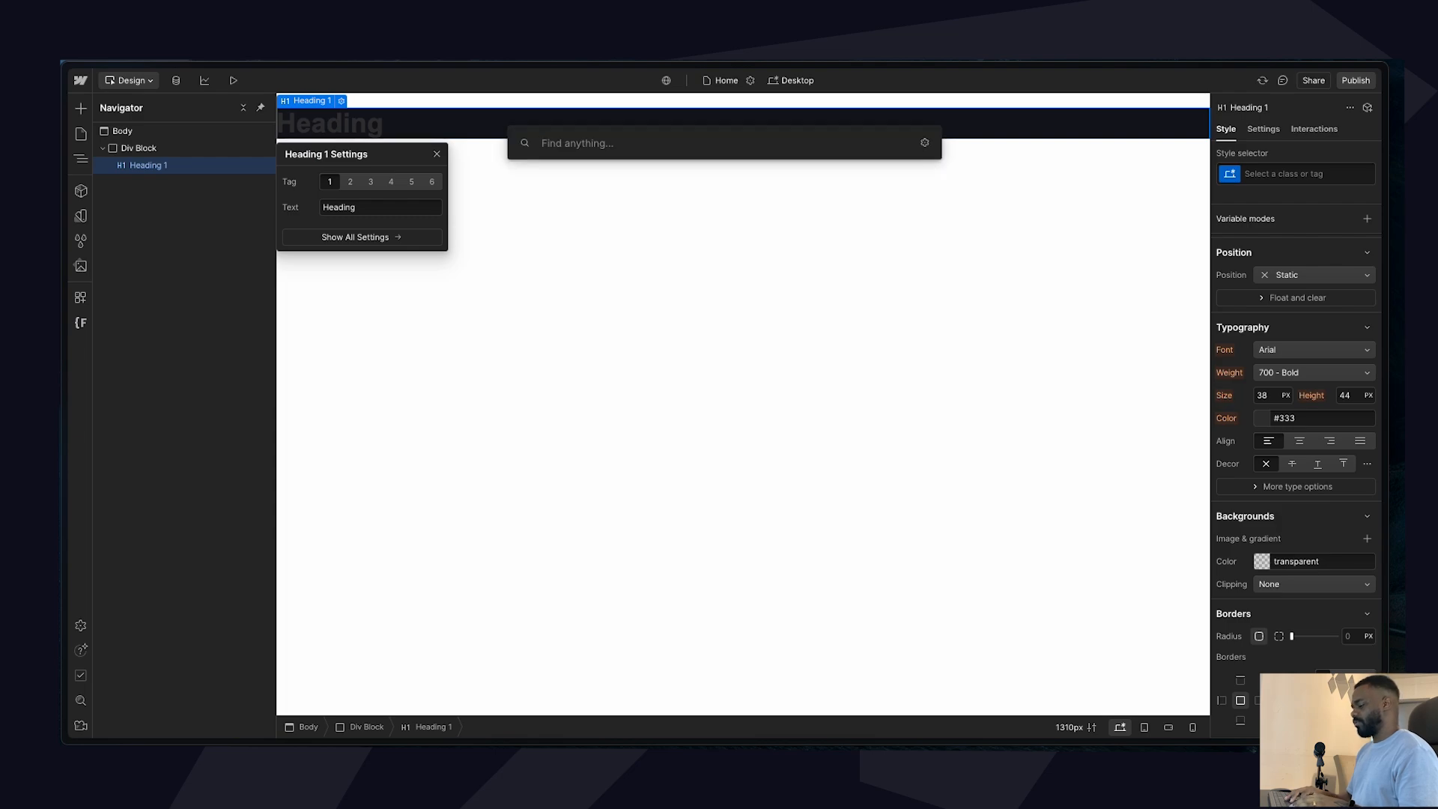
{"action": "type", "text": "para"}
{"action": "key", "text": "Return"}
{"action": "key", "text": "ctrl+k"}
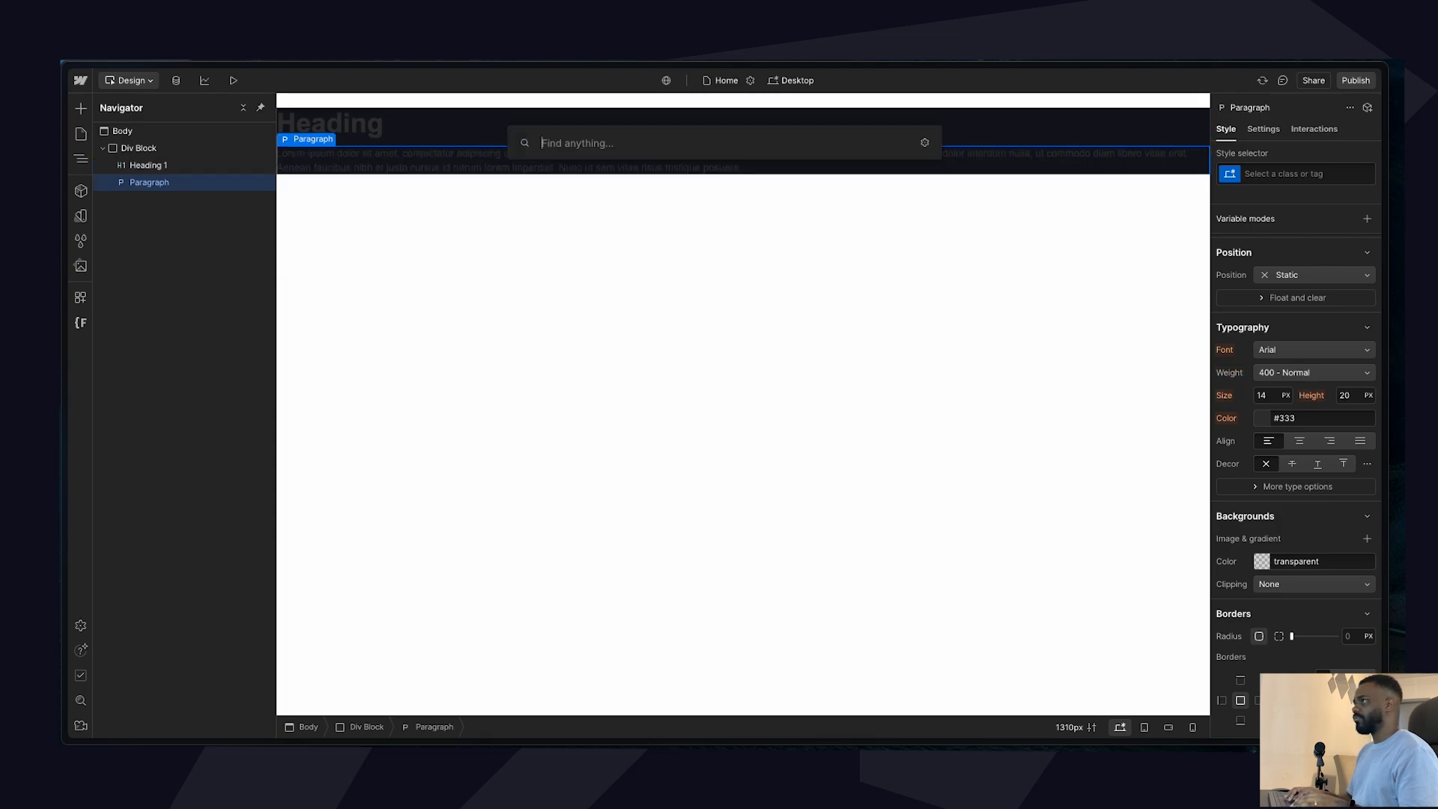
{"action": "type", "text": "but"}
{"action": "key", "text": "Return"}
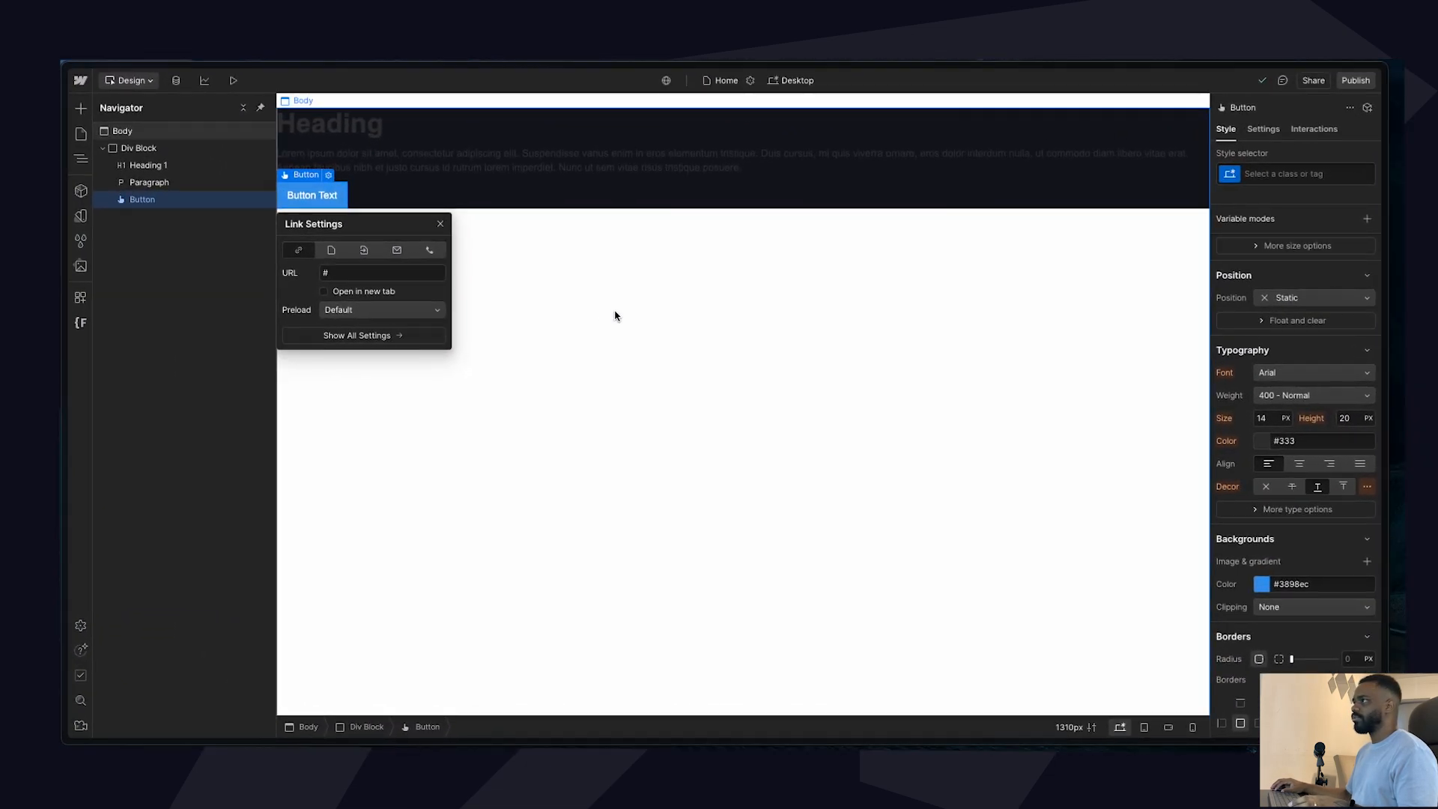
Switch to Figma and inspect the typography and color of the hero description text.
{"action": "left_click", "coordinate": [540, 320]}
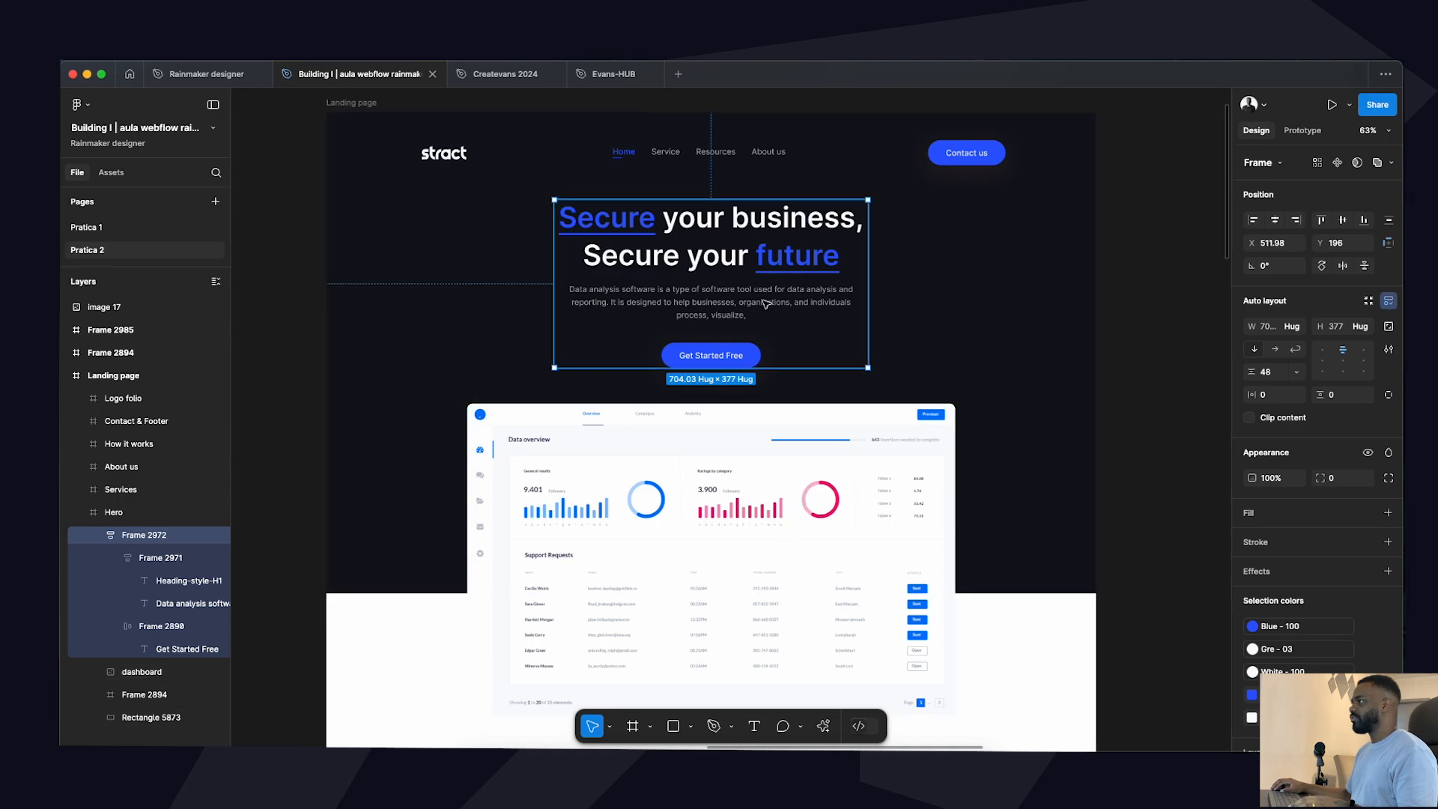
{"action": "left_click", "coordinate": [717, 303]}
{"action": "left_click", "coordinate": [717, 303]}
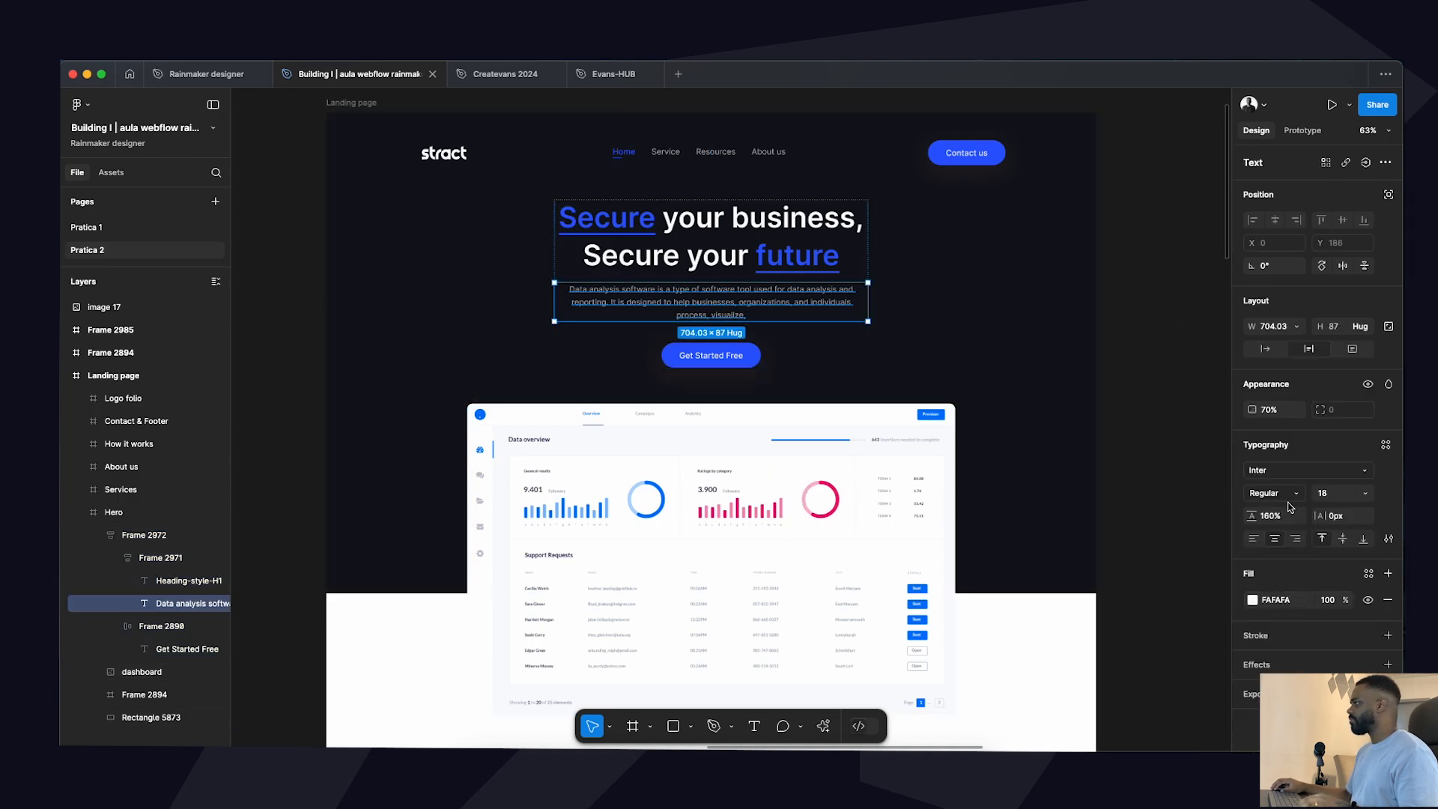
{"action": "scroll", "coordinate": [547, 281], "scroll_direction": "up", "scroll_amount": 5}
{"action": "scroll", "coordinate": [645, 292], "scroll_direction": "left", "scroll_amount": 5}
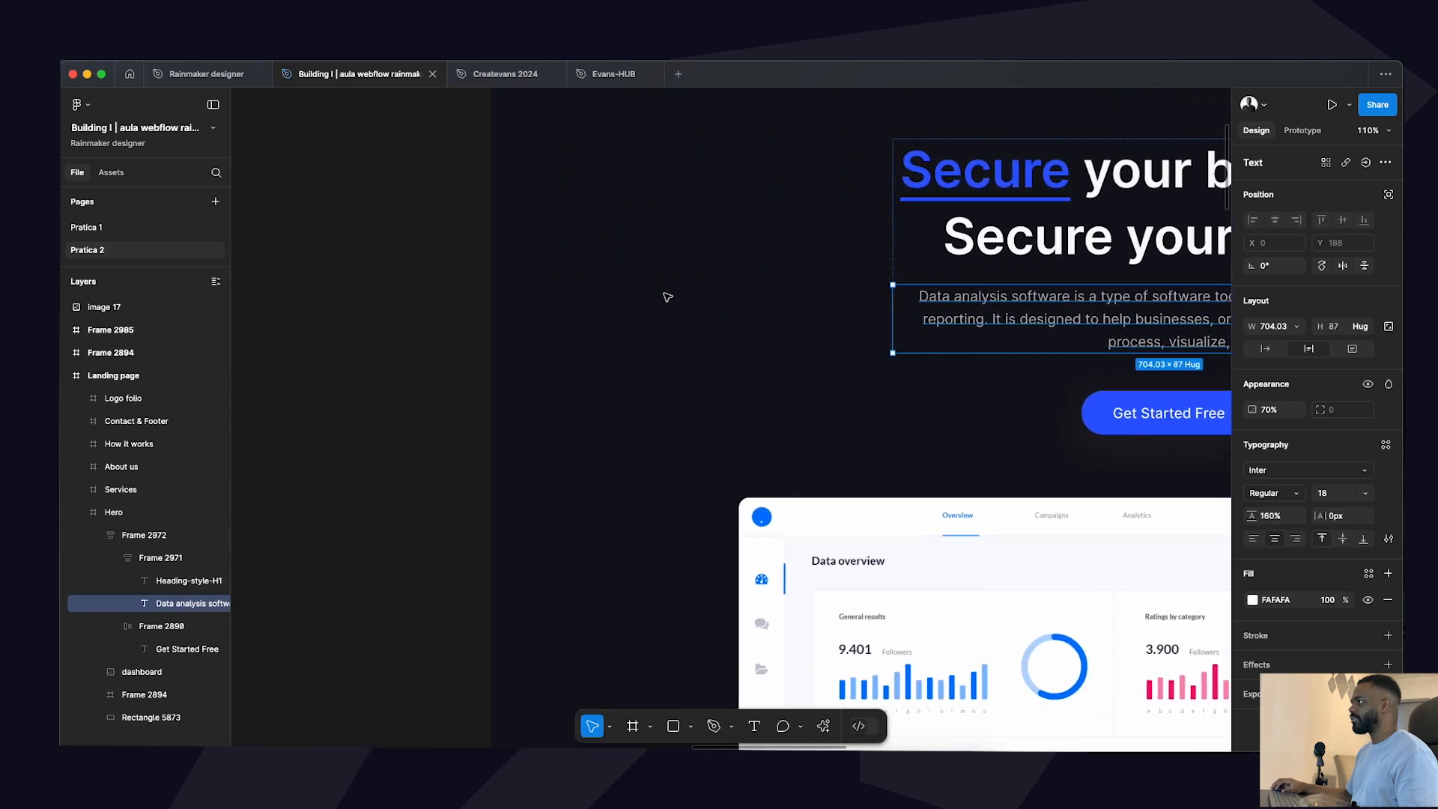
{"action": "scroll", "coordinate": [577, 300], "scroll_direction": "left", "scroll_amount": 2}
{"action": "key", "text": "o"}
{"action": "left_click_drag", "start_coordinate": [383, 261], "coordinate": [388, 261]}
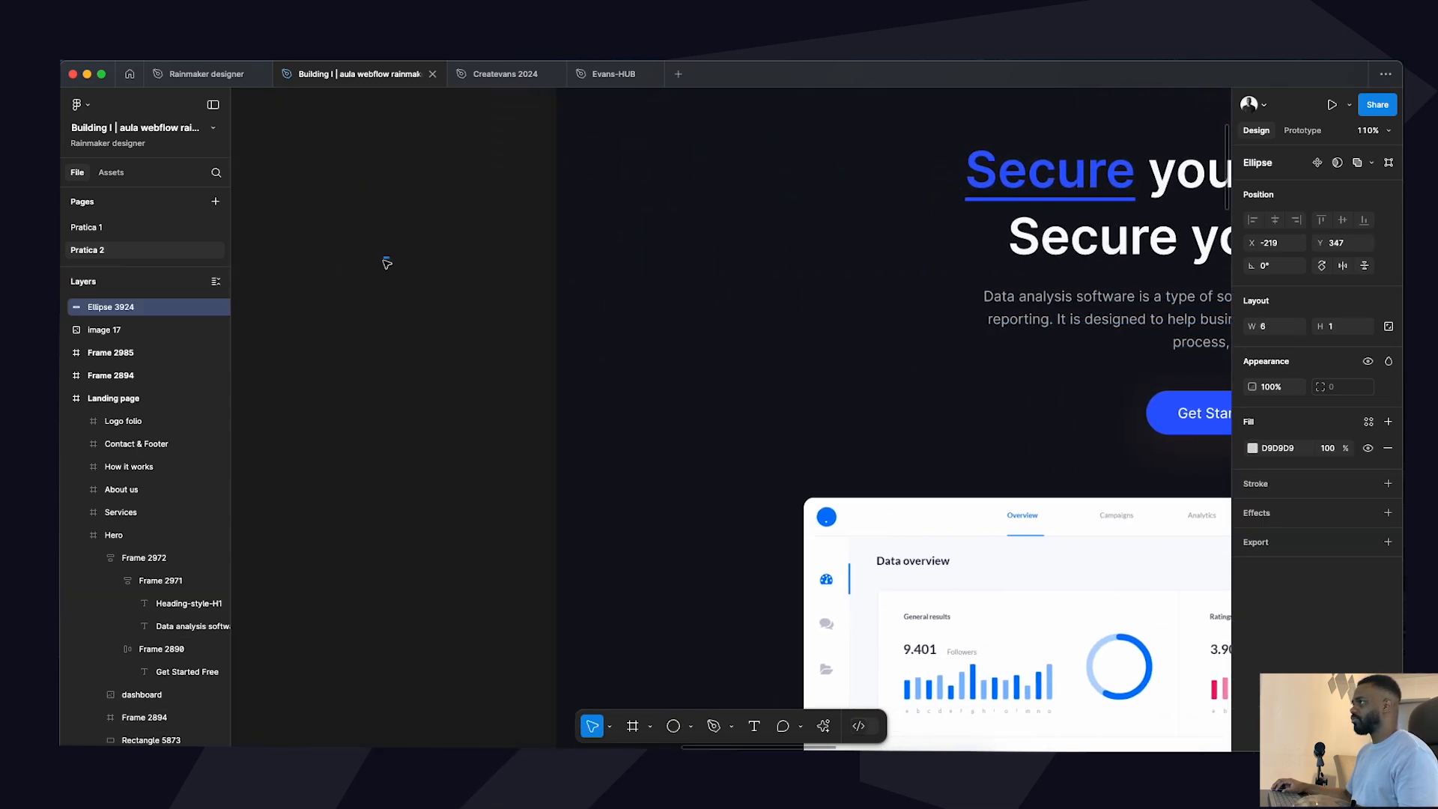
{"action": "key", "text": "Delete"}
Place a 100 × 100 circle beside the landing page and fill it with B4B5B8 sampled from the hero description text.
{"action": "key", "text": "o"}
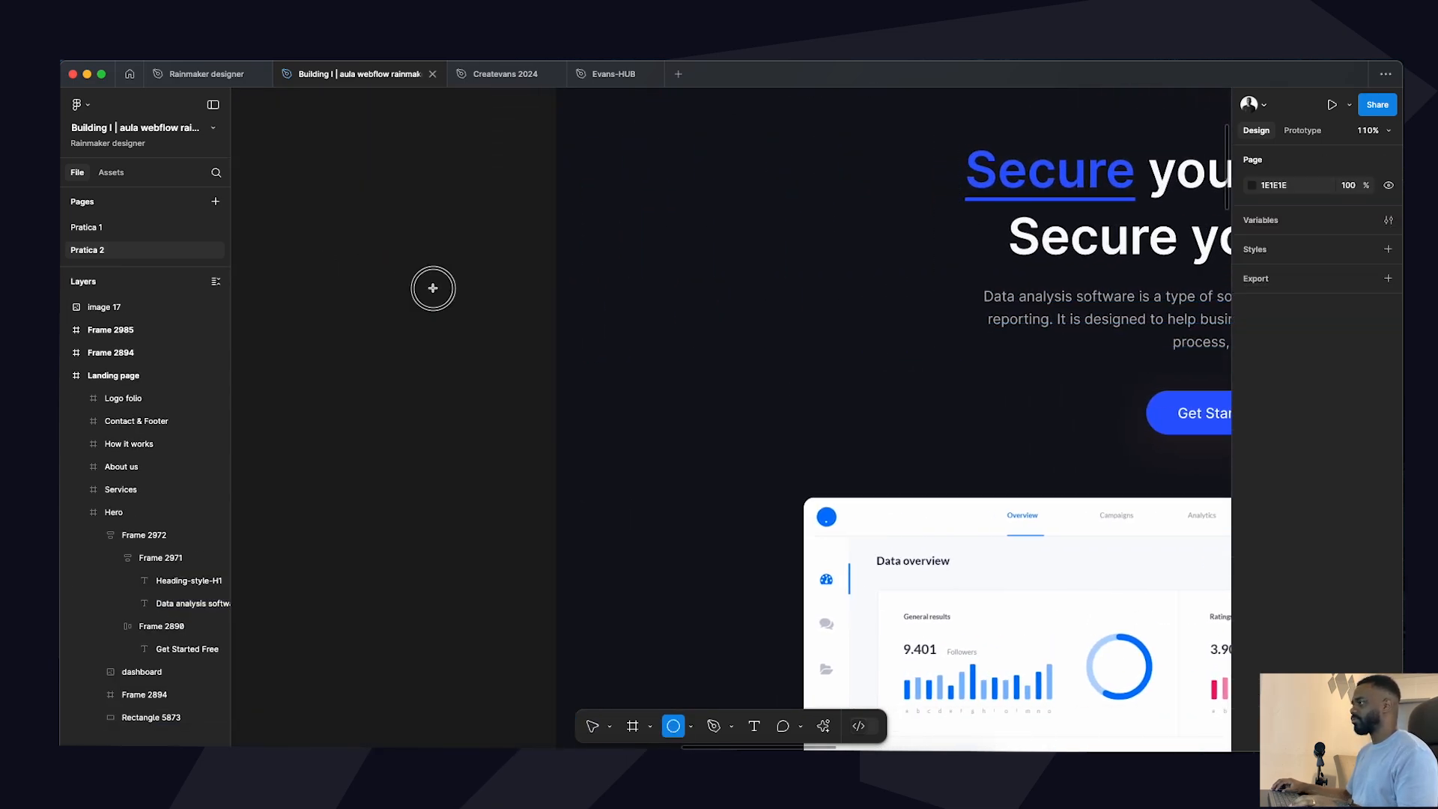
{"action": "left_click", "coordinate": [433, 288]}
{"action": "left_click", "coordinate": [1055, 298]}
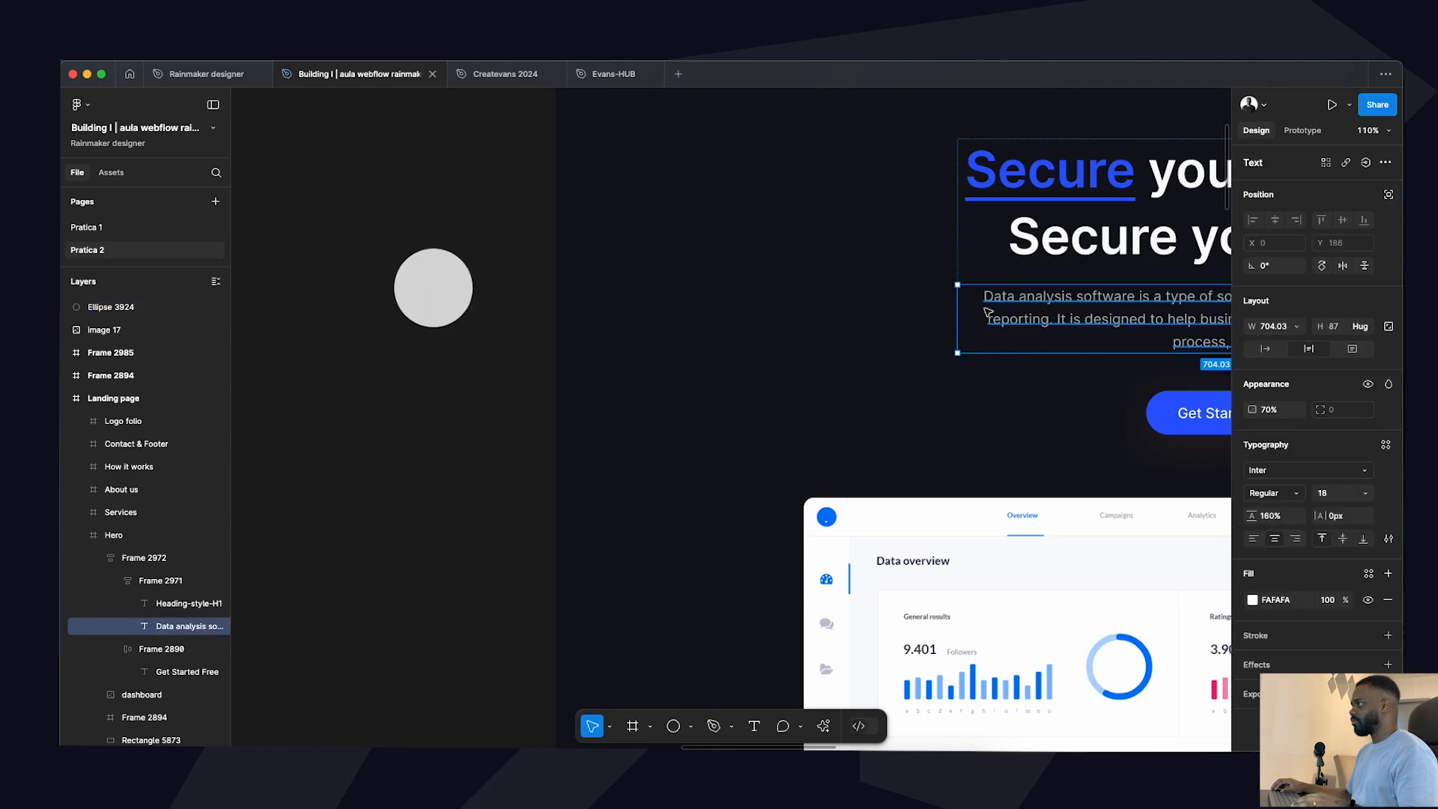
{"action": "left_click", "coordinate": [422, 276]}
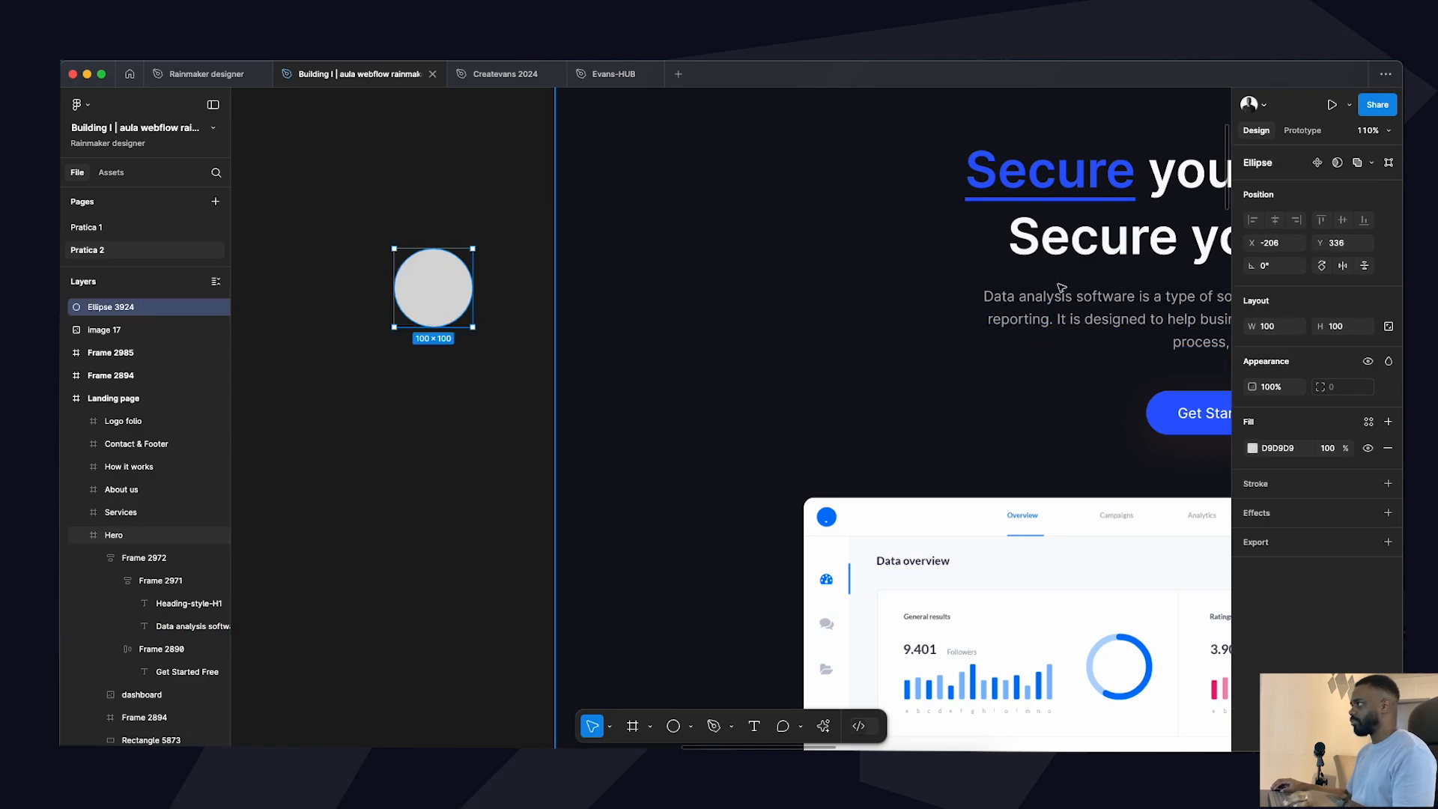
{"action": "scroll", "coordinate": [993, 300], "scroll_direction": "up", "scroll_amount": 10}
{"action": "scroll", "coordinate": [992, 300], "scroll_direction": "up", "scroll_amount": 3}
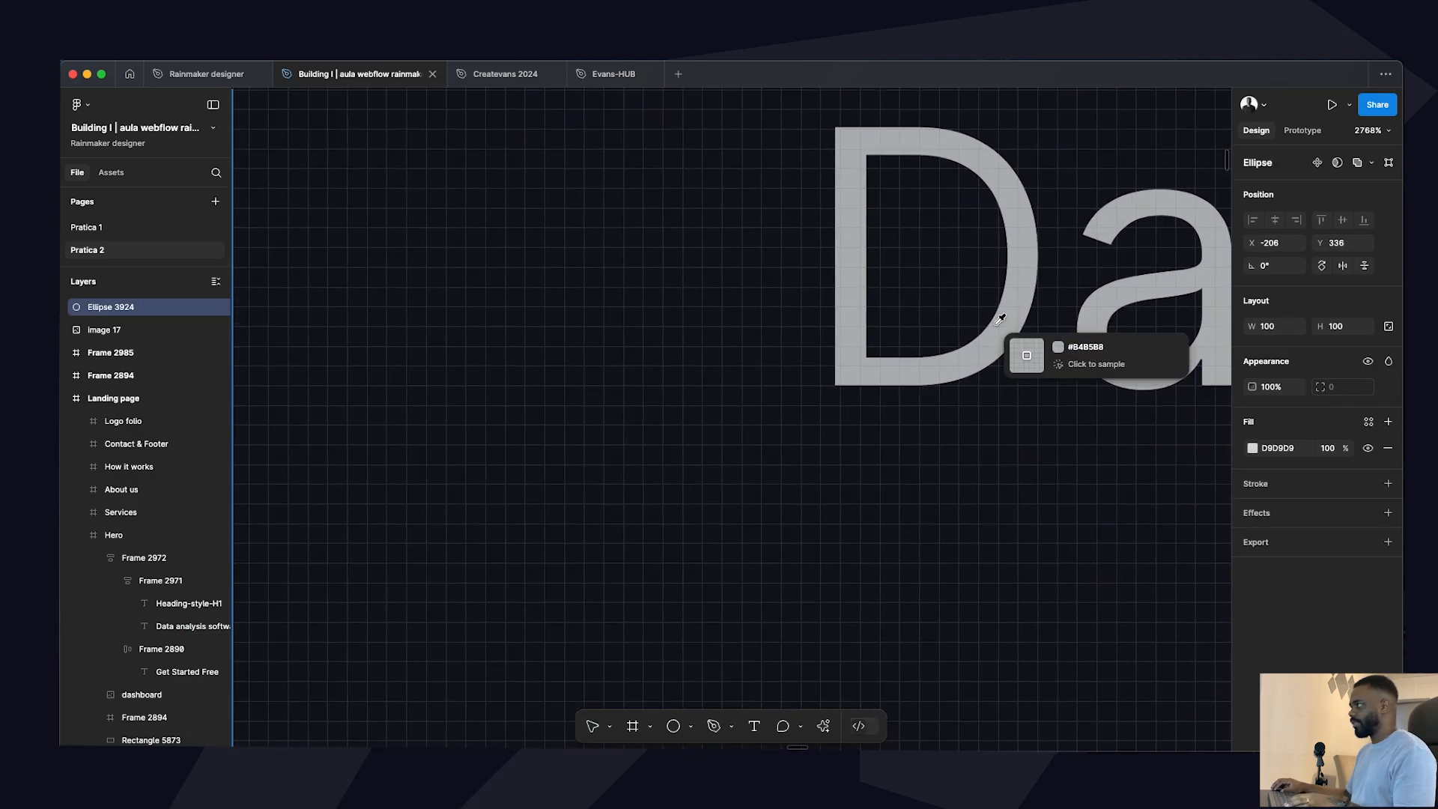
{"action": "scroll", "coordinate": [995, 315], "scroll_direction": "down", "scroll_amount": 10}
{"action": "scroll", "coordinate": [995, 328], "scroll_direction": "down", "scroll_amount": 4}
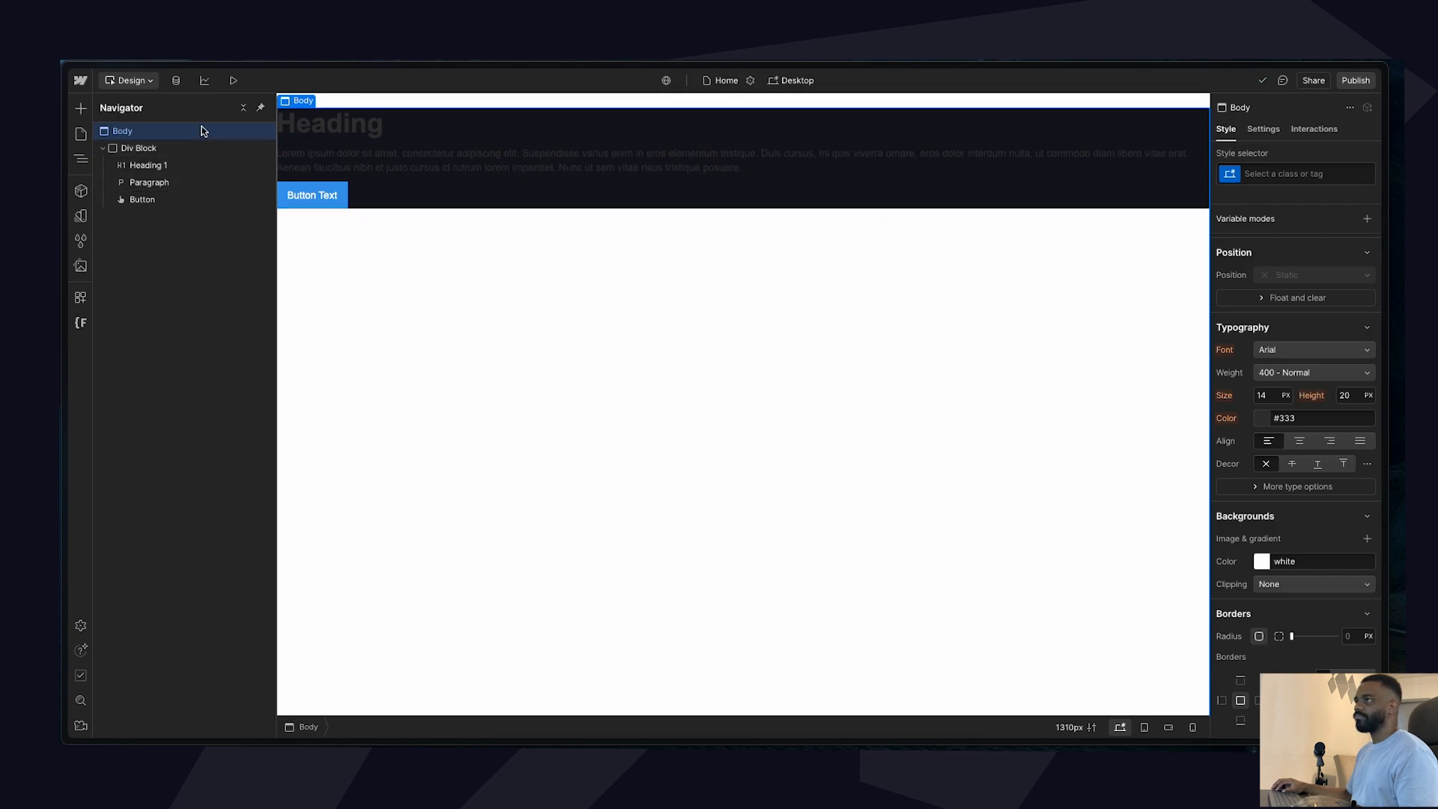
Switch to Webflow and set the text color of the All Paragraphs tag to #b4b5b8.
{"action": "left_click", "coordinate": [429, 156]}
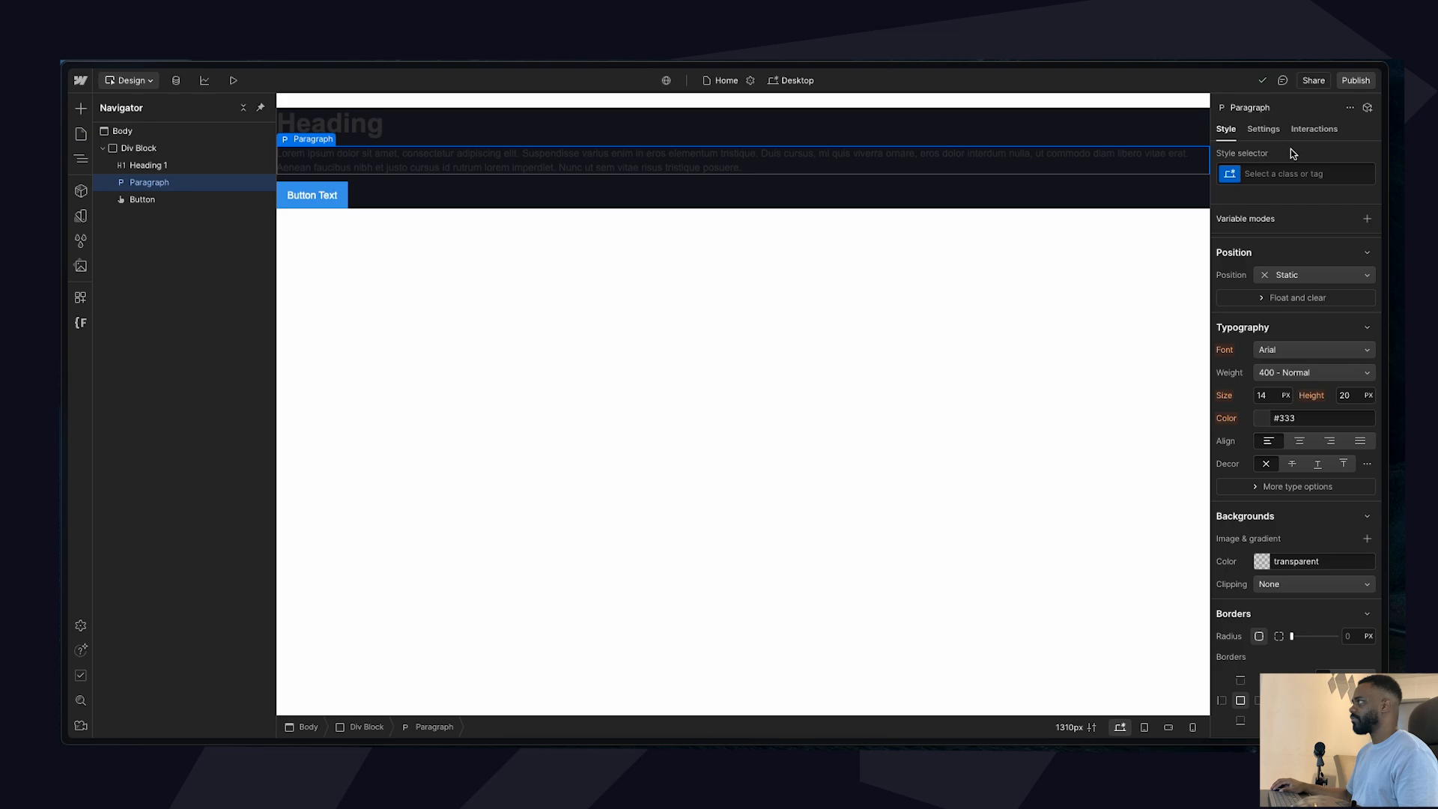
{"action": "left_click", "coordinate": [1303, 173]}
{"action": "left_click", "coordinate": [1266, 253]}
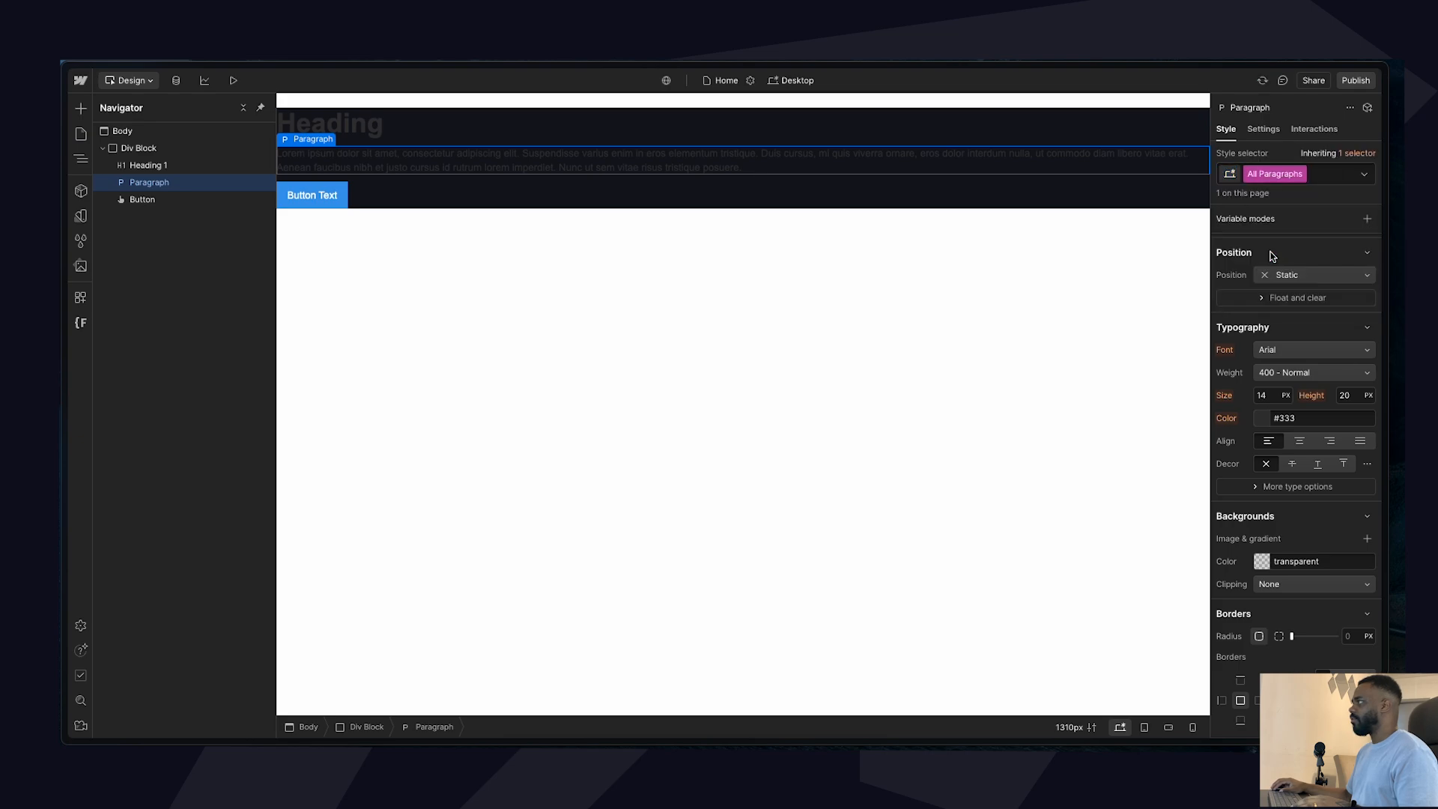
{"action": "left_click", "coordinate": [1314, 416]}
{"action": "type", "text": "#b4b5b8"}
{"action": "left_click", "coordinate": [1273, 442]}
{"action": "left_click", "coordinate": [1301, 350]}
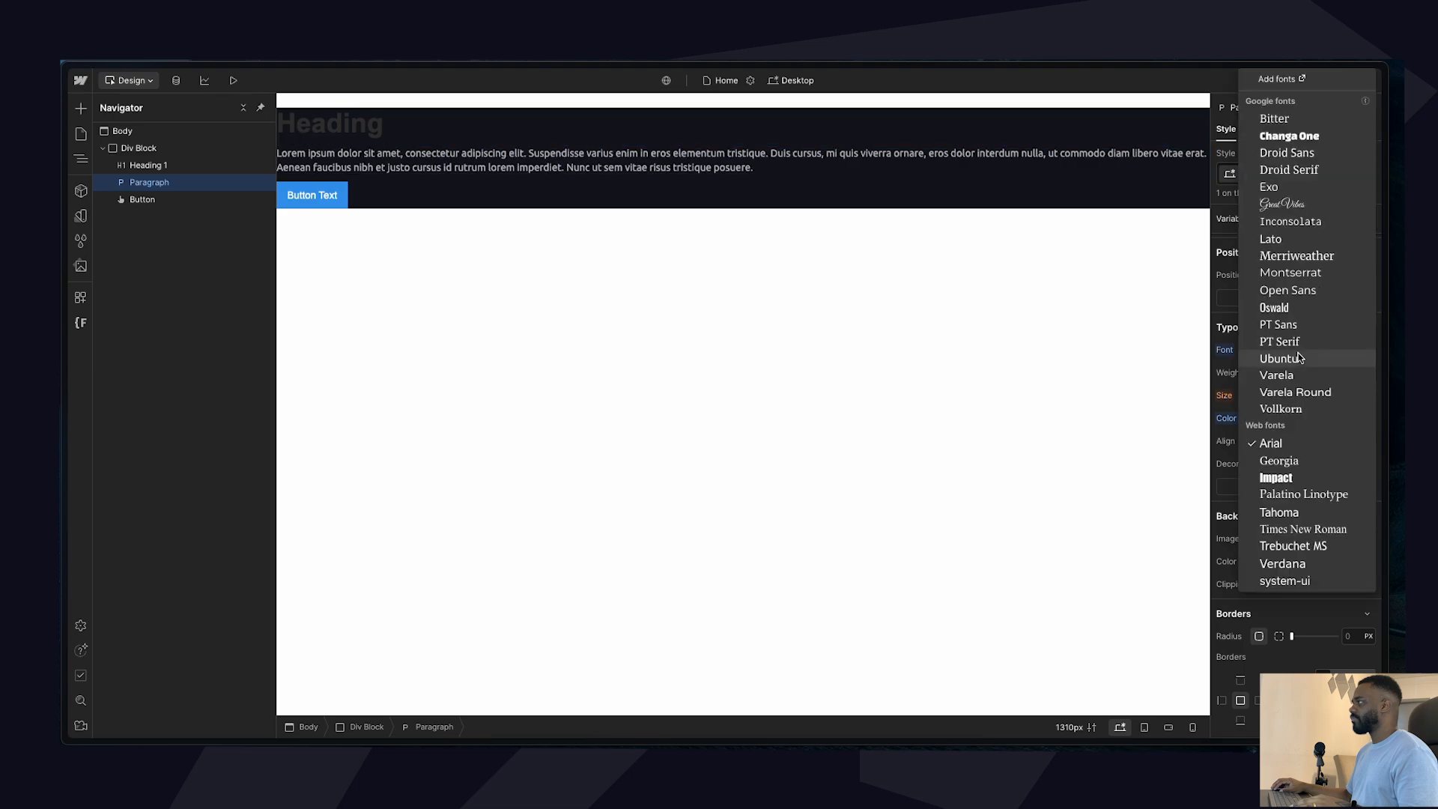
{"action": "left_click", "coordinate": [1320, 241]}
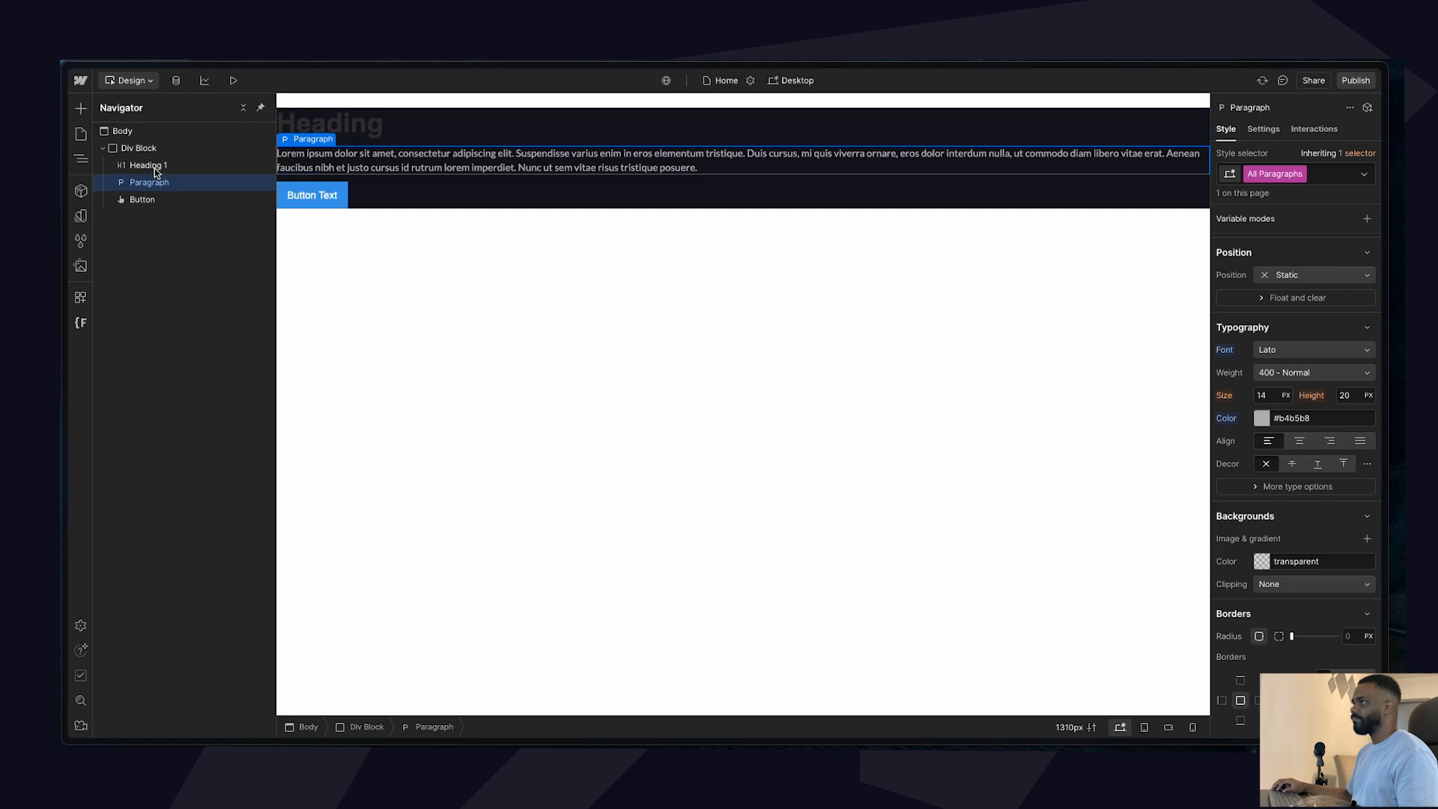
{"action": "key", "text": "ctrl+z"}
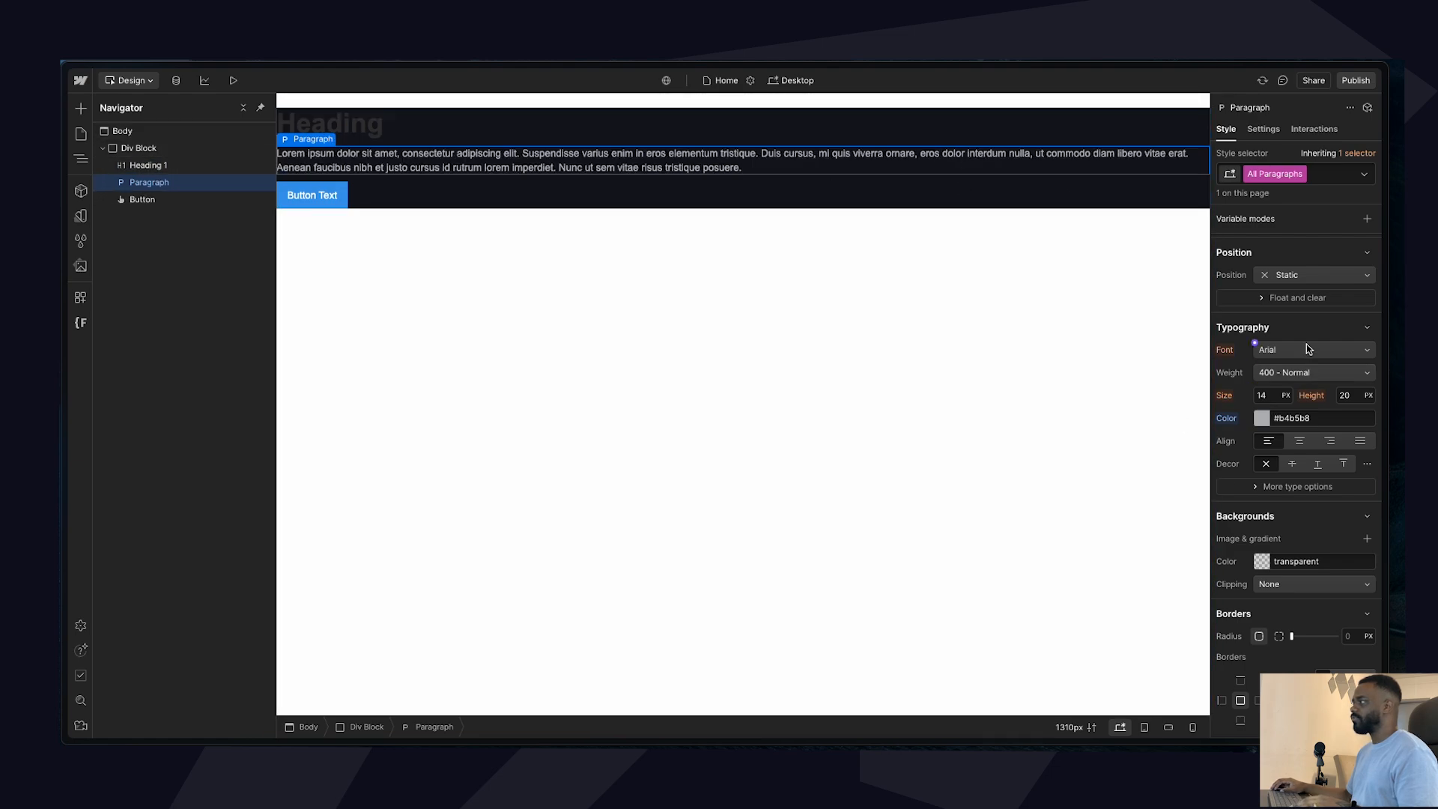
Set the font of the Body element to Lato.
{"action": "left_click", "coordinate": [230, 138]}
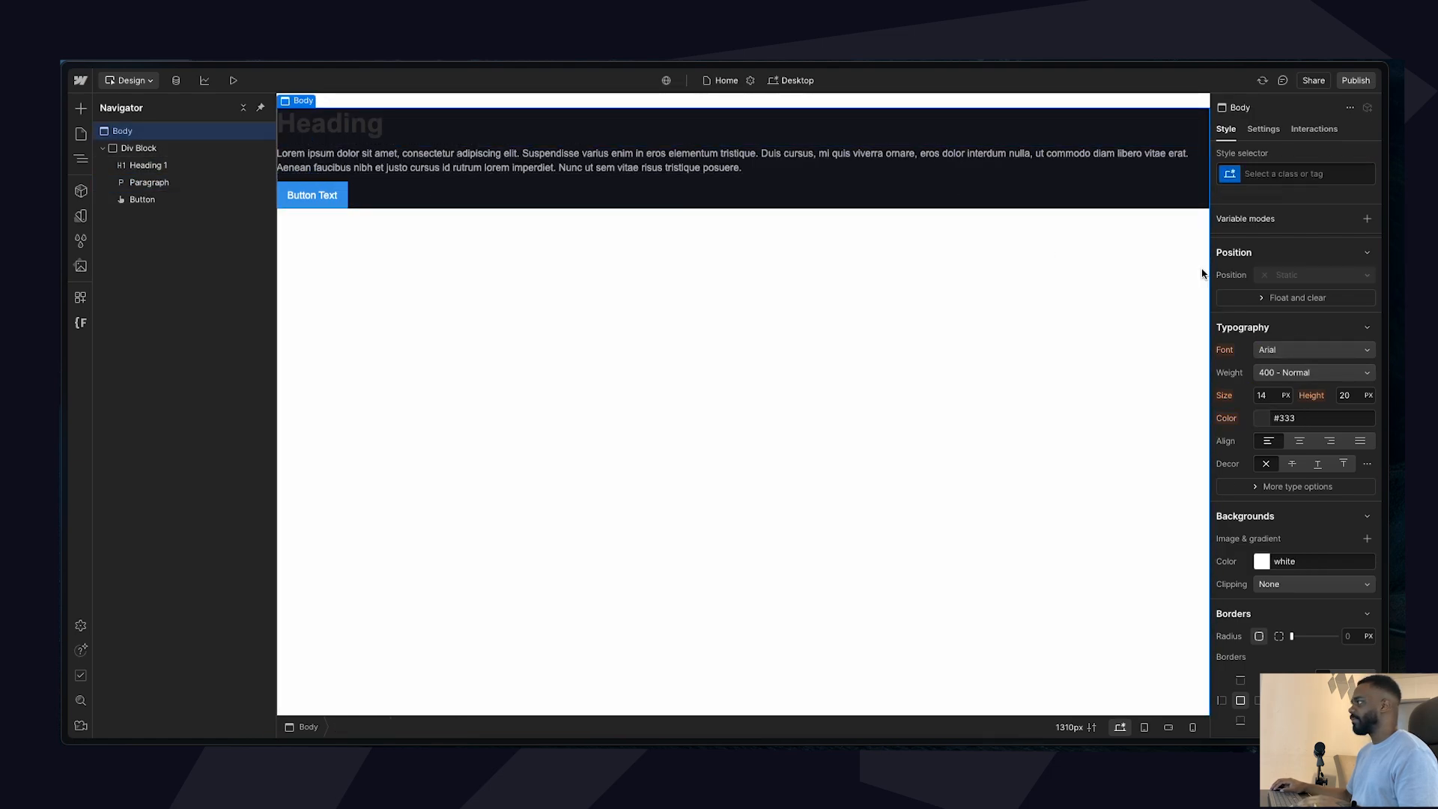
{"action": "scroll", "coordinate": [1274, 523], "scroll_direction": "up", "scroll_amount": 2}
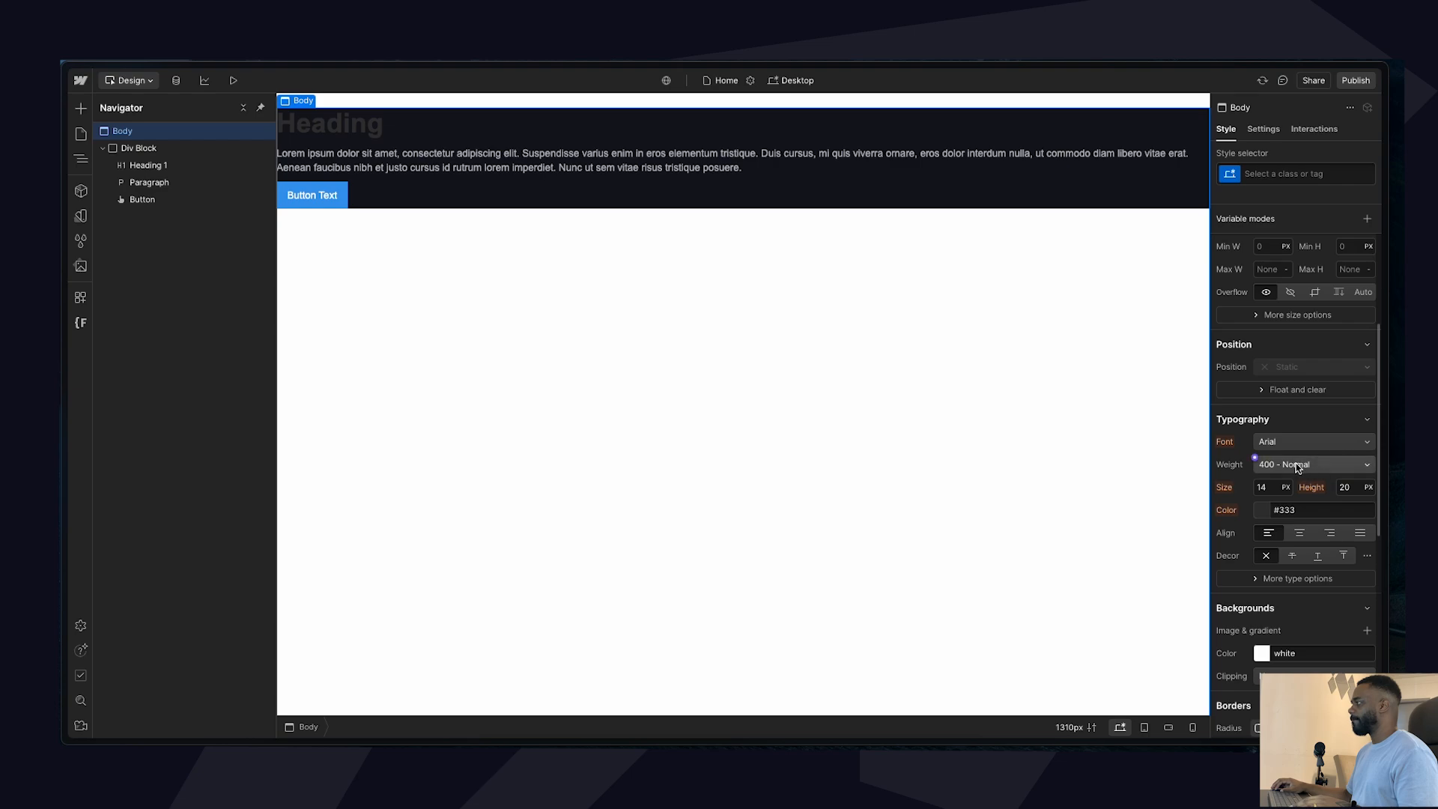
{"action": "left_click", "coordinate": [1307, 442]}
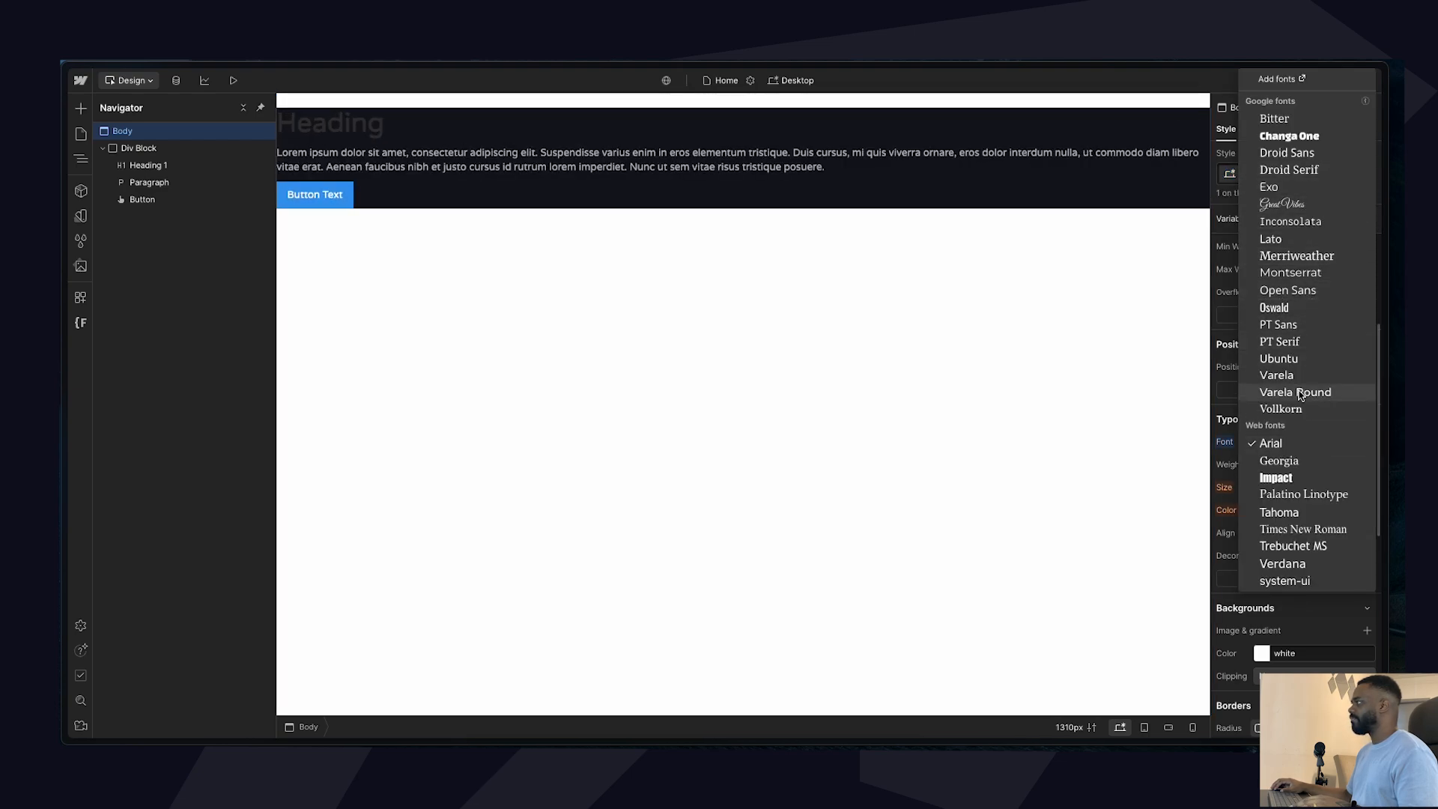
{"action": "left_click", "coordinate": [1268, 239]}
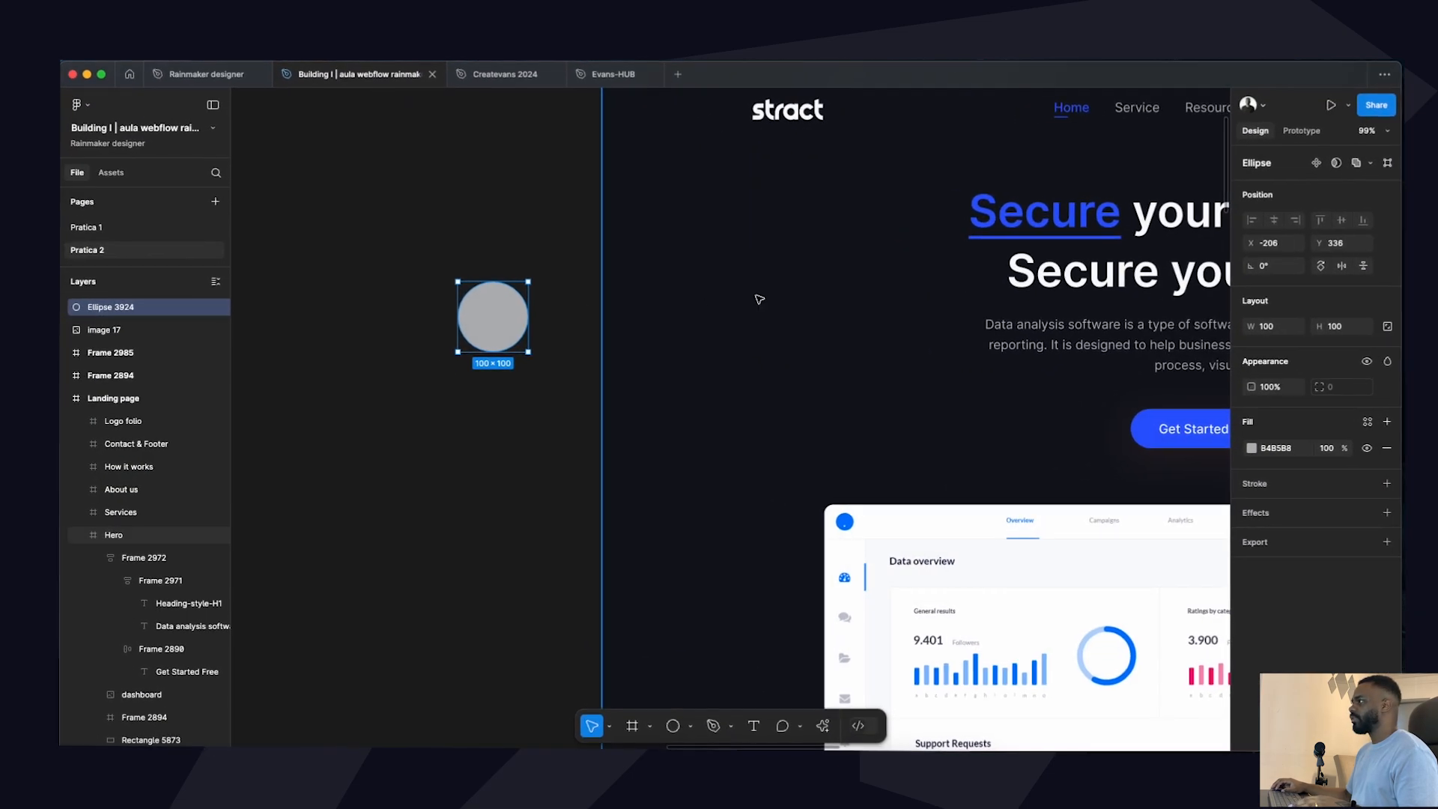
Copy the hero heading from Figma and replace the Webflow heading text with "Secure your business,Secure your future".
{"action": "scroll", "coordinate": [869, 307], "scroll_direction": "right", "scroll_amount": 3}
{"action": "scroll", "coordinate": [869, 307], "scroll_direction": "down", "scroll_amount": 2}
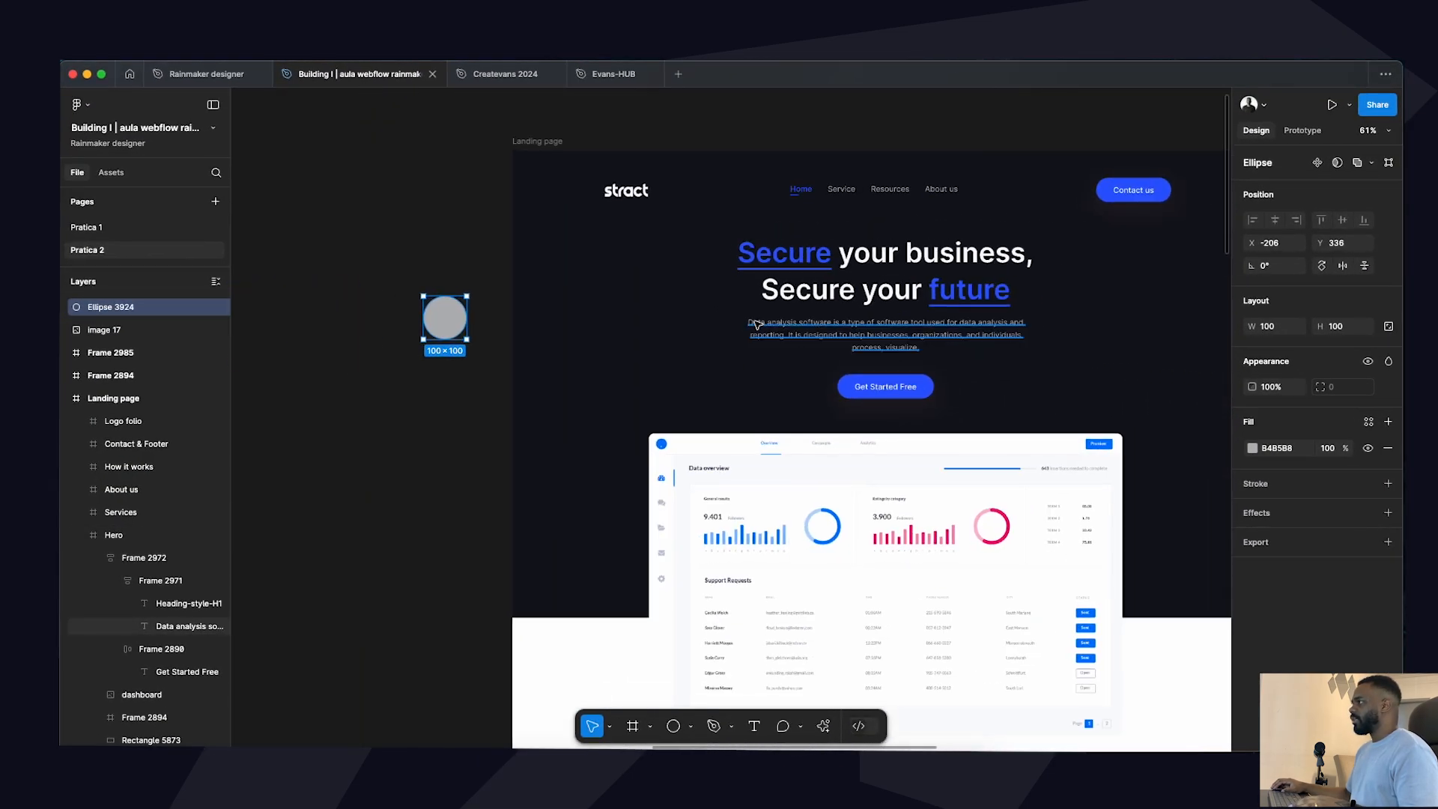
{"action": "scroll", "coordinate": [869, 307], "scroll_direction": "up", "scroll_amount": 5}
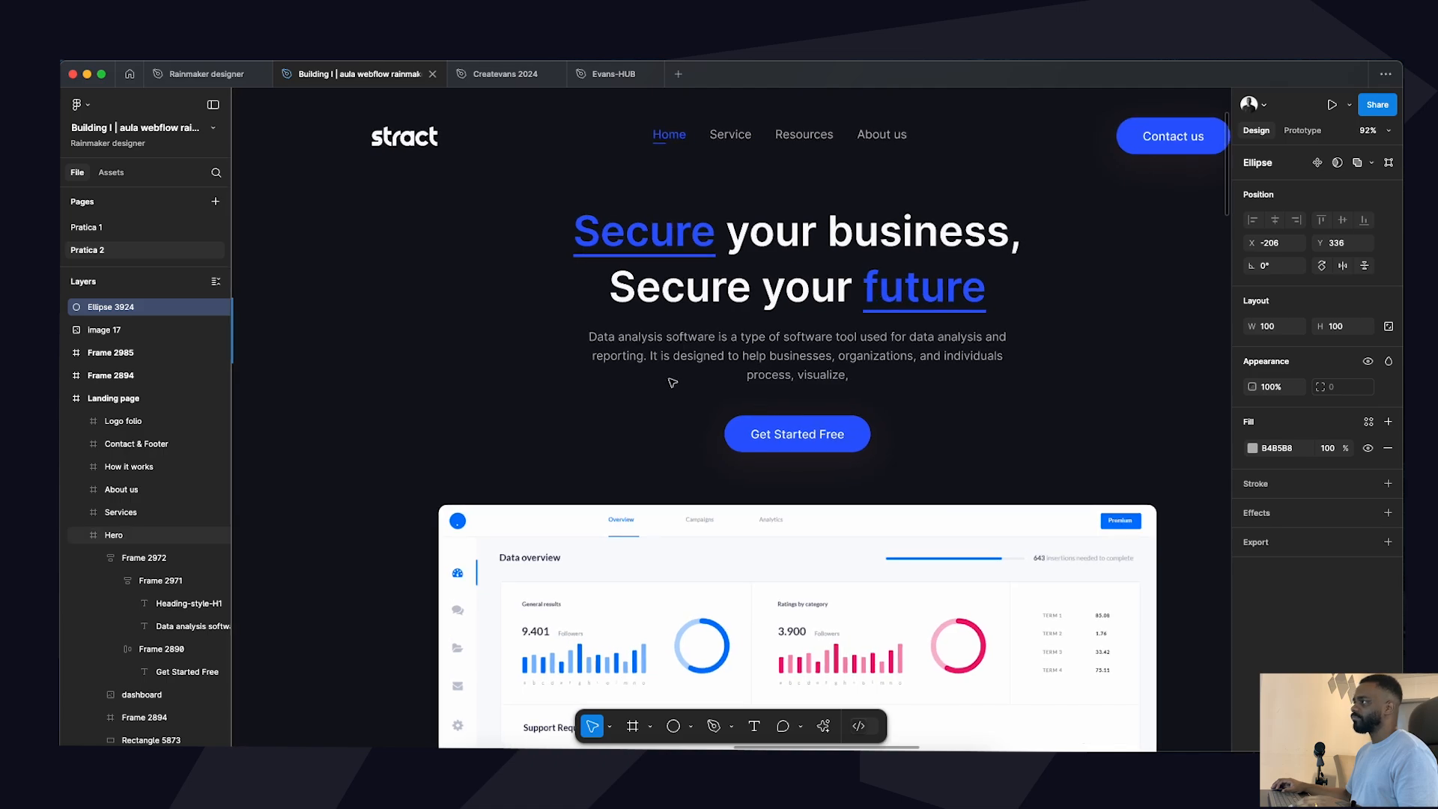
{"action": "left_click", "coordinate": [569, 232]}
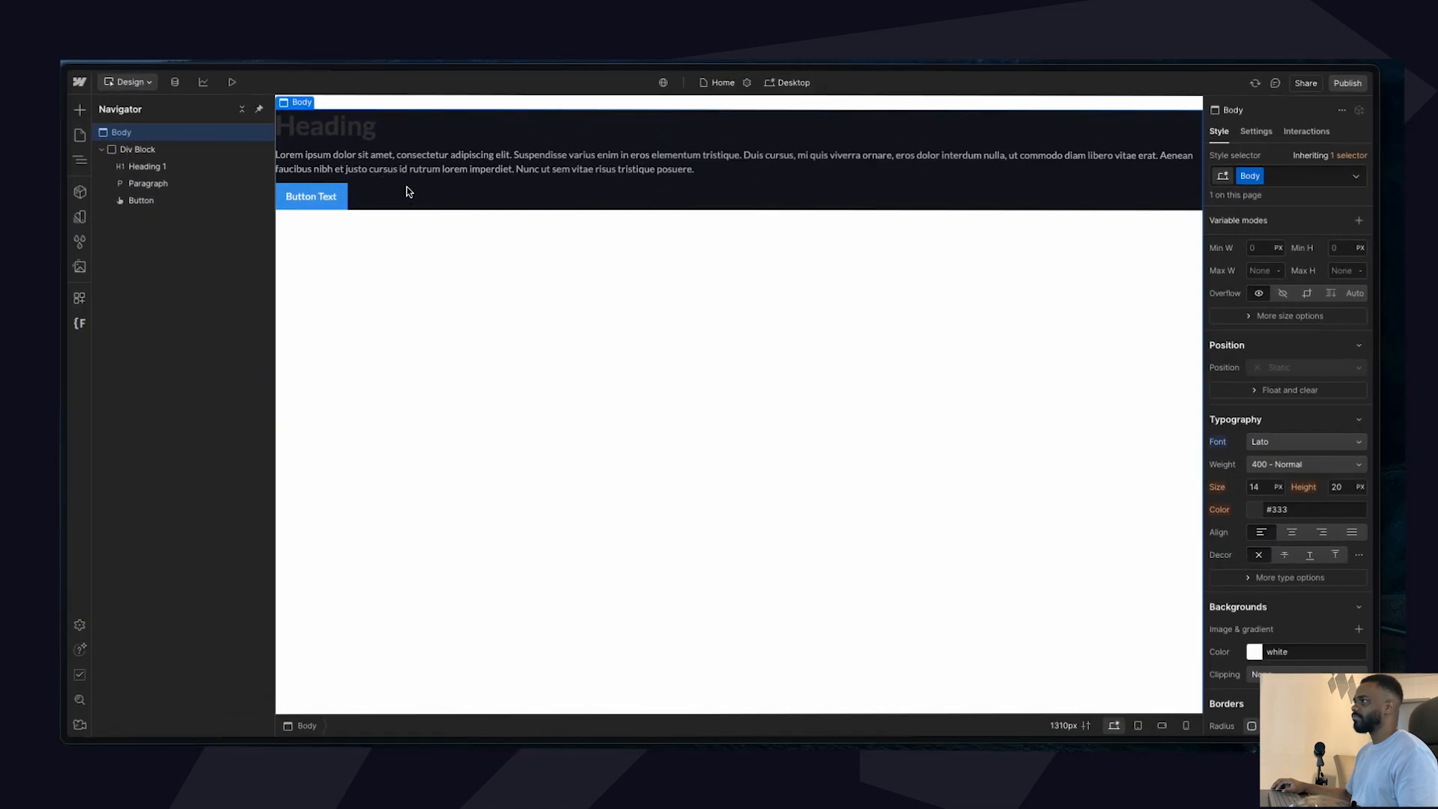
{"action": "left_click", "coordinate": [325, 128]}
{"action": "double_click", "coordinate": [359, 133]}
{"action": "type", "text": "Secure your business,Secure your future"}
{"action": "left_click", "coordinate": [620, 295]}
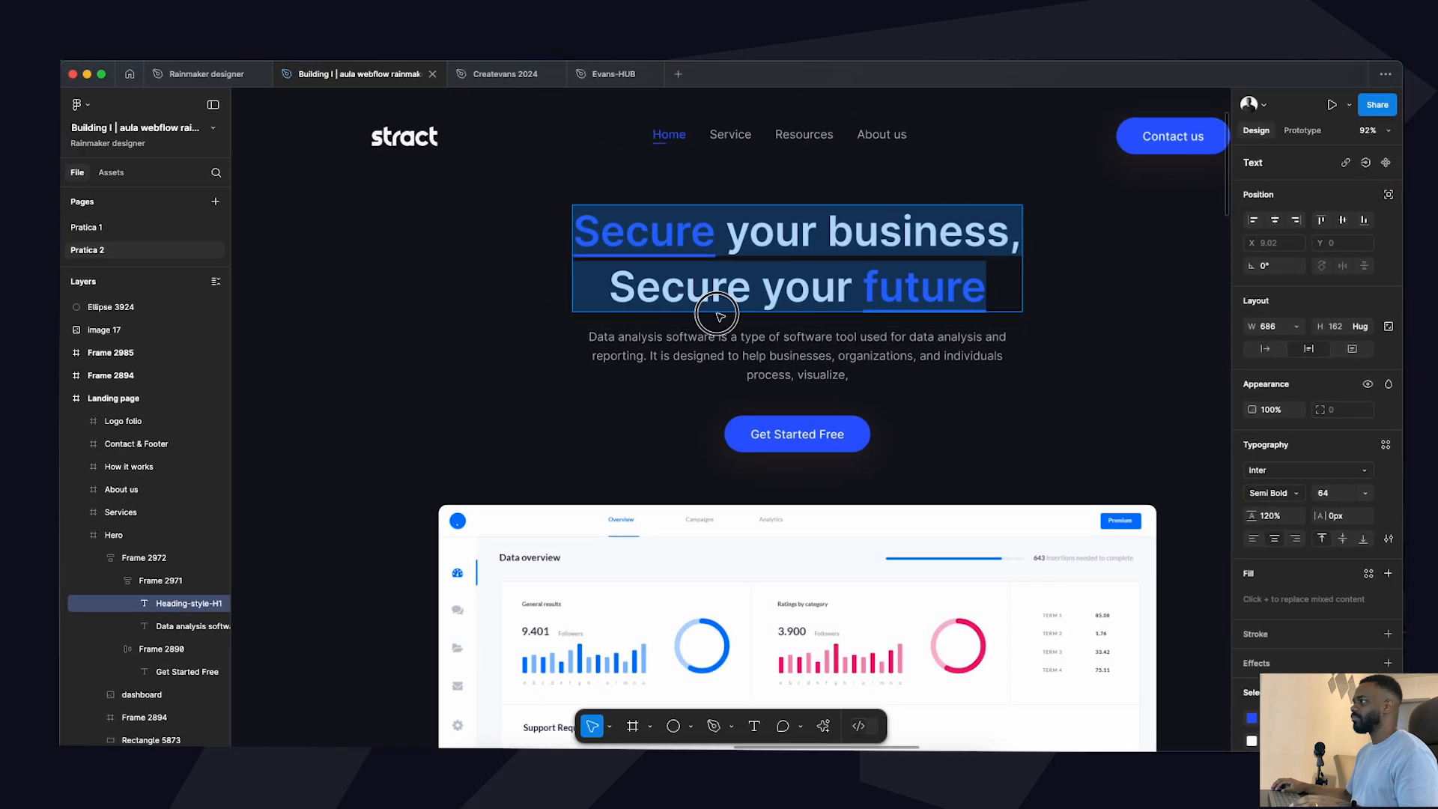
Copy the data analysis description text from the Figma hero and paste it into the Webflow paragraph.
{"action": "double_click", "coordinate": [745, 337]}
{"action": "key", "text": "ctrl+c"}
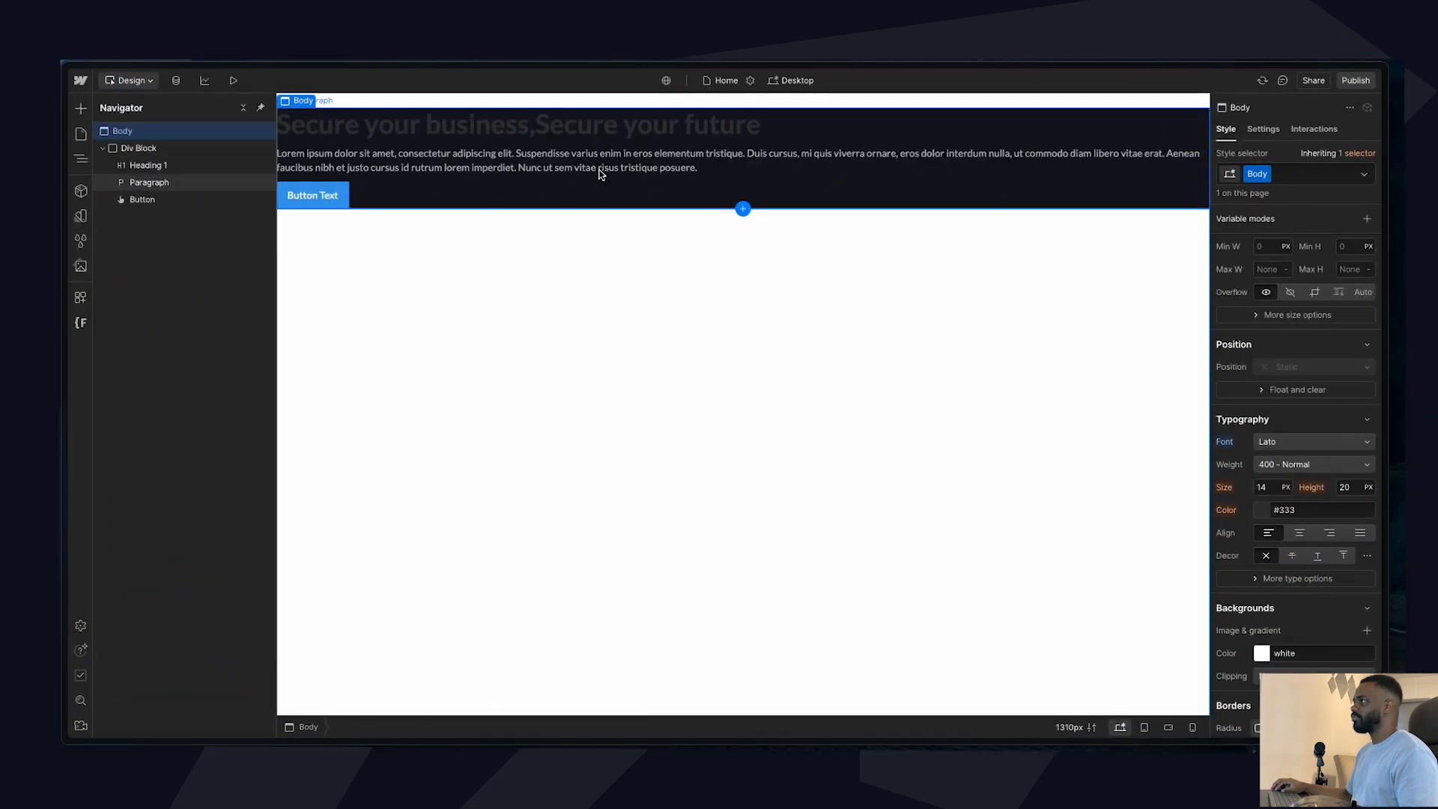
{"action": "left_click", "coordinate": [596, 169]}
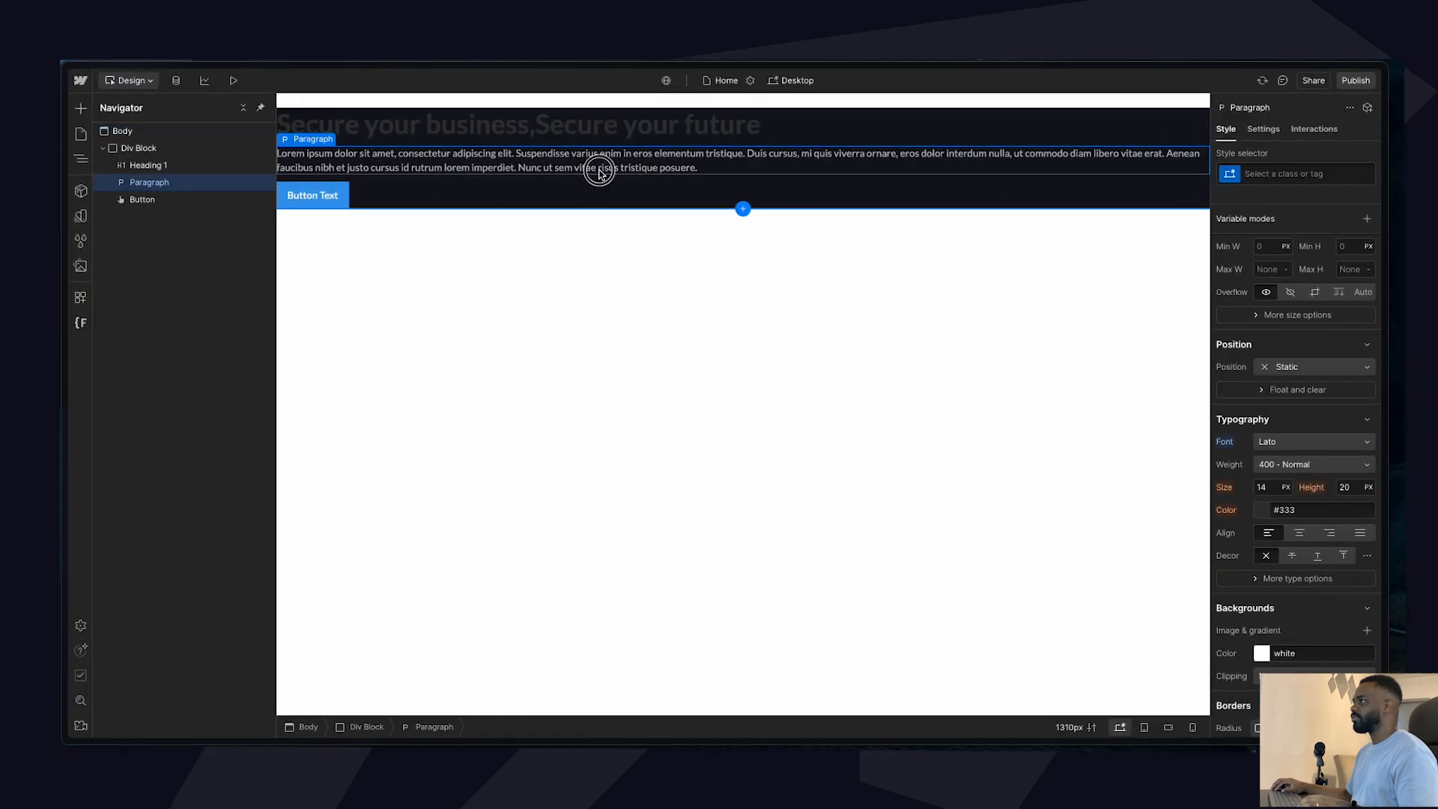
{"action": "key", "text": "ctrl+v"}
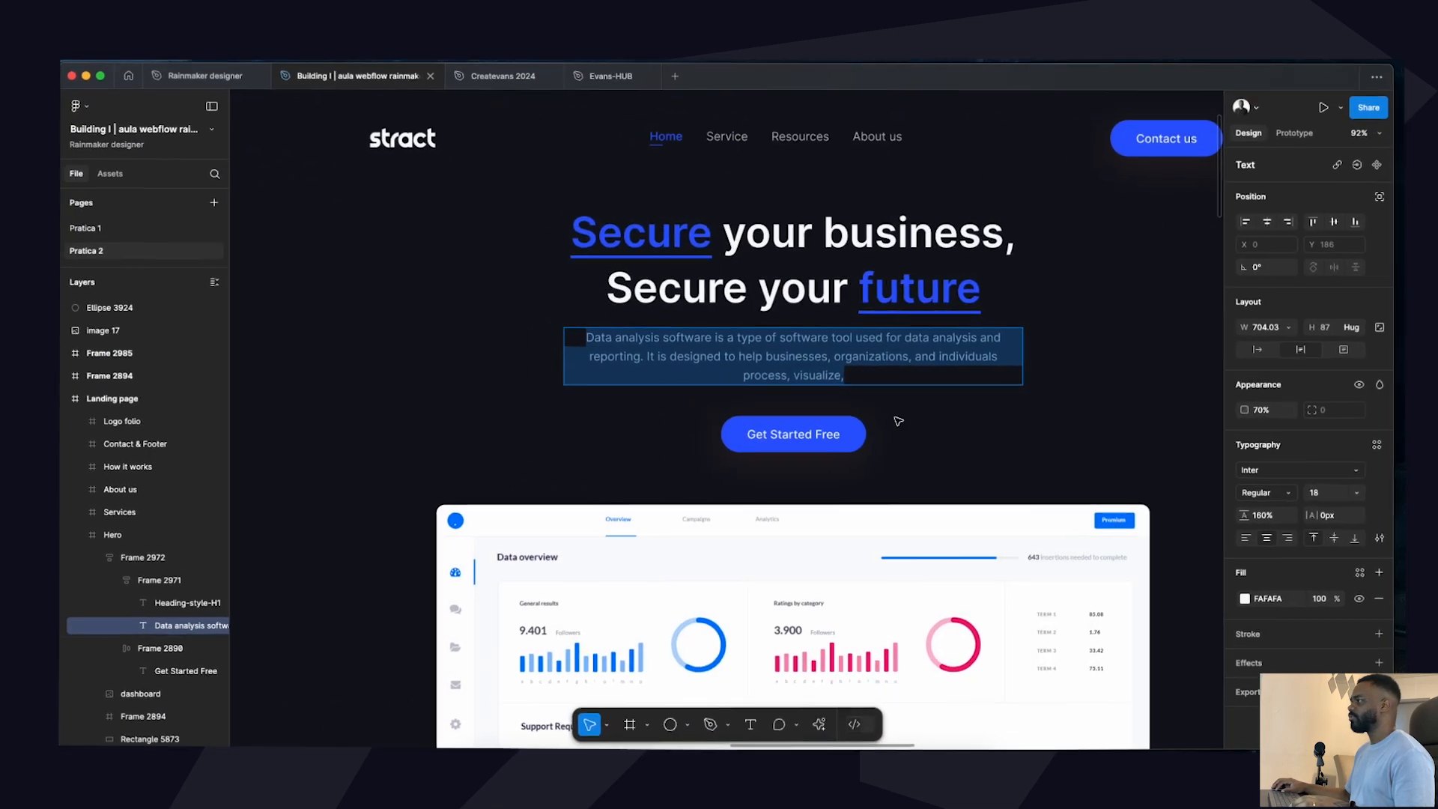
Select the Get Started Free button in Figma for reference, switch to Webflow and set the button's background color to #2B59FF.
{"action": "left_click", "coordinate": [862, 427]}
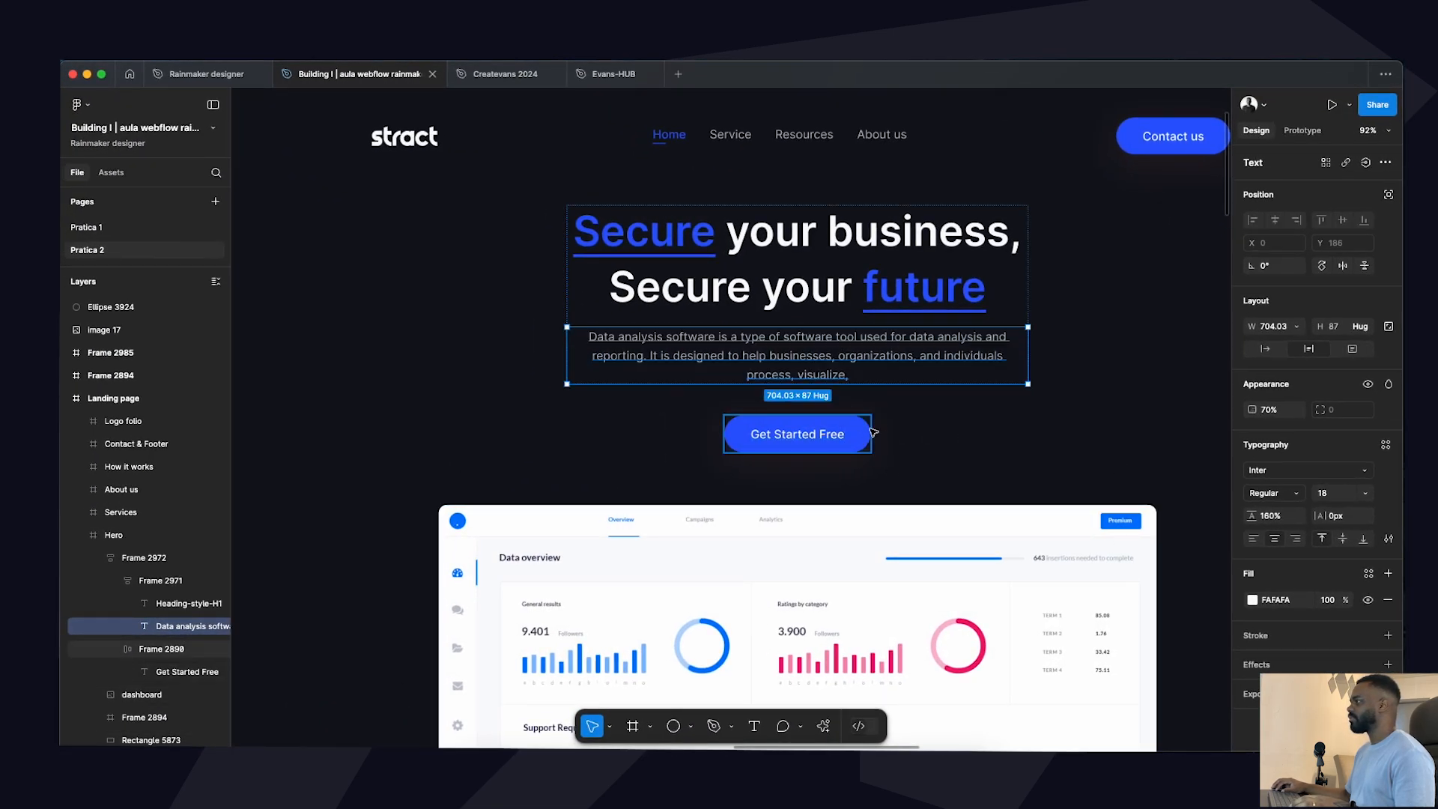
{"action": "left_click", "coordinate": [871, 433]}
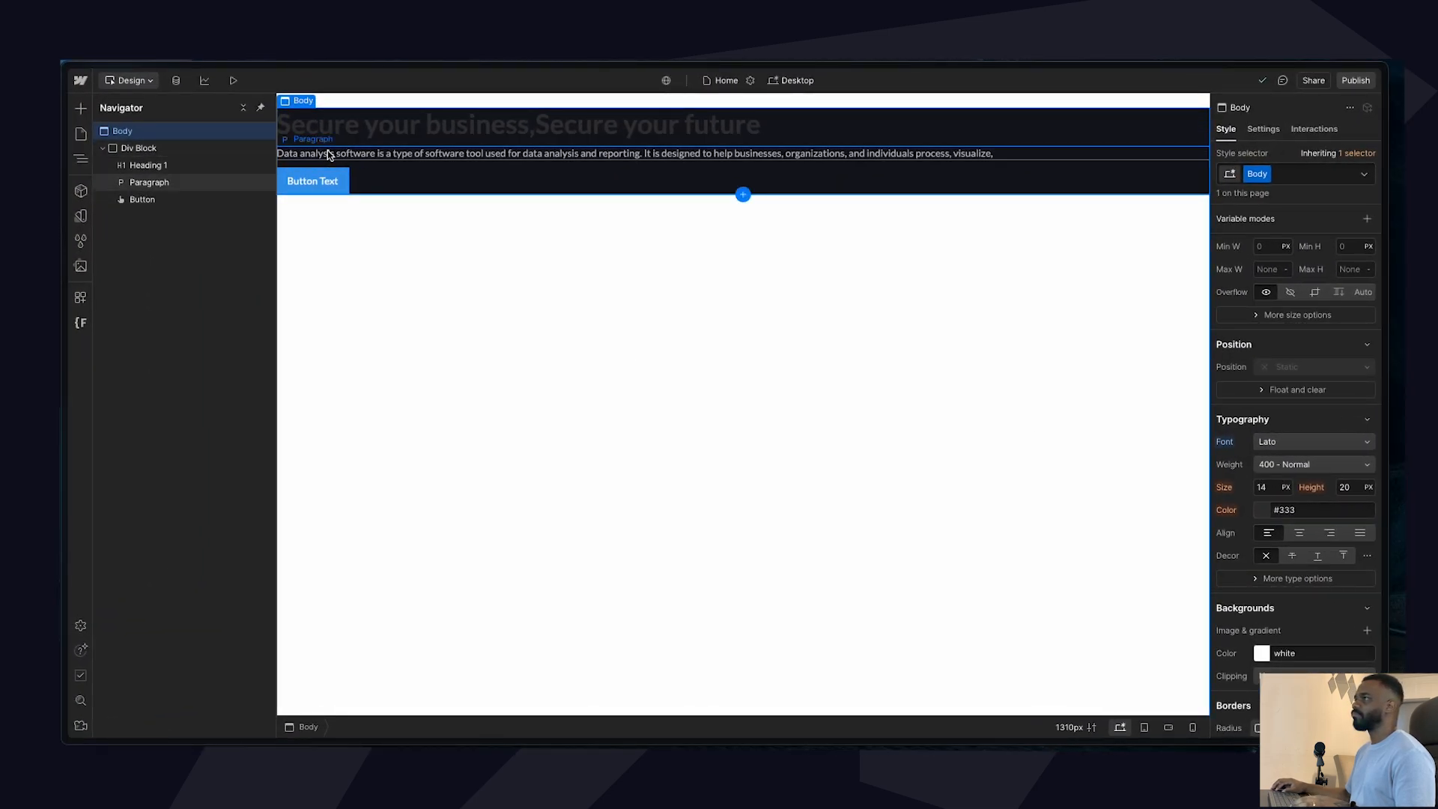
{"action": "left_click", "coordinate": [343, 170]}
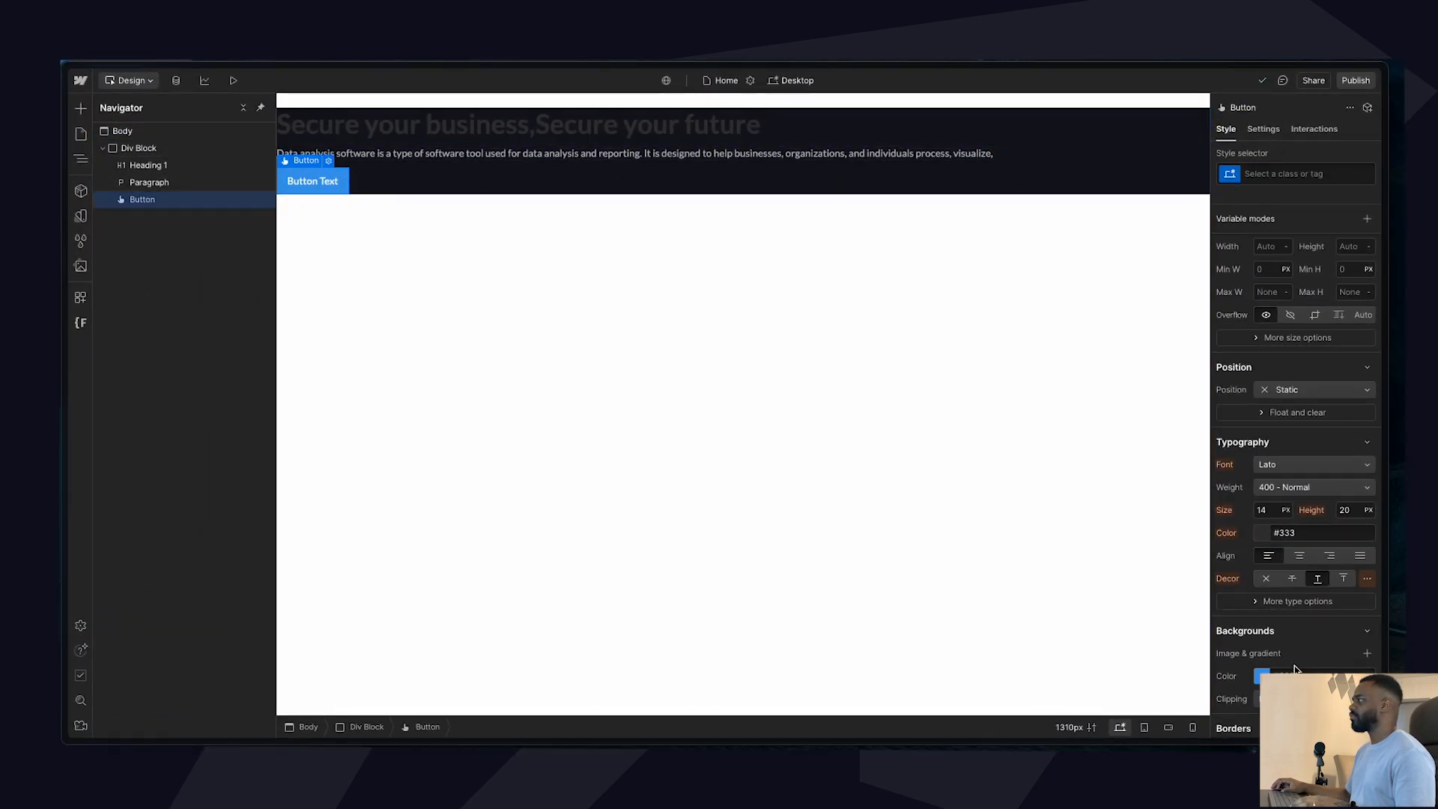
{"action": "scroll", "coordinate": [1296, 450], "scroll_direction": "down", "scroll_amount": 1}
{"action": "left_click", "coordinate": [1338, 592]}
{"action": "type", "text": "2B59FF"}
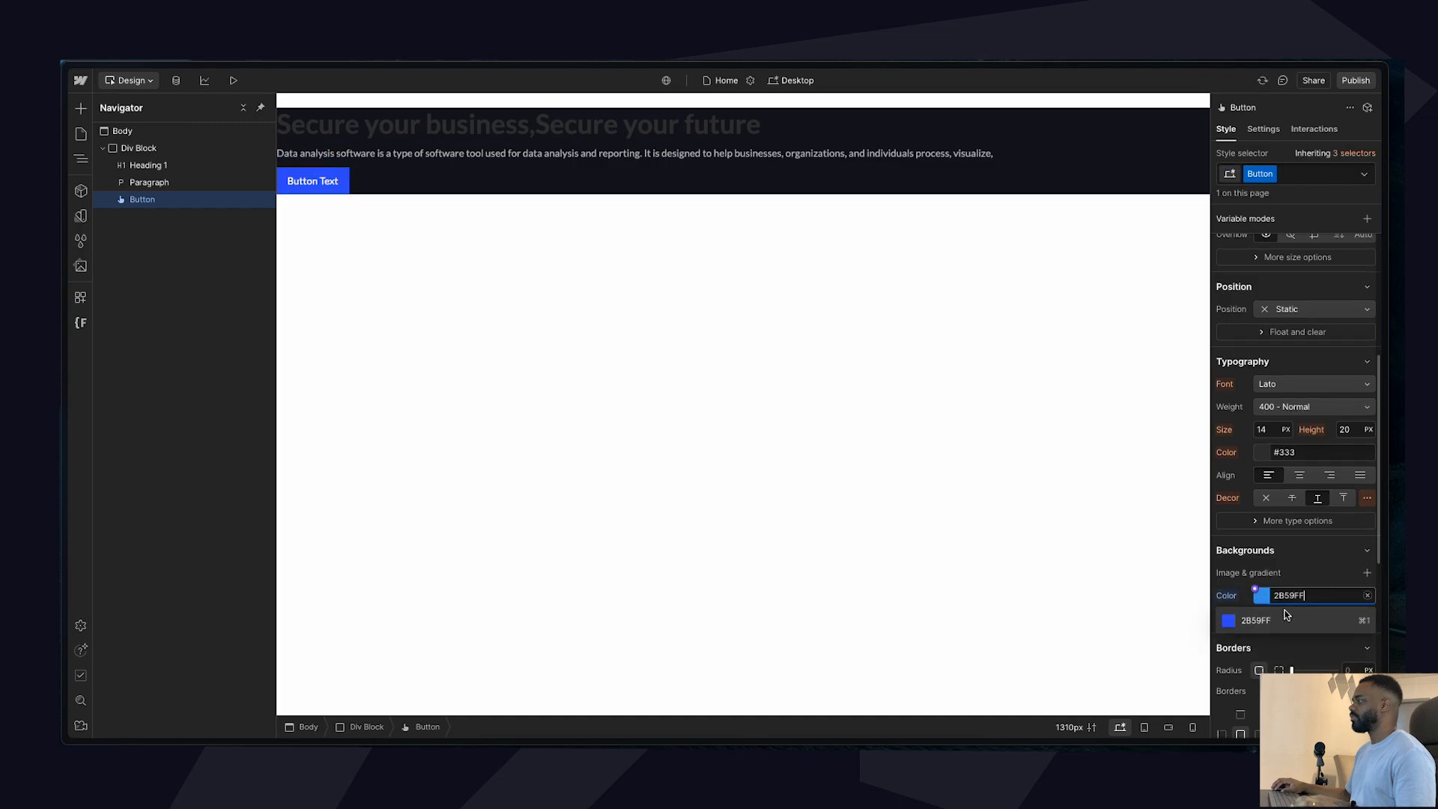
{"action": "left_click", "coordinate": [1277, 620]}
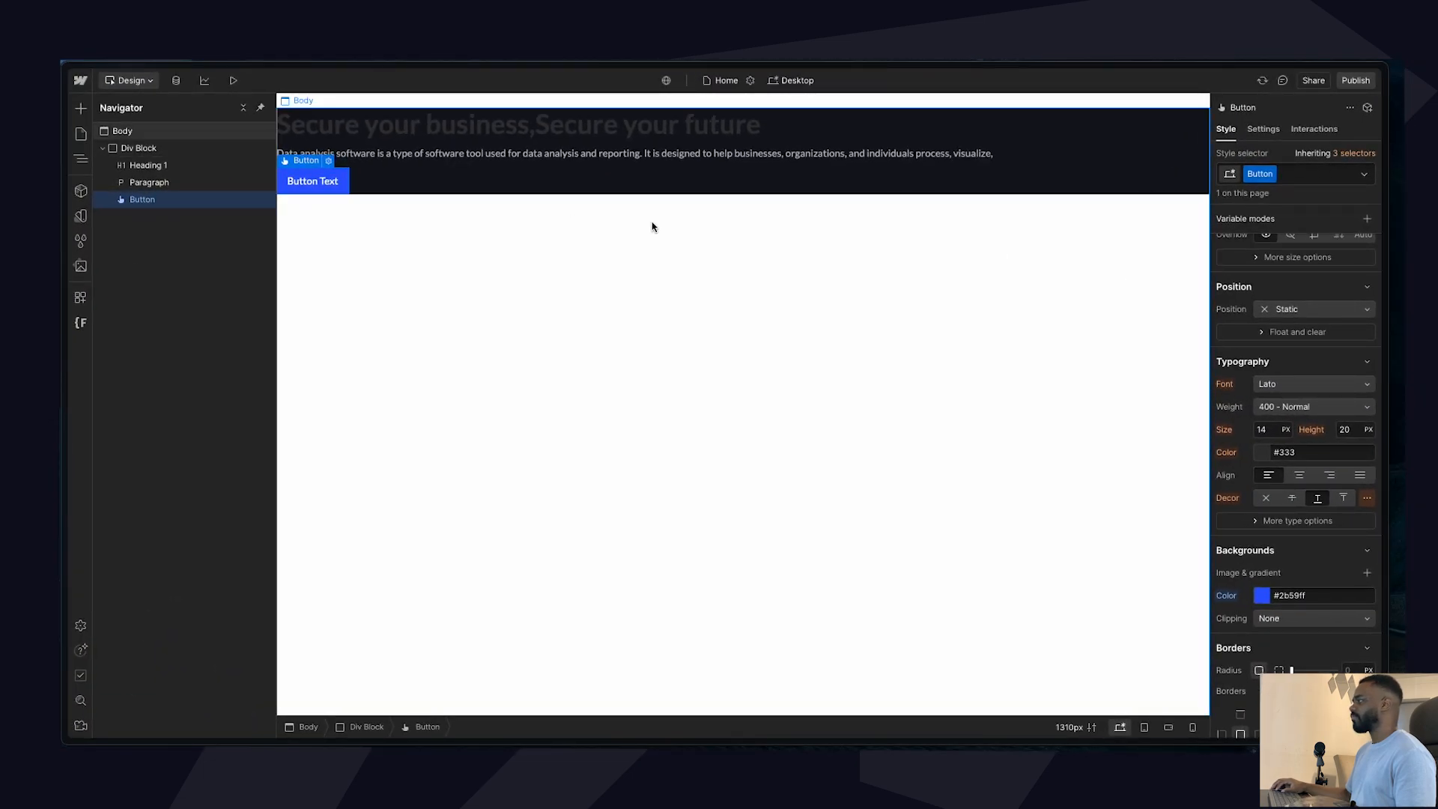
Set the button's left and right padding to 2.5 rem and dismiss the style class hint.
{"action": "scroll", "coordinate": [1266, 449], "scroll_direction": "up", "scroll_amount": 1}
{"action": "scroll", "coordinate": [1266, 465], "scroll_direction": "down", "scroll_amount": 1}
{"action": "scroll", "coordinate": [1266, 461], "scroll_direction": "up", "scroll_amount": 3}
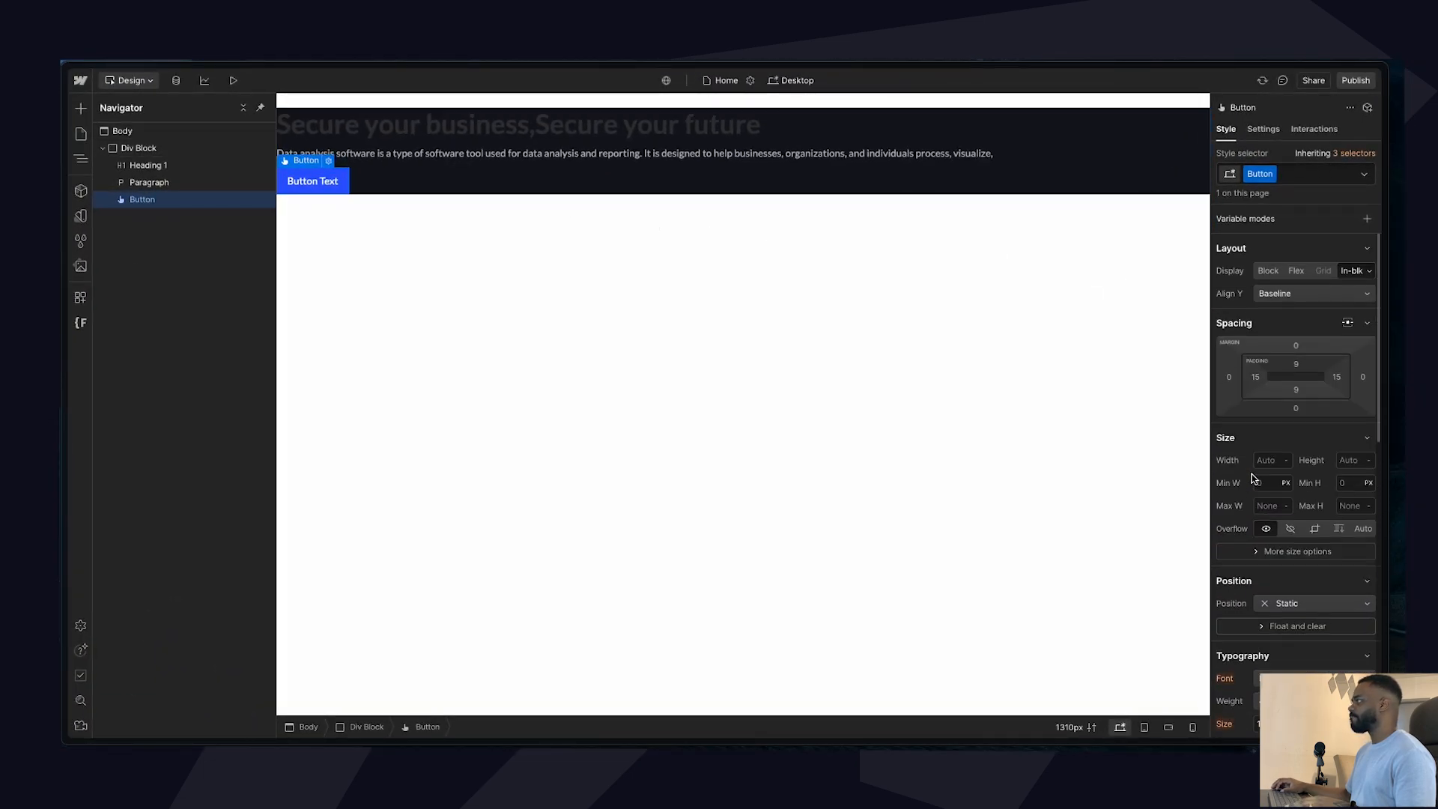
{"action": "left_click", "coordinate": [1256, 377]}
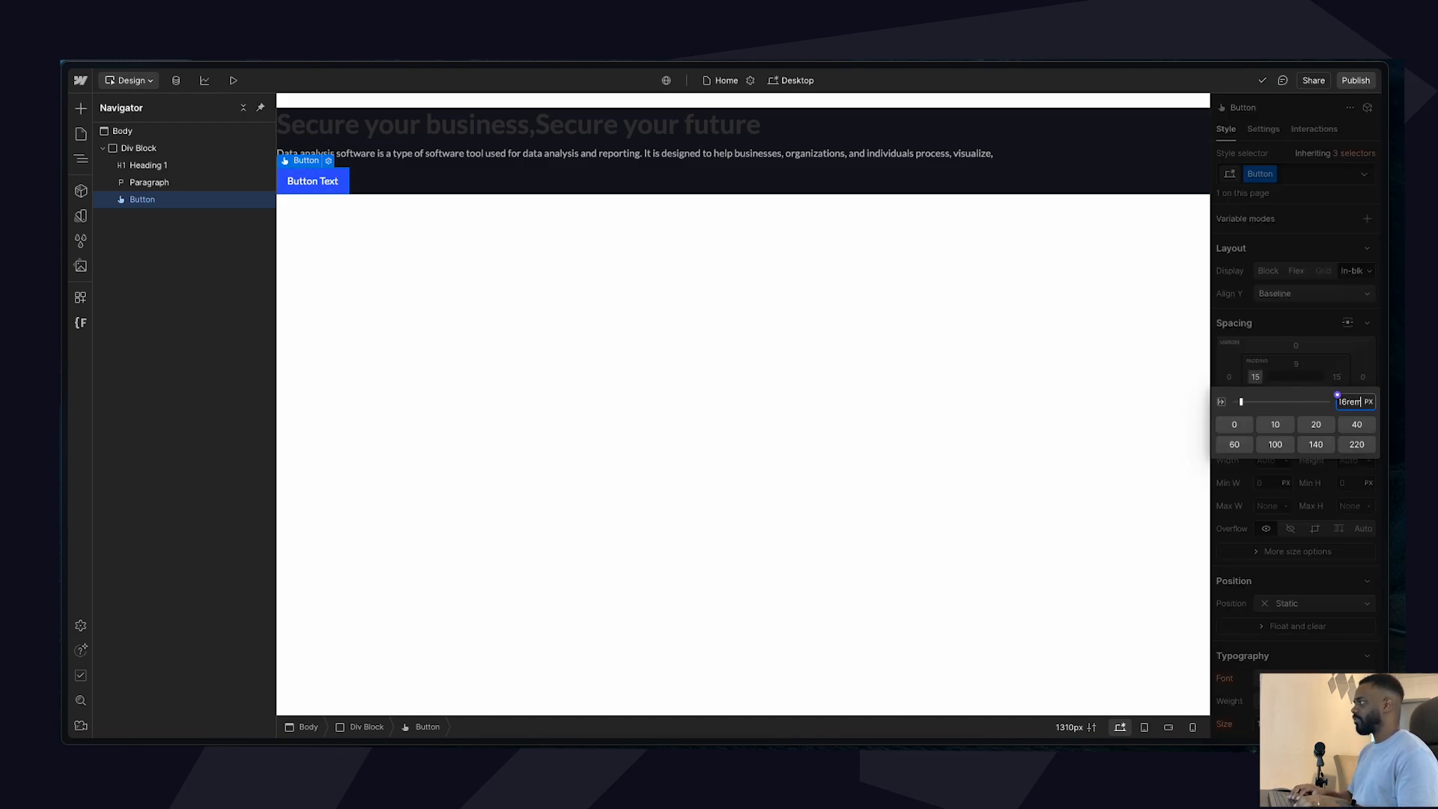
{"action": "key", "text": "Return"}
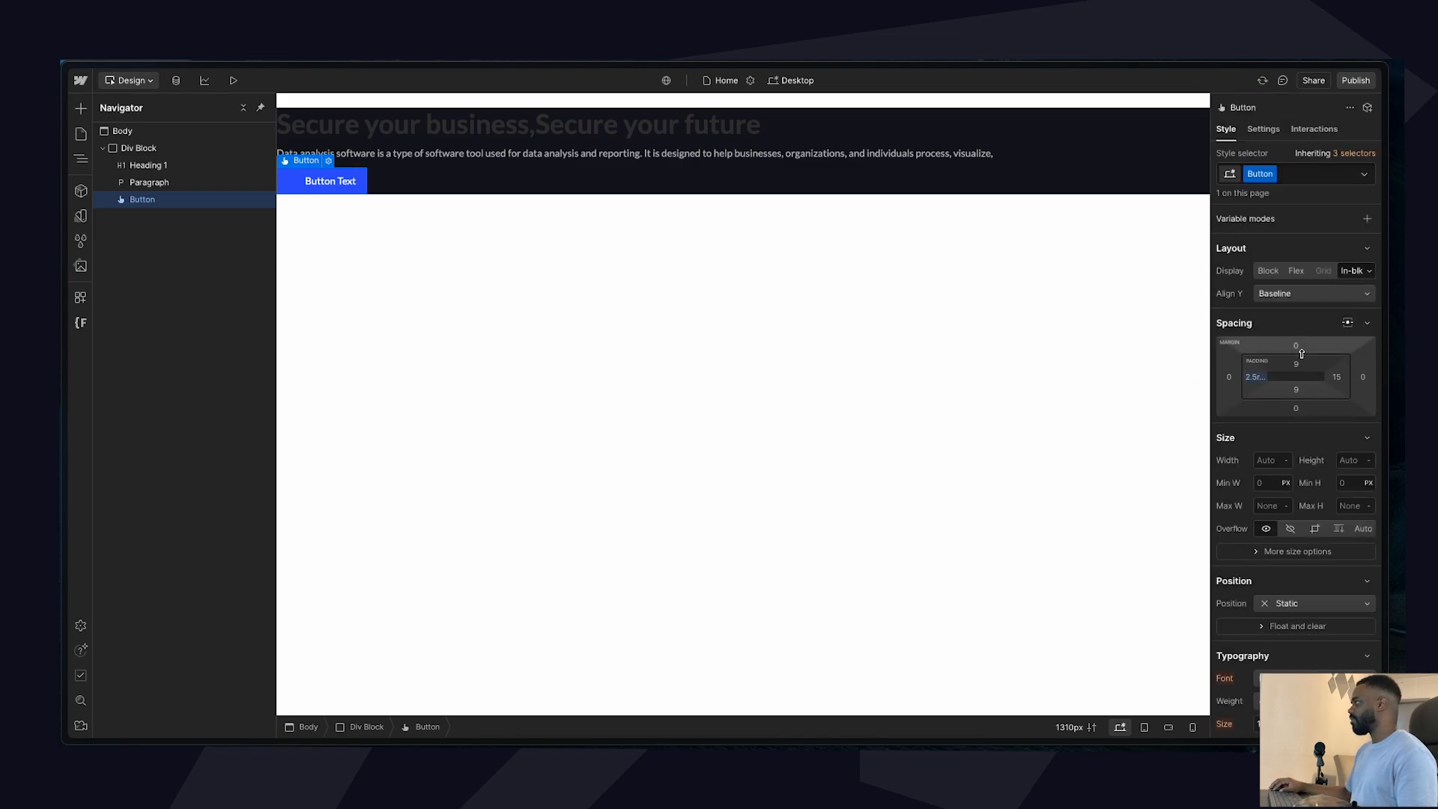
{"action": "left_click", "coordinate": [1336, 376]}
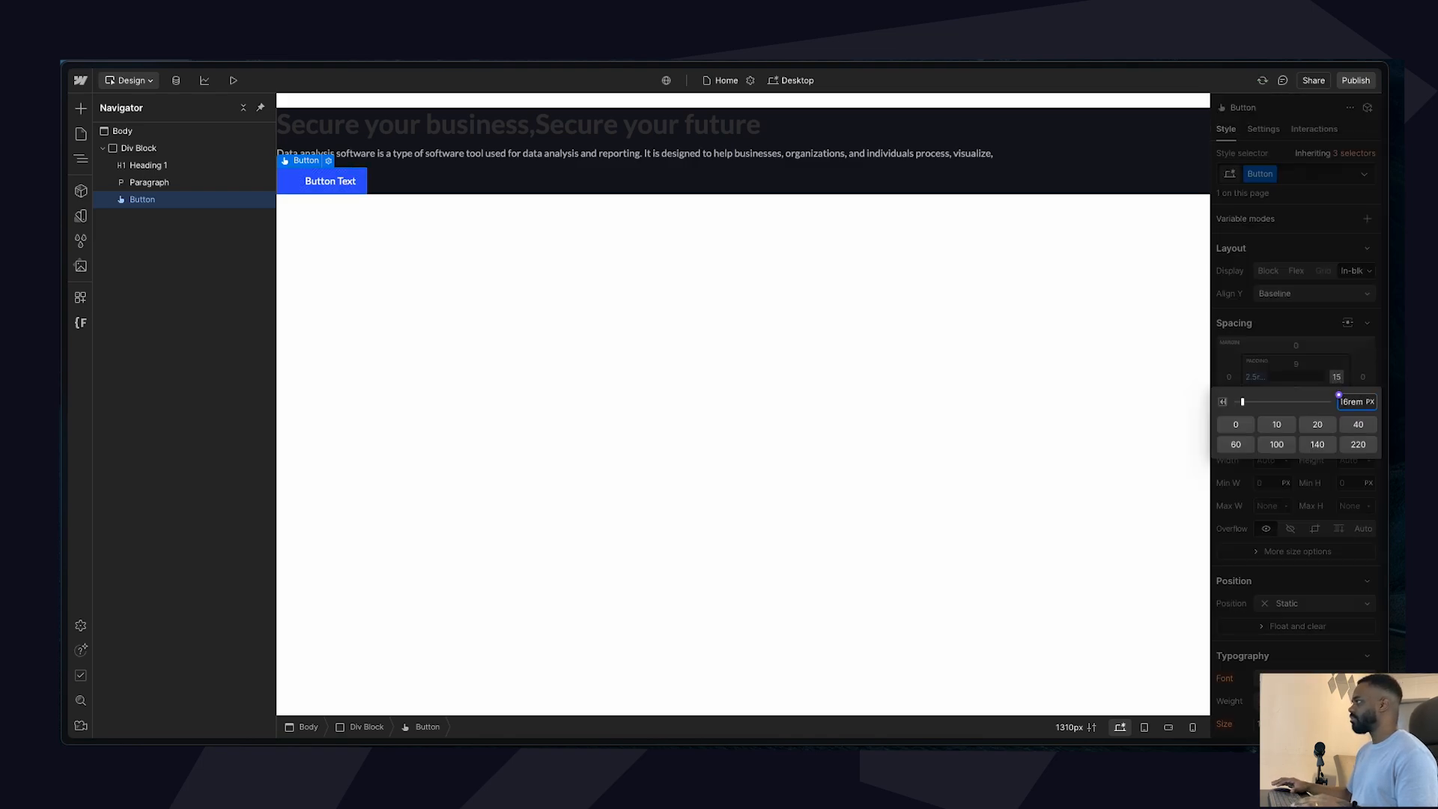
{"action": "key", "text": "Return"}
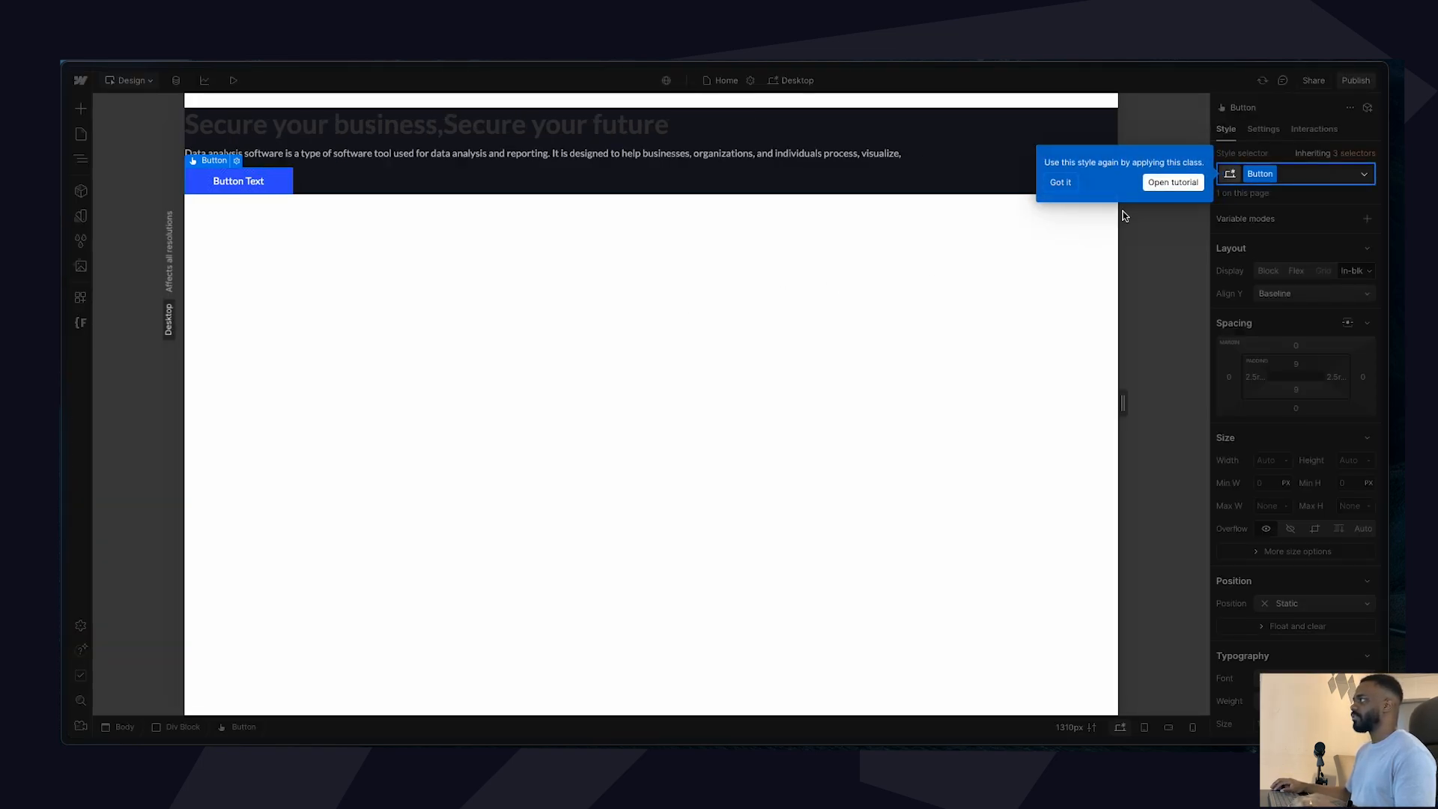
{"action": "left_click", "coordinate": [1069, 183]}
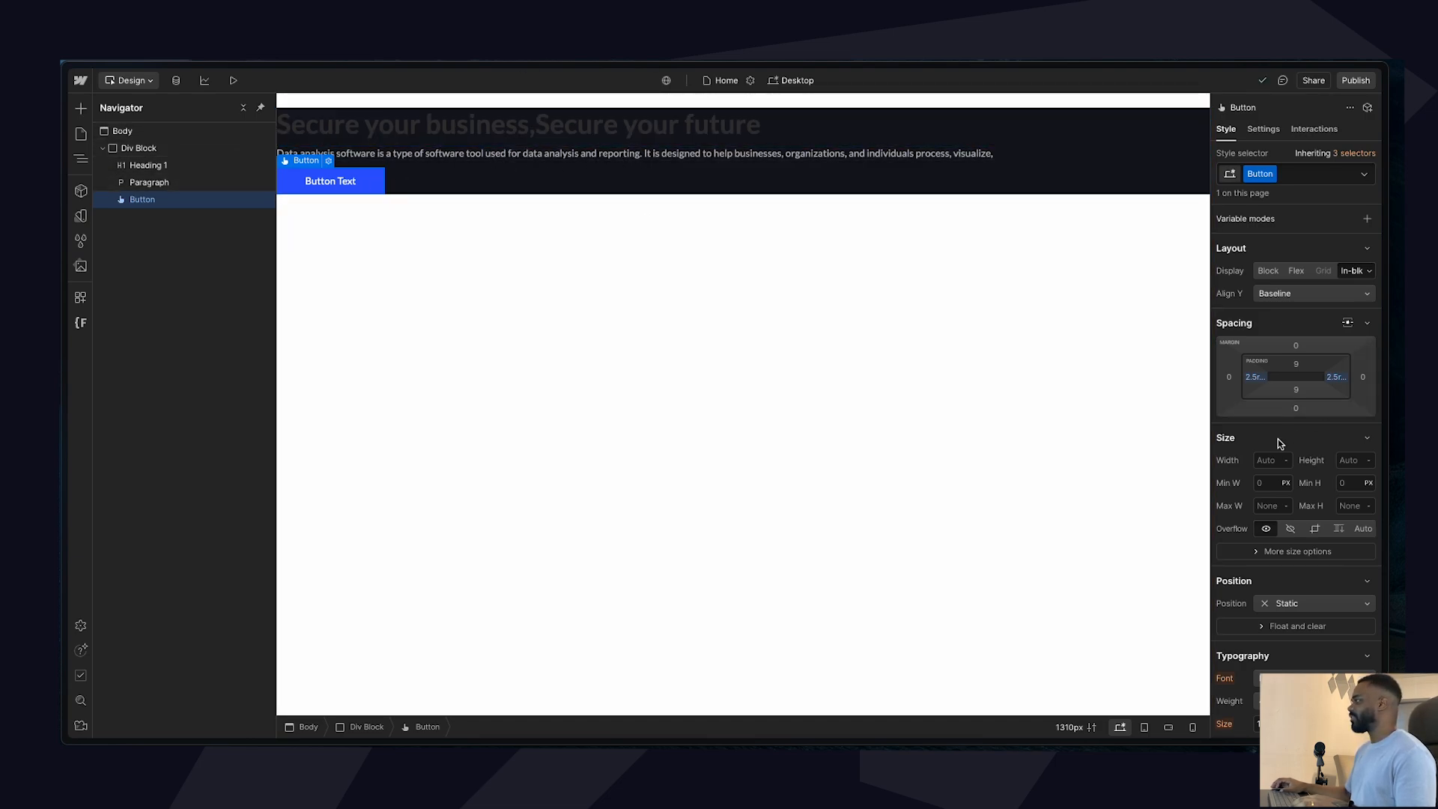
Set the button's border radius to 99 rem.
{"action": "scroll", "coordinate": [1278, 439], "scroll_direction": "down", "scroll_amount": 10}
{"action": "scroll", "coordinate": [1251, 479], "scroll_direction": "up", "scroll_amount": 2}
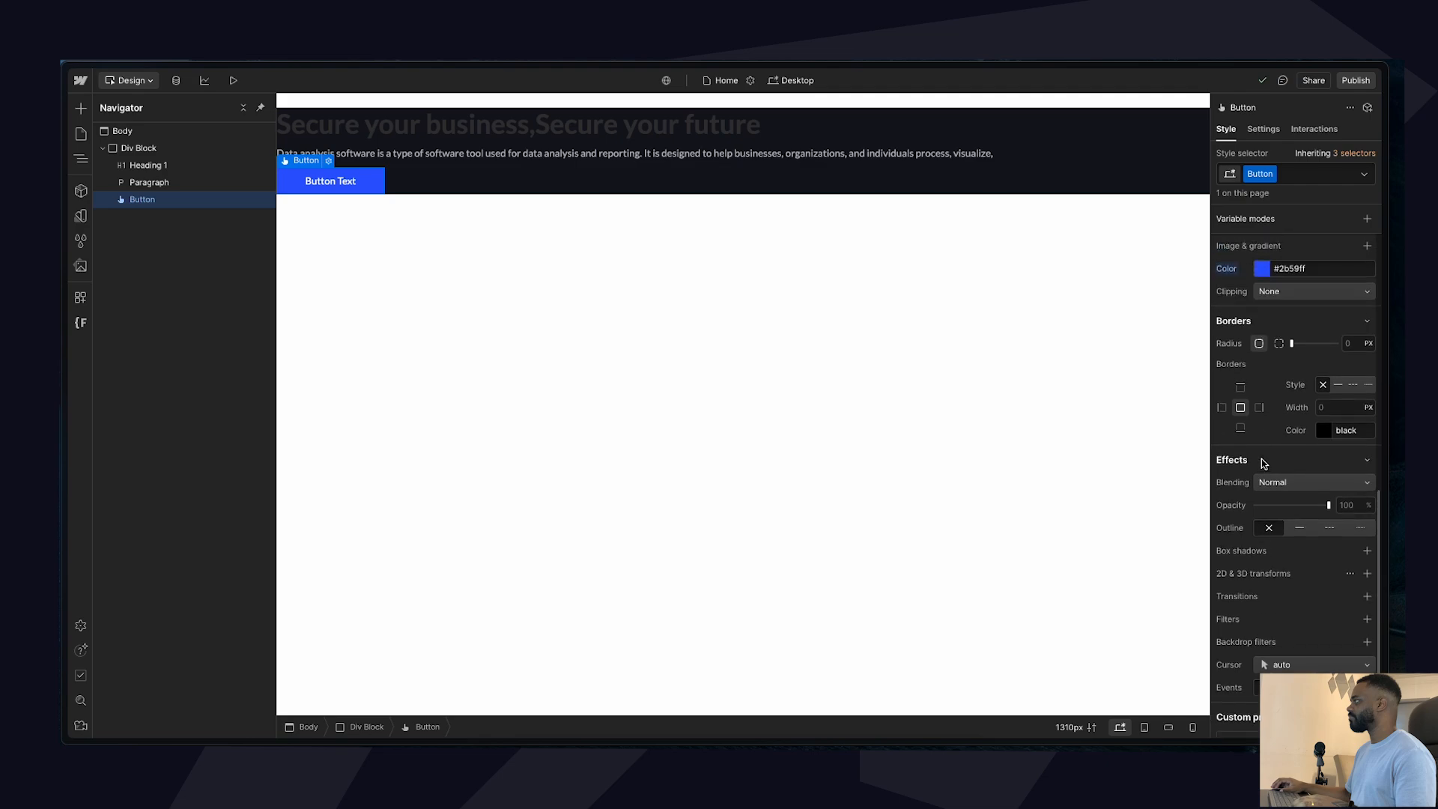
{"action": "left_click", "coordinate": [1346, 340]}
{"action": "left_click", "coordinate": [1355, 350]}
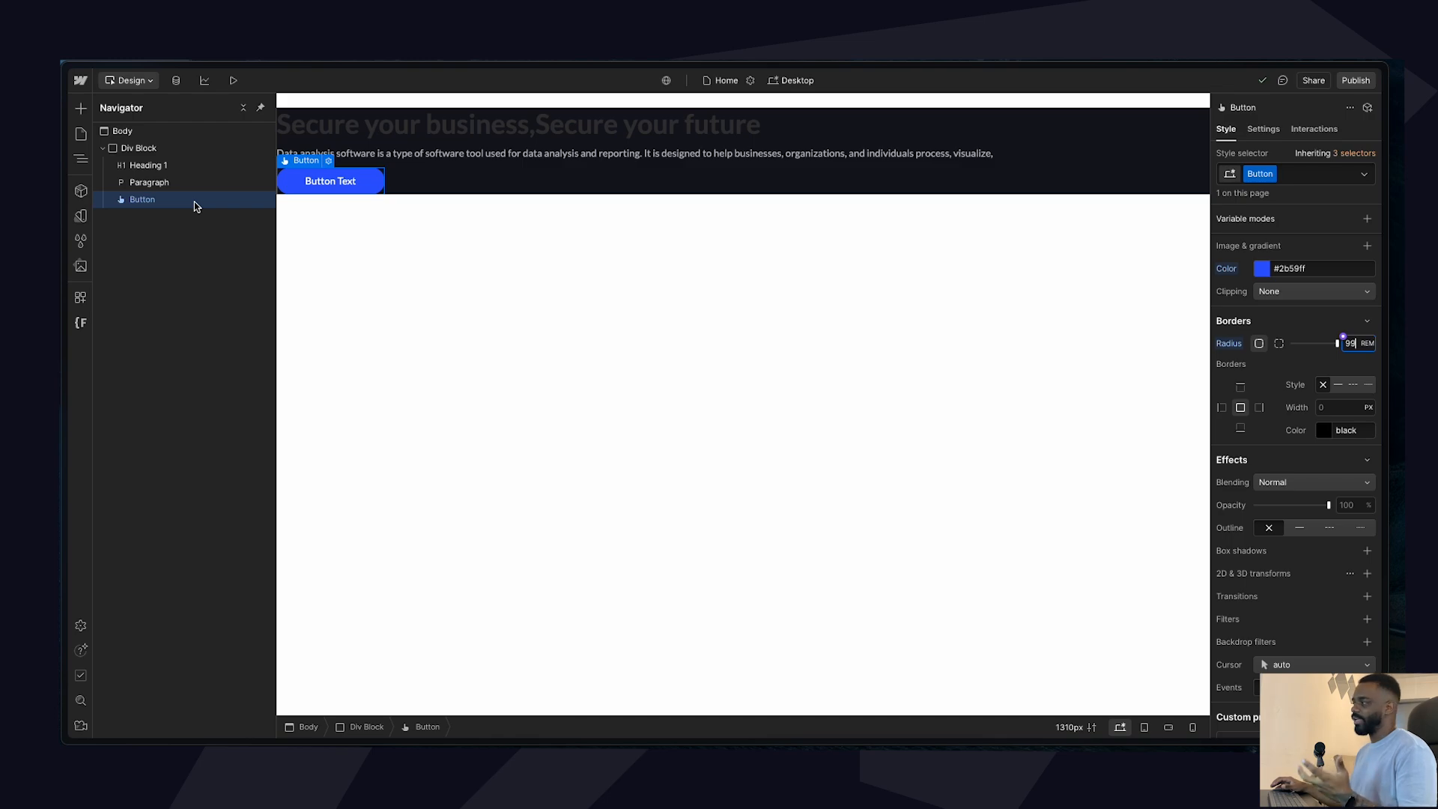
Set the button's left and right padding to 2 rem.
{"action": "scroll", "coordinate": [1298, 322], "scroll_direction": "up", "scroll_amount": 10}
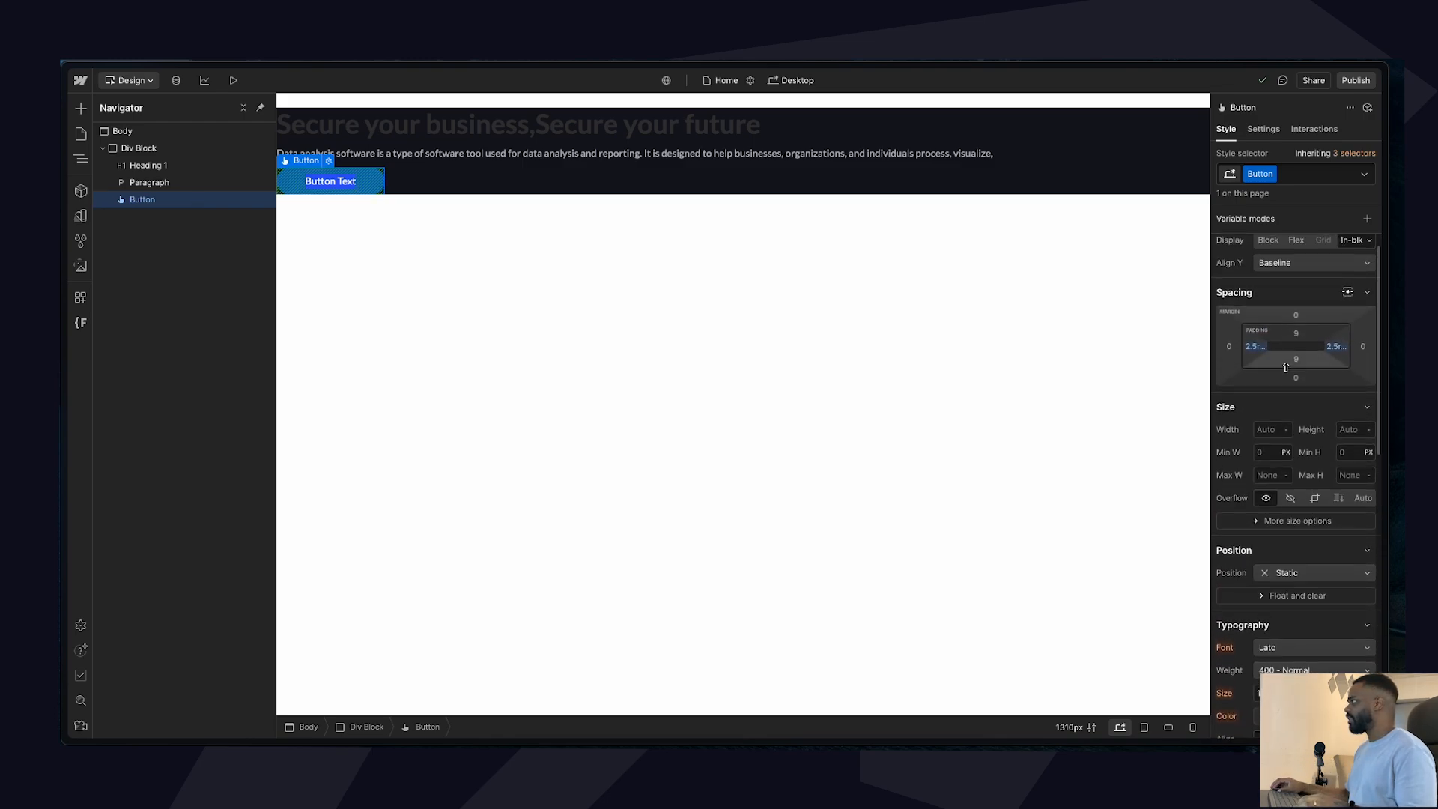
{"action": "left_click", "coordinate": [1258, 352]}
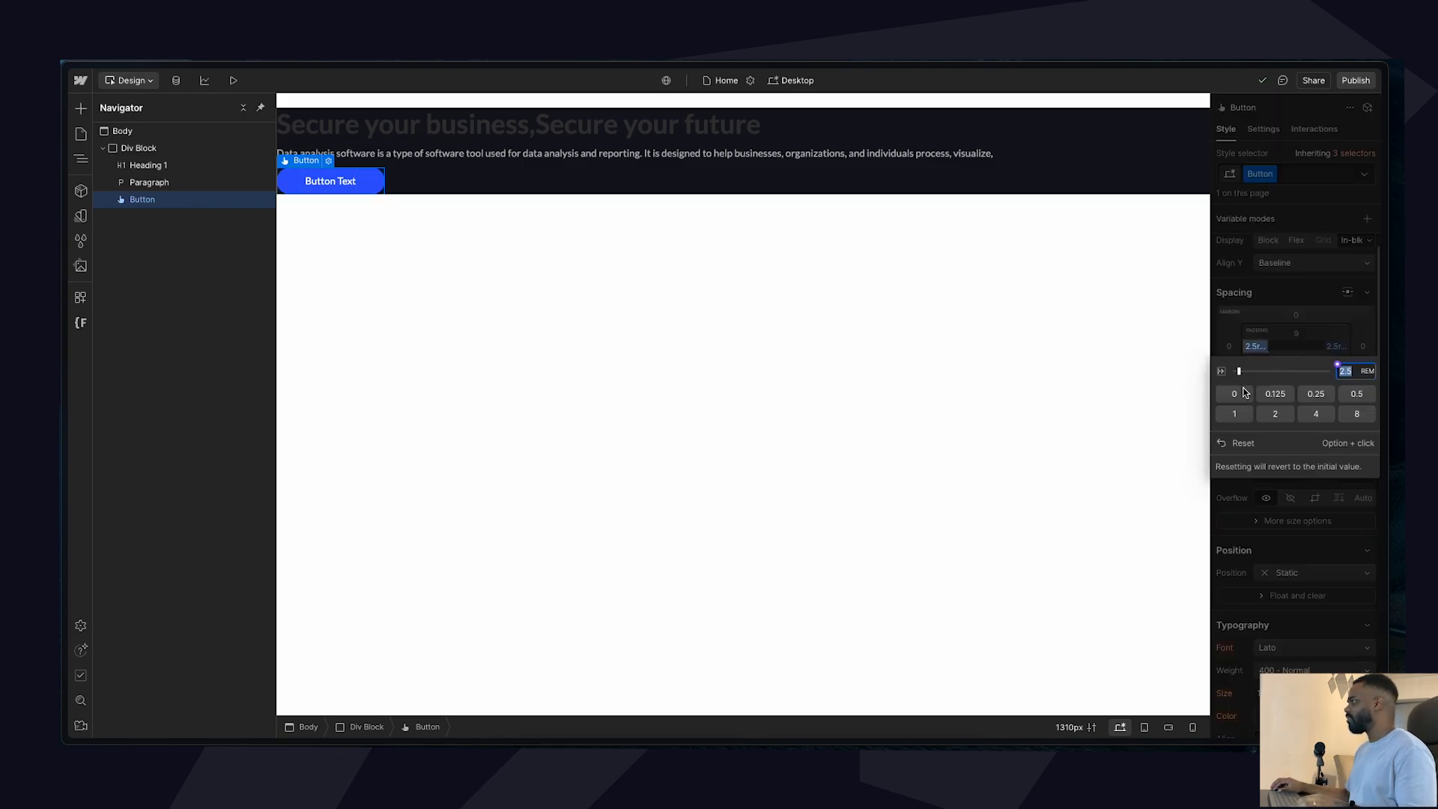
{"action": "left_click", "coordinate": [1234, 415]}
{"action": "left_click", "coordinate": [1275, 410]}
{"action": "left_click", "coordinate": [1358, 340]}
{"action": "left_click", "coordinate": [1336, 347]}
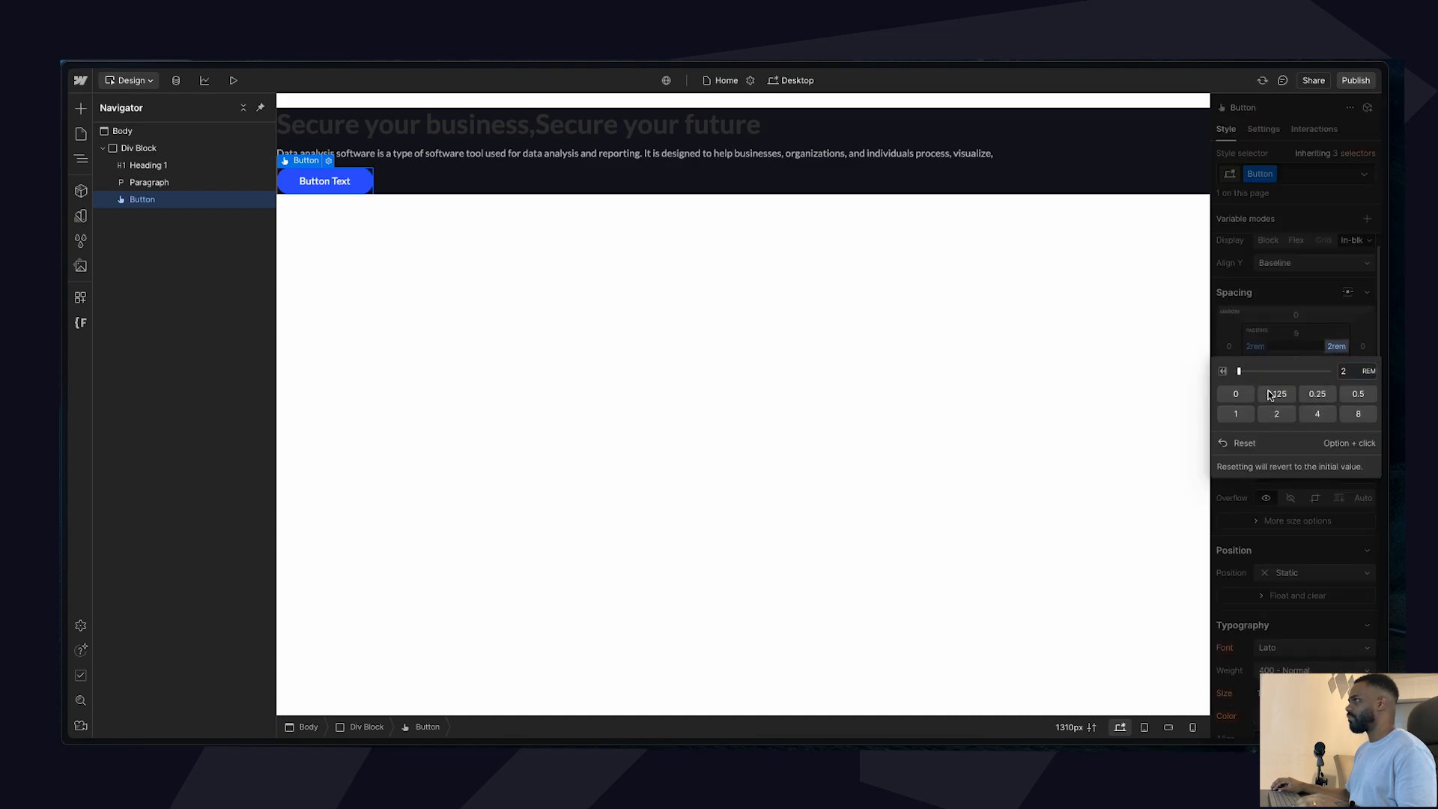
{"action": "left_click", "coordinate": [1283, 335]}
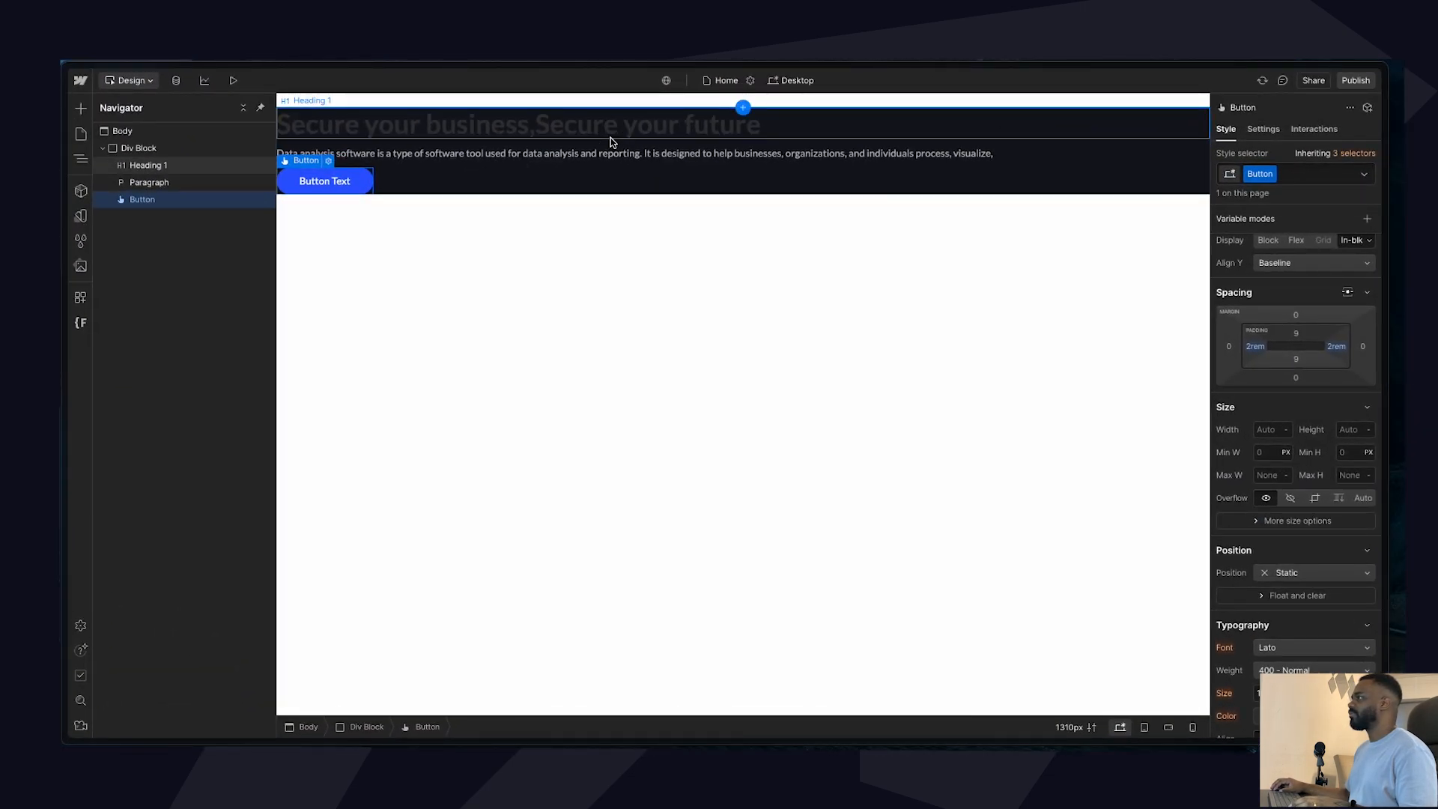
Set the text color of the "Secure your business,Secure your future" heading to #fafafa.
{"action": "left_click", "coordinate": [610, 142]}
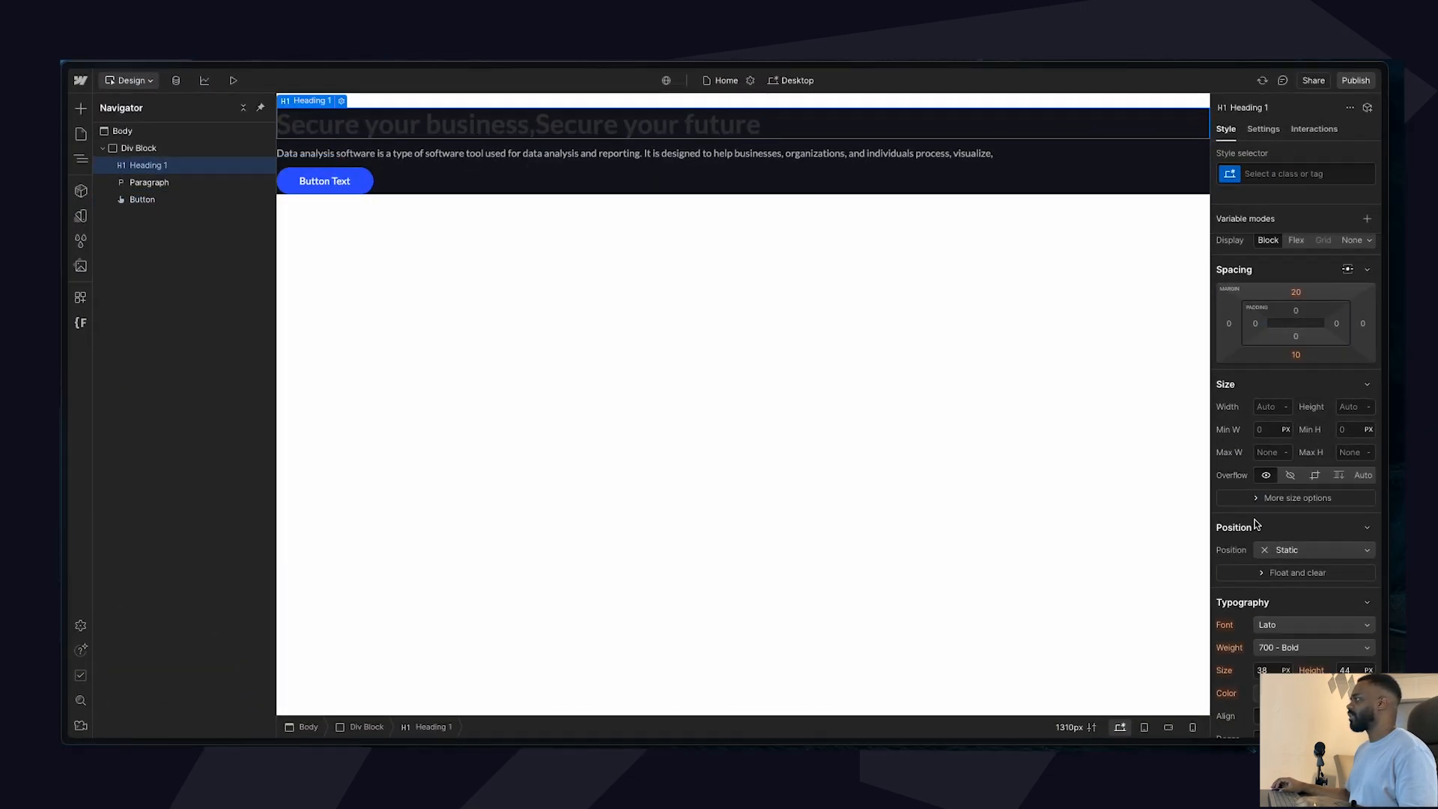
{"action": "scroll", "coordinate": [1252, 565], "scroll_direction": "down", "scroll_amount": 4}
{"action": "left_click", "coordinate": [1304, 538]}
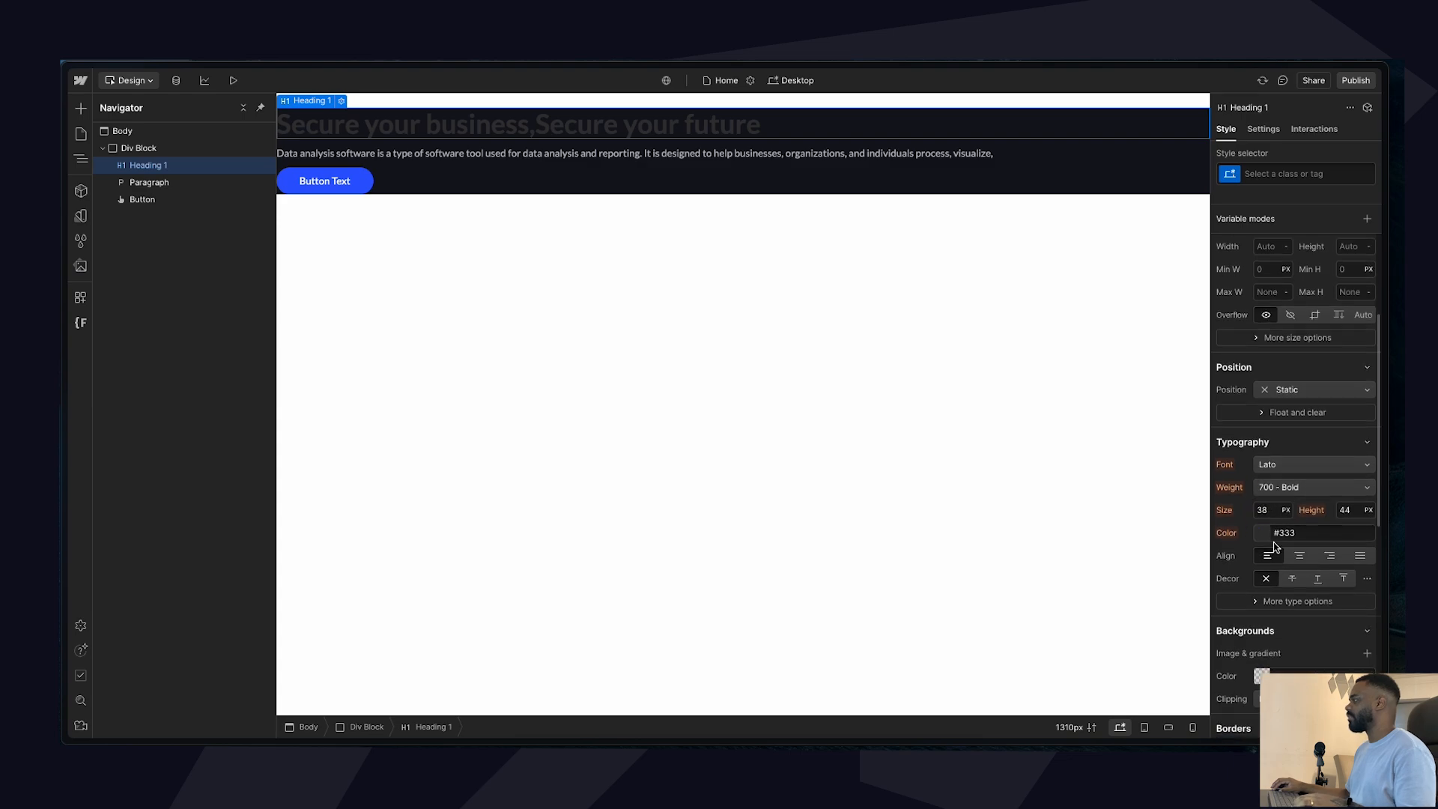
{"action": "type", "text": "fafafa"}
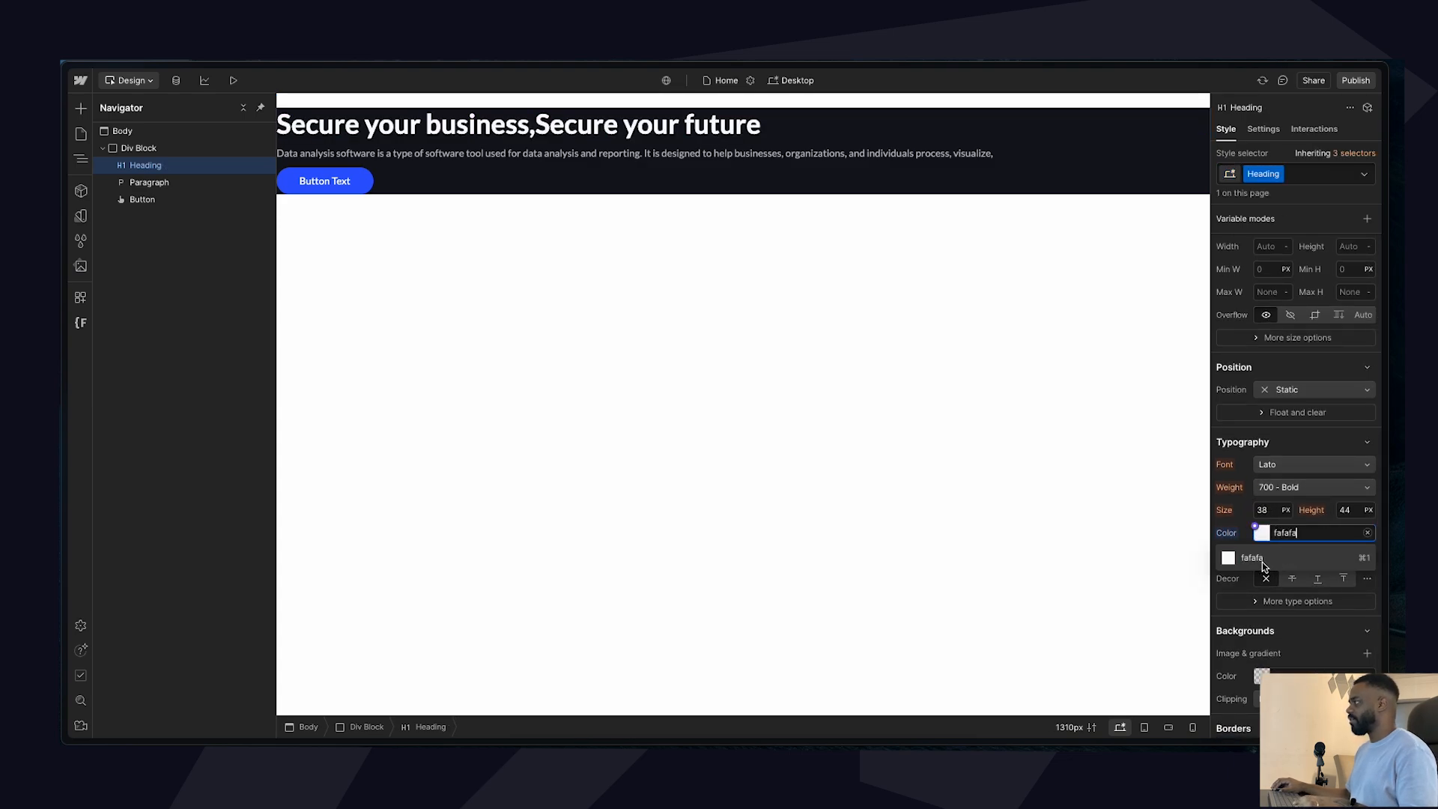
{"action": "key", "text": "Return"}
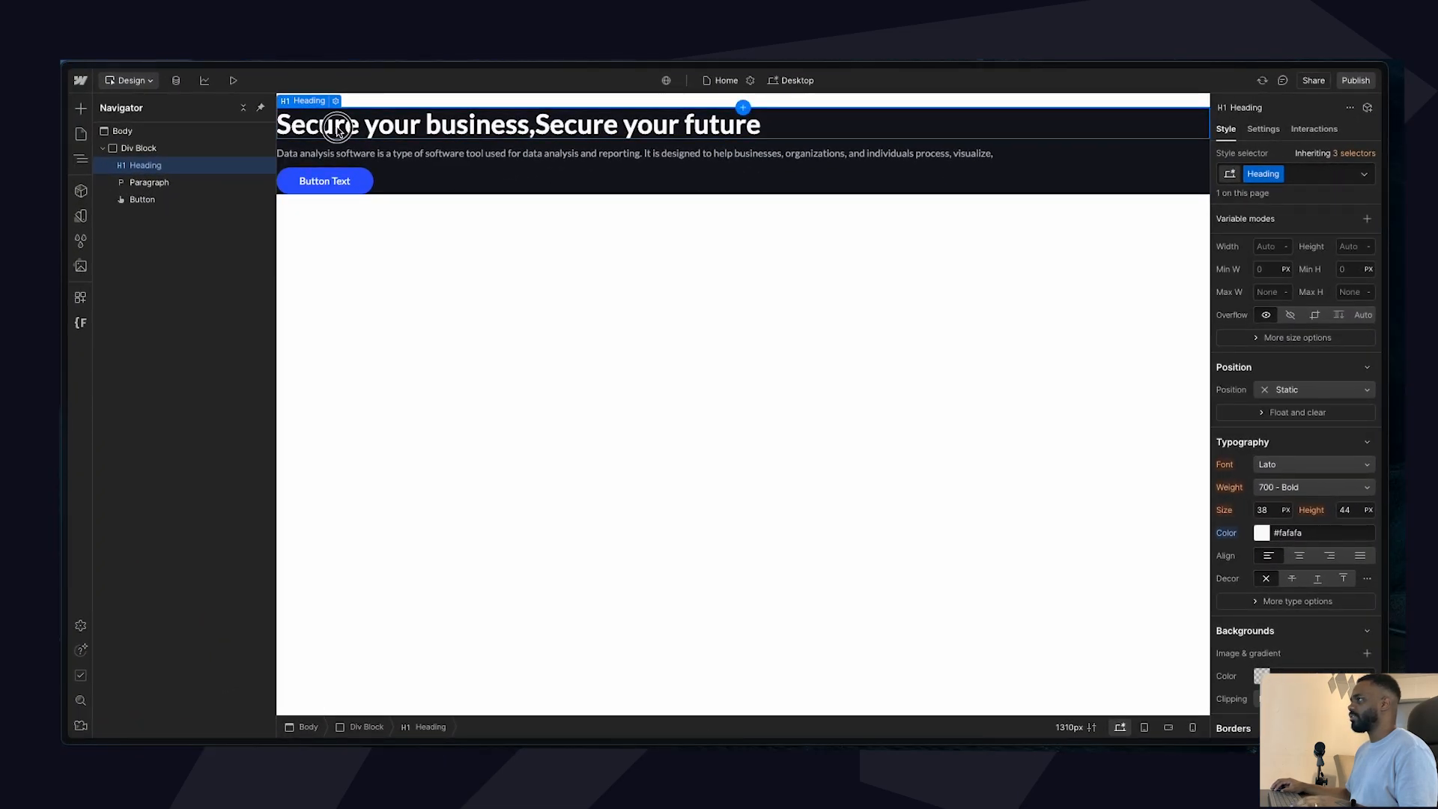
Wrap the first word "Secure" of the hero heading in a text span.
{"action": "double_click", "coordinate": [336, 128]}
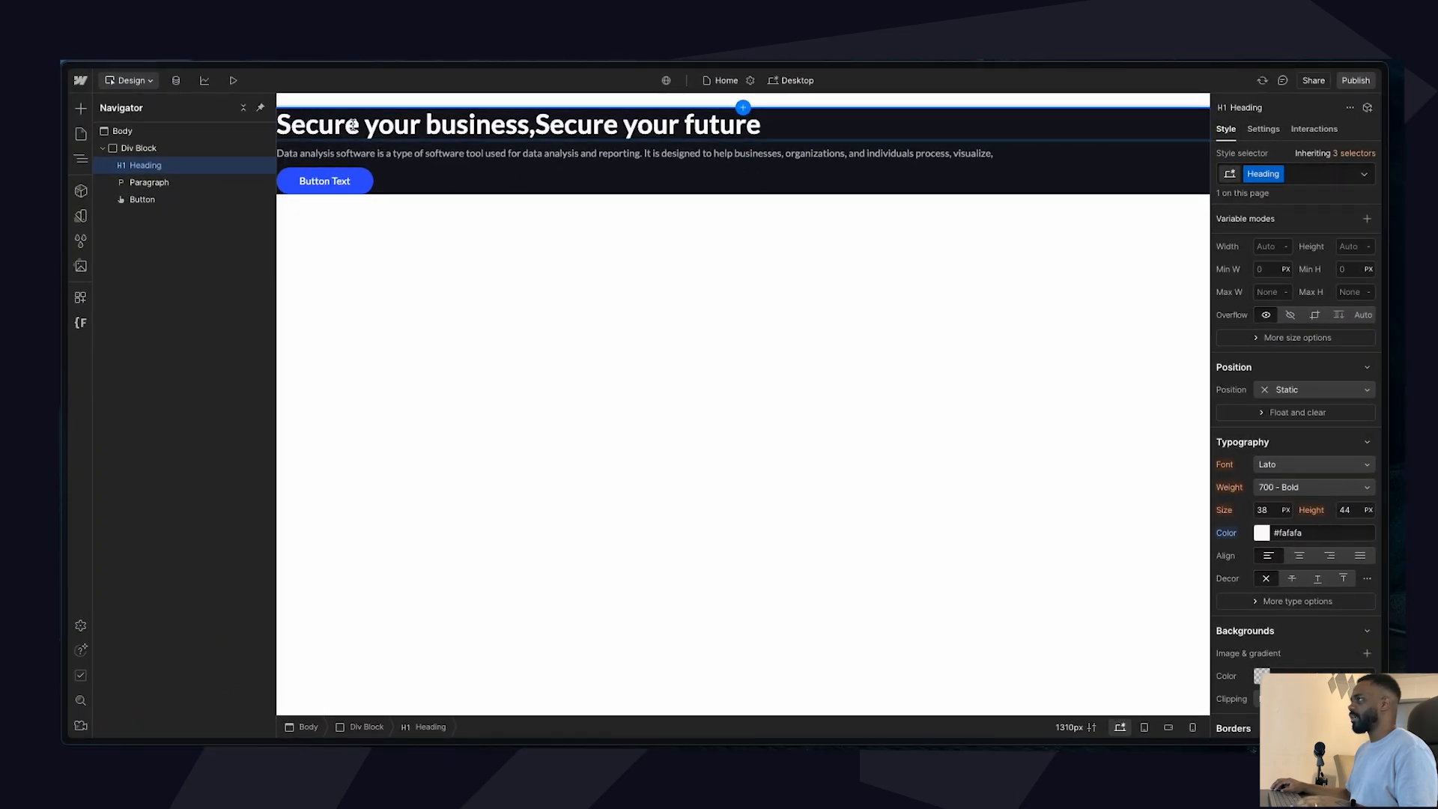
{"action": "left_click_drag", "start_coordinate": [353, 126], "coordinate": [254, 119]}
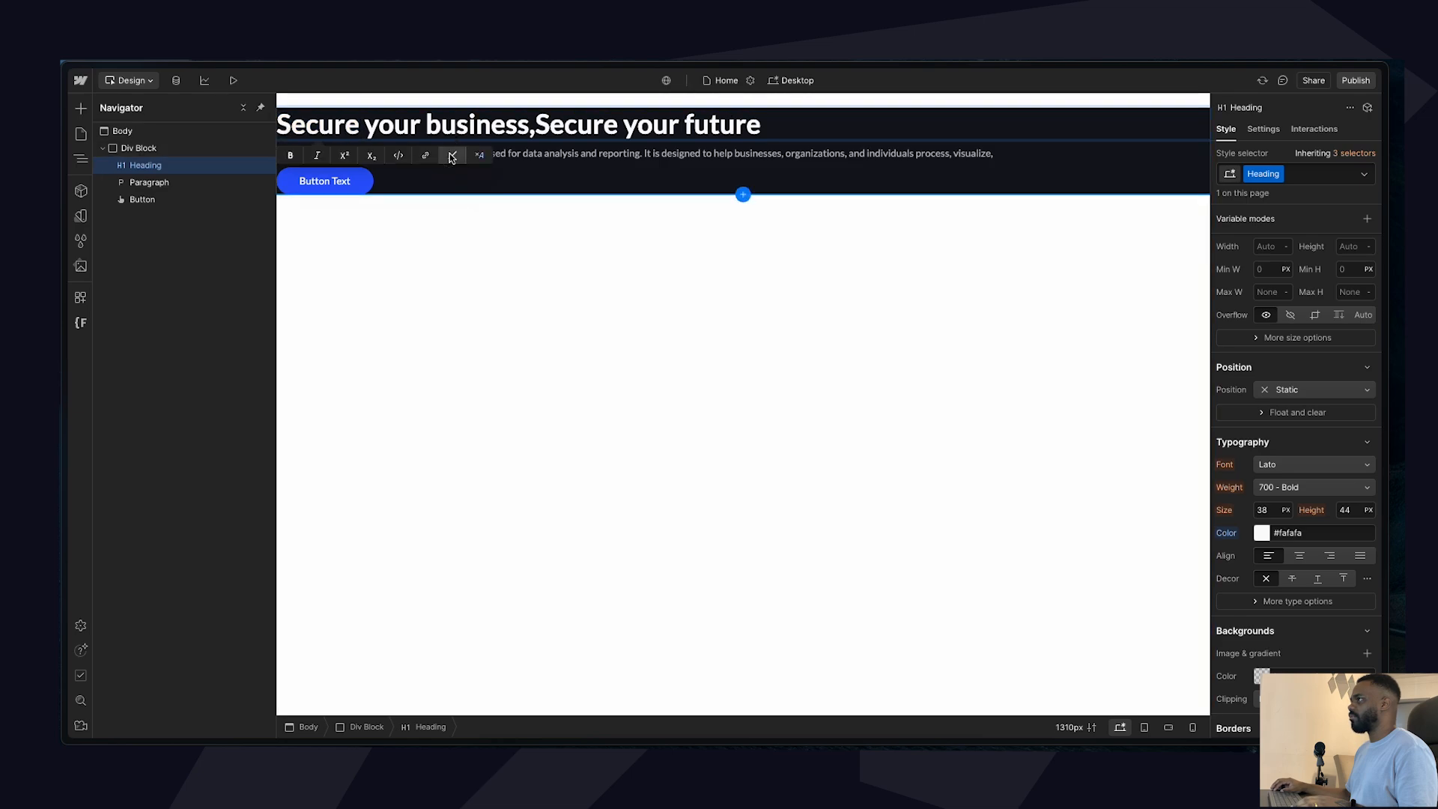
{"action": "left_click", "coordinate": [452, 156]}
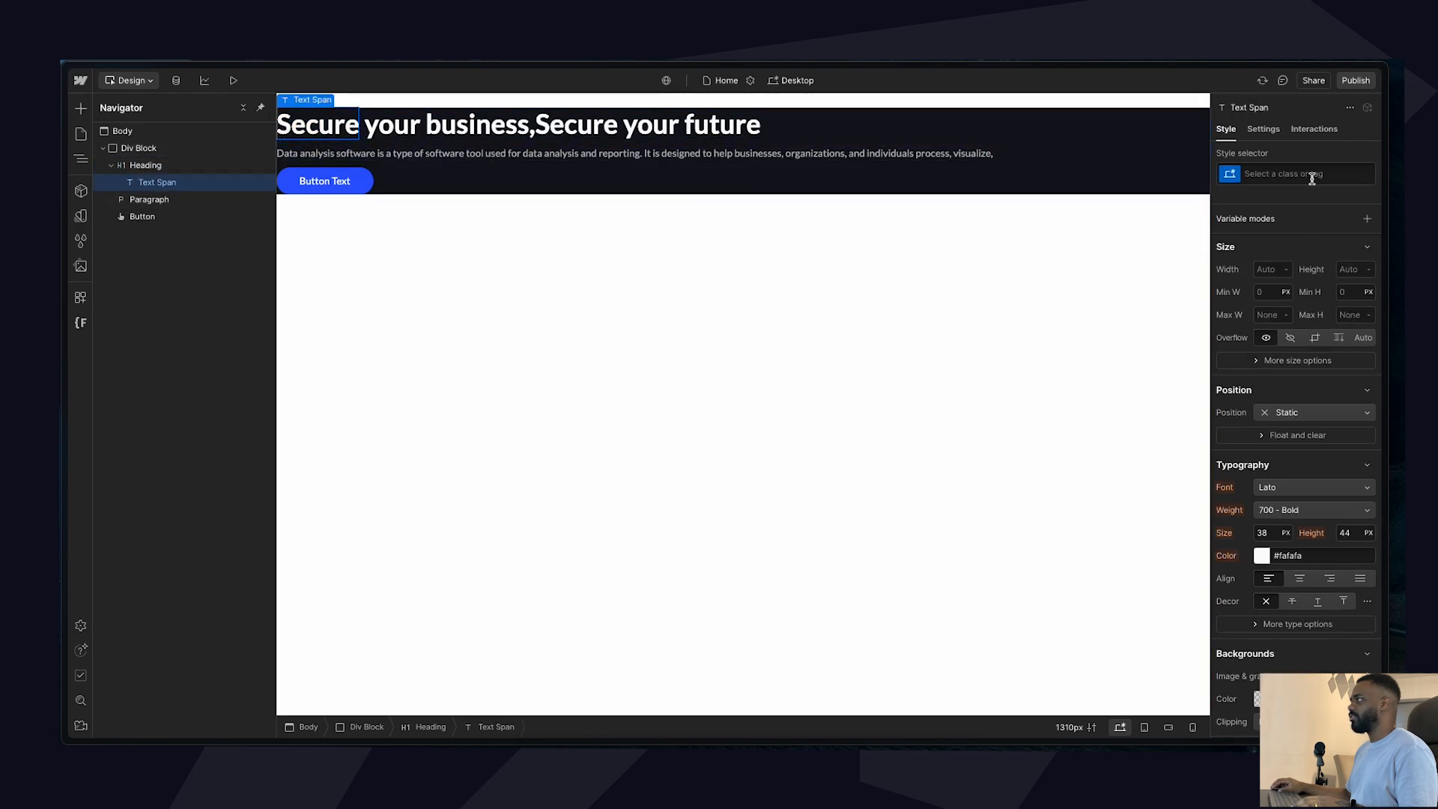
Create the class text_decoration-highlight on the text span around "Secure".
{"action": "left_click", "coordinate": [1268, 175]}
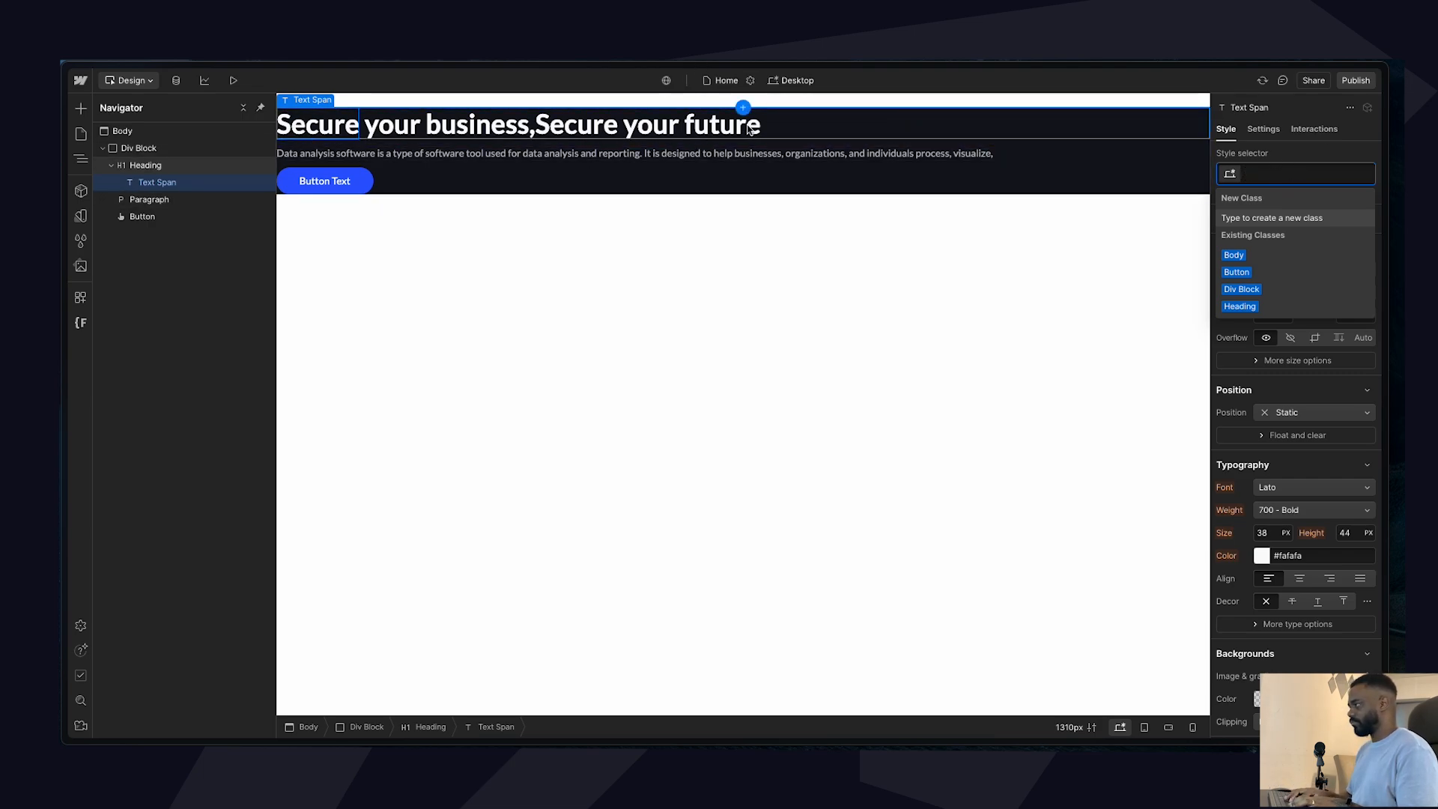
{"action": "type", "text": "text-style-highligh"}
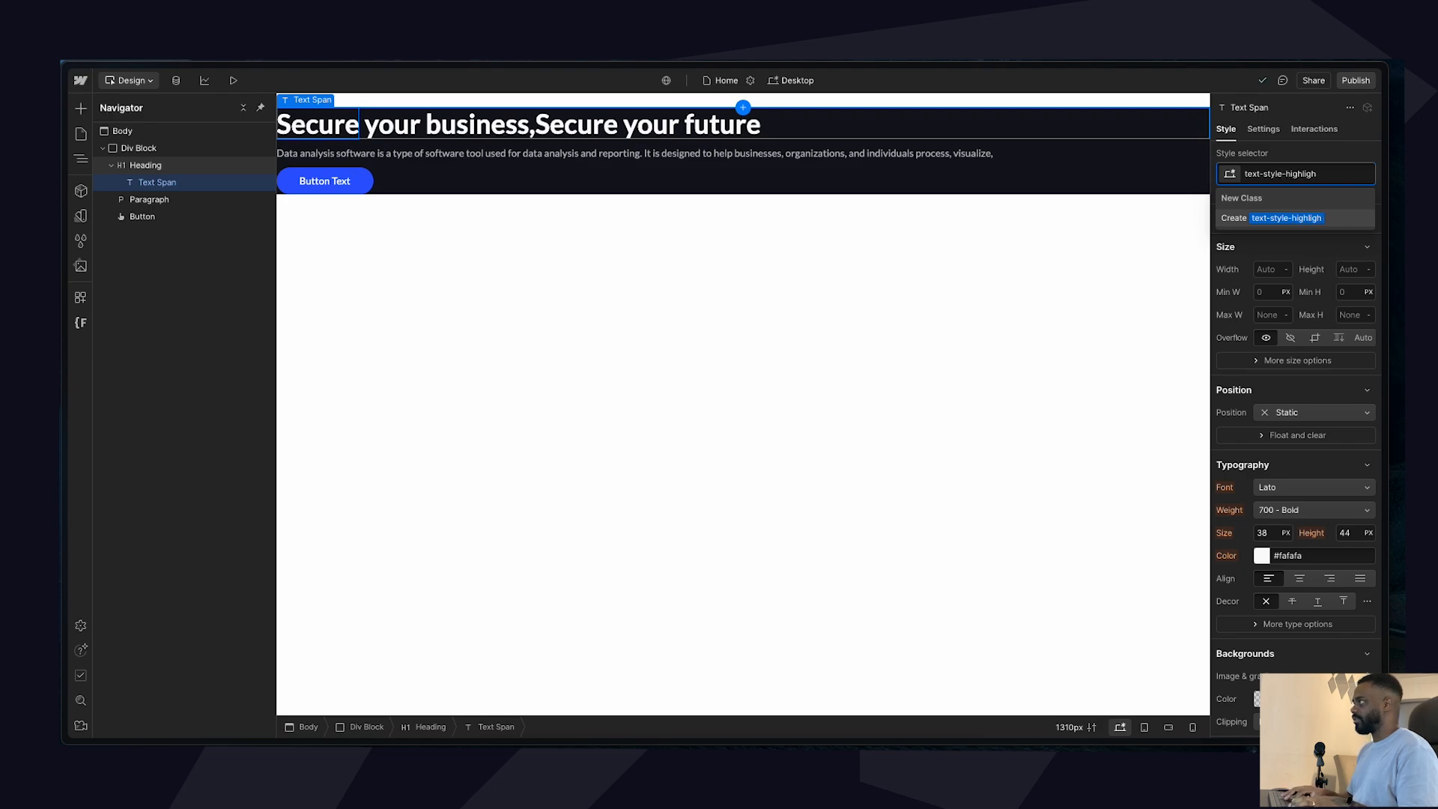
{"action": "key", "text": "ctrl+a"}
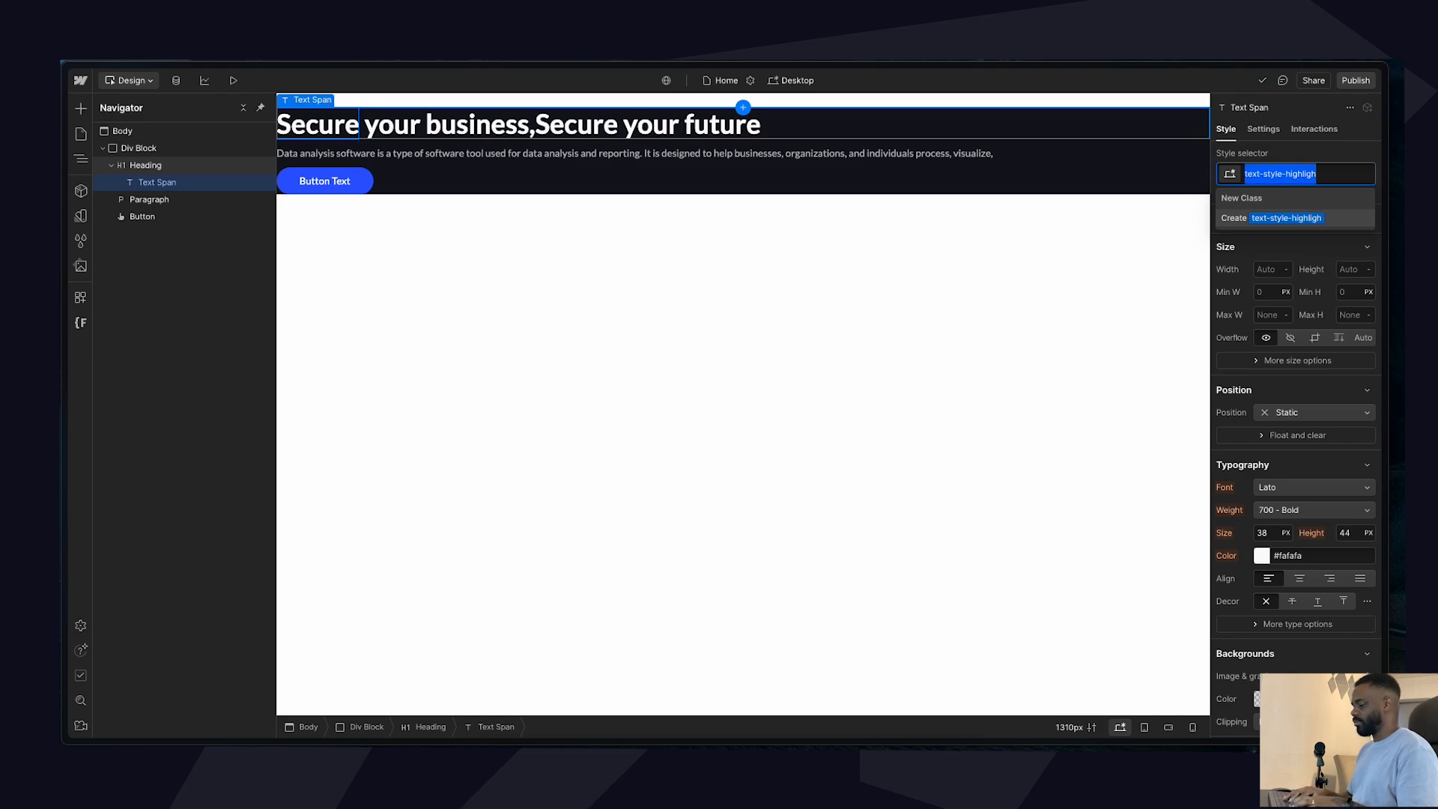
{"action": "type", "text": "text"}
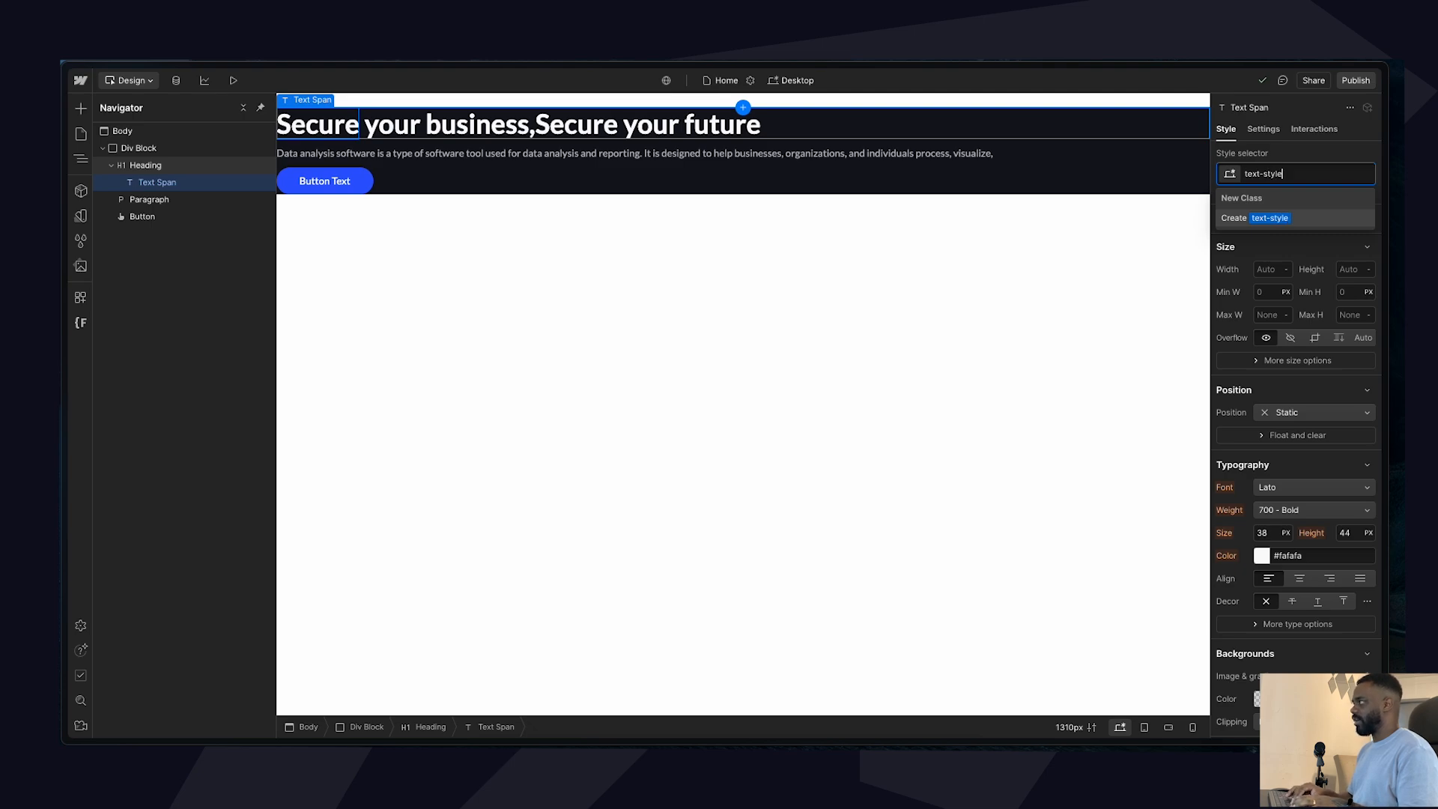
{"action": "key", "text": "ctrl+shift+Left"}
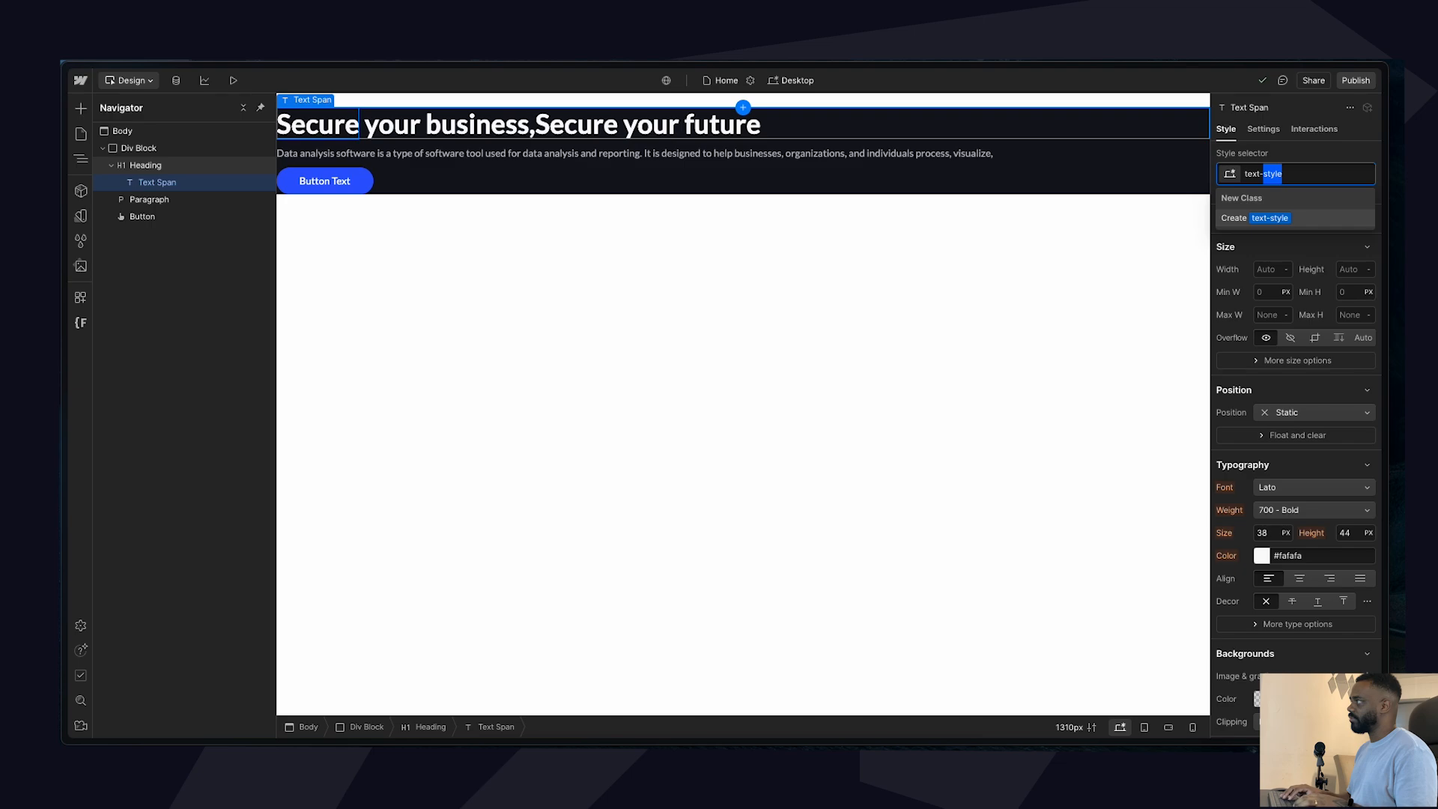
{"action": "key", "text": "ctrl+shift+Left"}
{"action": "type", "text": "text"}
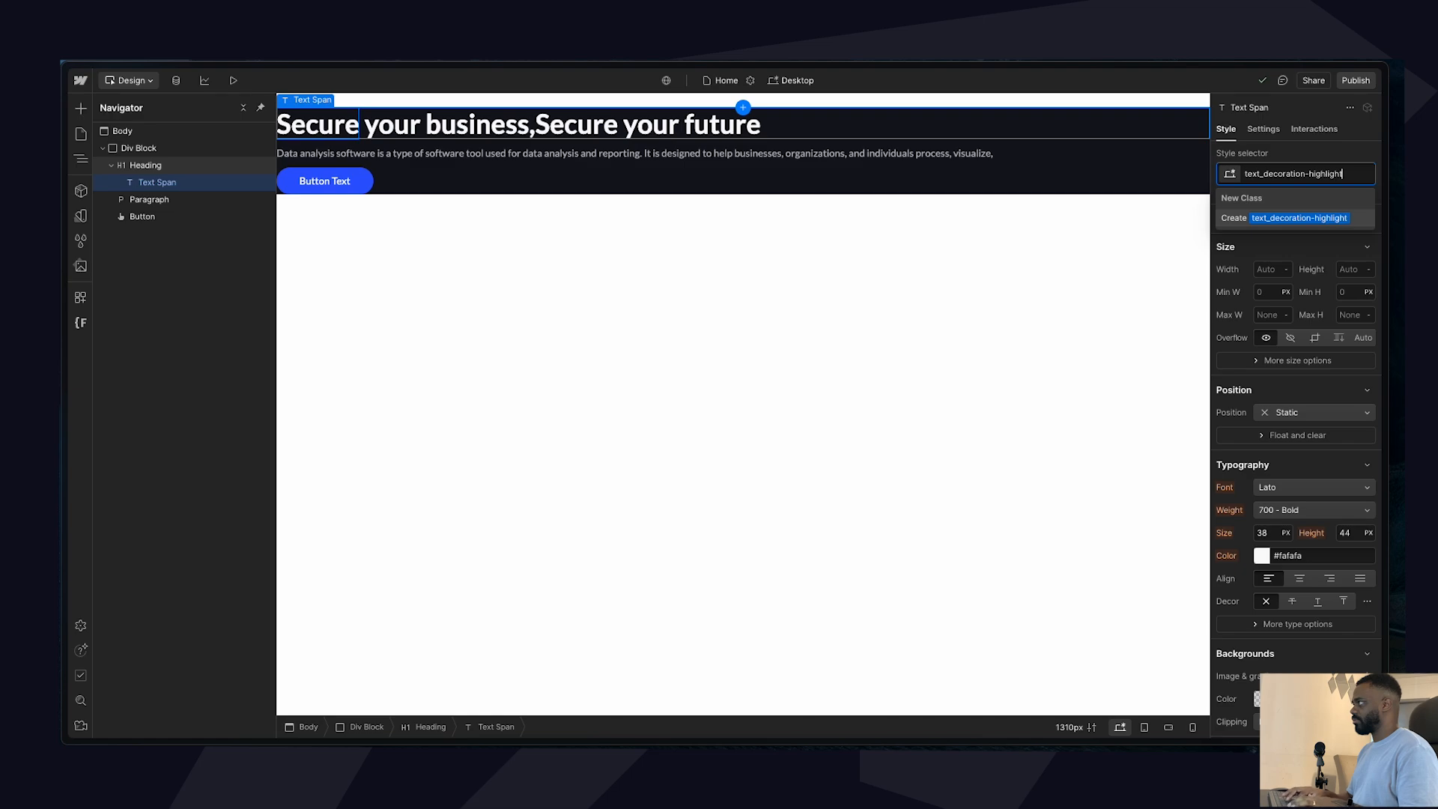
{"action": "key", "text": "Return"}
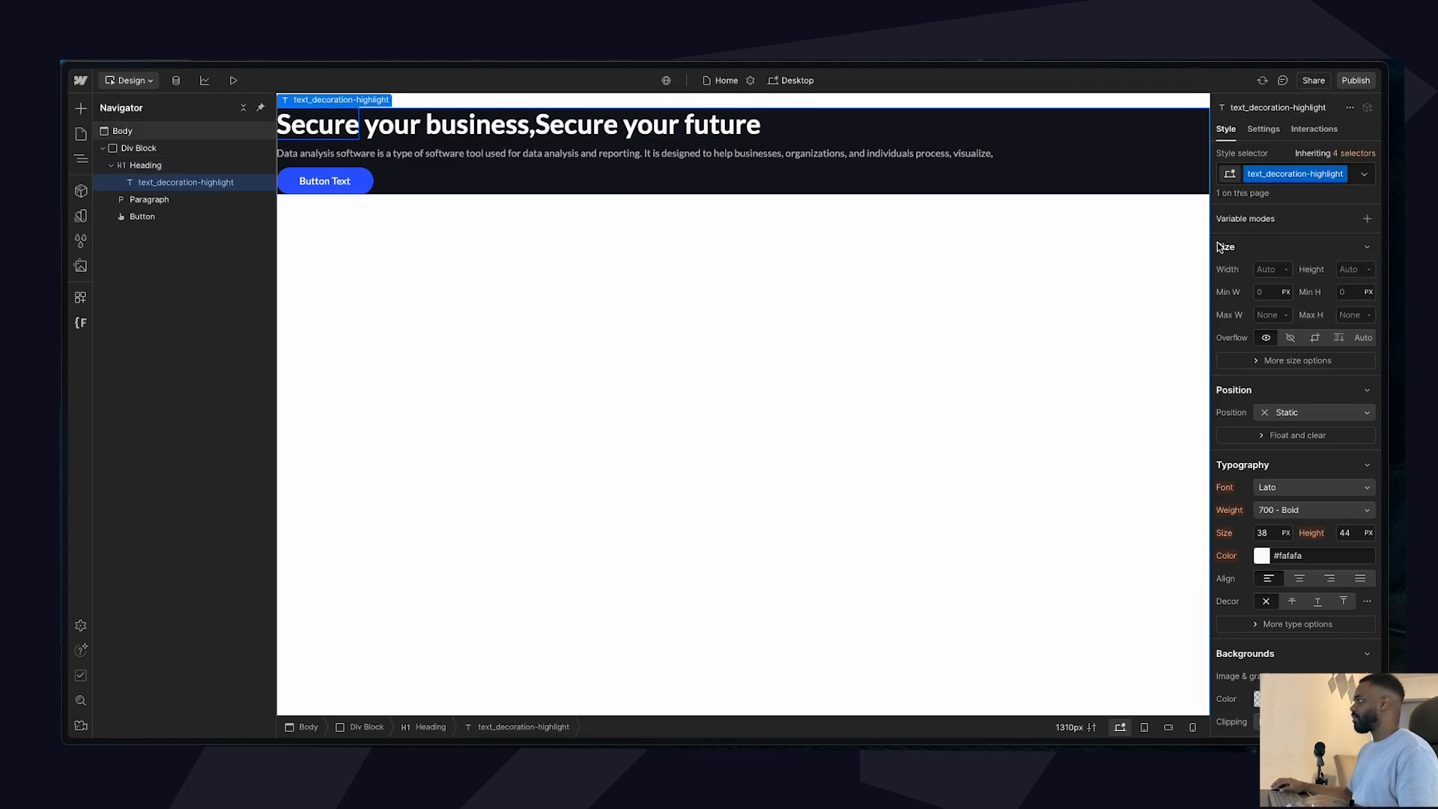
Set the text color of the text_decoration-highlight class to #2b59ff.
{"action": "left_click", "coordinate": [1263, 558]}
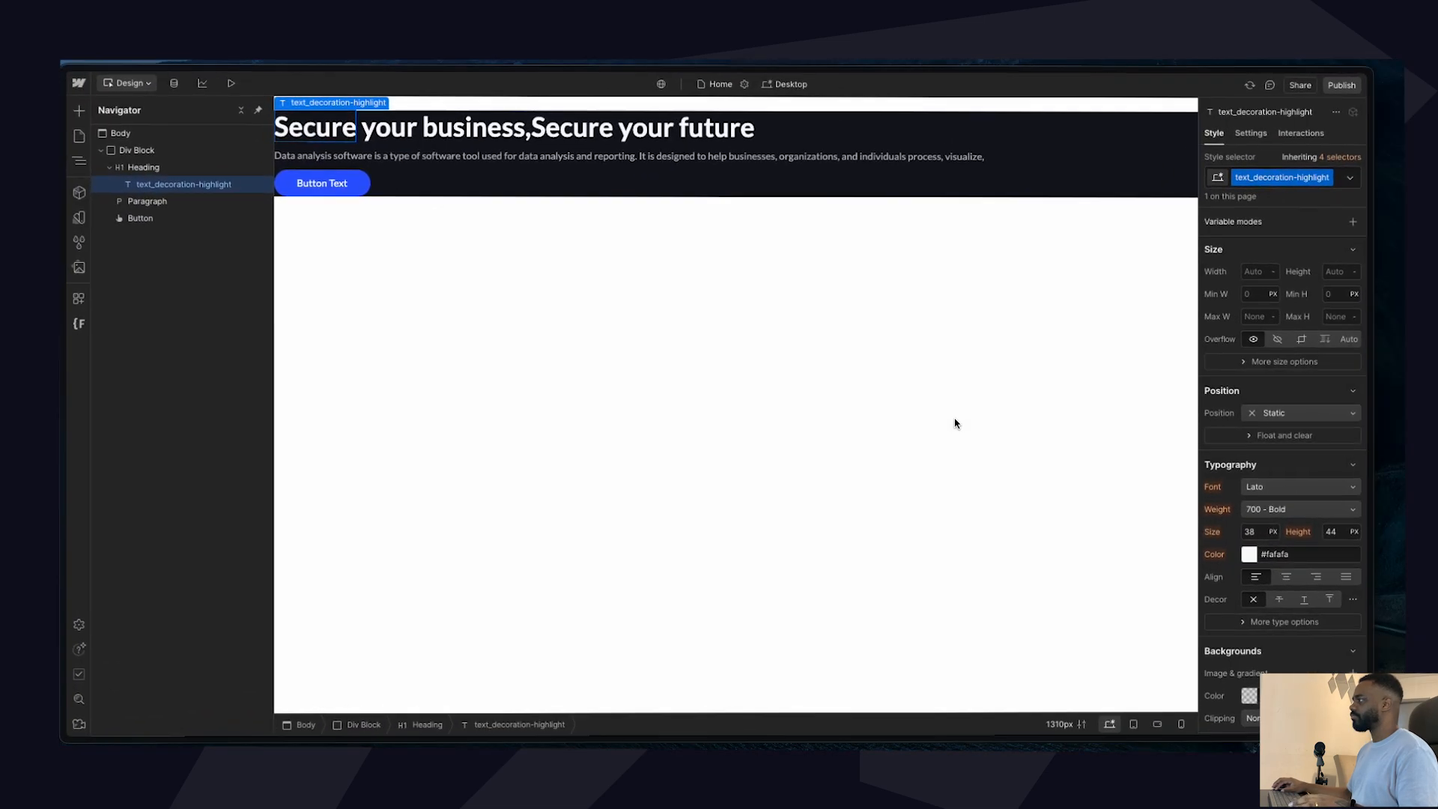
{"action": "left_click", "coordinate": [1296, 554]}
{"action": "type", "text": "#2b59ff"}
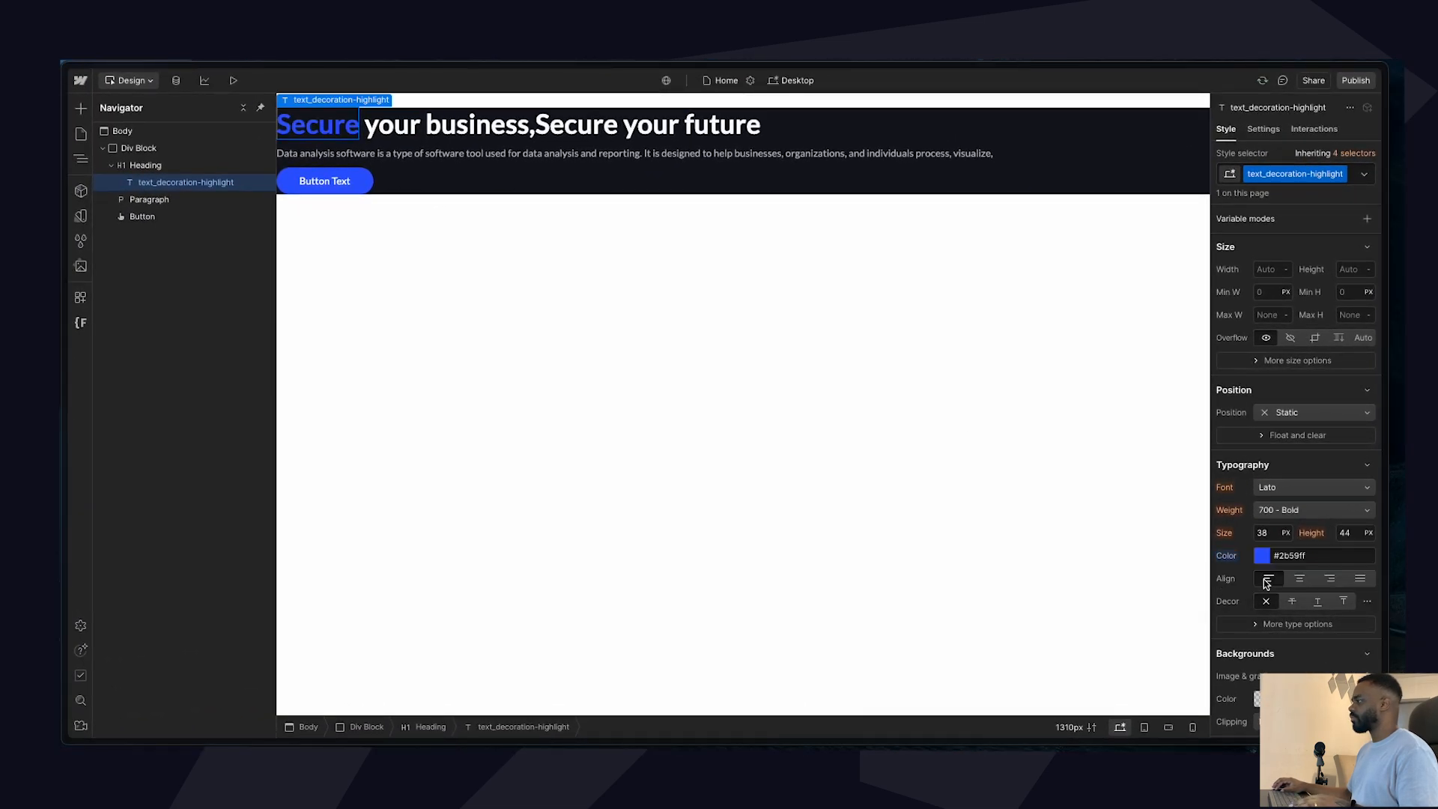
{"action": "scroll", "coordinate": [1330, 424], "scroll_direction": "up", "scroll_amount": 3}
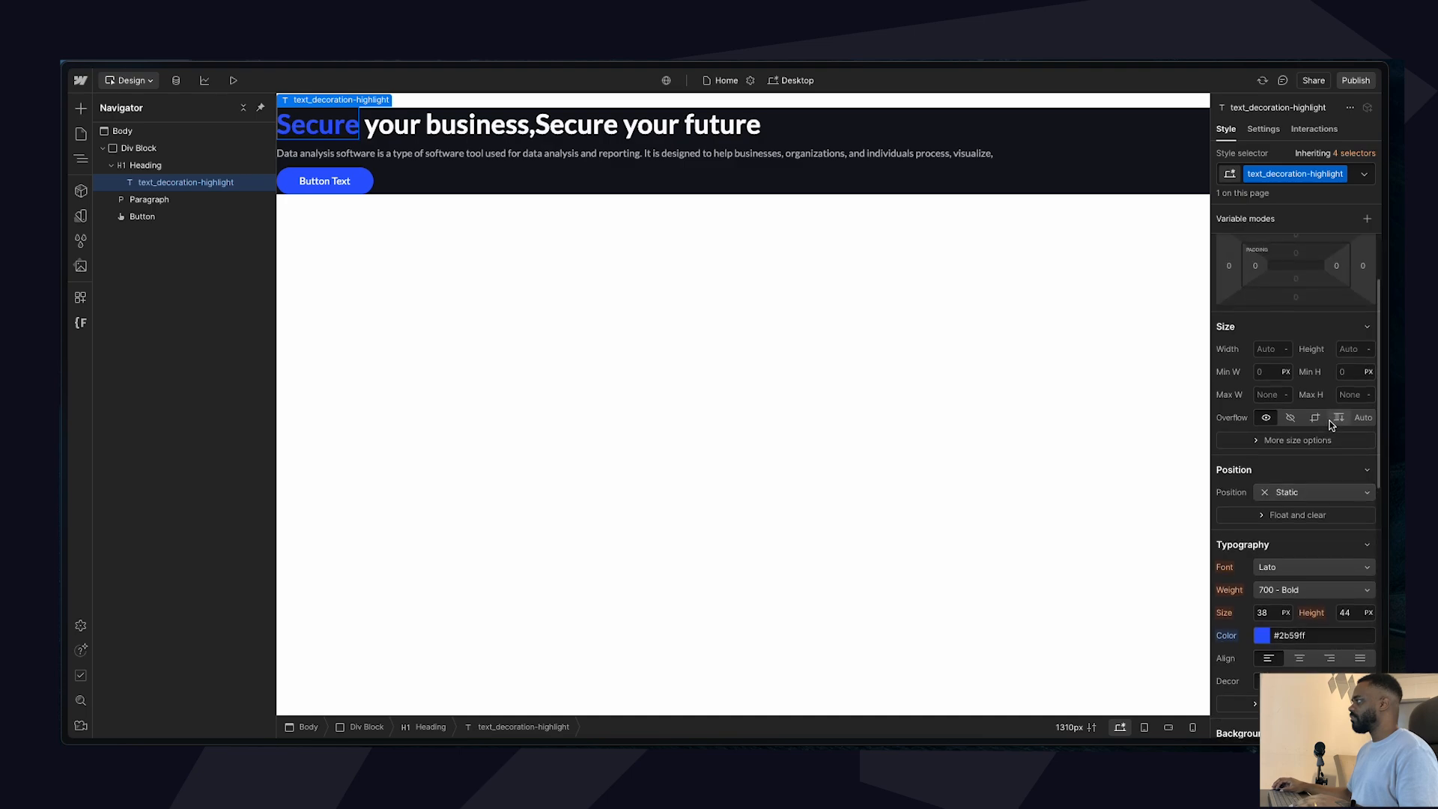
{"action": "scroll", "coordinate": [1332, 440], "scroll_direction": "down", "scroll_amount": 5}
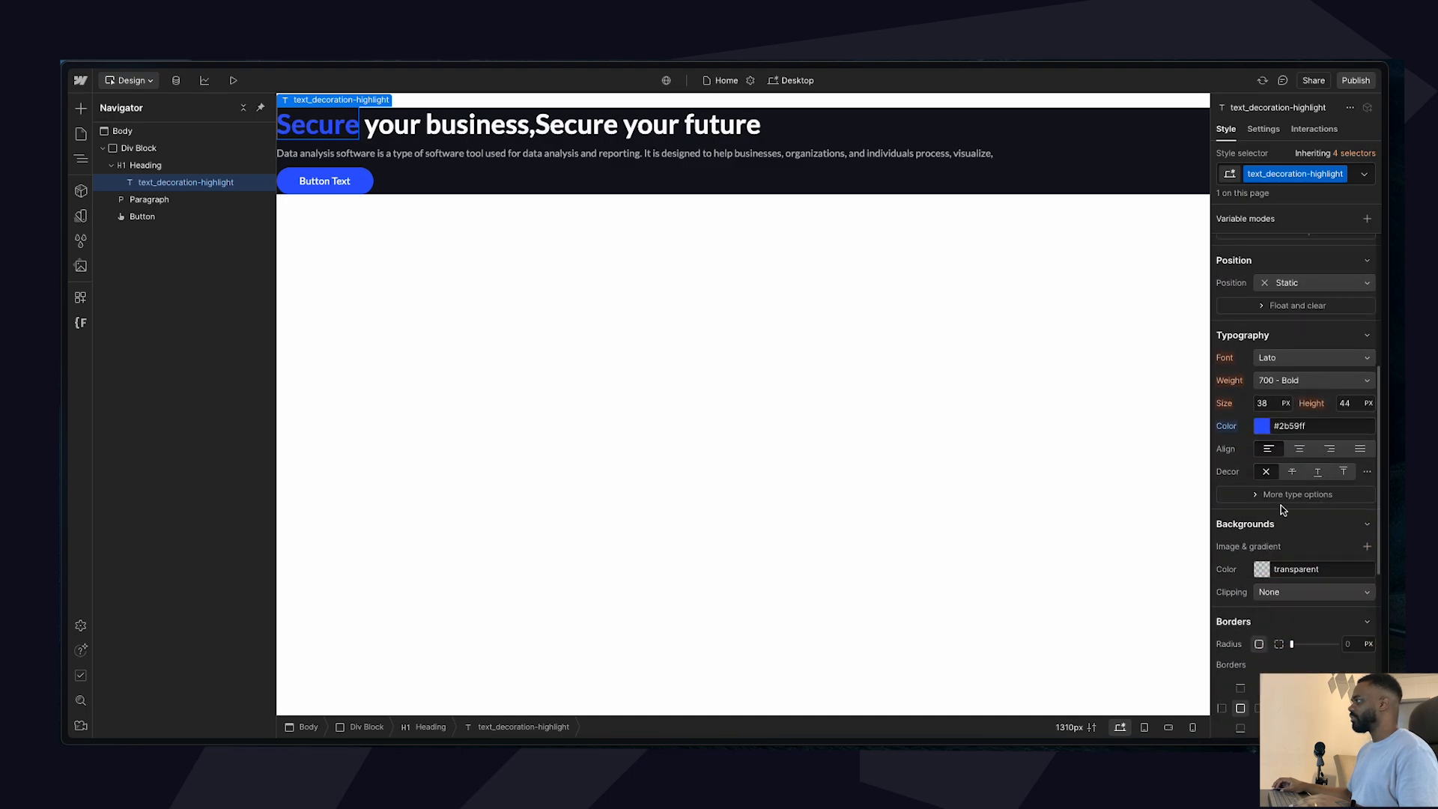
Add an underline decoration to the text_decoration-highlight class.
{"action": "left_click", "coordinate": [1317, 478]}
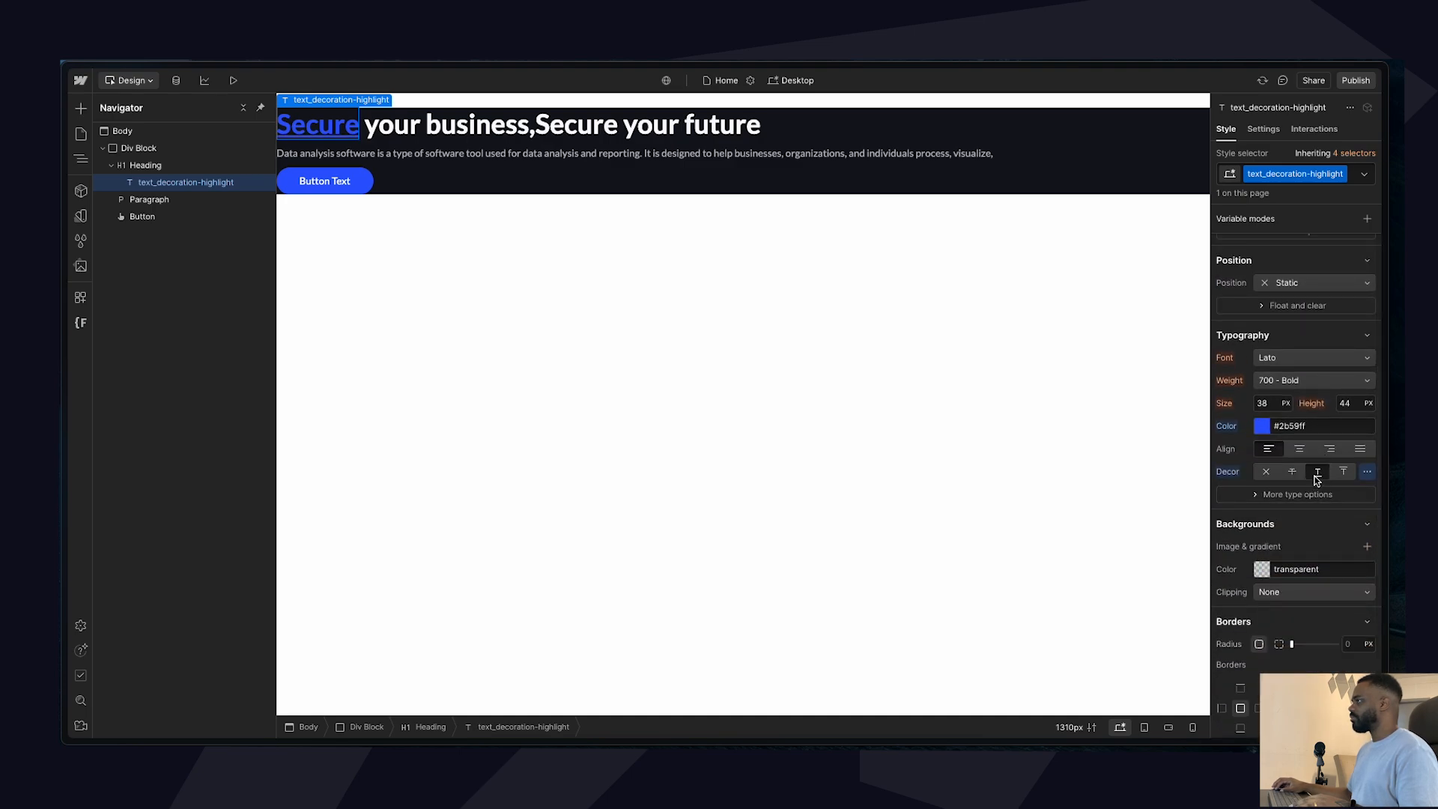
{"action": "double_click", "coordinate": [1320, 173]}
Wrap the last word "future" of the hero heading in a text span.
{"action": "left_click", "coordinate": [738, 125]}
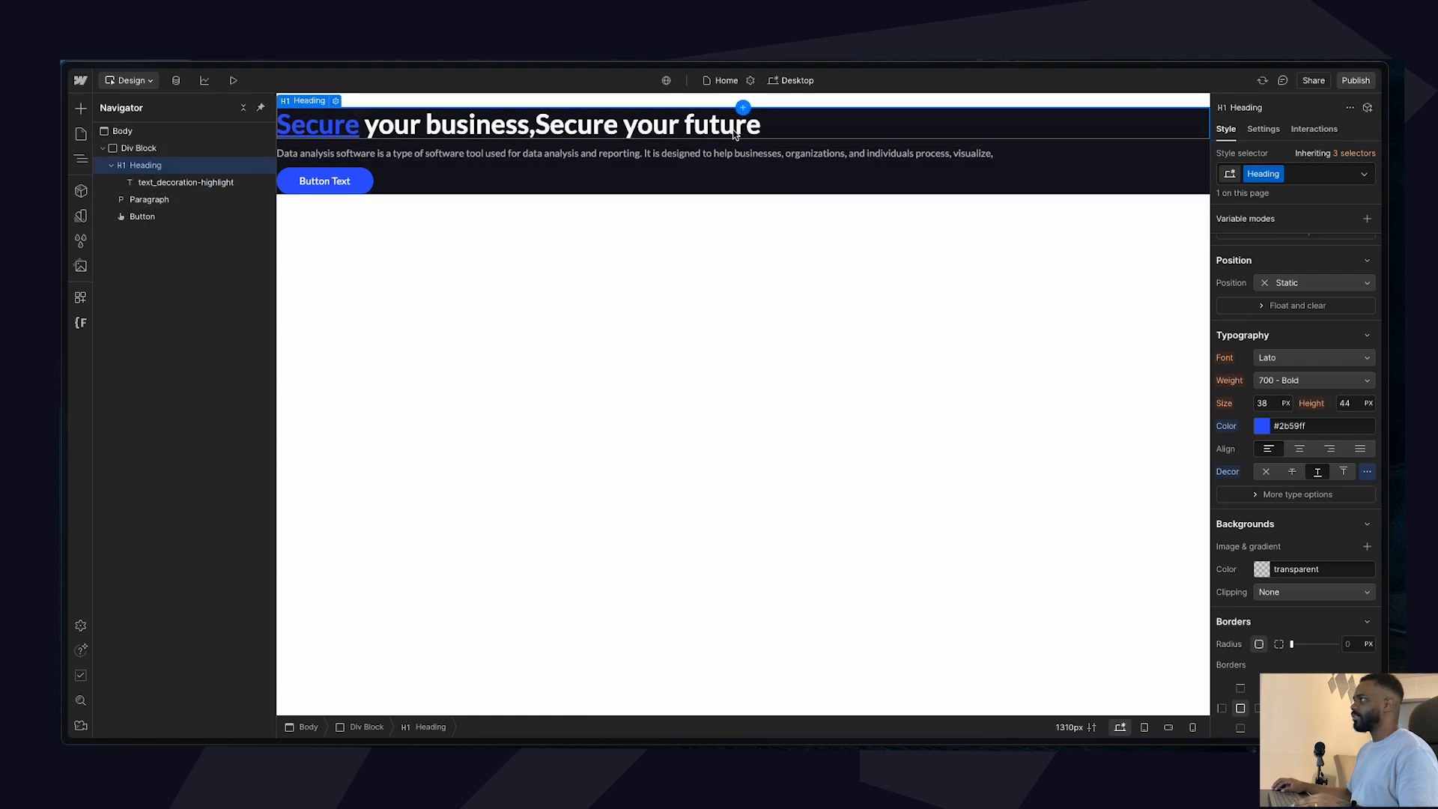
{"action": "left_click_drag", "start_coordinate": [688, 133], "coordinate": [765, 128]}
{"action": "double_click", "coordinate": [688, 129]}
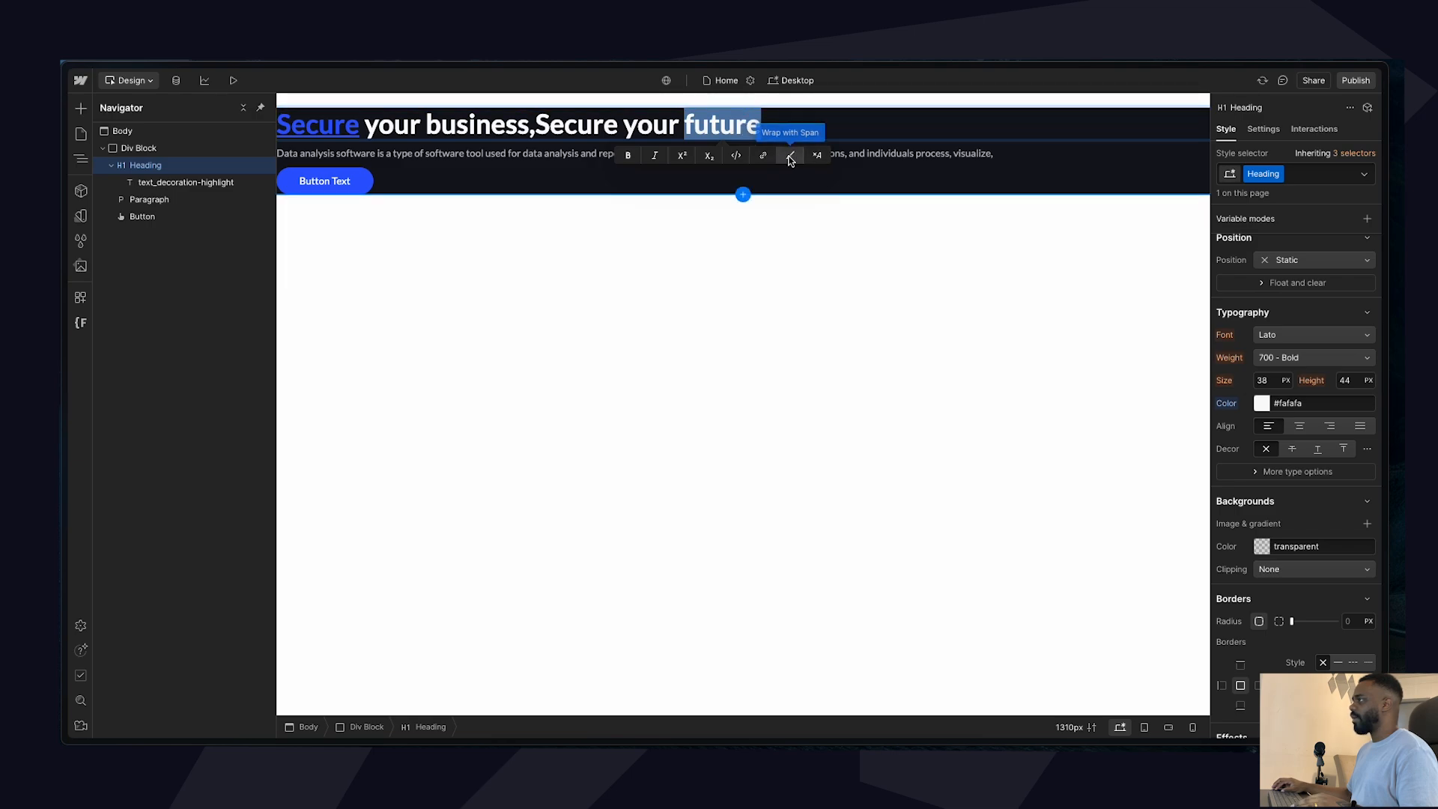
{"action": "left_click", "coordinate": [788, 156]}
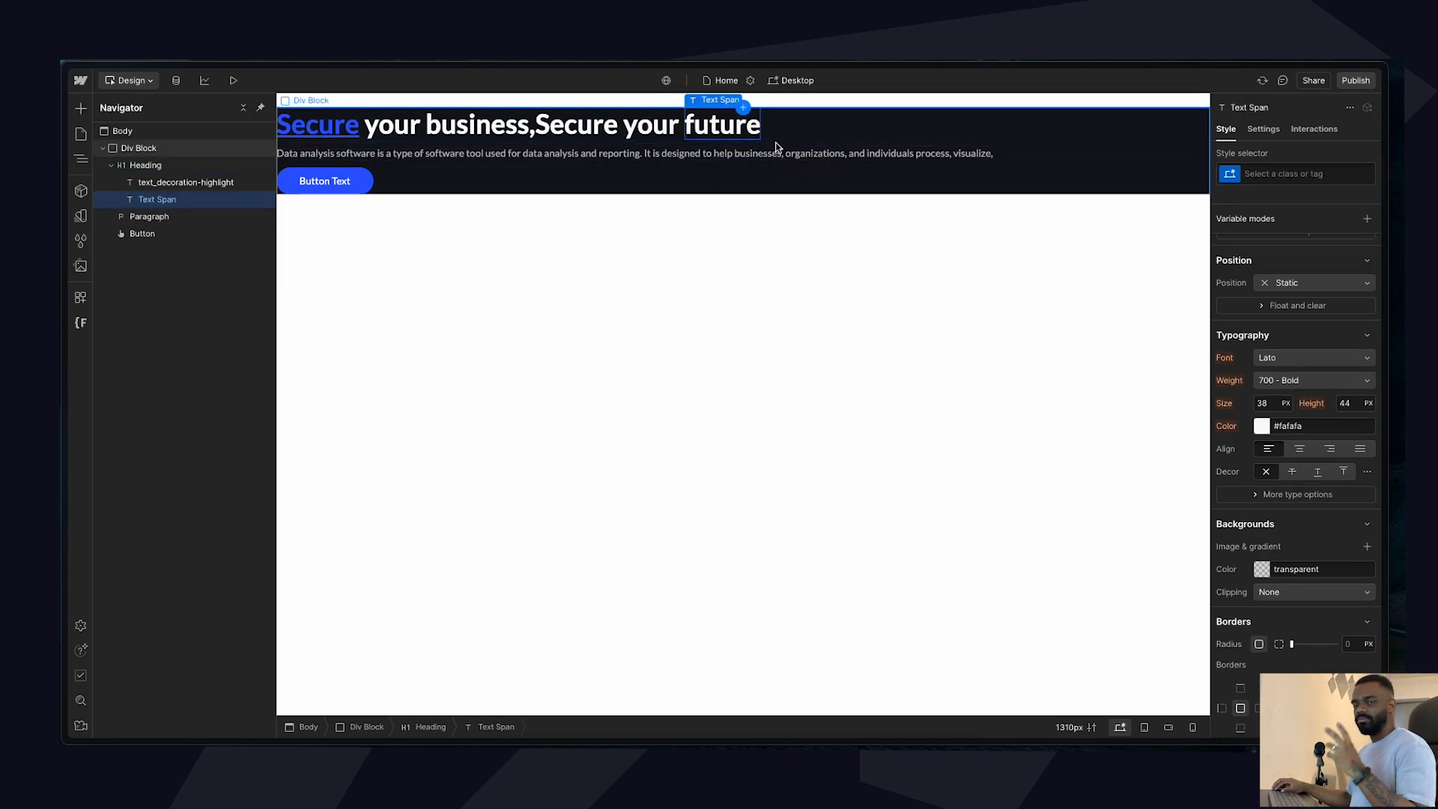
Apply the existing text_decoration-highlight class to the text span around "future".
{"action": "left_click", "coordinate": [1272, 169]}
{"action": "type", "text": "text_decoration-highlight"}
{"action": "left_click", "coordinate": [1300, 224]}
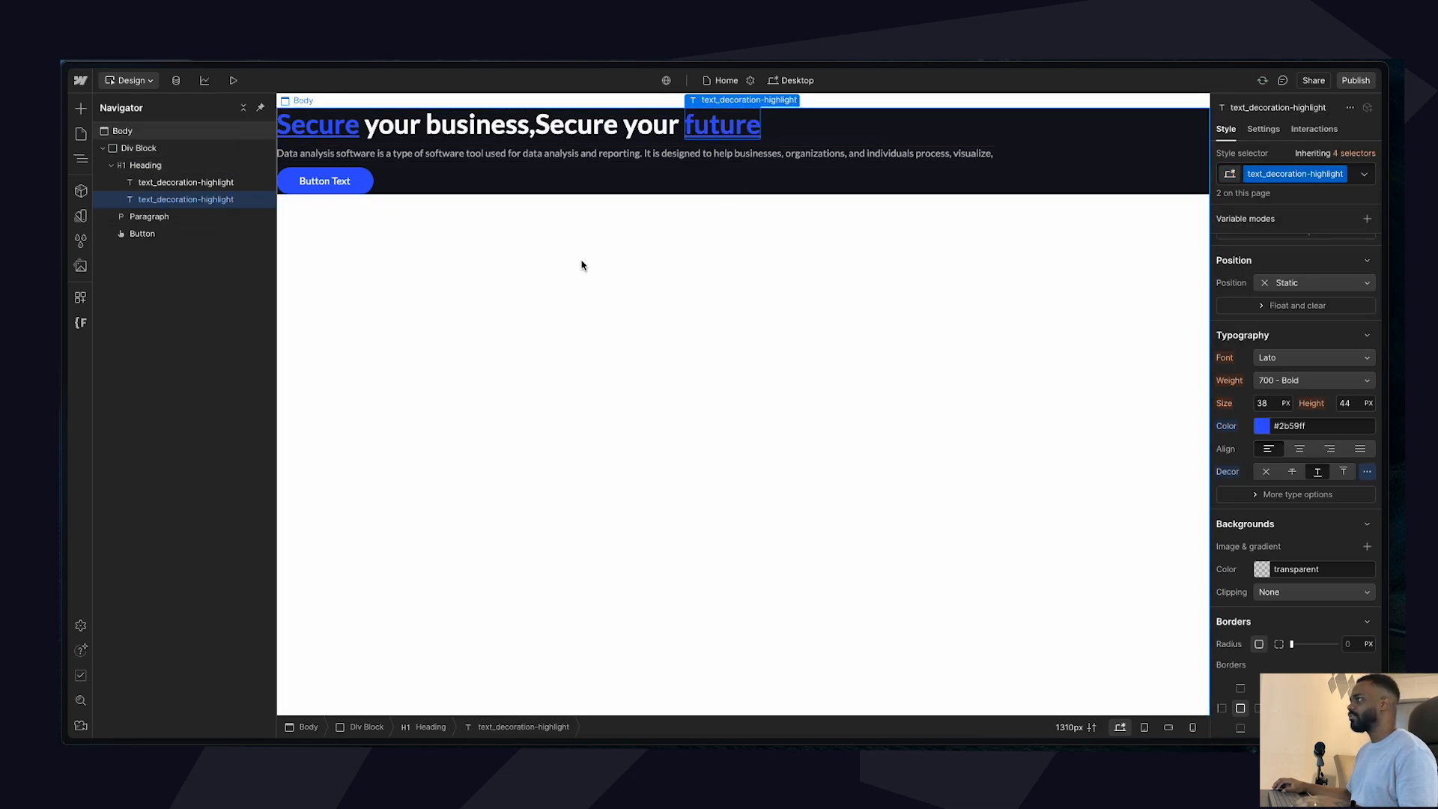
Switch to the Figma design, check the width of the frame holding the hero text and button, and return to Webflow.
{"action": "left_click", "coordinate": [697, 250]}
{"action": "key", "text": "super+Tab"}
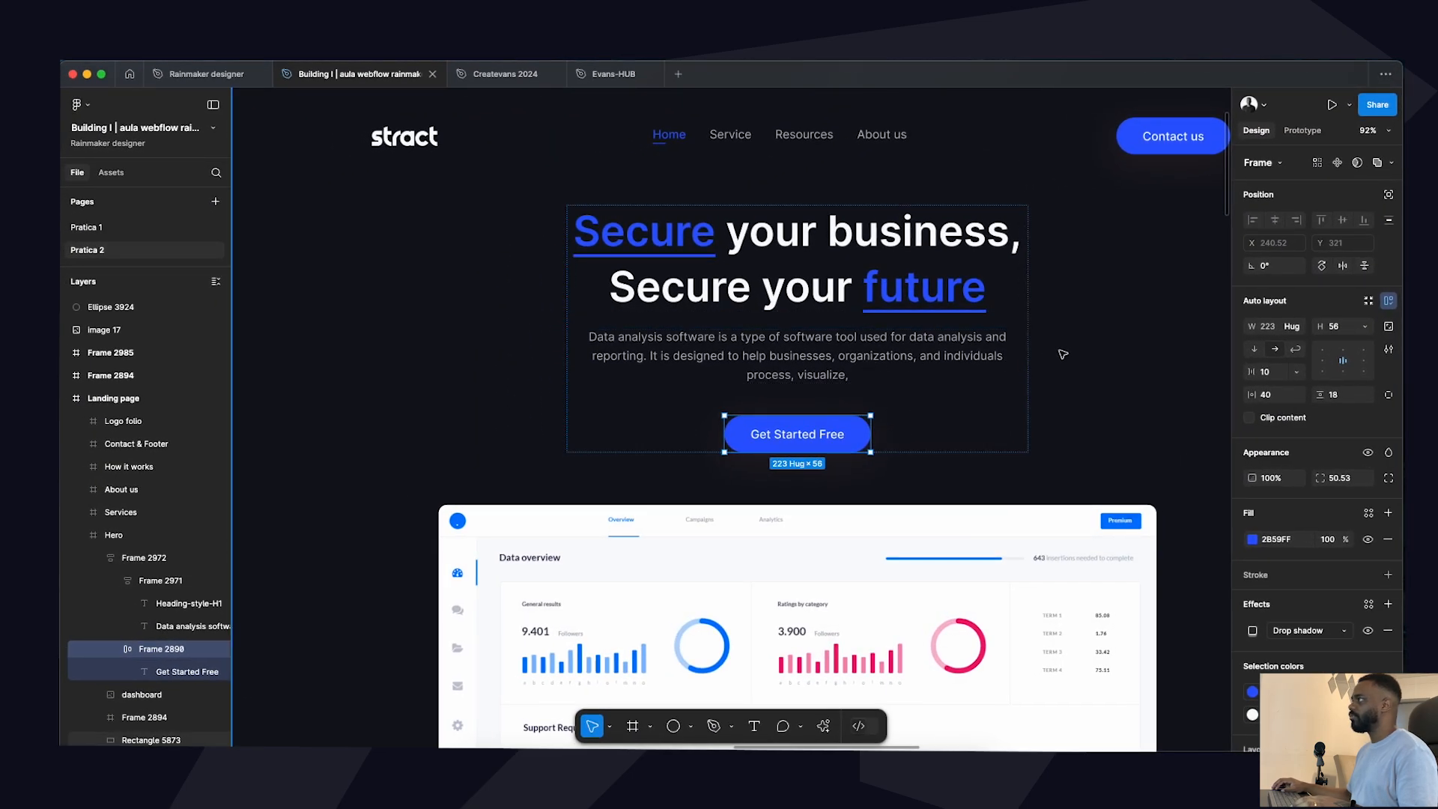
{"action": "left_click", "coordinate": [1019, 416]}
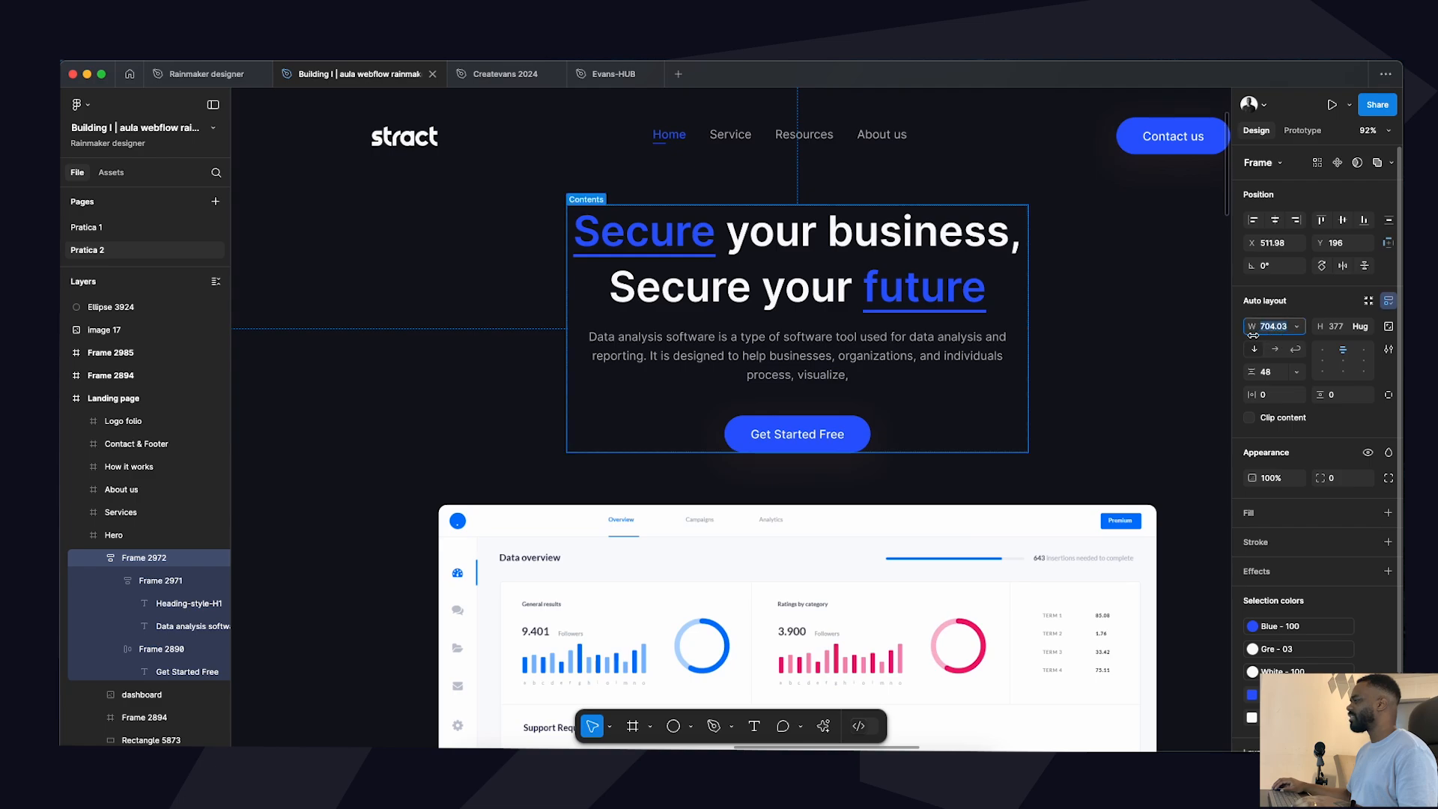
{"action": "key", "text": "super+Tab"}
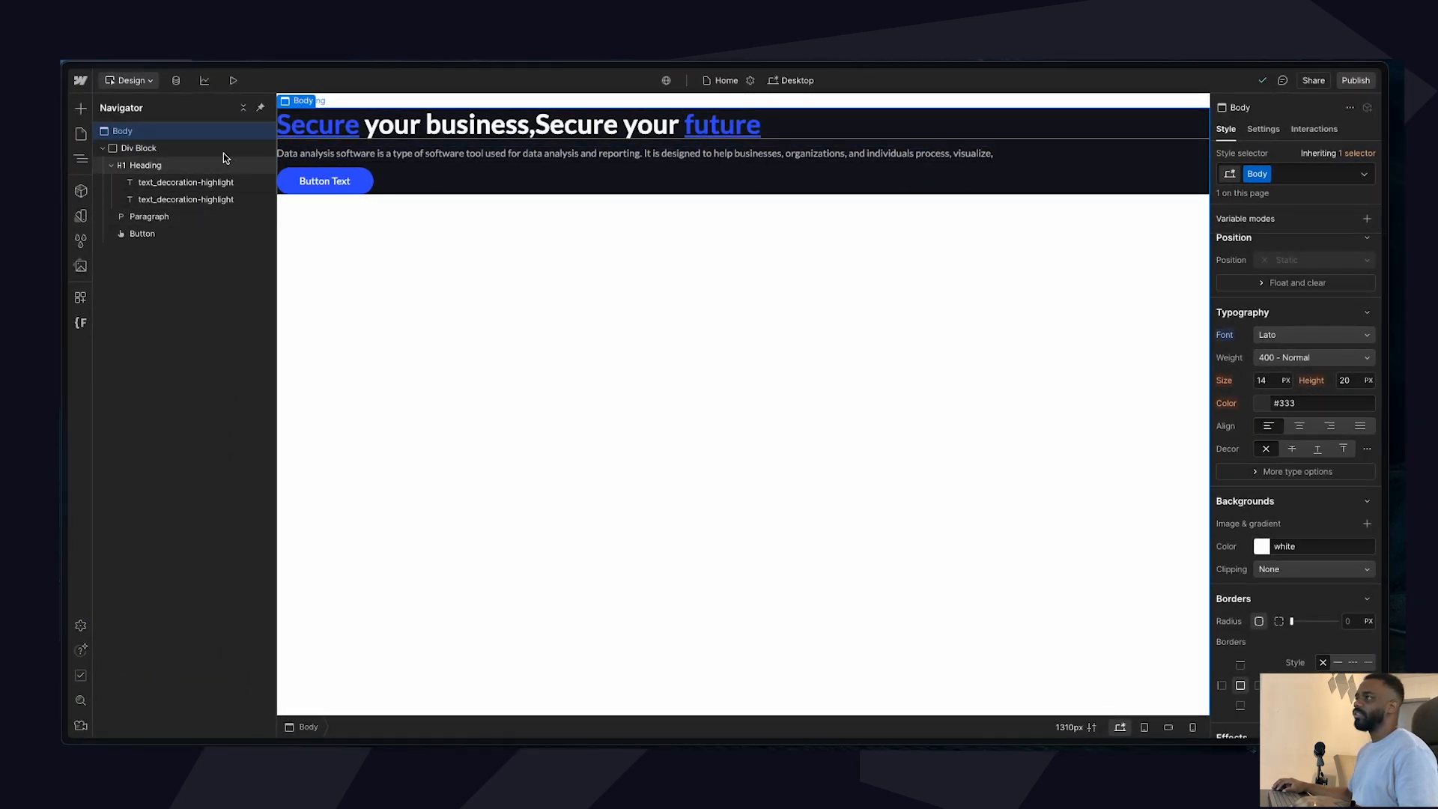
Insert a new div block inside the hero section's div block.
{"action": "left_click", "coordinate": [196, 152]}
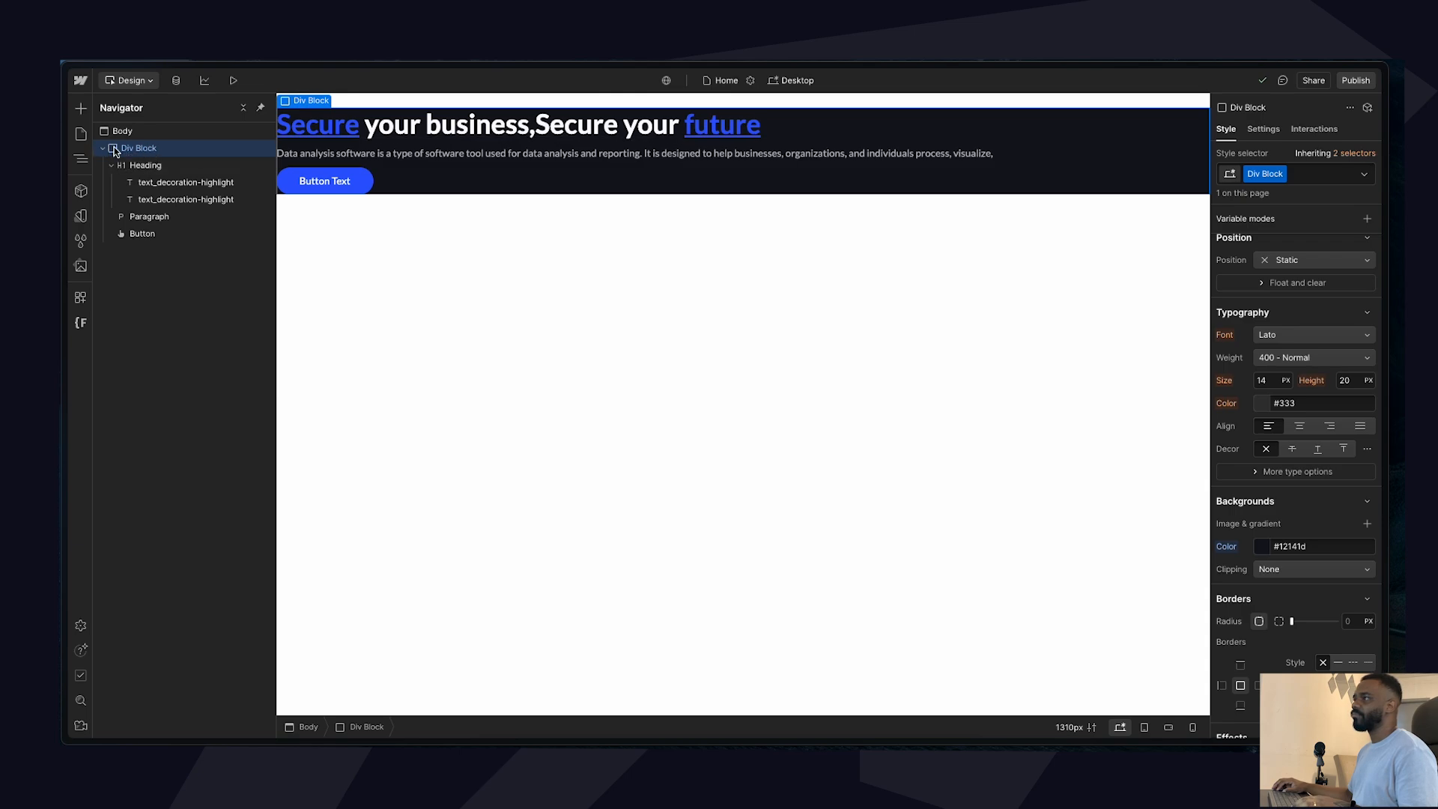
{"action": "left_click", "coordinate": [134, 164]}
{"action": "left_click", "coordinate": [111, 165]}
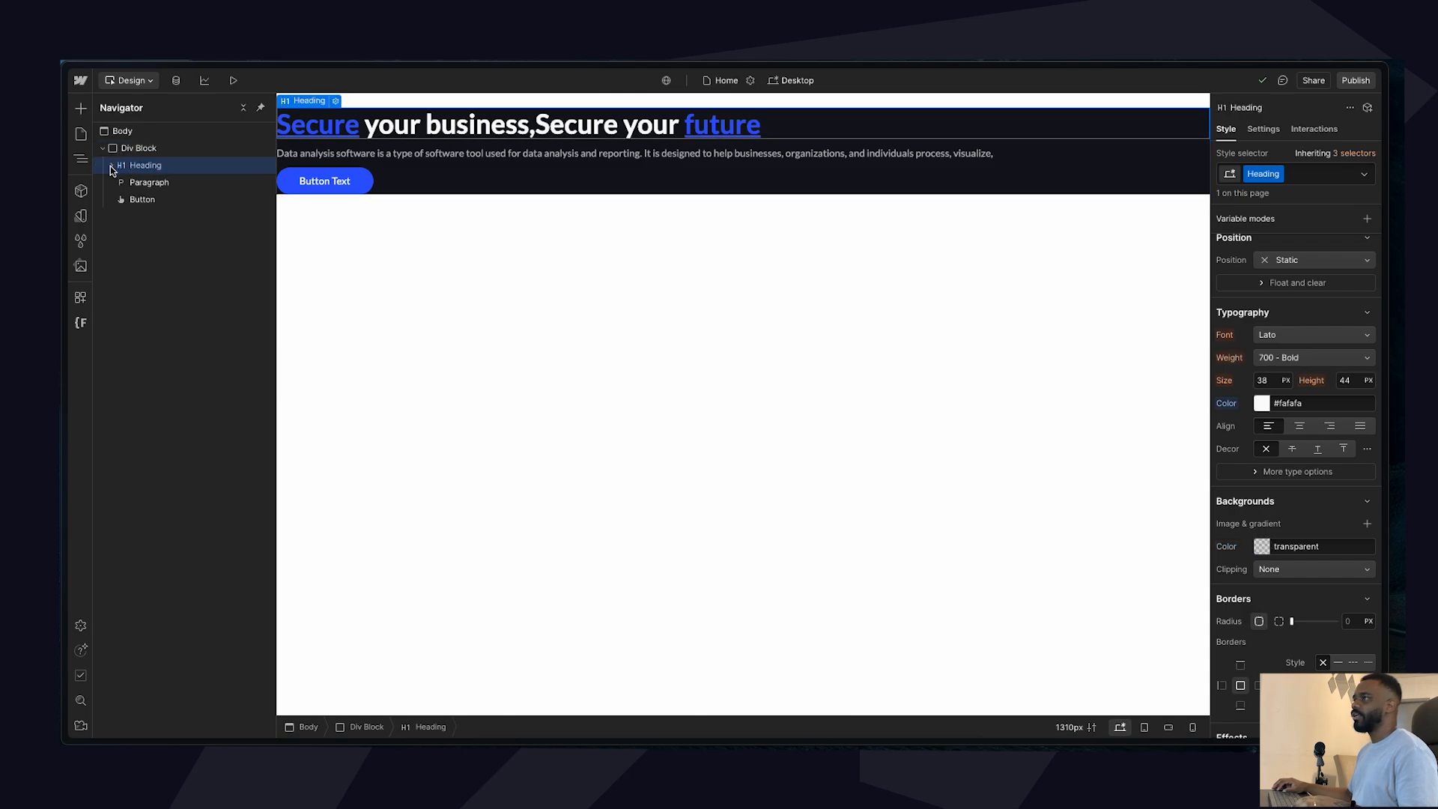
{"action": "left_click", "coordinate": [177, 148]}
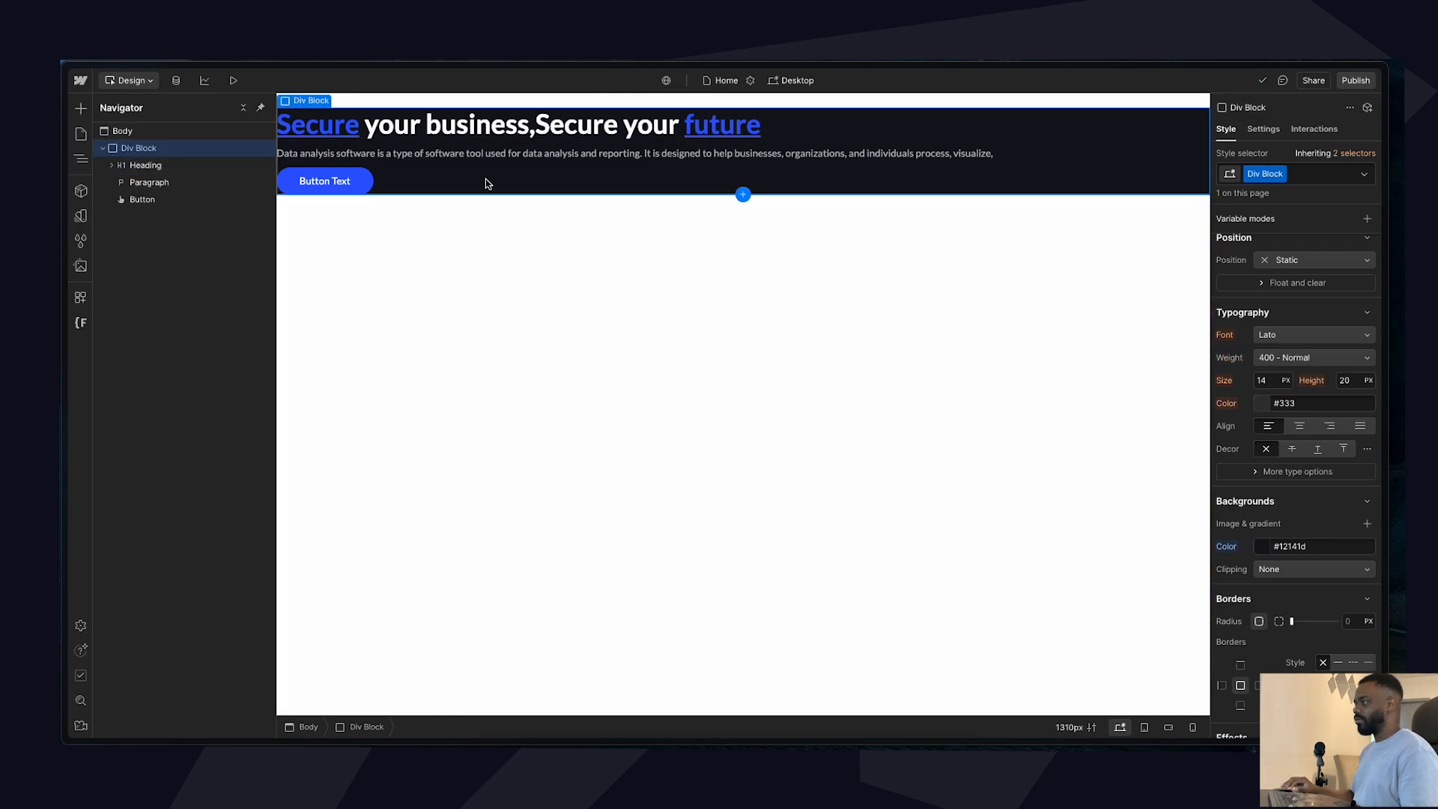
{"action": "key", "text": "super+e"}
{"action": "type", "text": "div"}
{"action": "key", "text": "Return"}
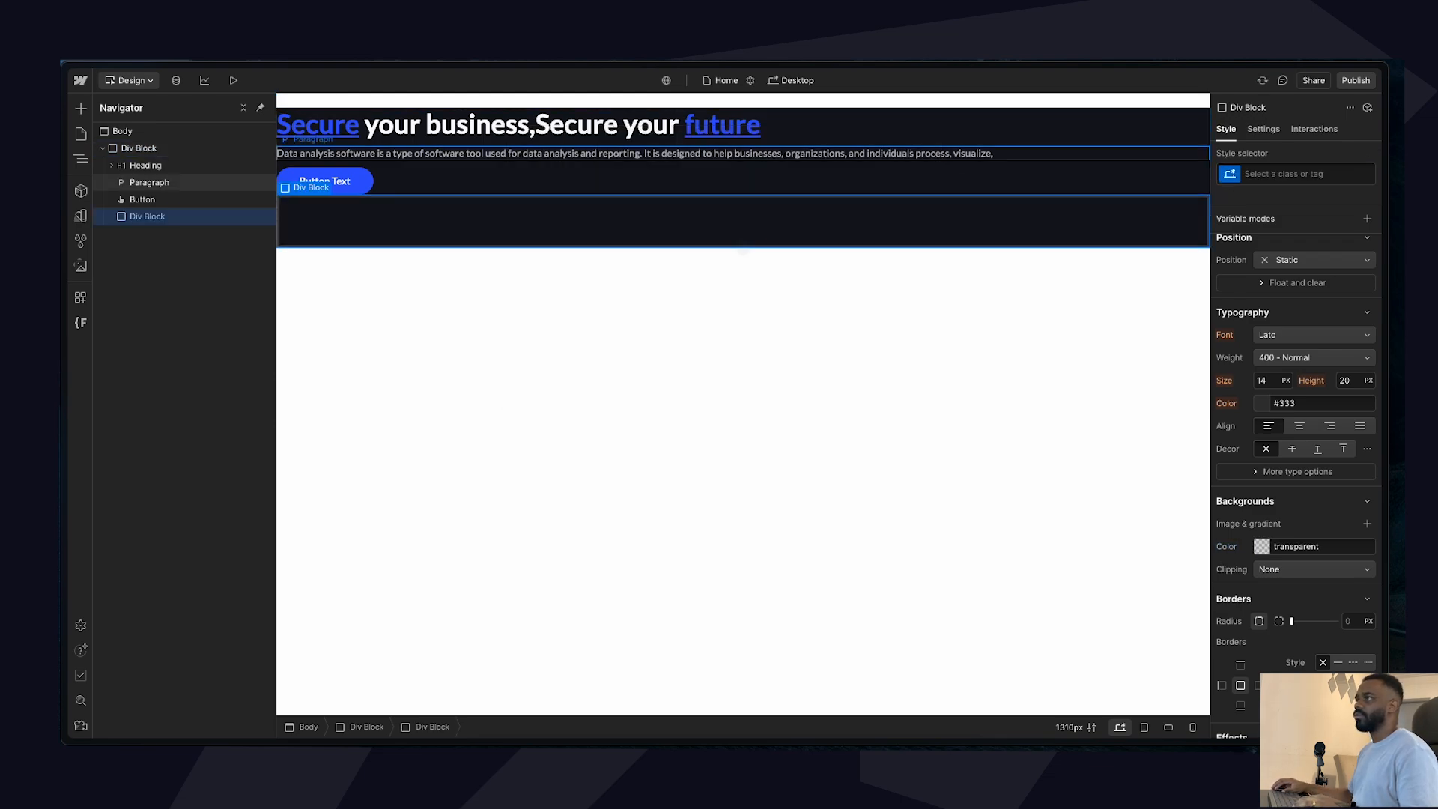
Move the new empty div block above the heading as the first child of the hero div block.
{"action": "key", "text": "super+Left"}
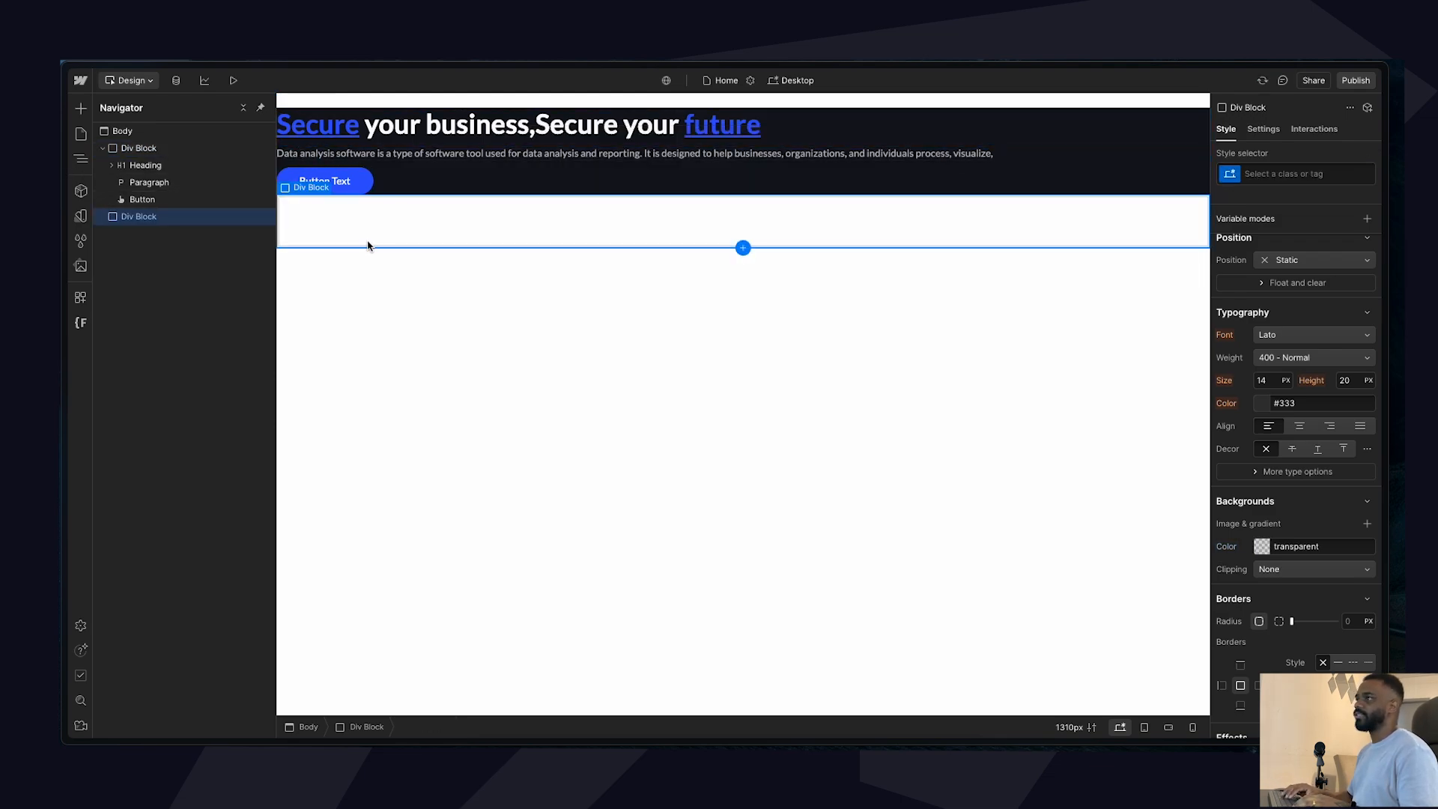
{"action": "key", "text": "super+Up"}
{"action": "key", "text": "super+Up"}
{"action": "key", "text": "super+Up"}
{"action": "key", "text": "super+Up"}
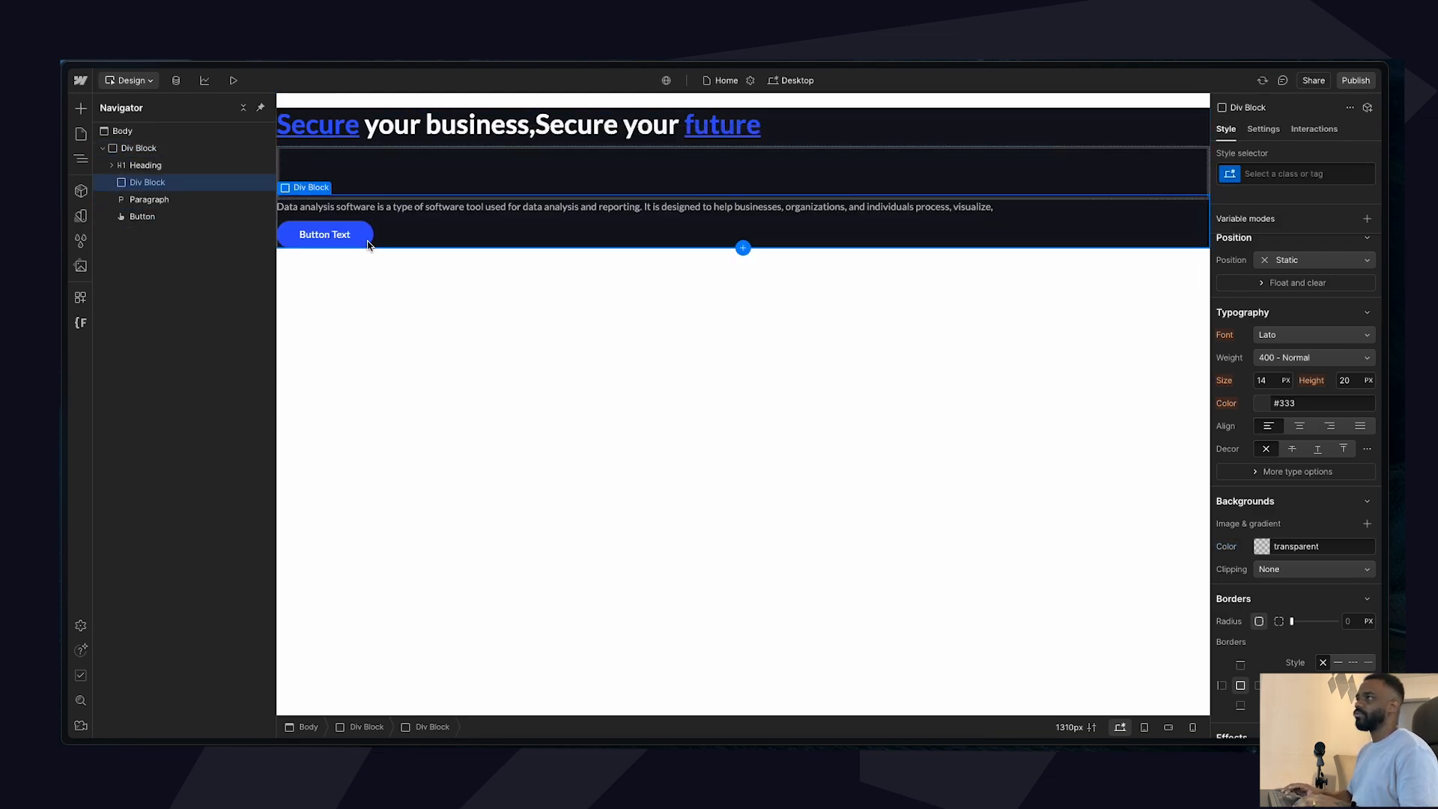
{"action": "key", "text": "super+Up"}
{"action": "key", "text": "super+Down"}
{"action": "key", "text": "super+Up"}
{"action": "mouse_move", "coordinate": [95, 222]}
{"action": "mouse_move", "coordinate": [150, 183]}
{"action": "left_mouse_down"}
{"action": "mouse_move", "coordinate": [155, 150]}
{"action": "mouse_move", "coordinate": [161, 165]}
{"action": "left_mouse_up"}
Nest the heading, paragraph and button inside the new inner div block.
{"action": "left_click", "coordinate": [152, 186]}
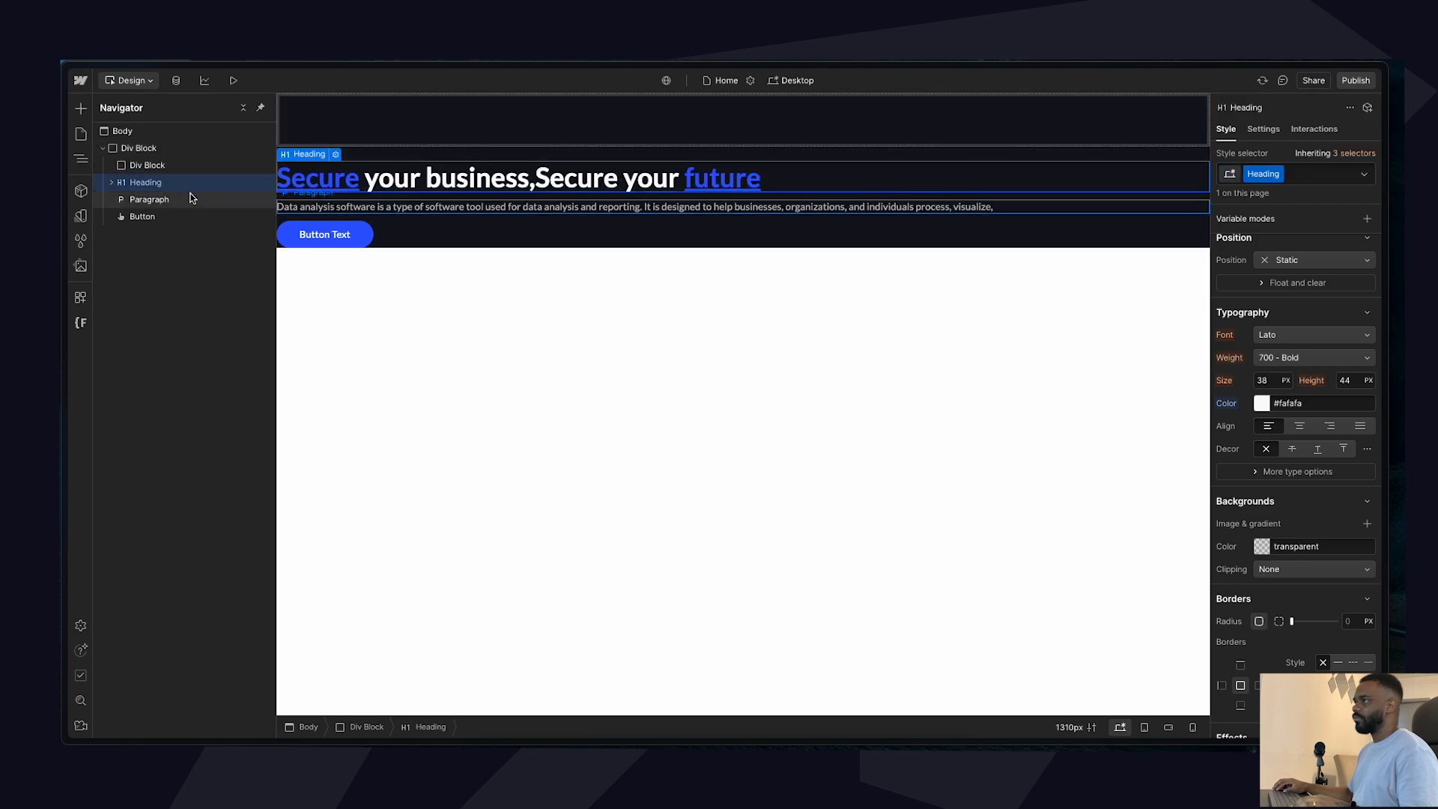
{"action": "key", "text": "super+Up"}
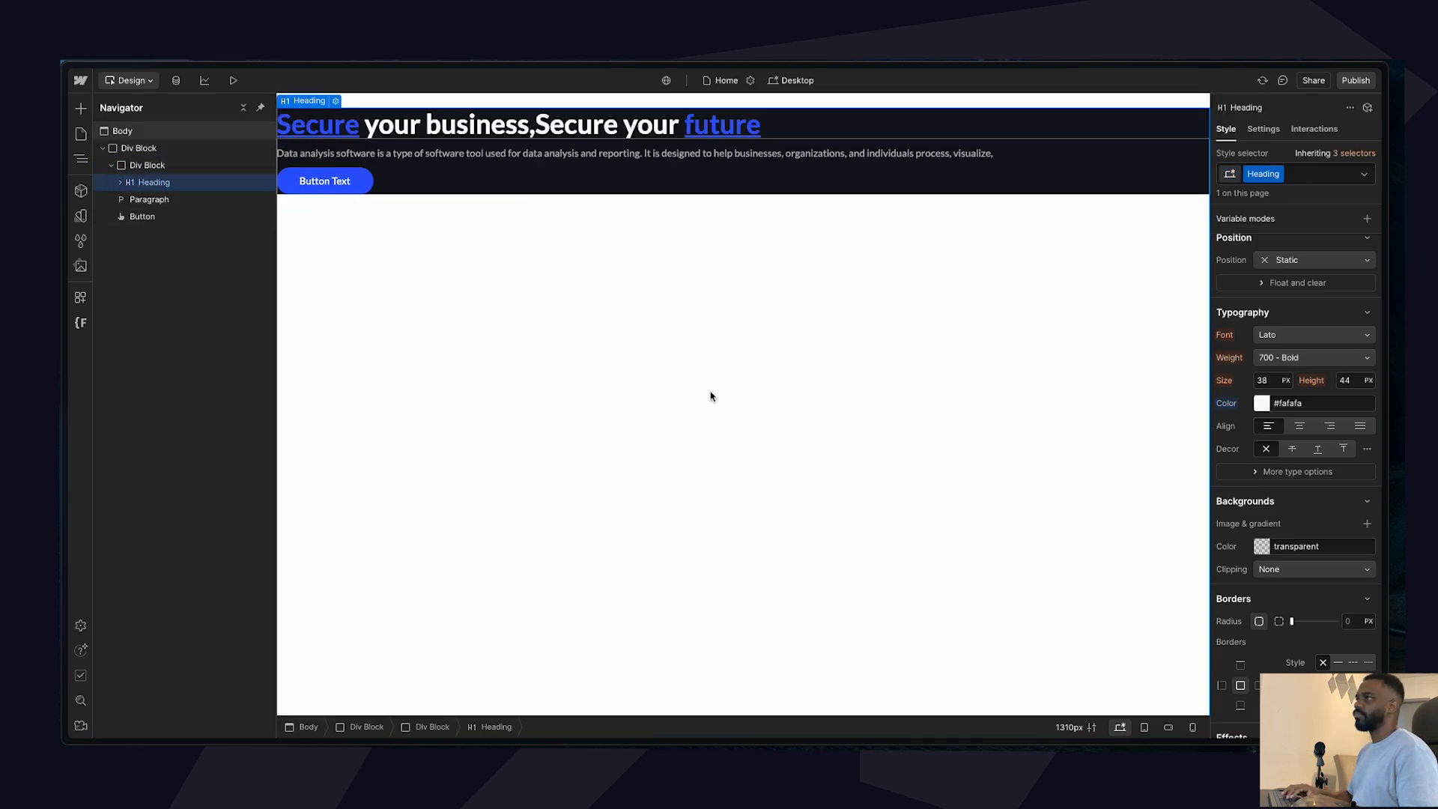
{"action": "left_click", "coordinate": [199, 204]}
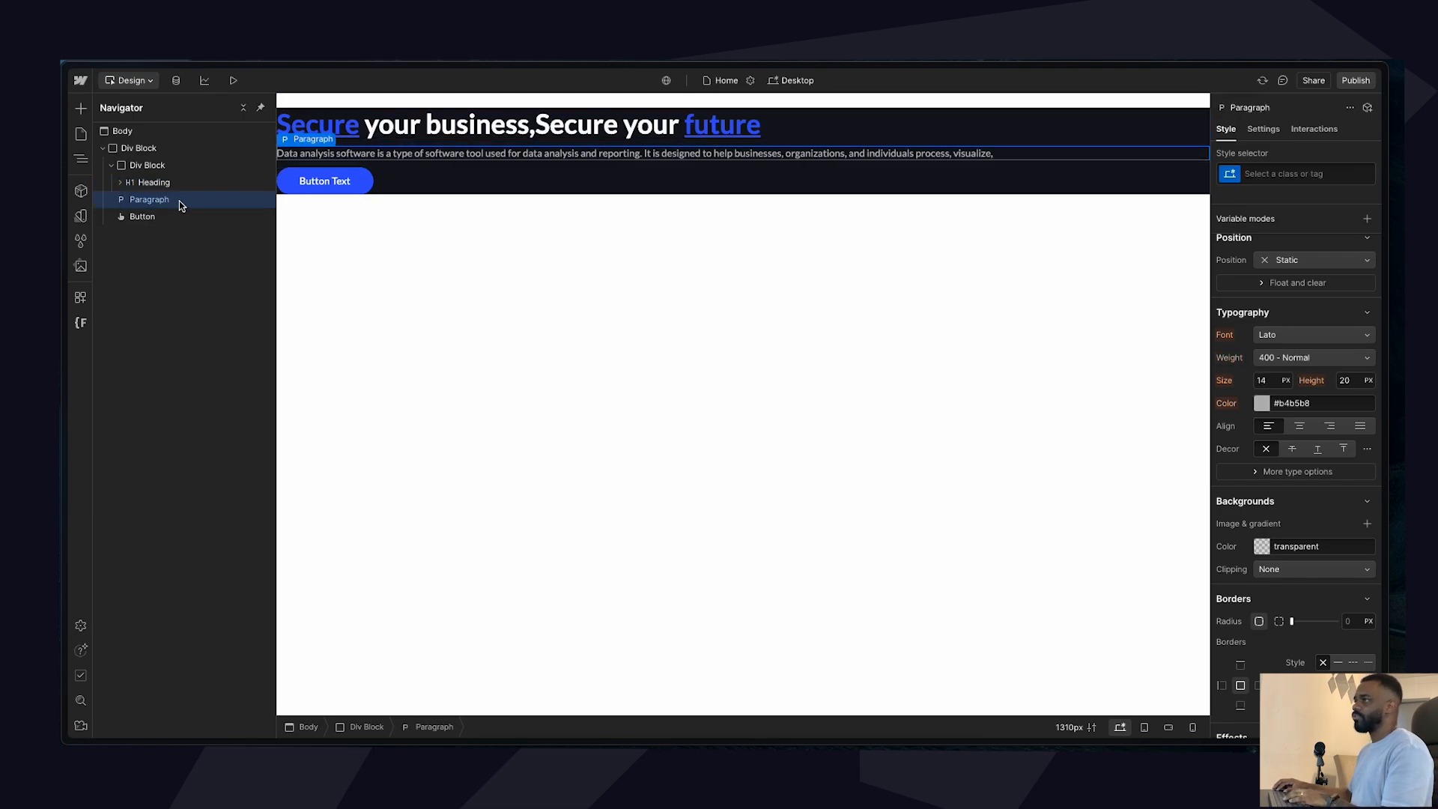
{"action": "key", "text": "super+Up"}
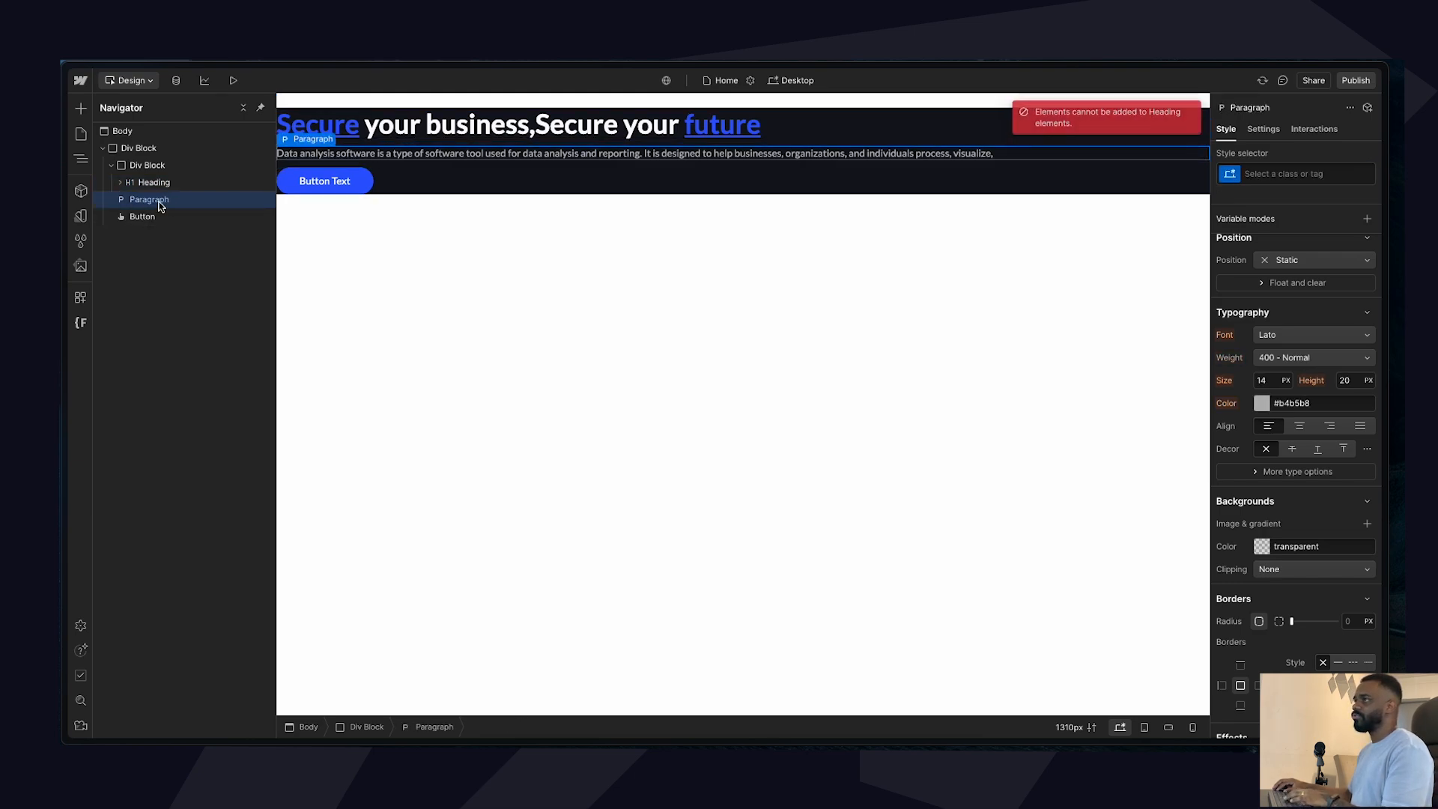
{"action": "left_click", "coordinate": [179, 163]}
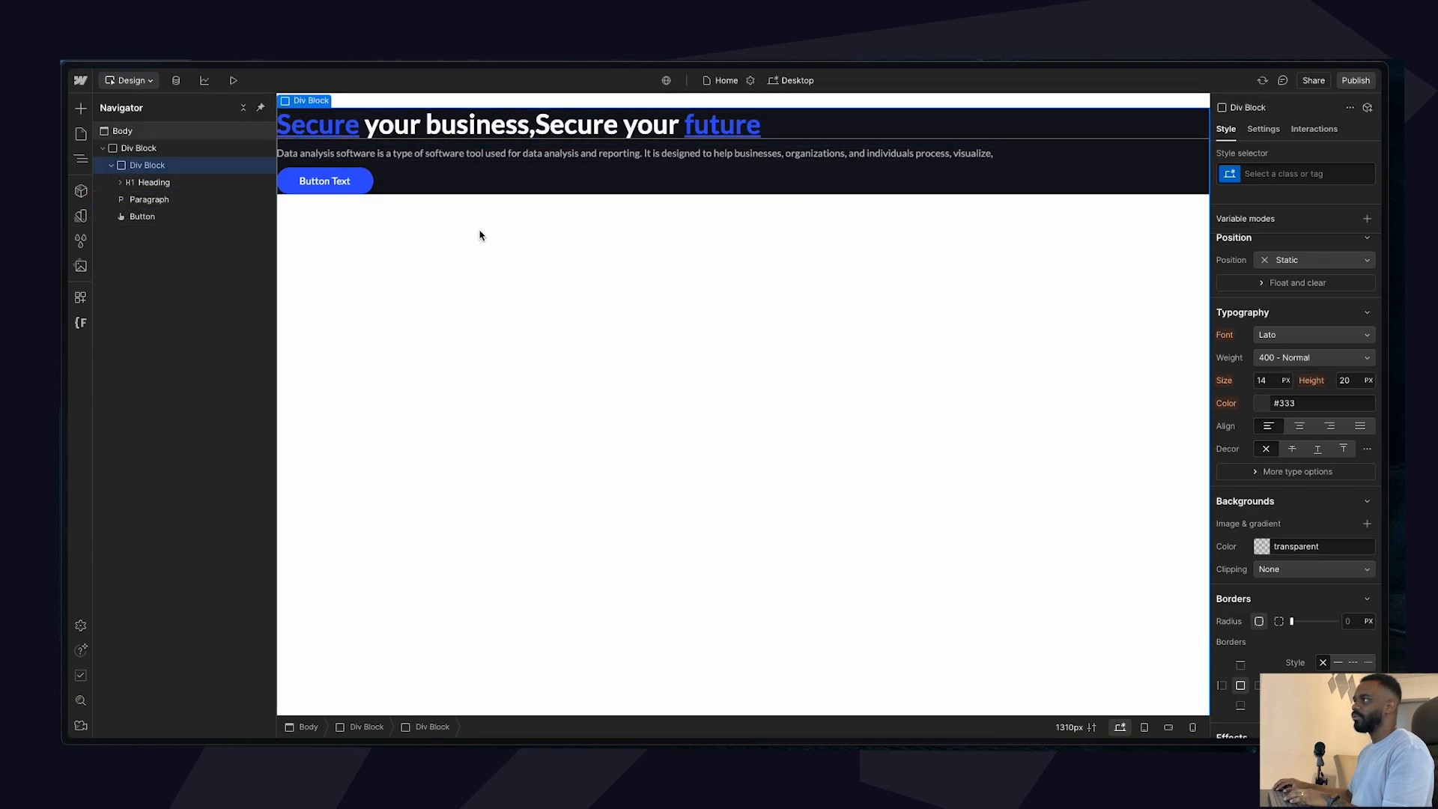
{"action": "left_click", "coordinate": [111, 165]}
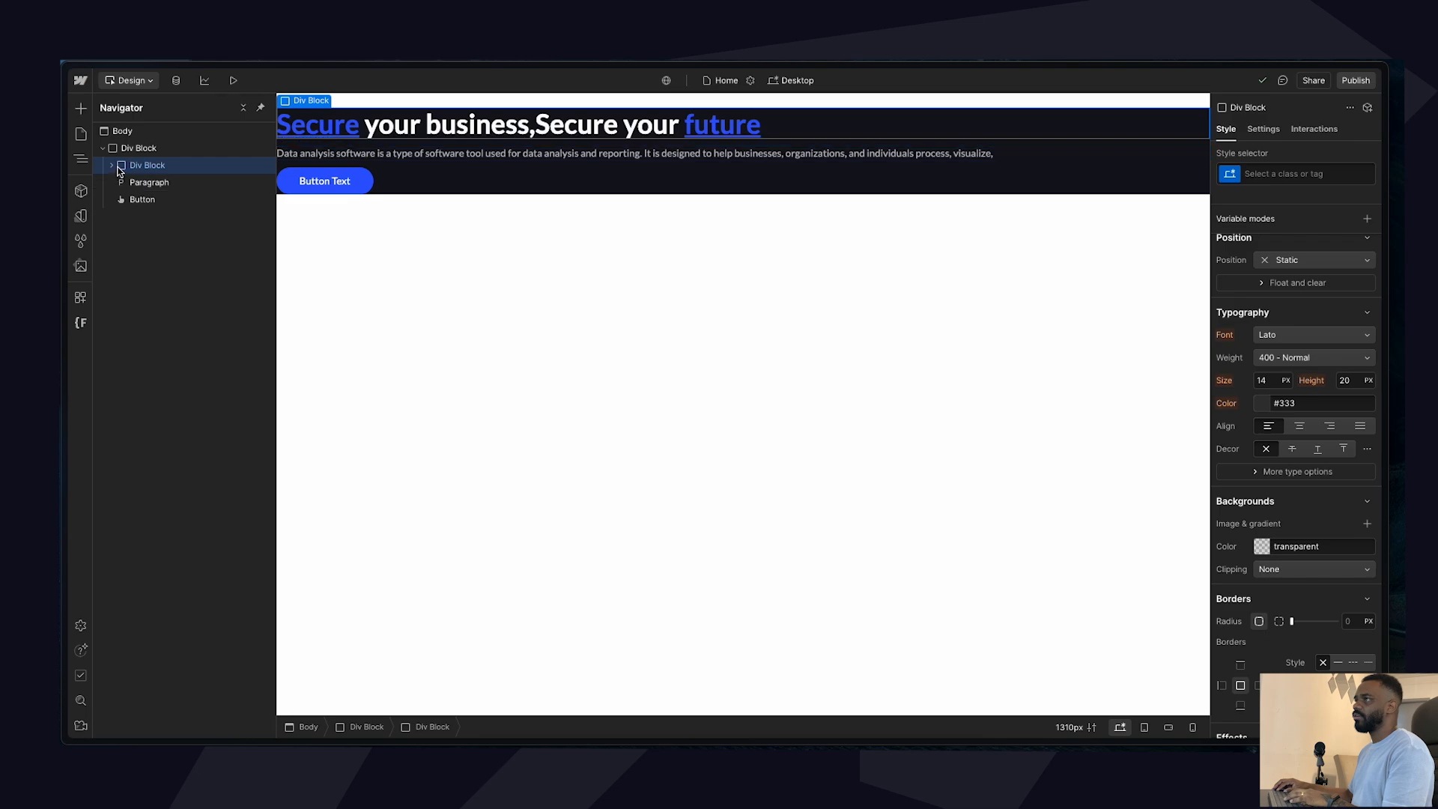
{"action": "left_click", "coordinate": [109, 166]}
{"action": "left_click", "coordinate": [150, 199]}
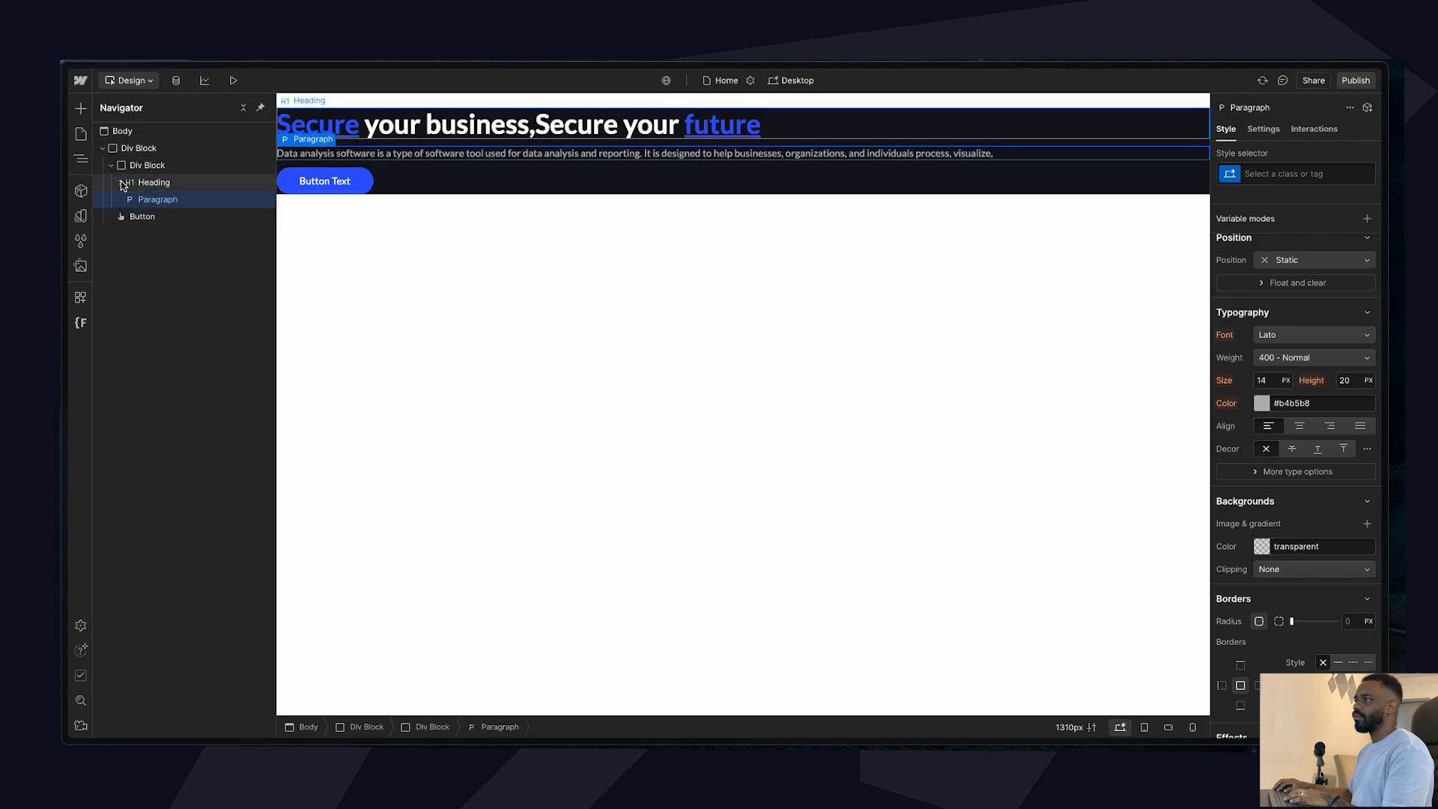
{"action": "mouse_move", "coordinate": [141, 214]}
{"action": "left_mouse_down"}
{"action": "mouse_move", "coordinate": [144, 183]}
{"action": "mouse_move", "coordinate": [146, 225]}
{"action": "left_mouse_up"}
{"action": "left_click", "coordinate": [161, 167]}
{"action": "left_click", "coordinate": [104, 148]}
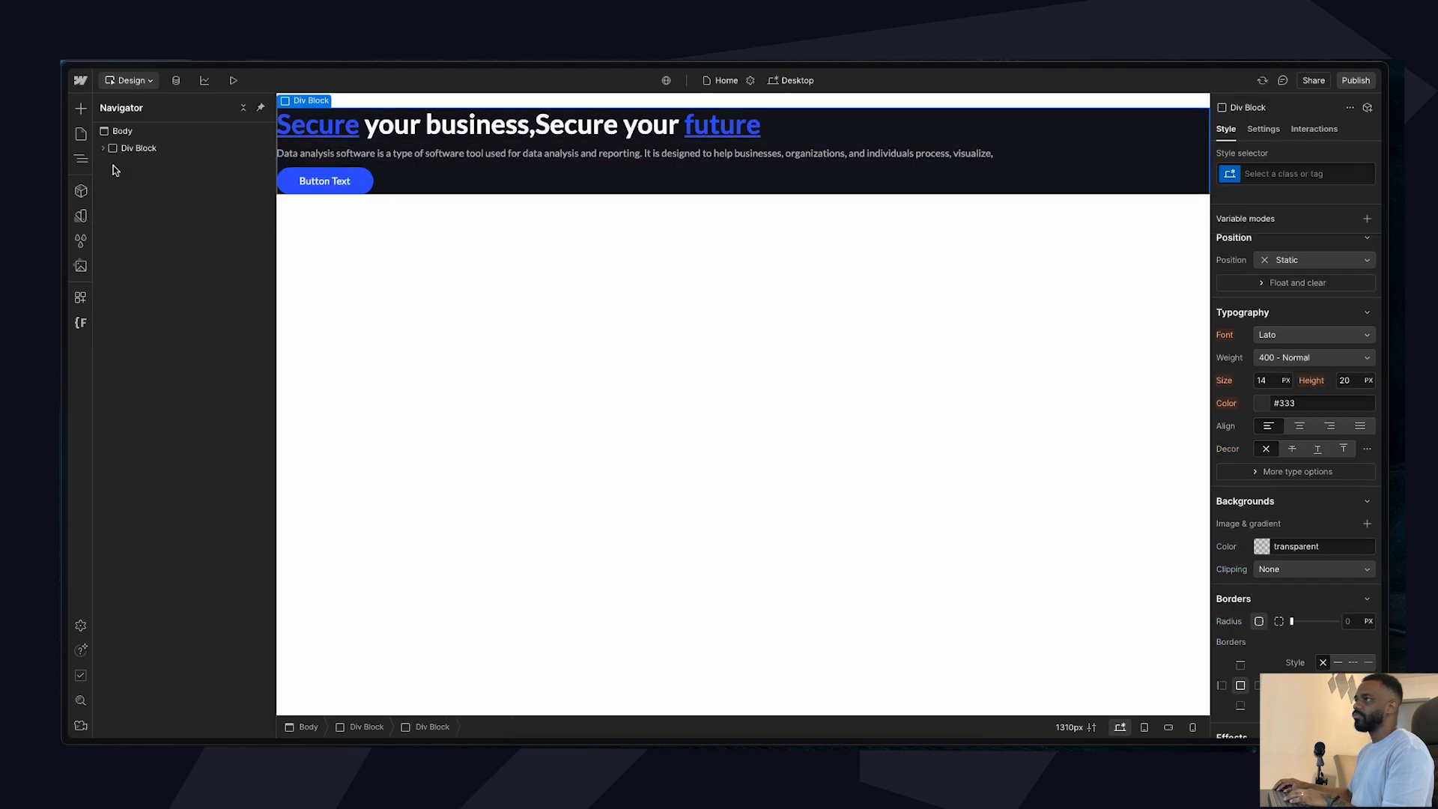
{"action": "left_click", "coordinate": [106, 149]}
{"action": "left_click", "coordinate": [104, 148]}
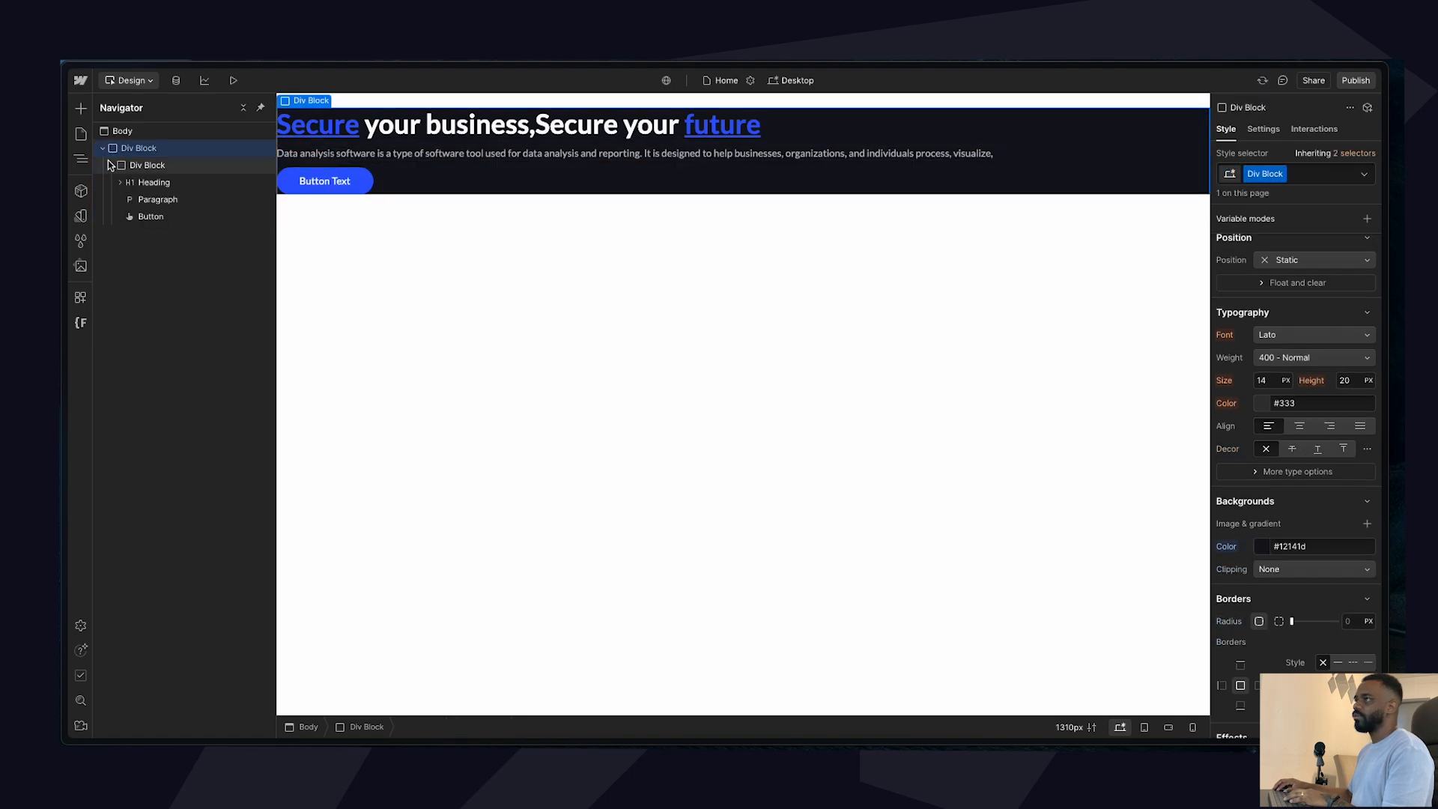
{"action": "left_click", "coordinate": [113, 169]}
{"action": "left_click", "coordinate": [112, 169]}
Create the class container-small on the inner div block that wraps the heading, paragraph and button.
{"action": "left_click", "coordinate": [167, 171]}
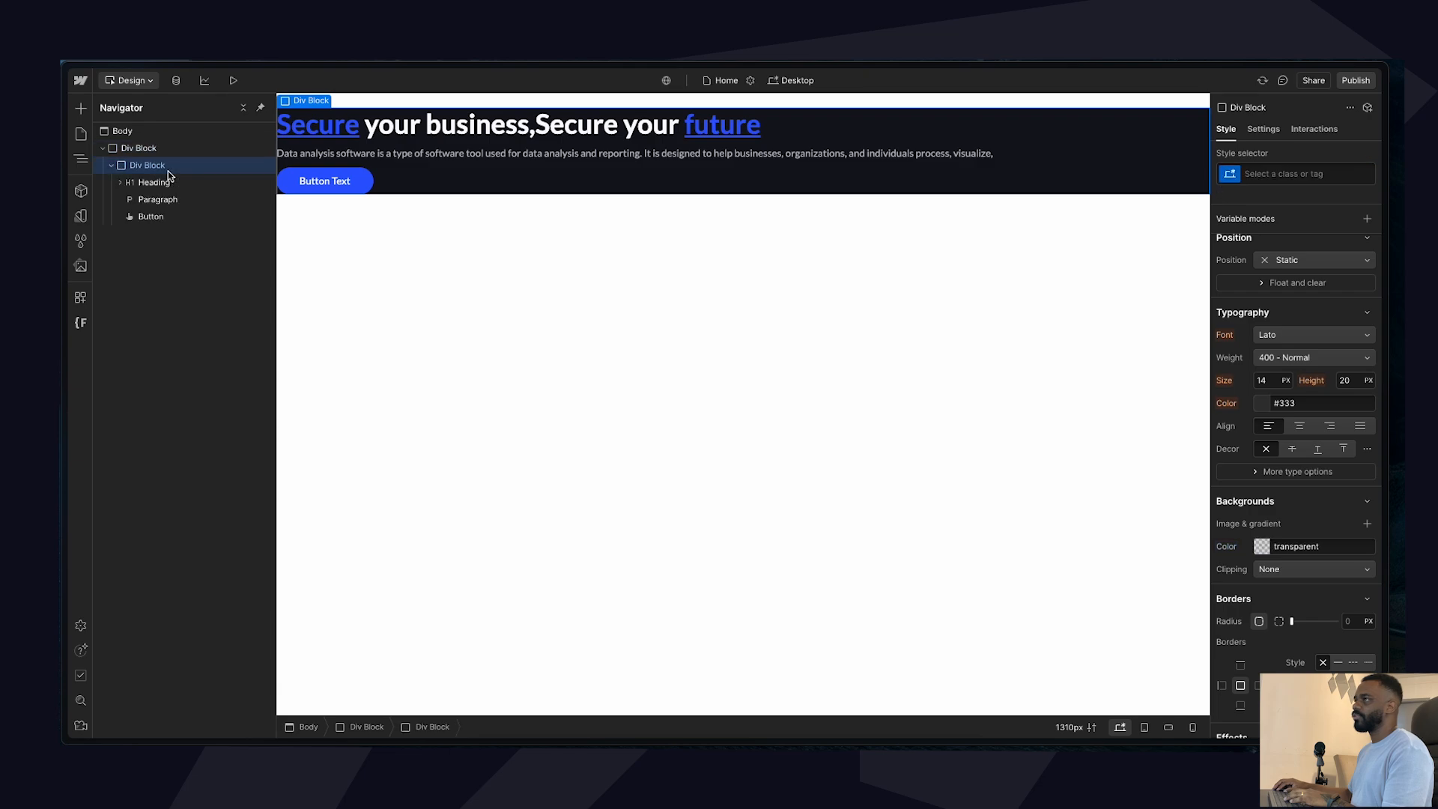
{"action": "left_click", "coordinate": [1304, 174]}
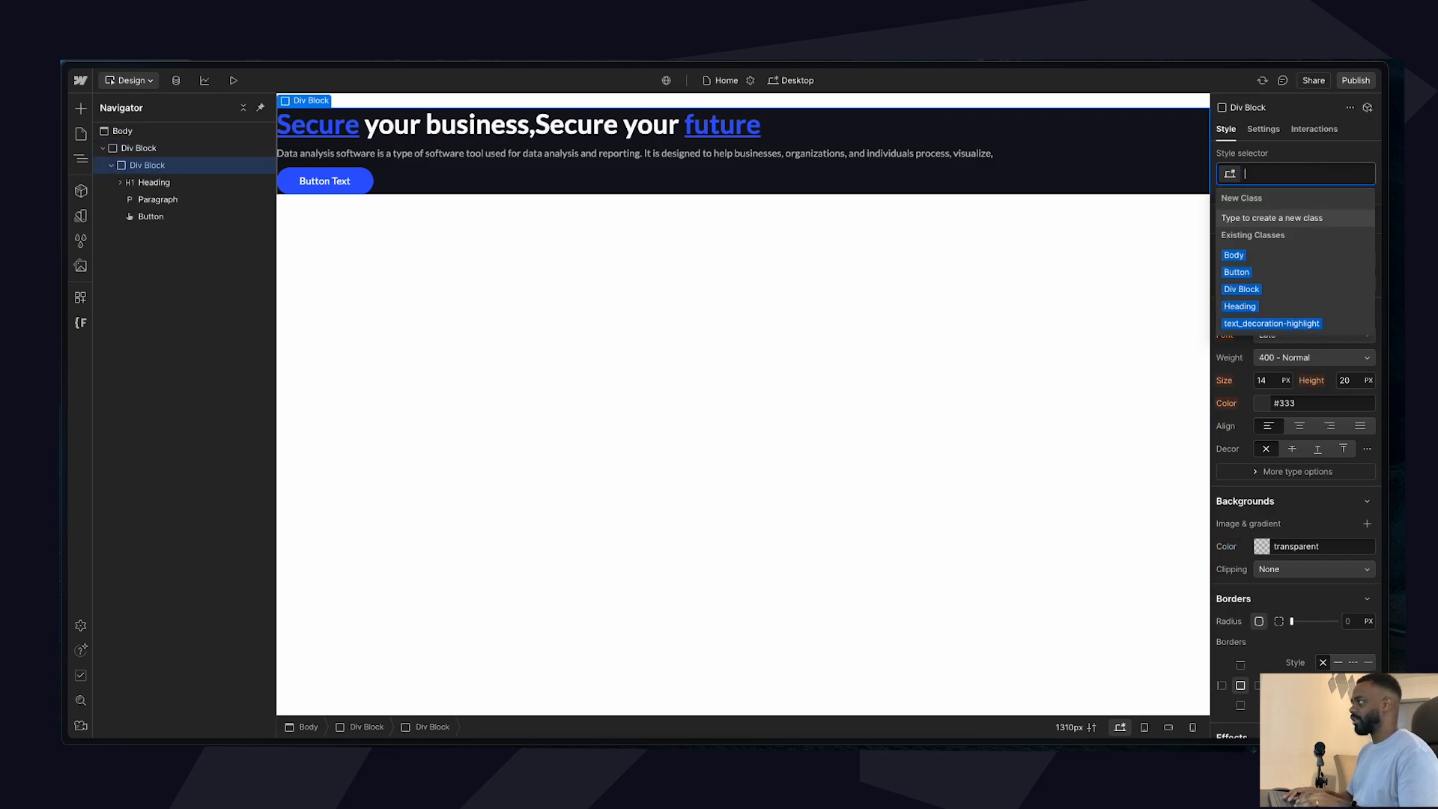
{"action": "type", "text": "container"}
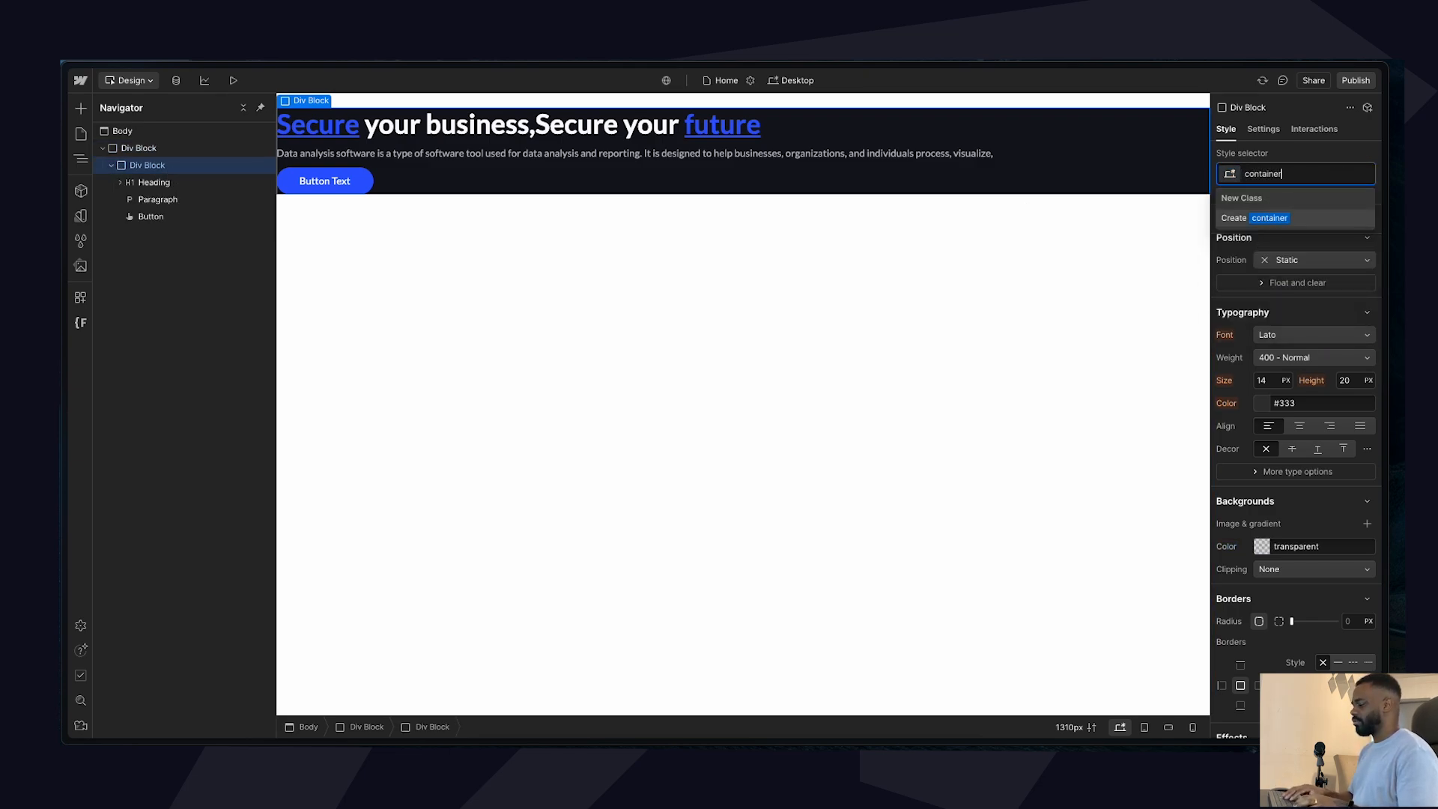
{"action": "type", "text": "-small"}
{"action": "key", "text": "Return"}
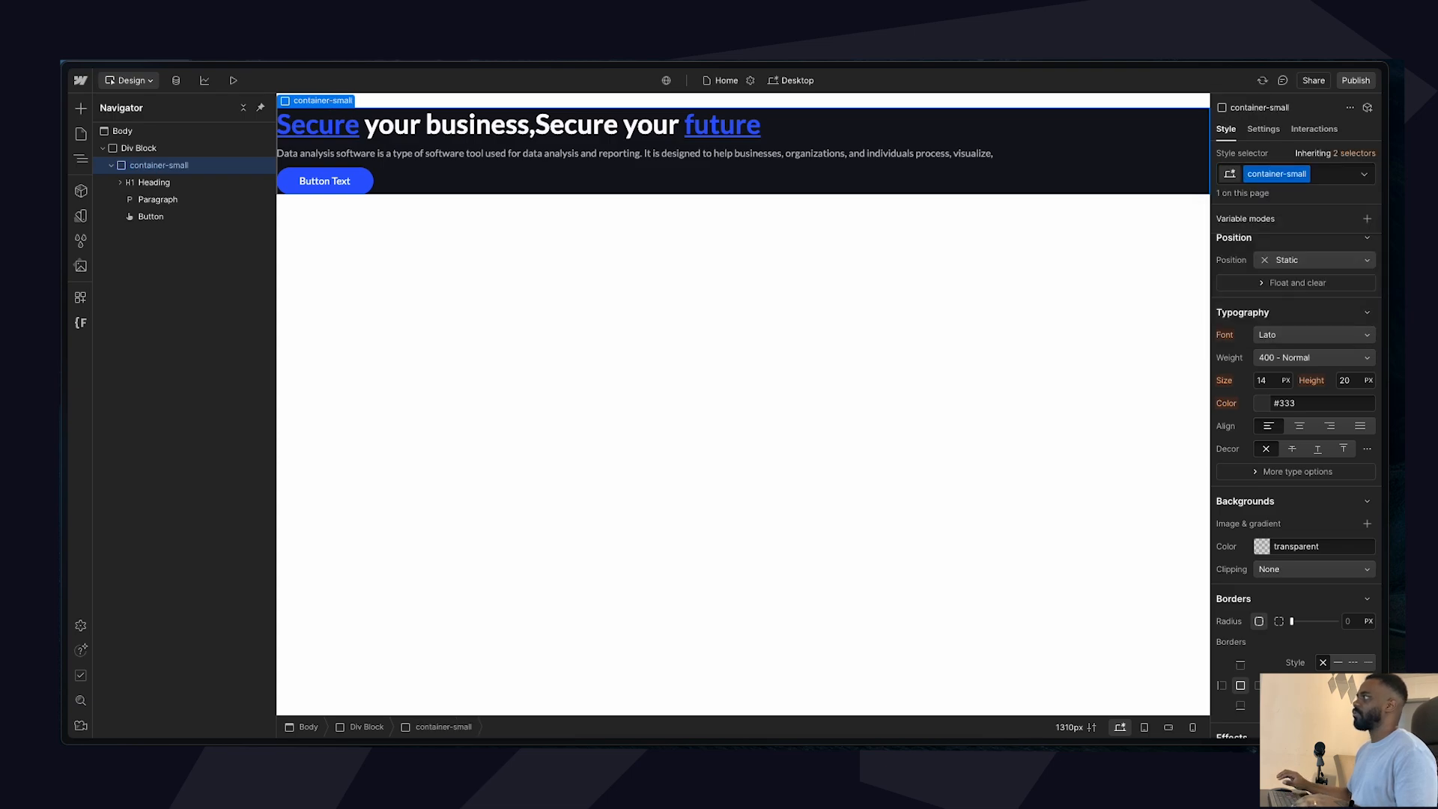
{"action": "scroll", "coordinate": [1297, 403], "scroll_direction": "up", "scroll_amount": 5}
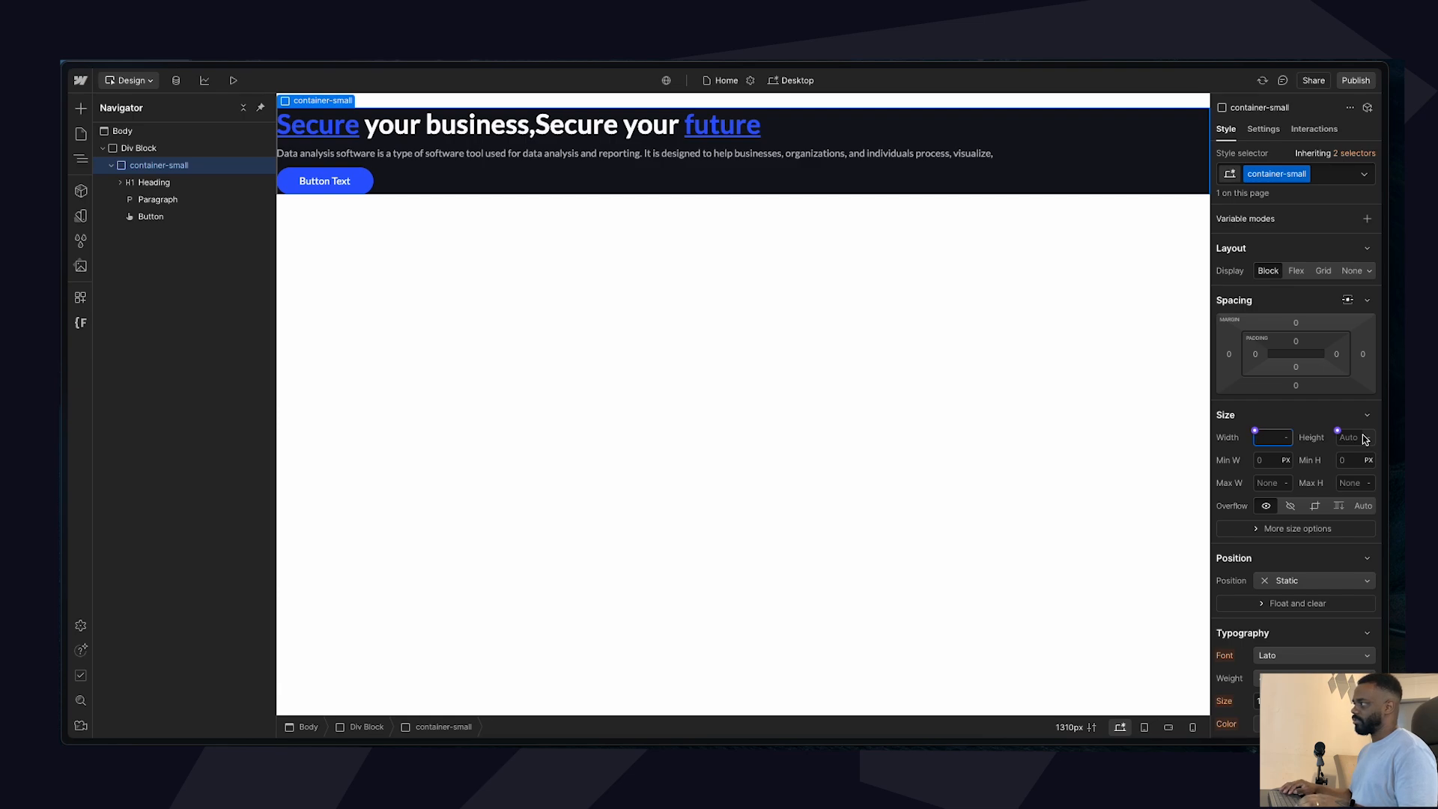
{"action": "key", "text": "ctrl+z"}
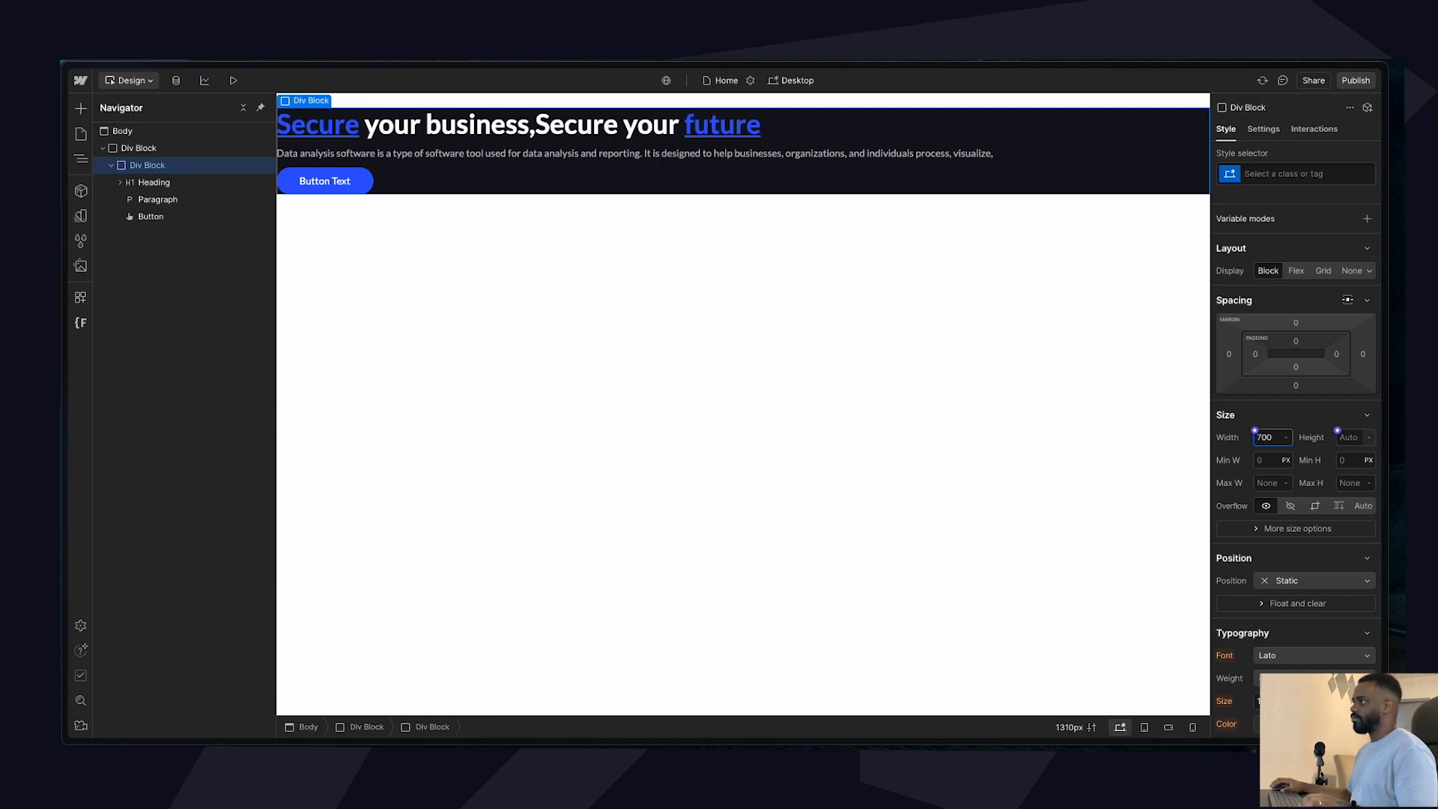
{"action": "key", "text": "ctrl+shift+z"}
{"action": "key", "text": "ctrl+a"}
{"action": "key", "text": "BackSpace"}
Set the maximum width of the container-small class to 700 px.
{"action": "left_click", "coordinate": [1272, 482]}
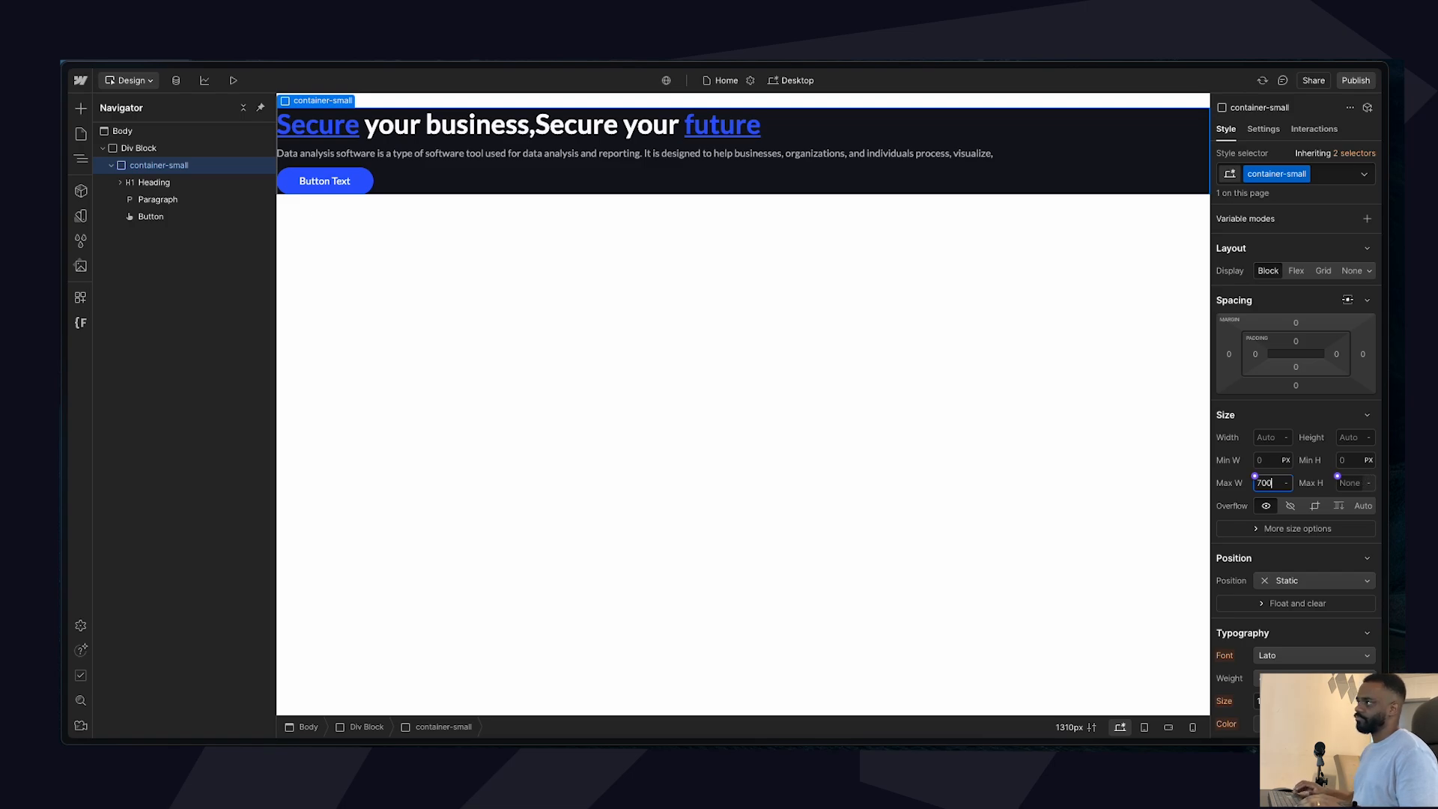
{"action": "type", "text": "700"}
{"action": "key", "text": "Return"}
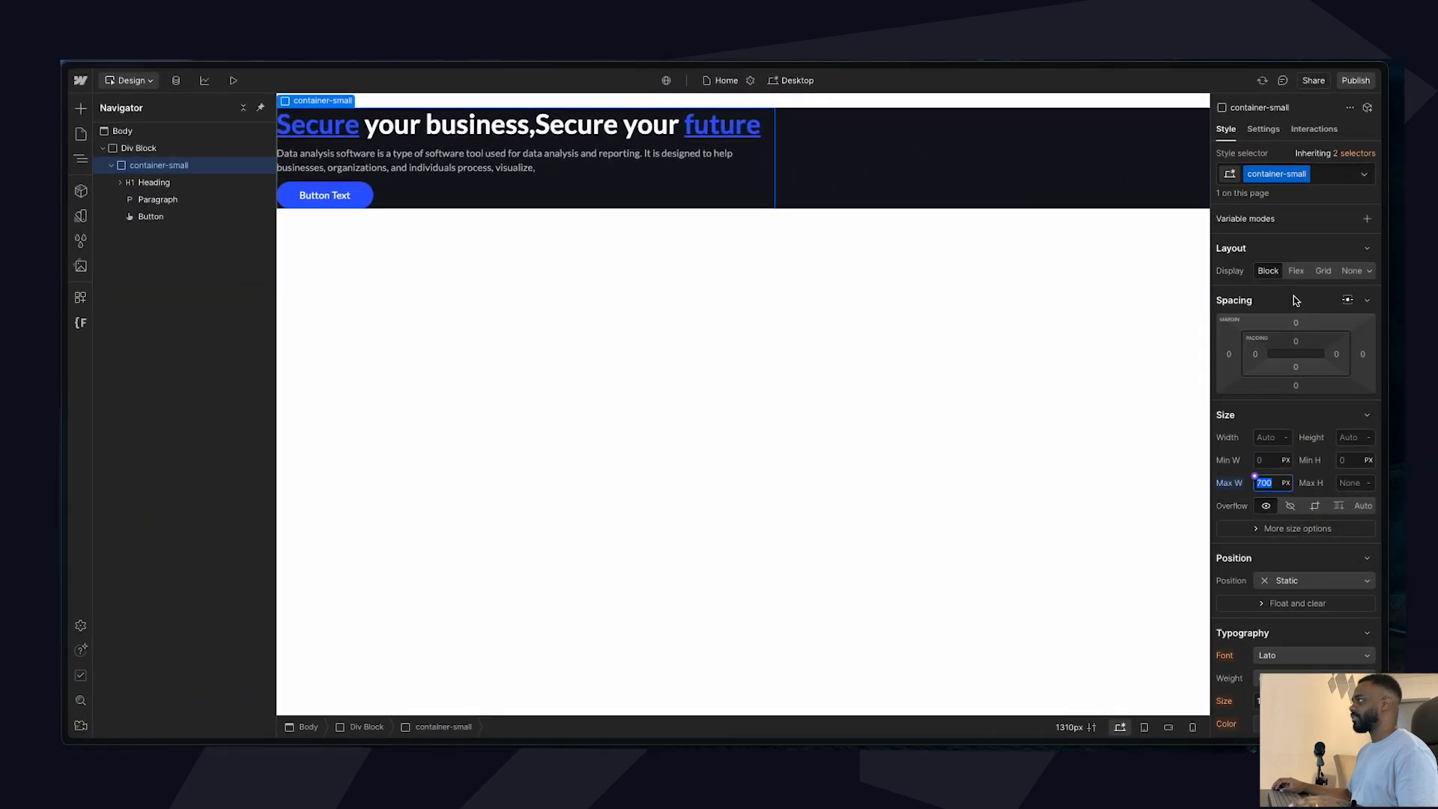
Add the combo class "is- center" to the container-small div block.
{"action": "left_click", "coordinate": [1326, 174]}
{"action": "type", "text": "is"}
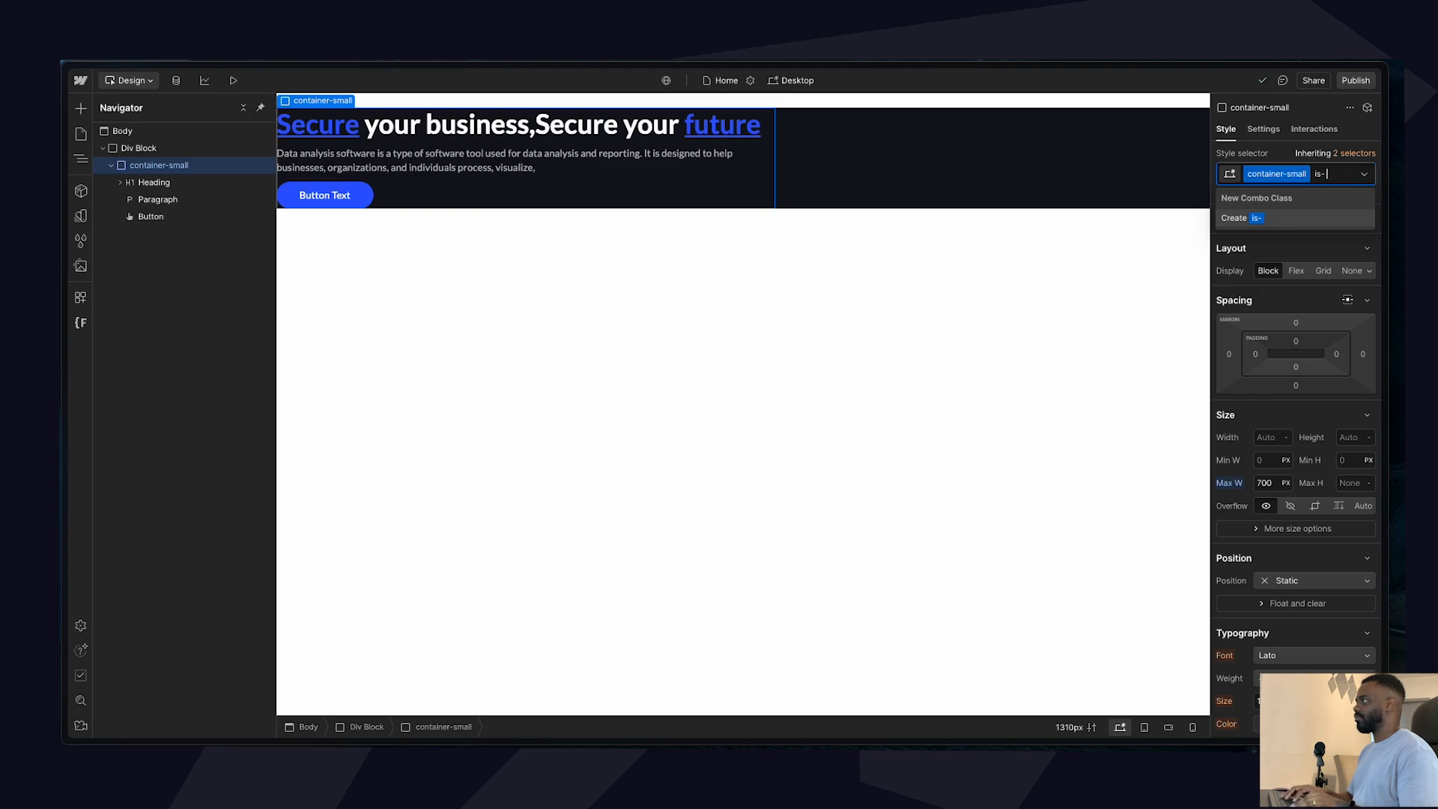
{"action": "type", "text": "- center"}
{"action": "key", "text": "Return"}
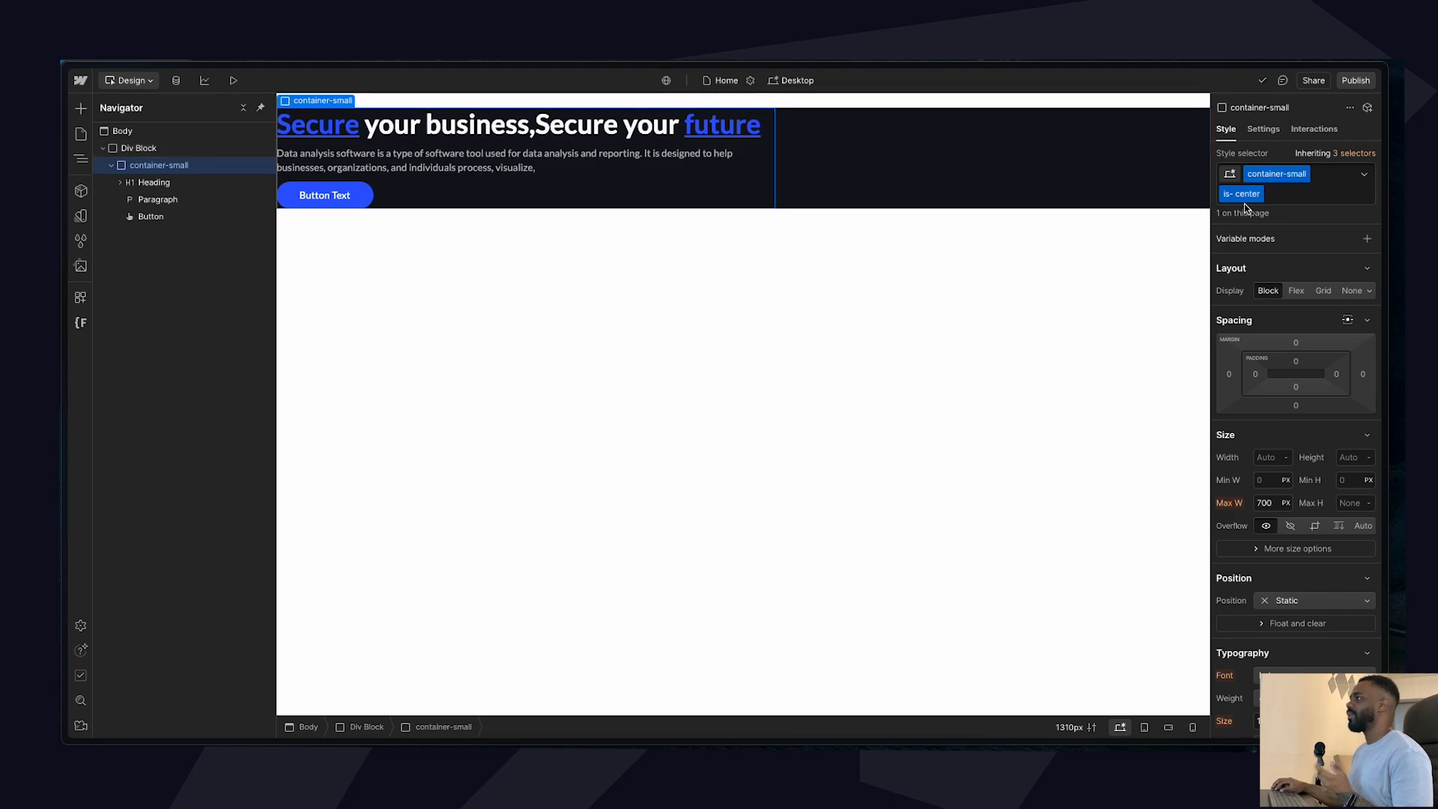
Set the is- center combo class to a flex layout with X and Y alignment centered.
{"action": "left_click", "coordinate": [1298, 293]}
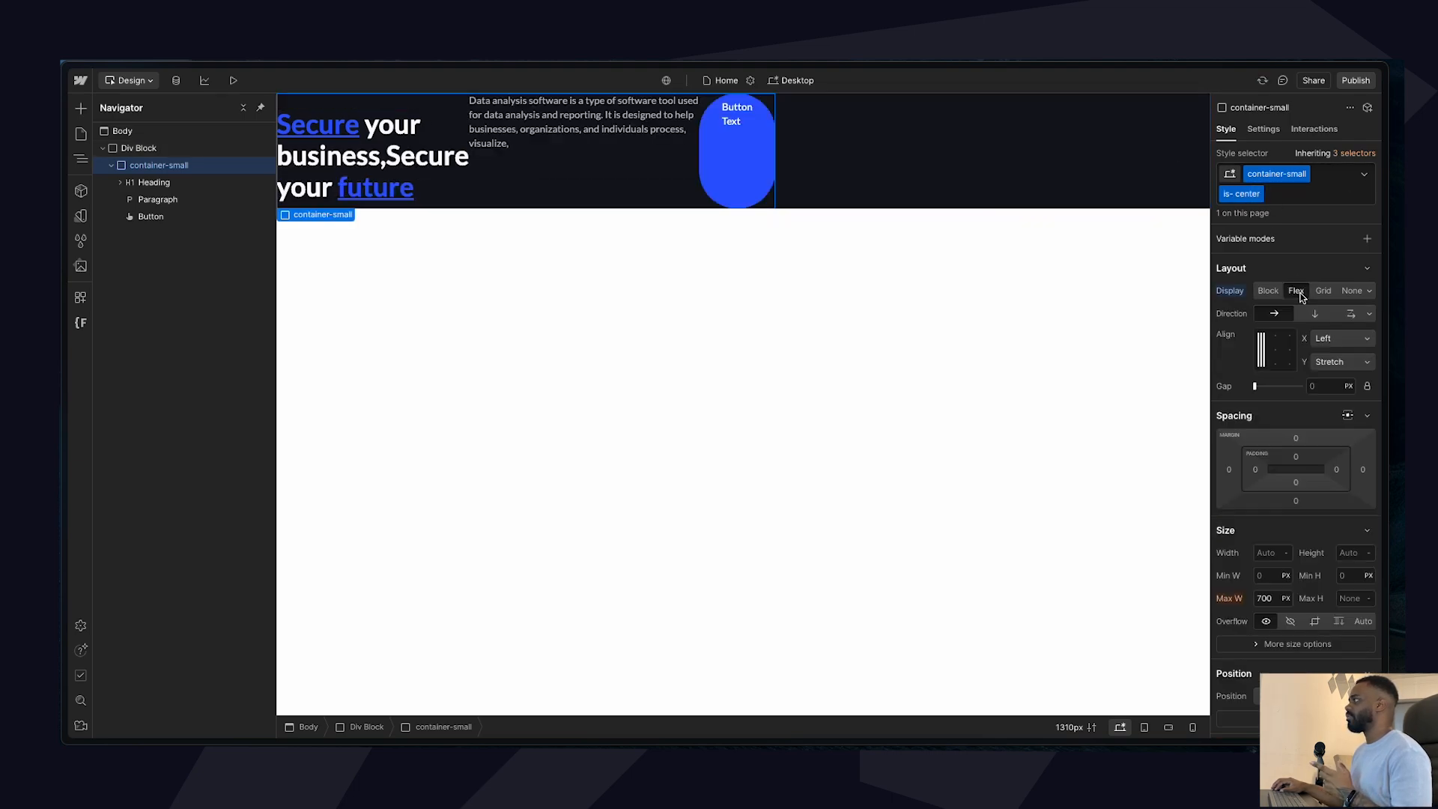
{"action": "left_click", "coordinate": [1276, 350]}
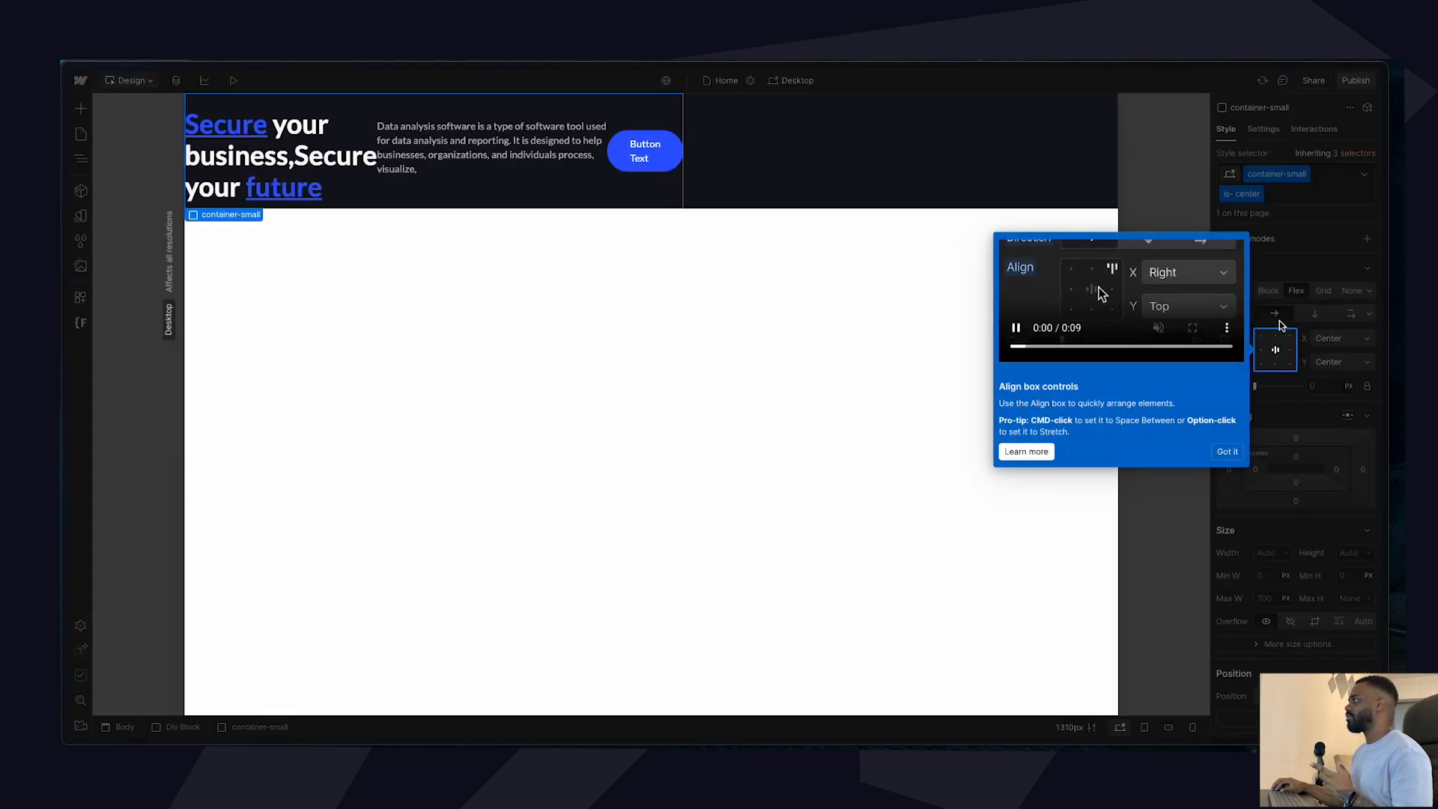
Dismiss the alignment tip and set the container-small flex direction to vertical.
{"action": "left_click", "coordinate": [1225, 451]}
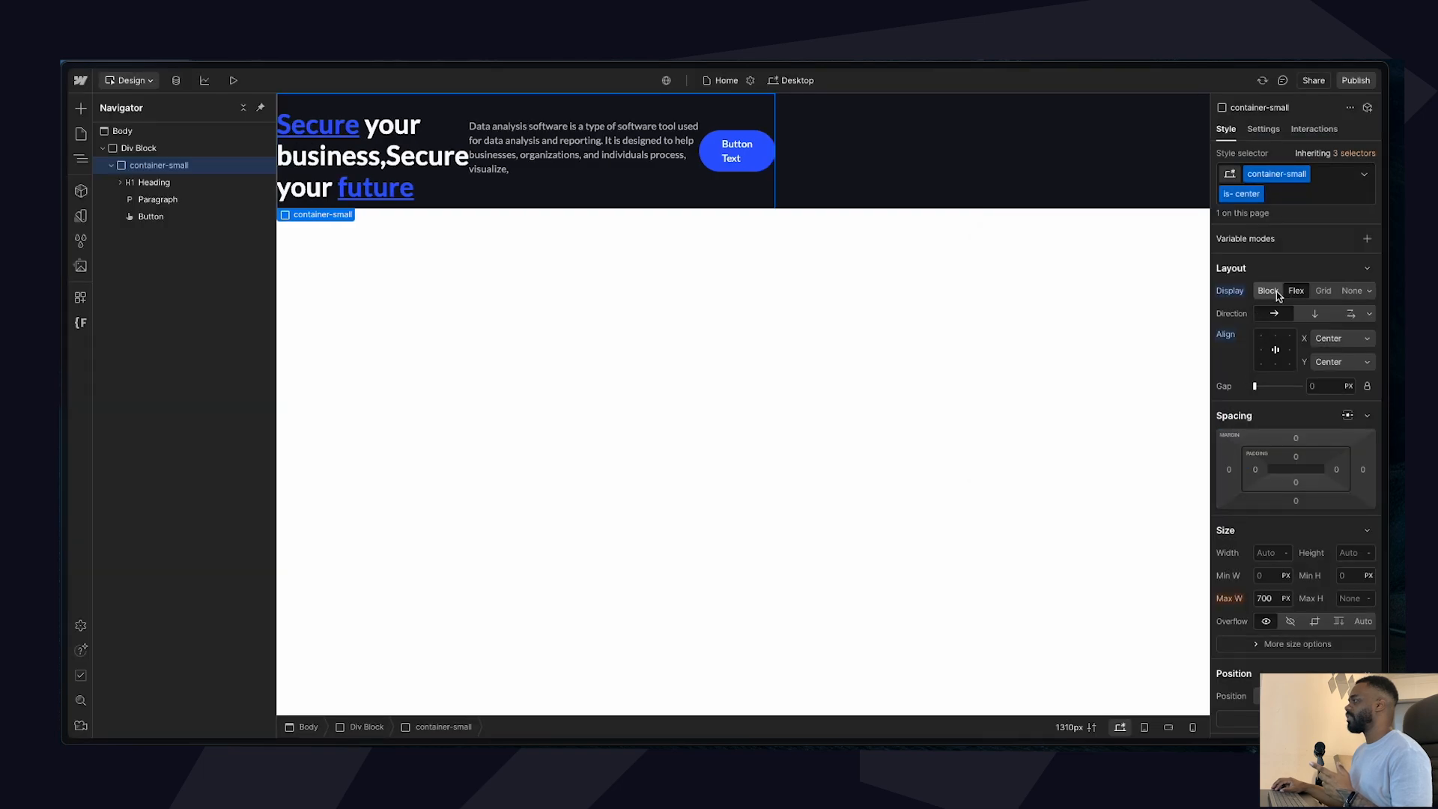
{"action": "left_click", "coordinate": [1315, 314]}
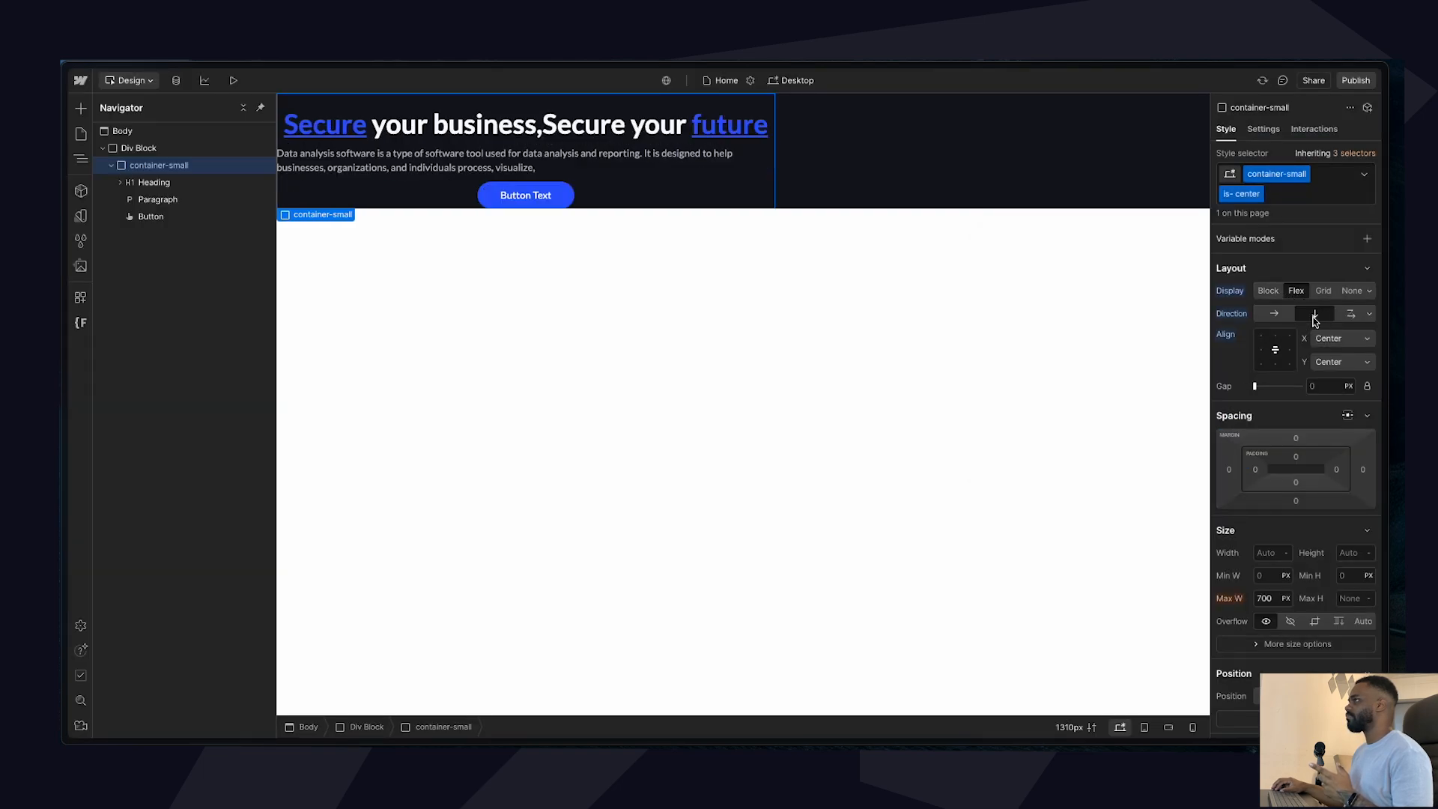
Rename the outer div block's class to Section_hero and give it a flex layout with X and Y alignment centered.
{"action": "left_click", "coordinate": [196, 148]}
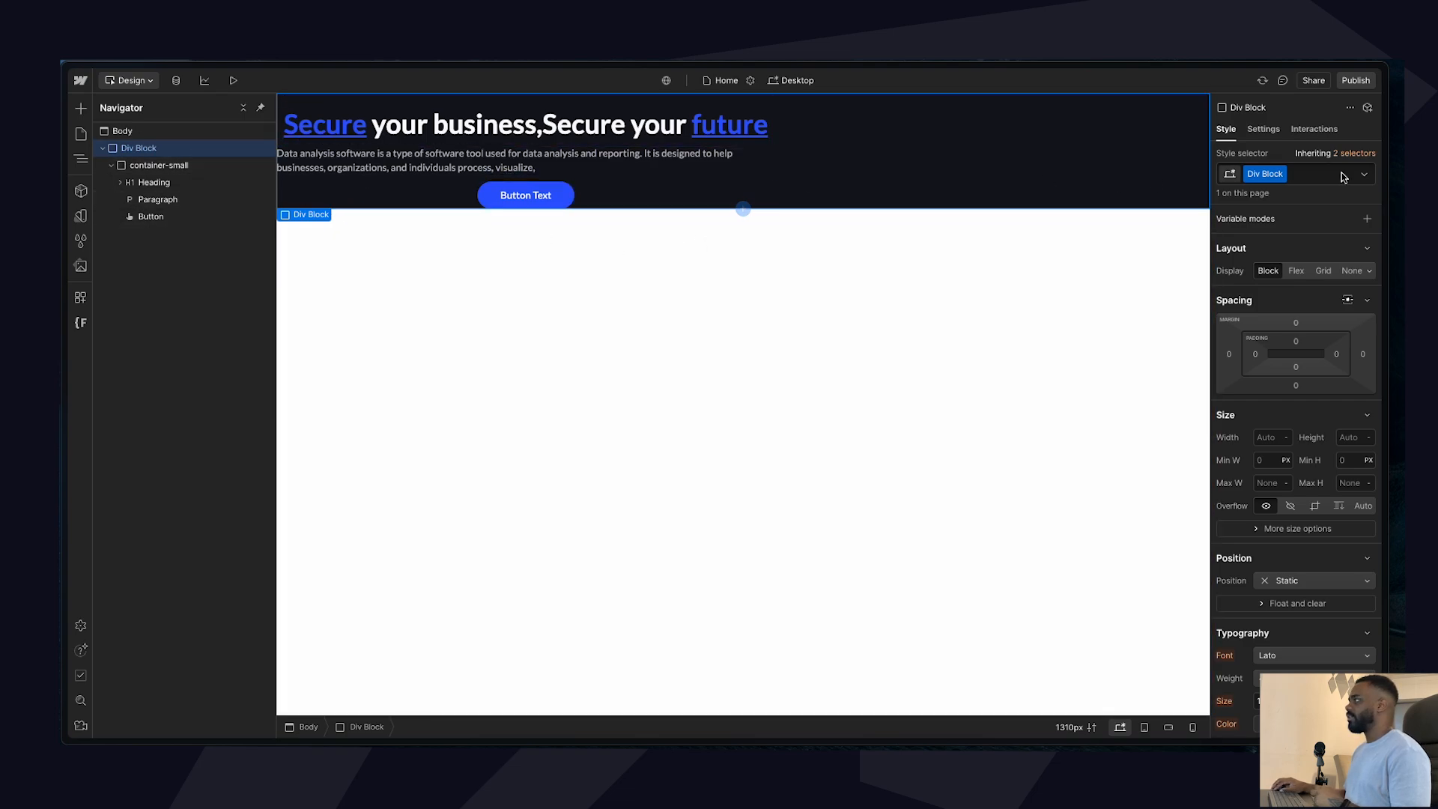
{"action": "left_click", "coordinate": [1282, 174]}
{"action": "left_click", "coordinate": [1273, 193]}
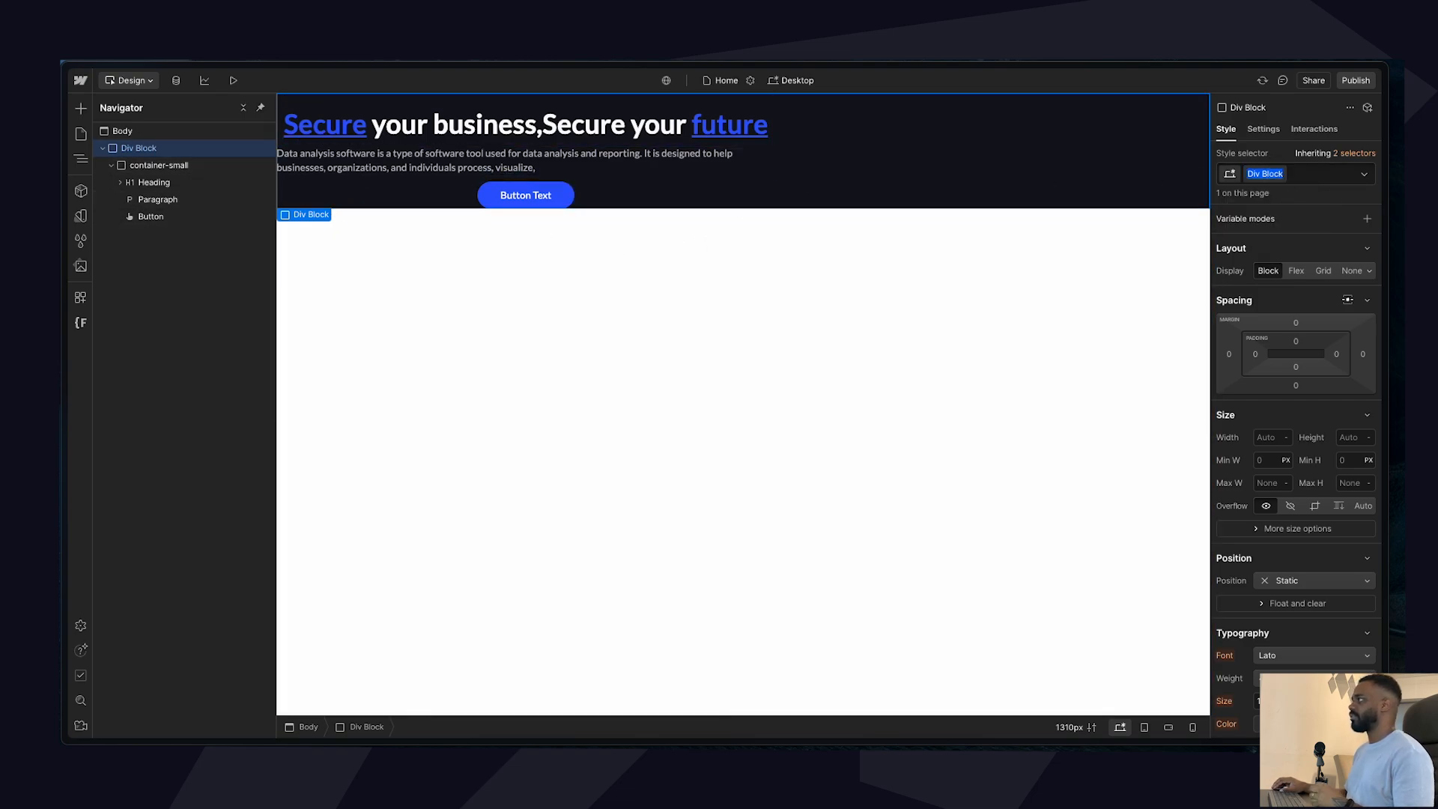
{"action": "type", "text": "Section_hero"}
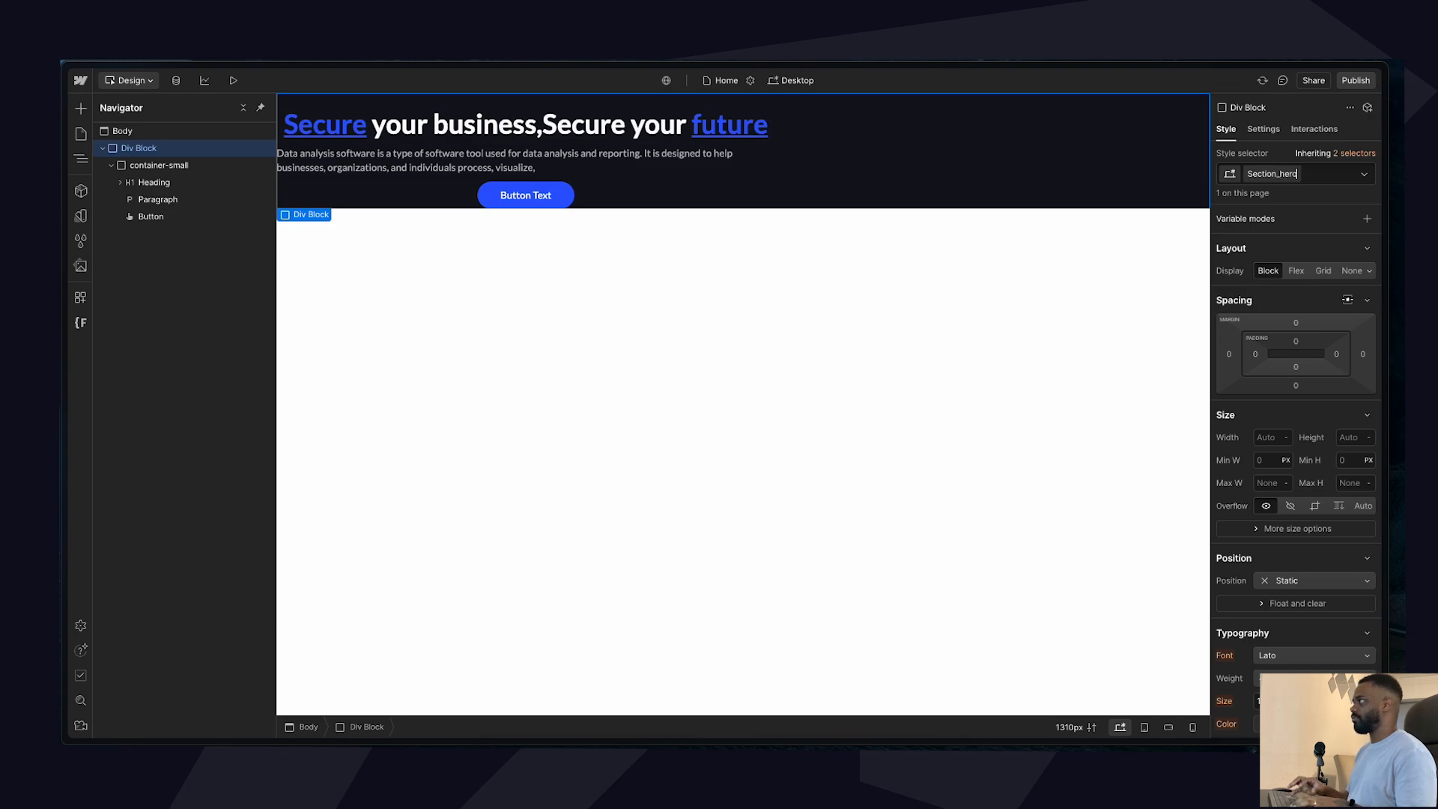
{"action": "key", "text": "Return"}
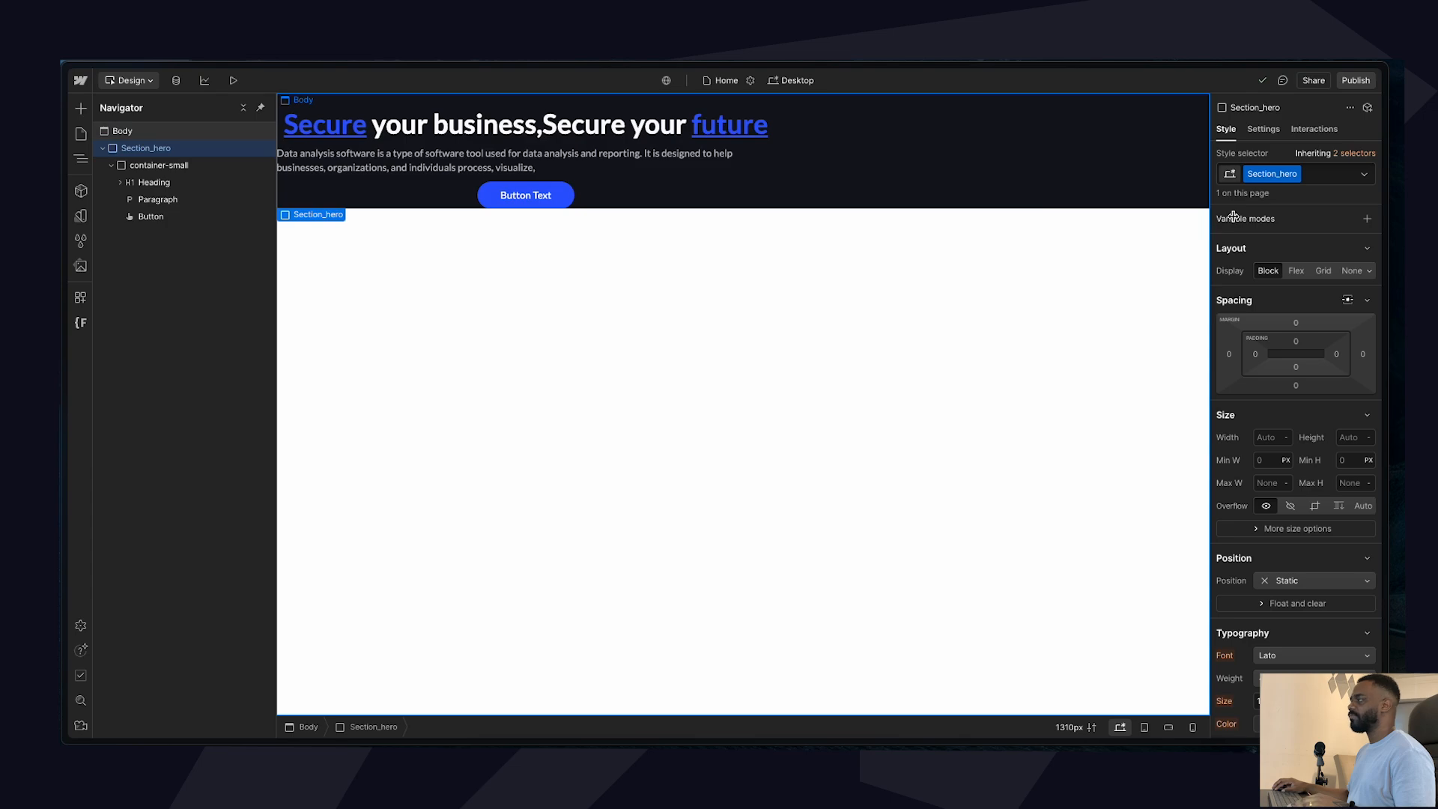
{"action": "left_click", "coordinate": [1295, 270]}
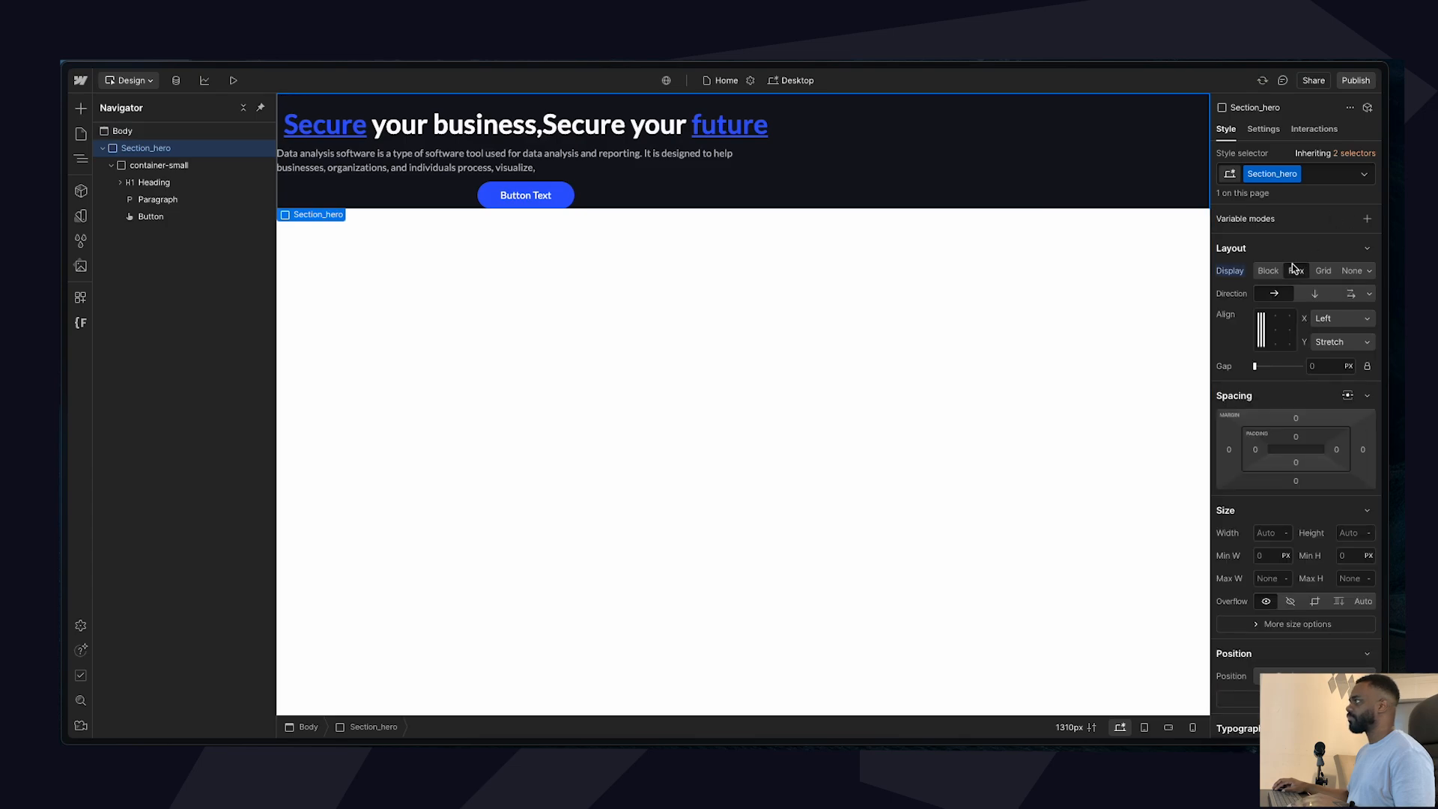
{"action": "left_click", "coordinate": [1277, 331]}
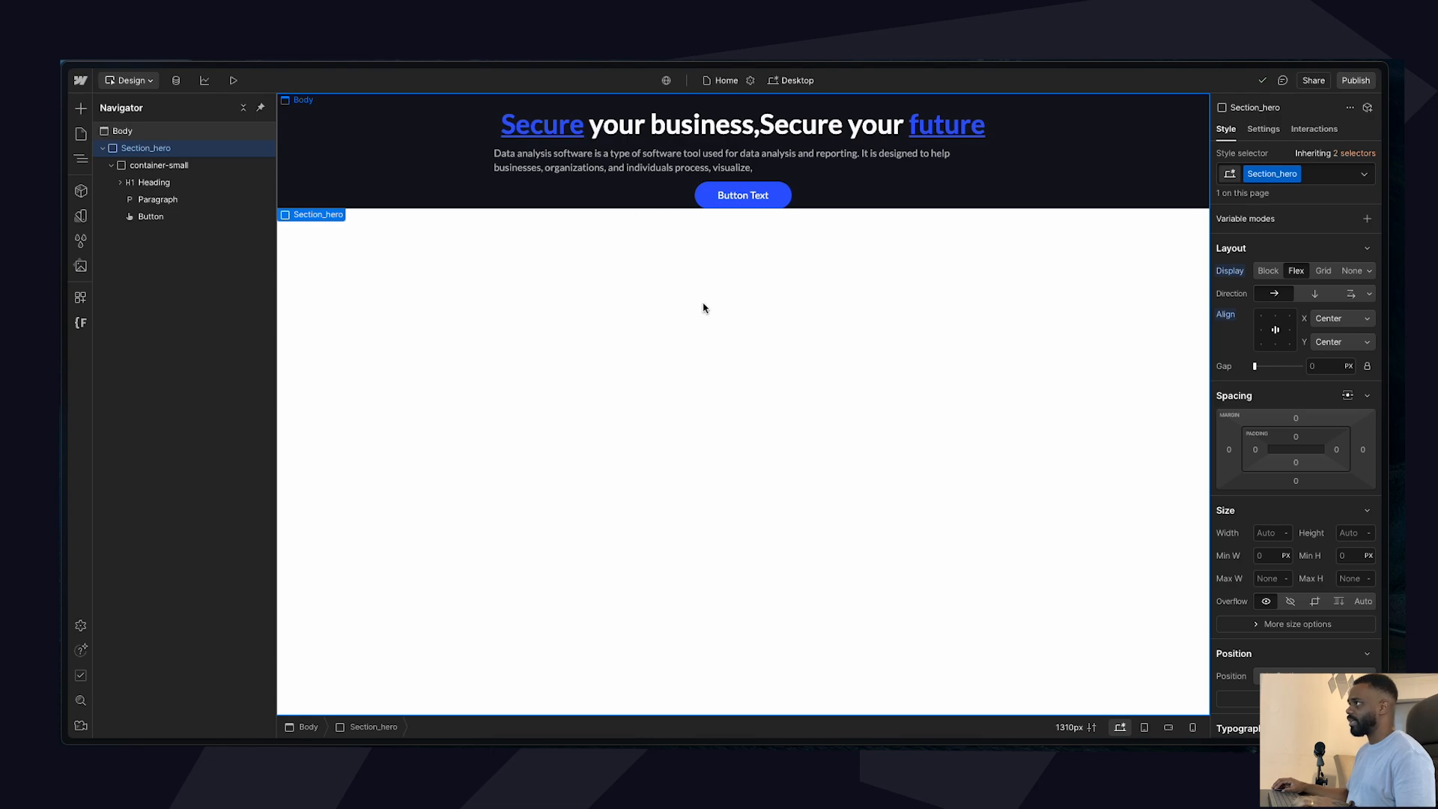
Create the class text-style-small on the hero paragraph, undoing the trial flex layout on it.
{"action": "left_click", "coordinate": [720, 157]}
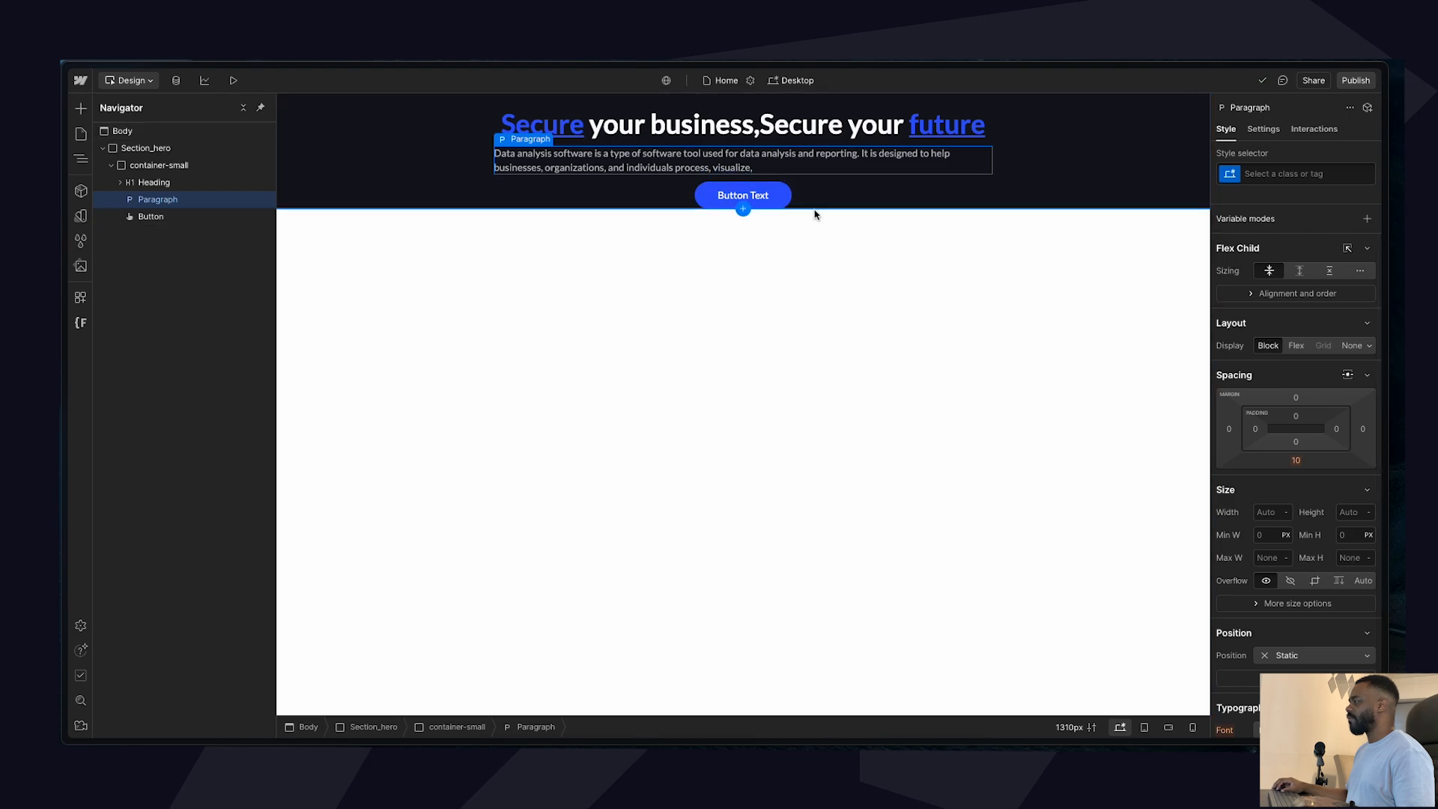
{"action": "left_click", "coordinate": [1297, 347]}
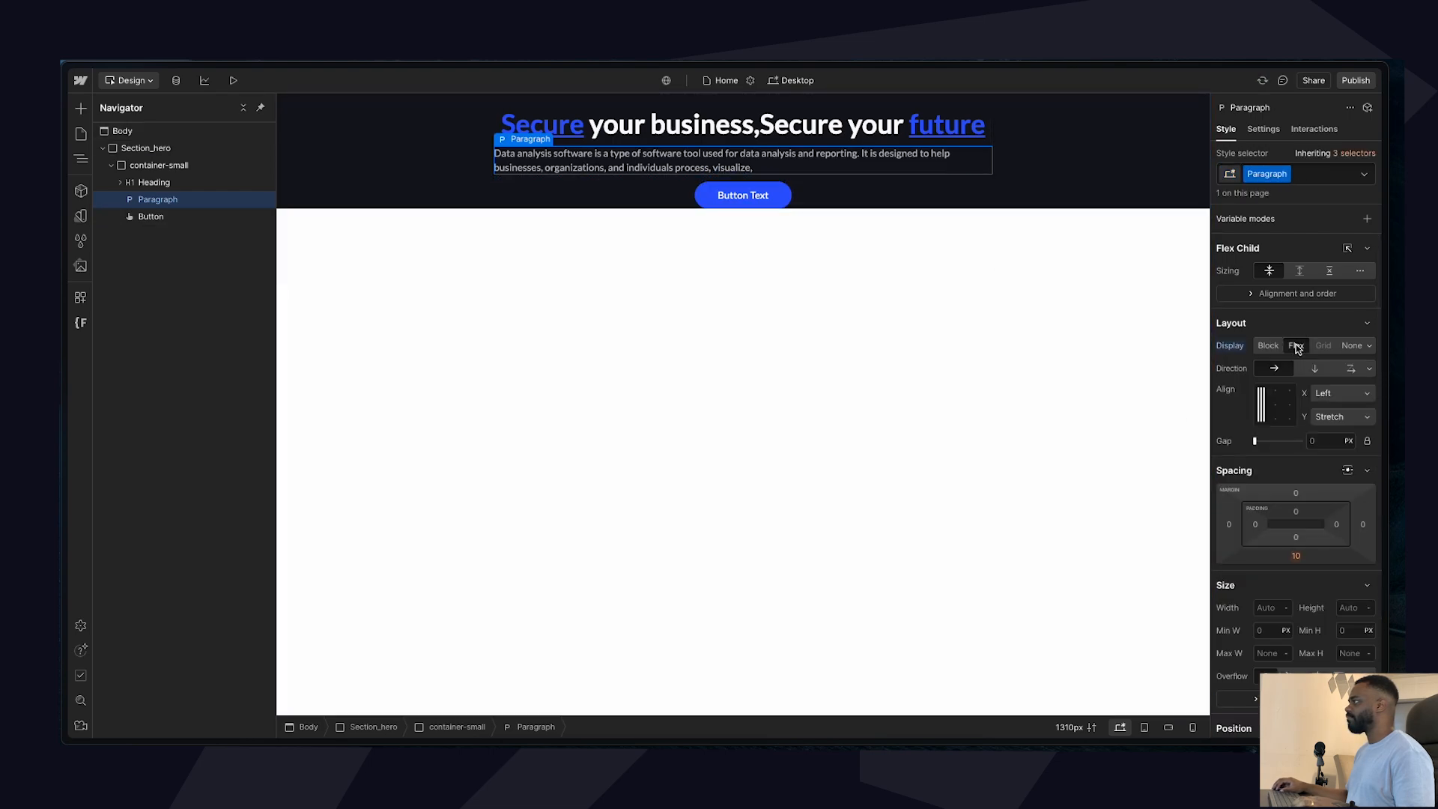
{"action": "key", "text": "ctrl+z"}
{"action": "scroll", "coordinate": [1295, 450], "scroll_direction": "down", "scroll_amount": 4}
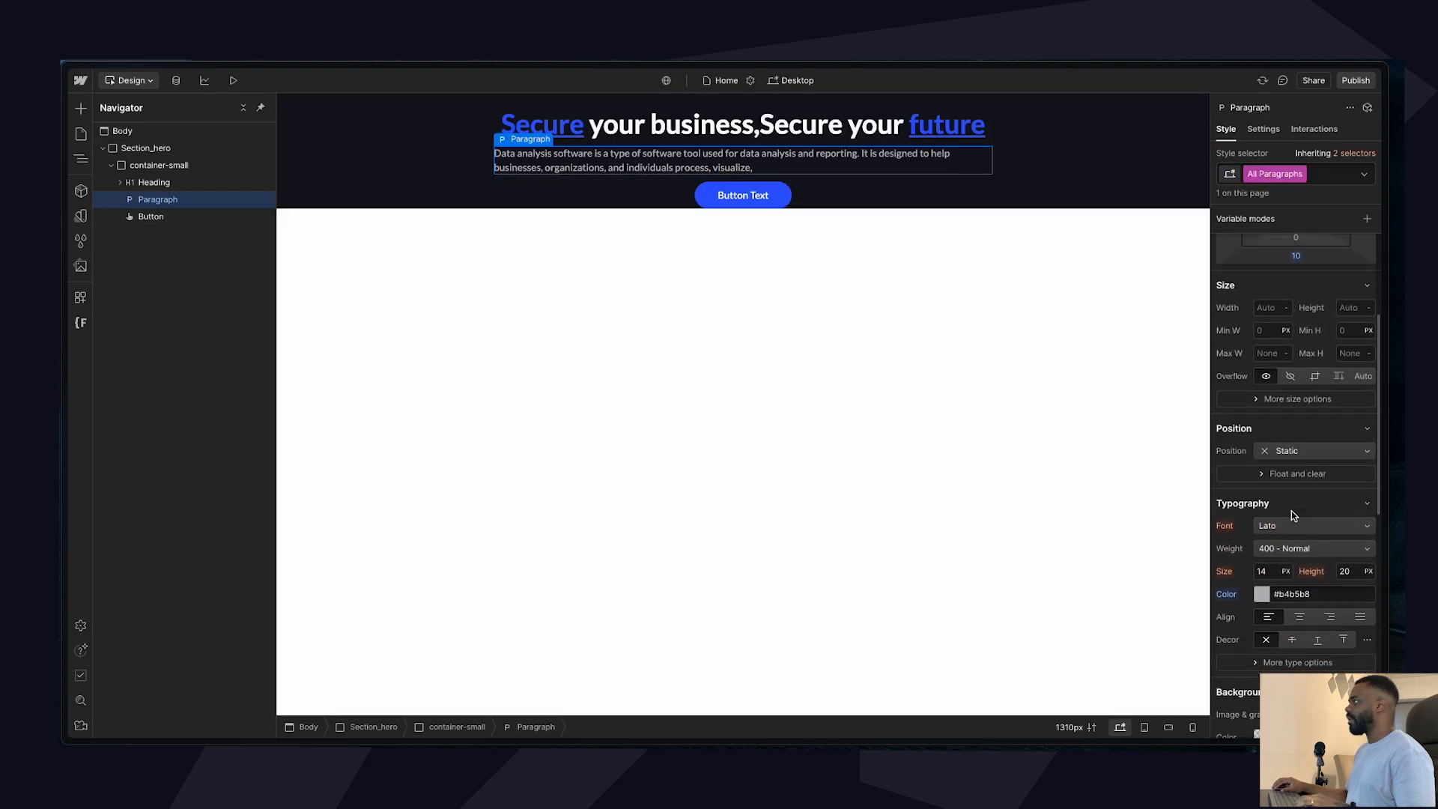
{"action": "left_click", "coordinate": [1365, 174]}
{"action": "left_click", "coordinate": [1331, 175]}
{"action": "left_click", "coordinate": [1329, 172]}
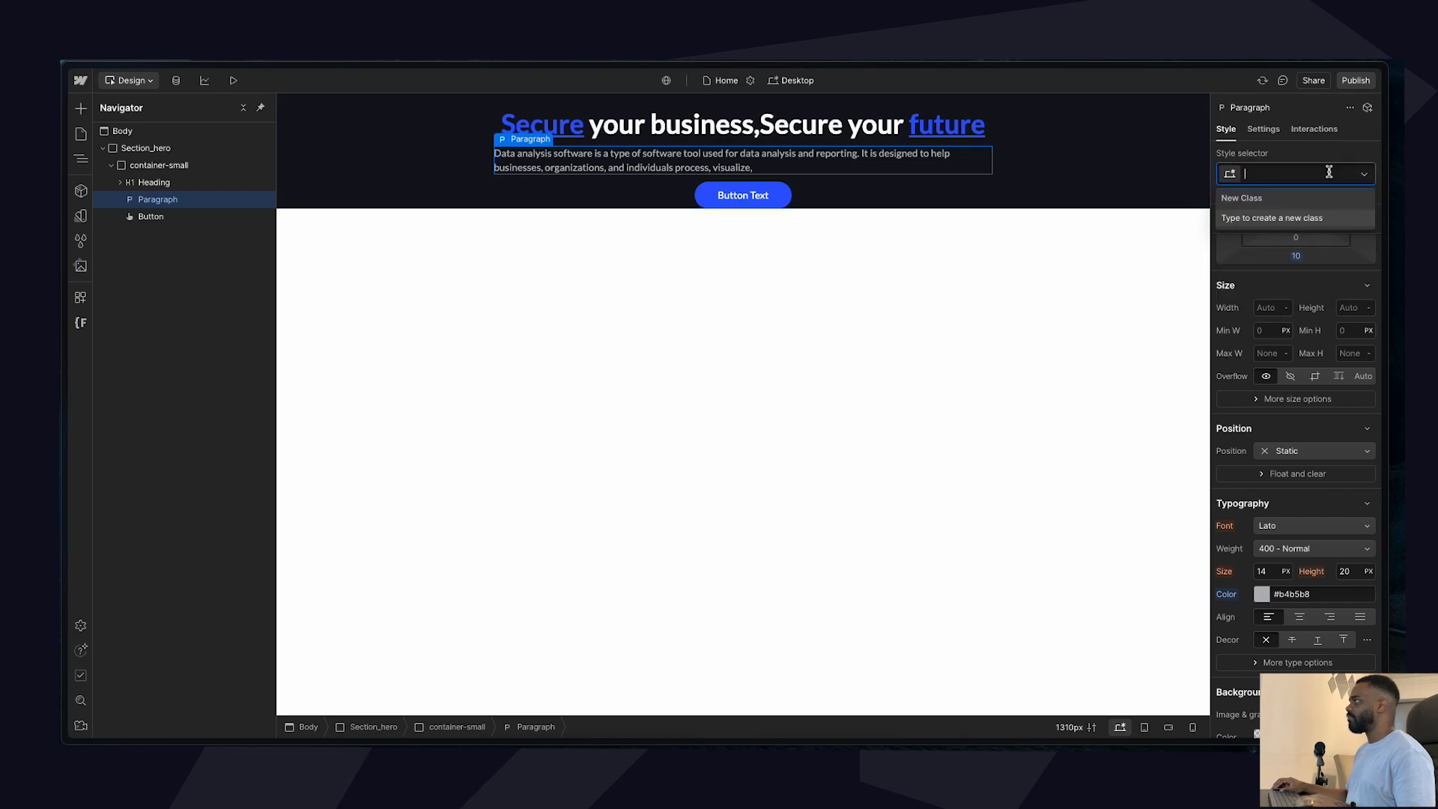
{"action": "type", "text": "text-style"}
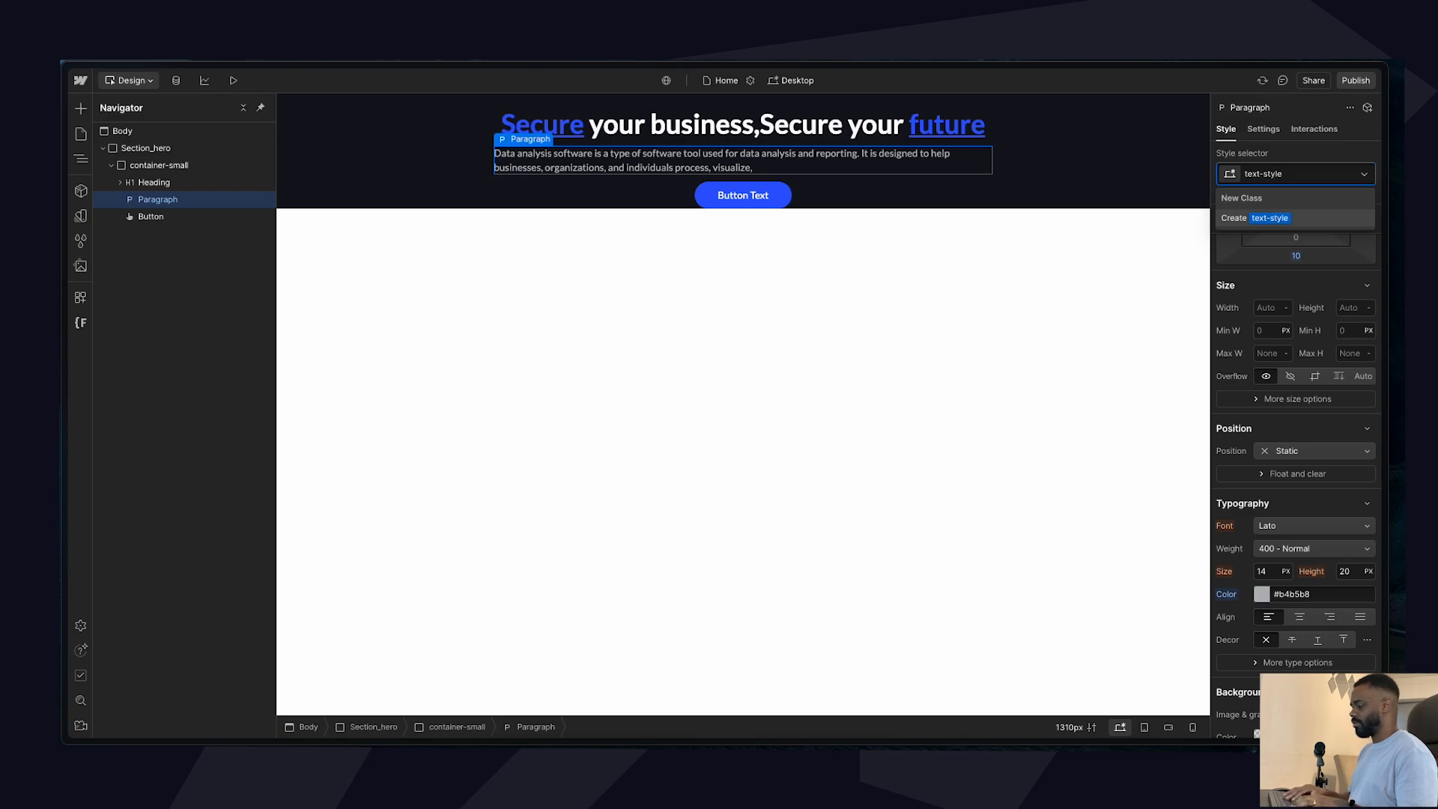
{"action": "type", "text": "-small"}
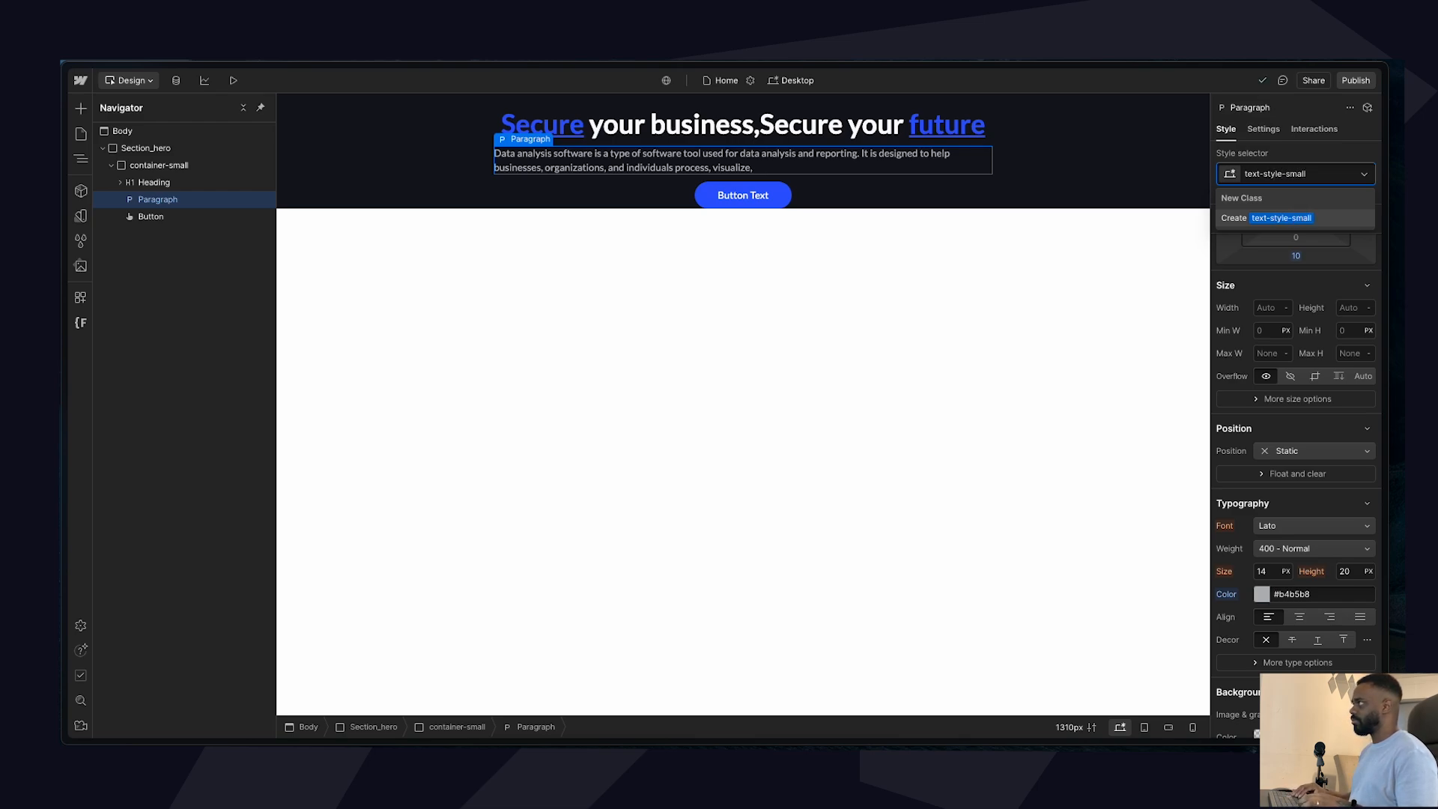
{"action": "key", "text": "Return"}
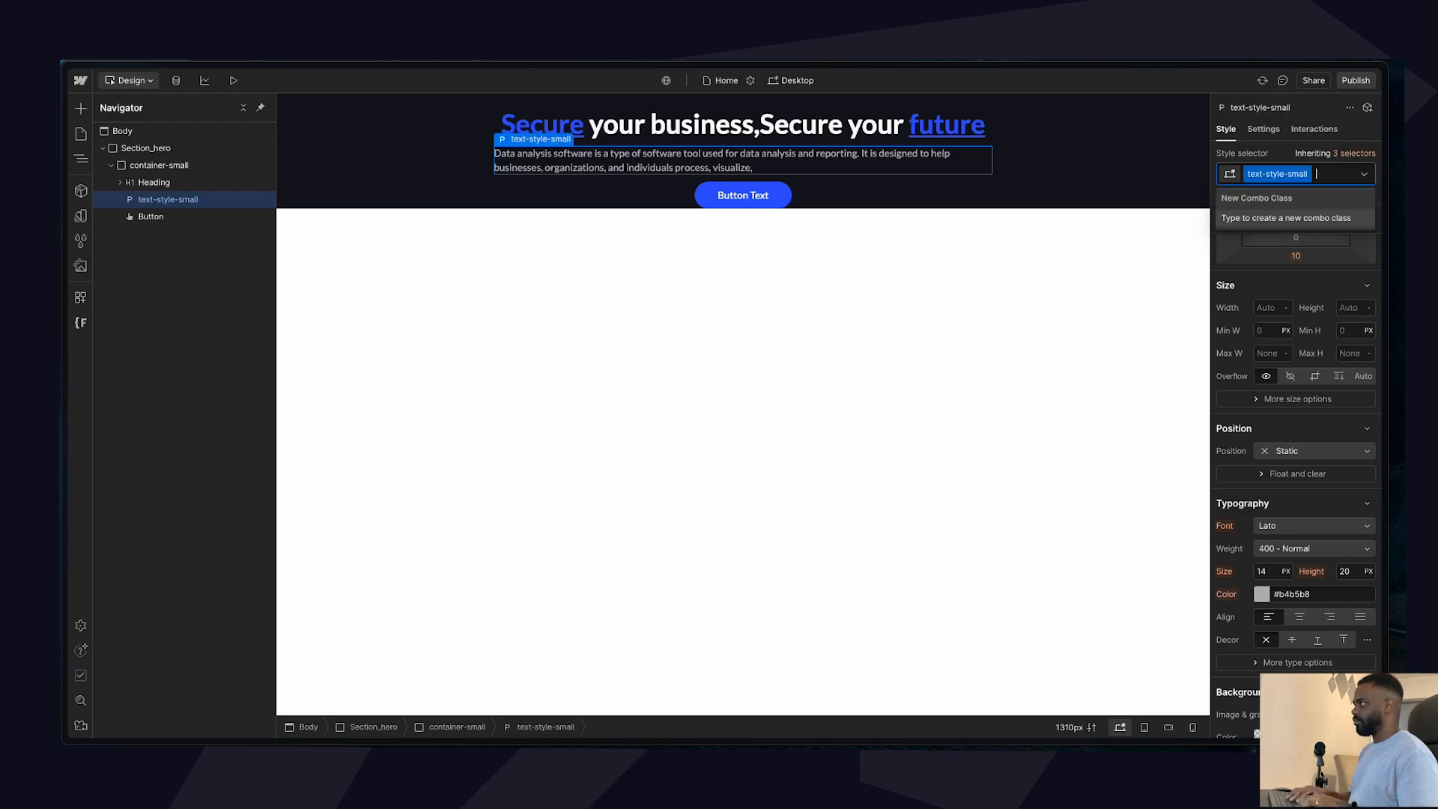
Add the combo class is-center to the paragraph and set its text alignment to center.
{"action": "type", "text": "is-center"}
{"action": "key", "text": "Return"}
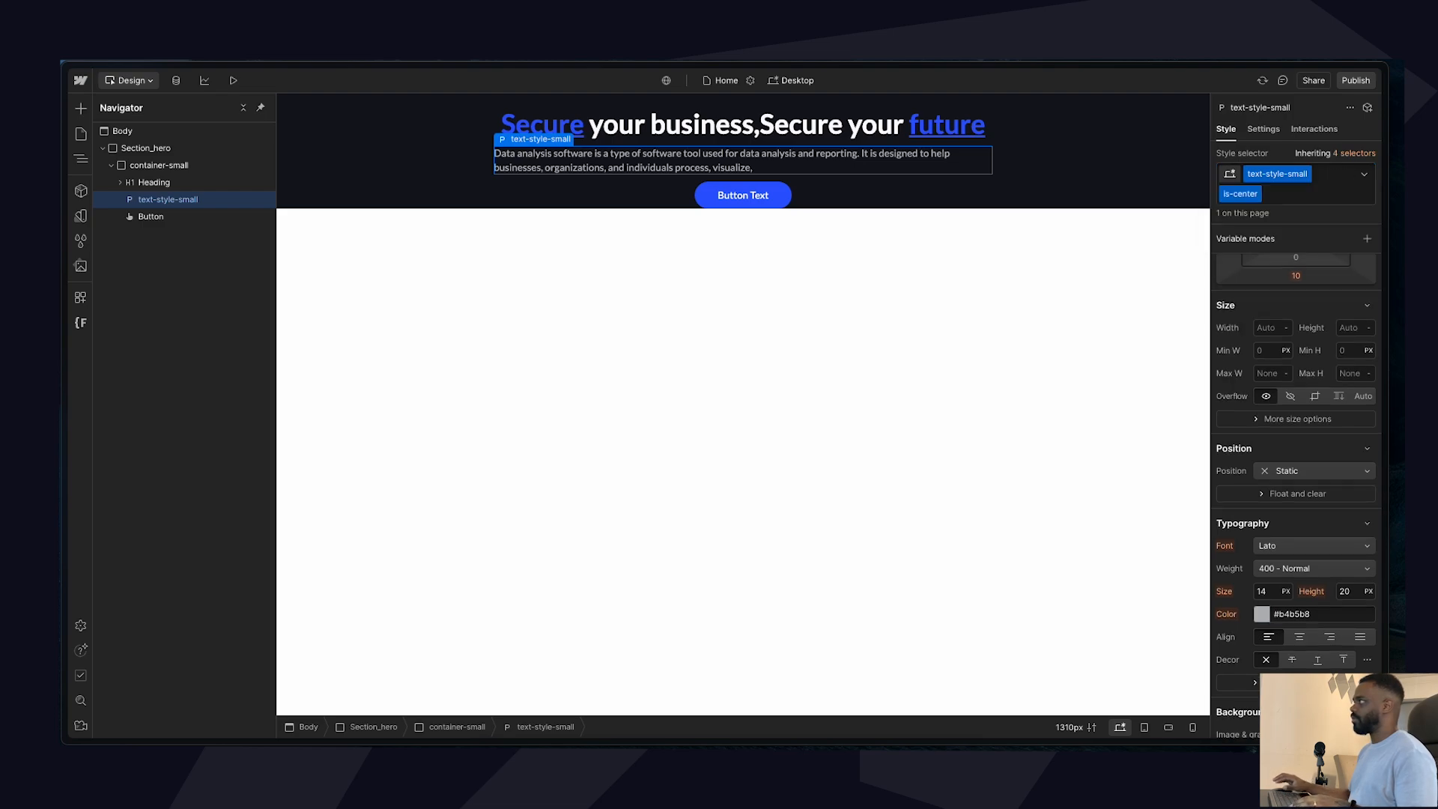
{"action": "scroll", "coordinate": [1296, 465], "scroll_direction": "down", "scroll_amount": 2}
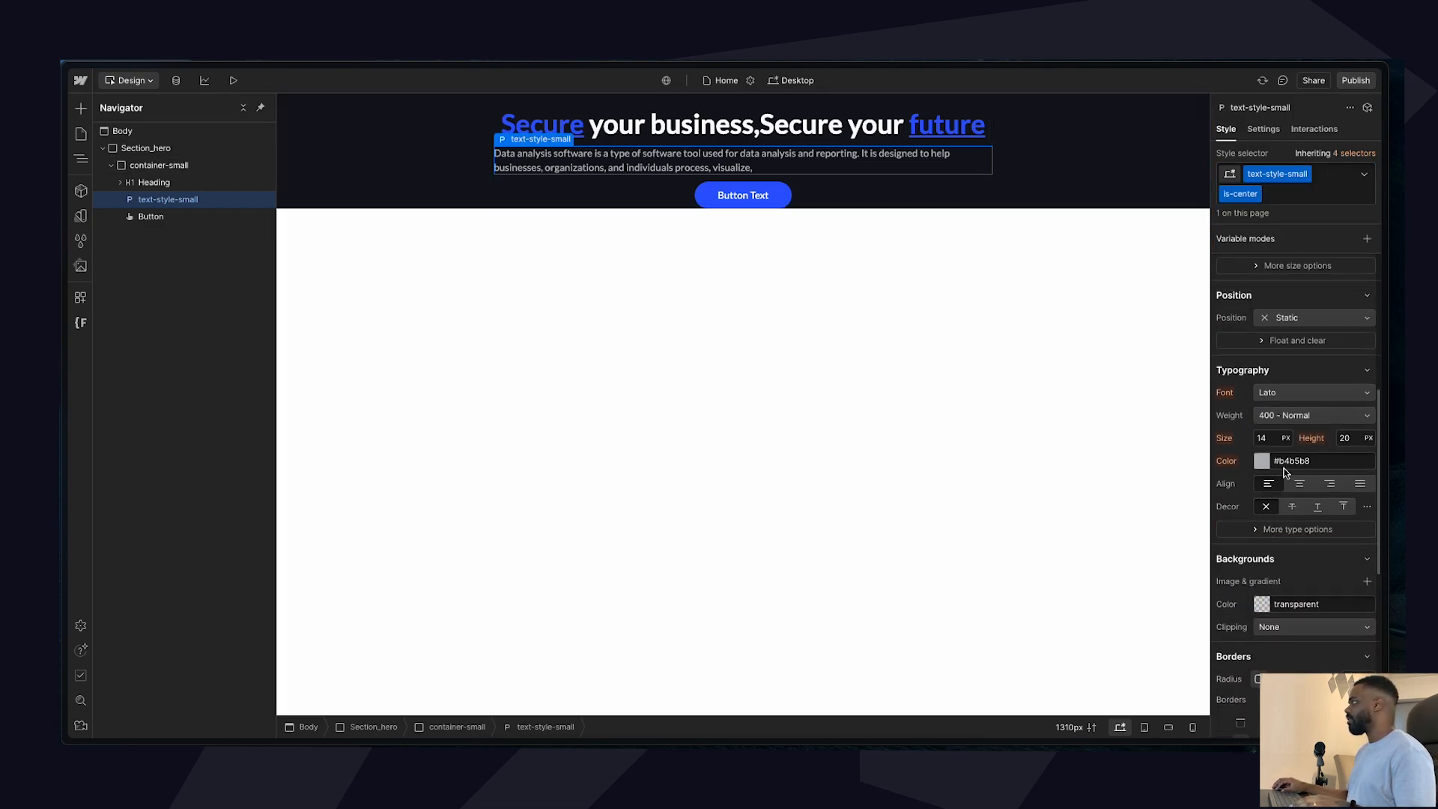
{"action": "left_click", "coordinate": [1299, 484]}
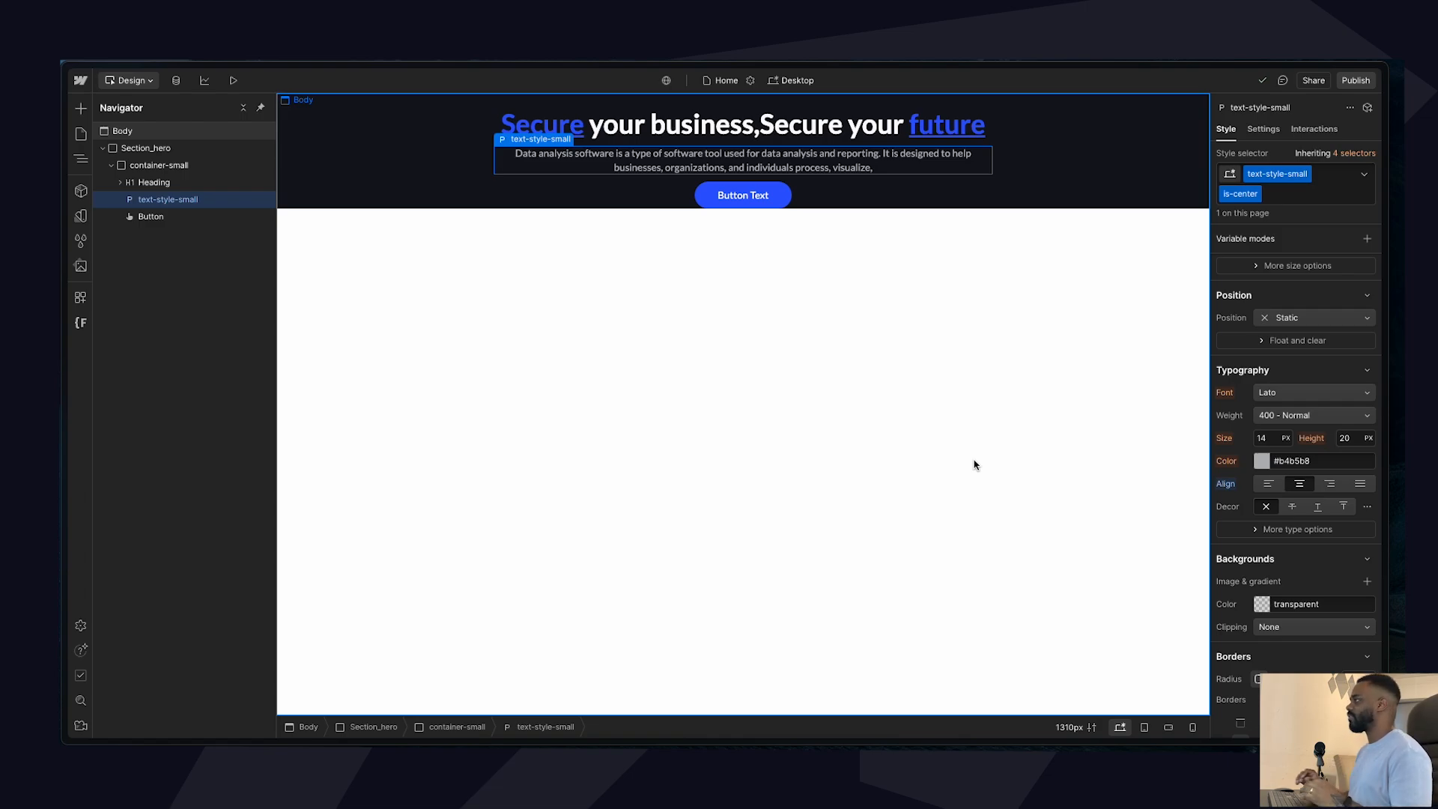
Replace the hero button's label with "Get Started Free" from the Figma design.
{"action": "left_click", "coordinate": [864, 180]}
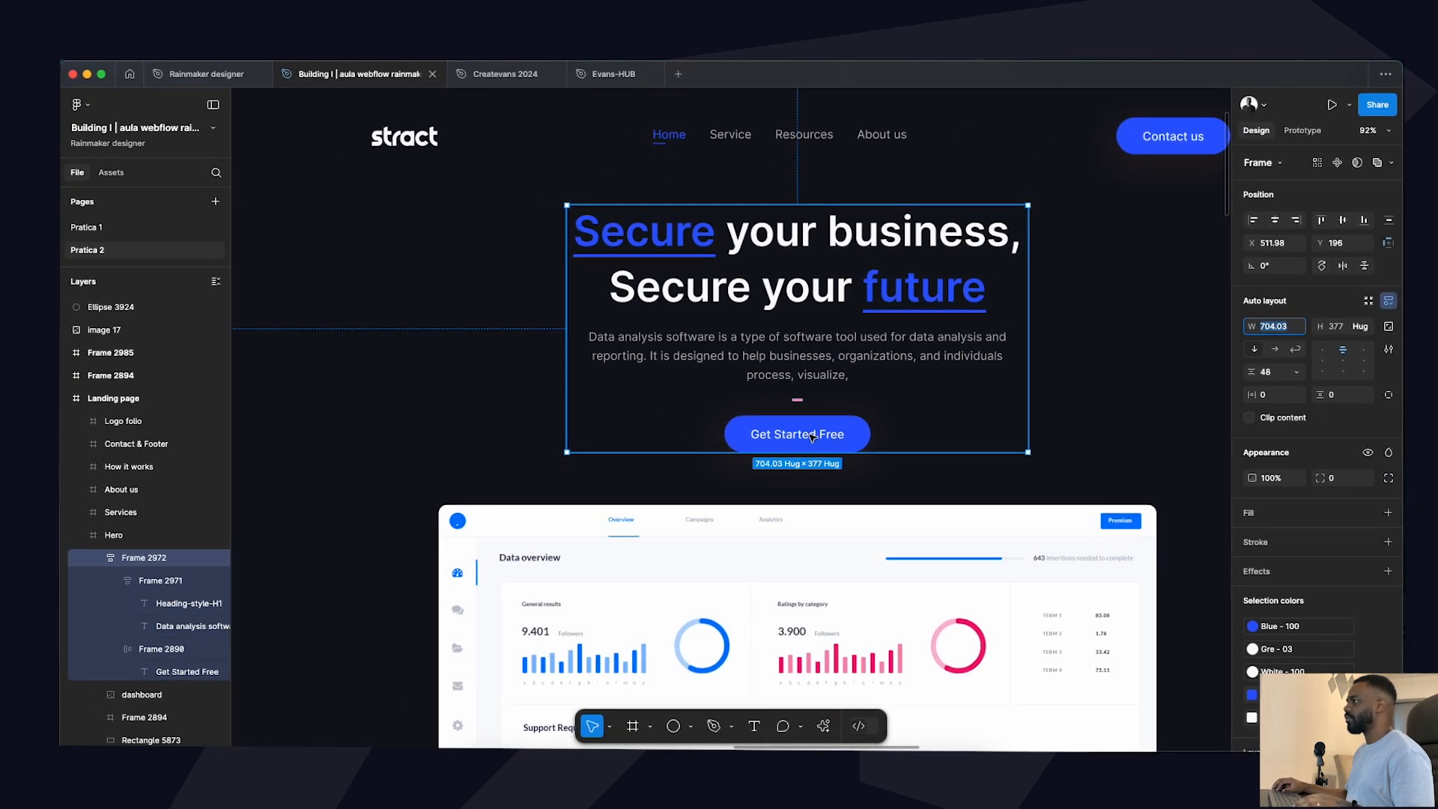
{"action": "left_click", "coordinate": [812, 434]}
{"action": "key", "text": "Escape"}
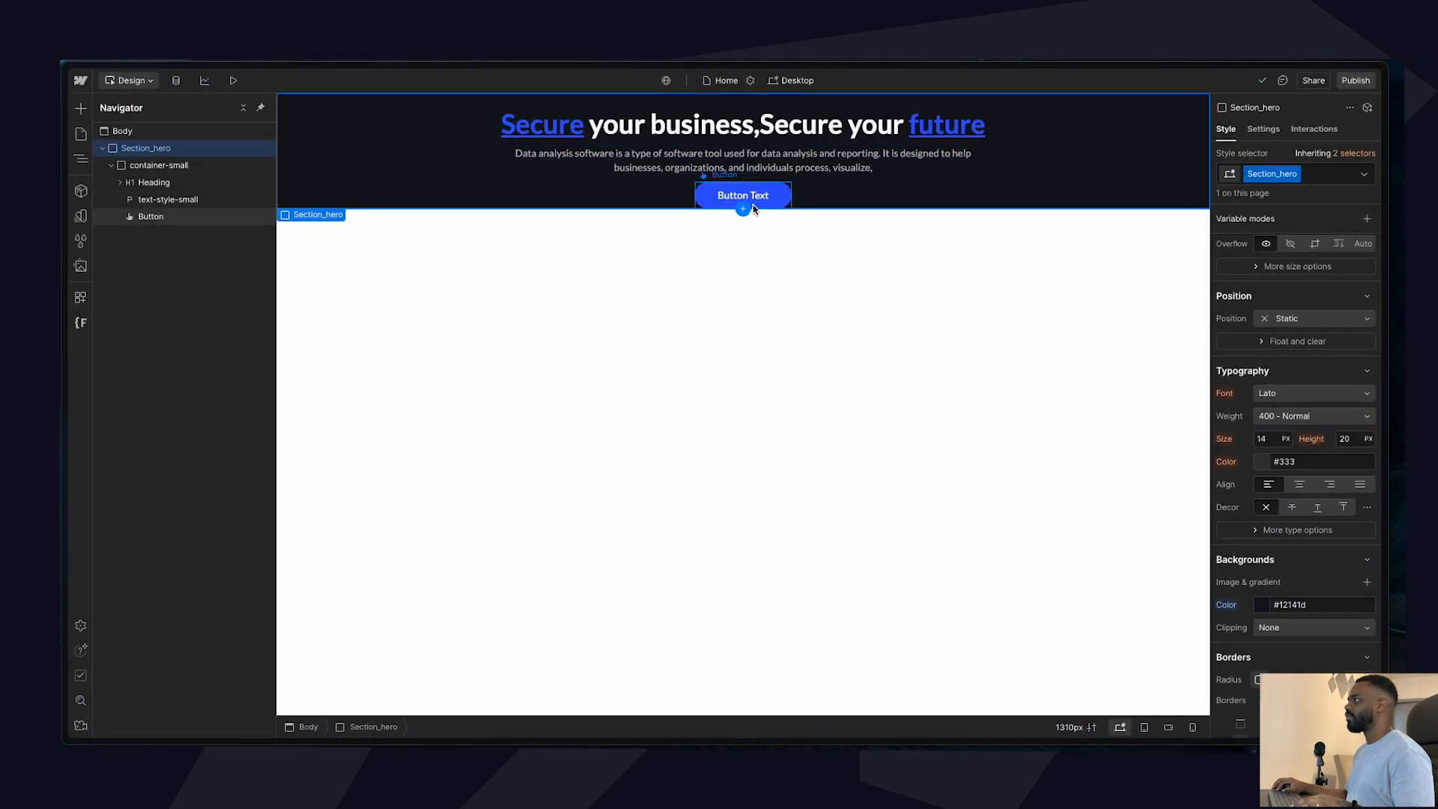
{"action": "double_click", "coordinate": [760, 195]}
{"action": "type", "text": "Get Started Free"}
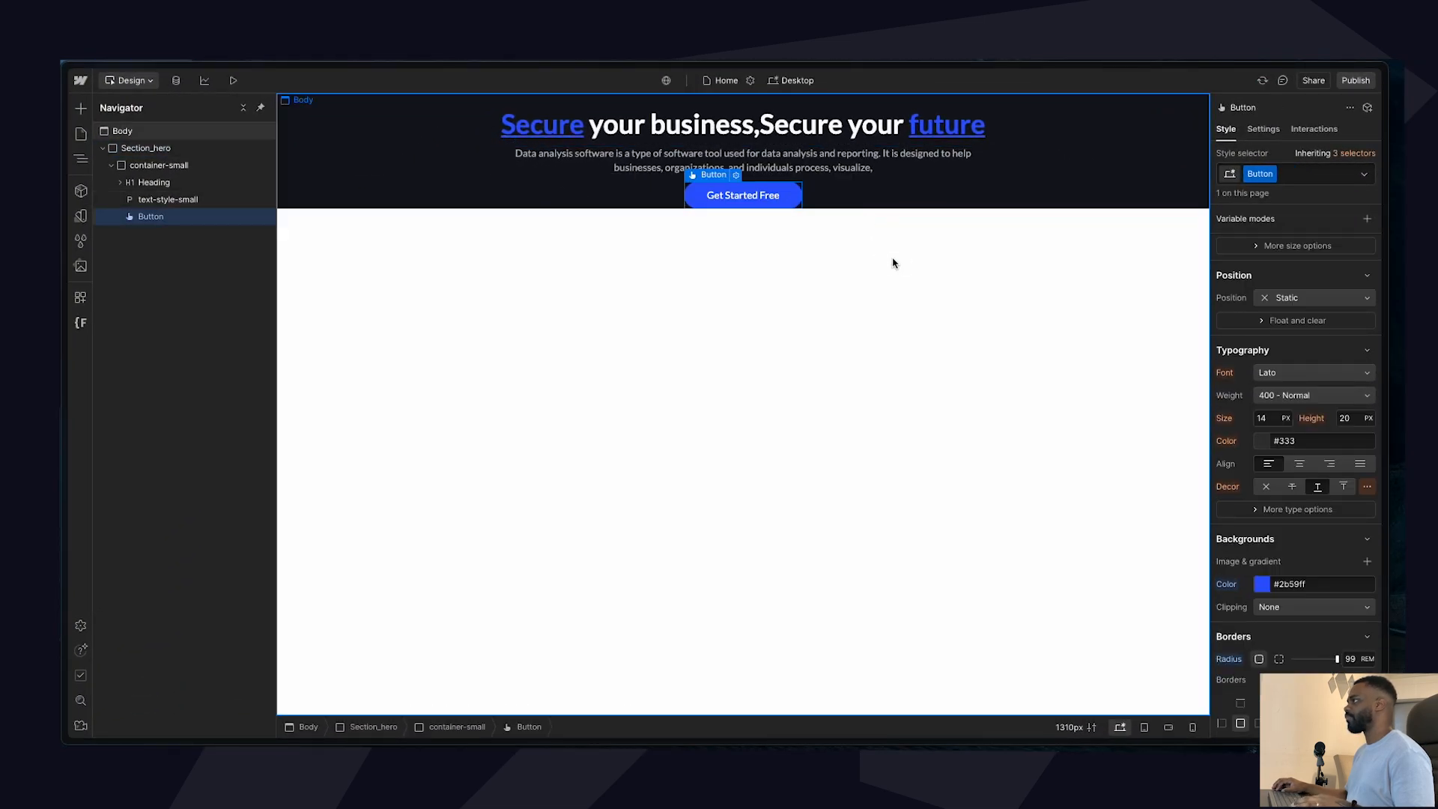
{"action": "left_click", "coordinate": [892, 266]}
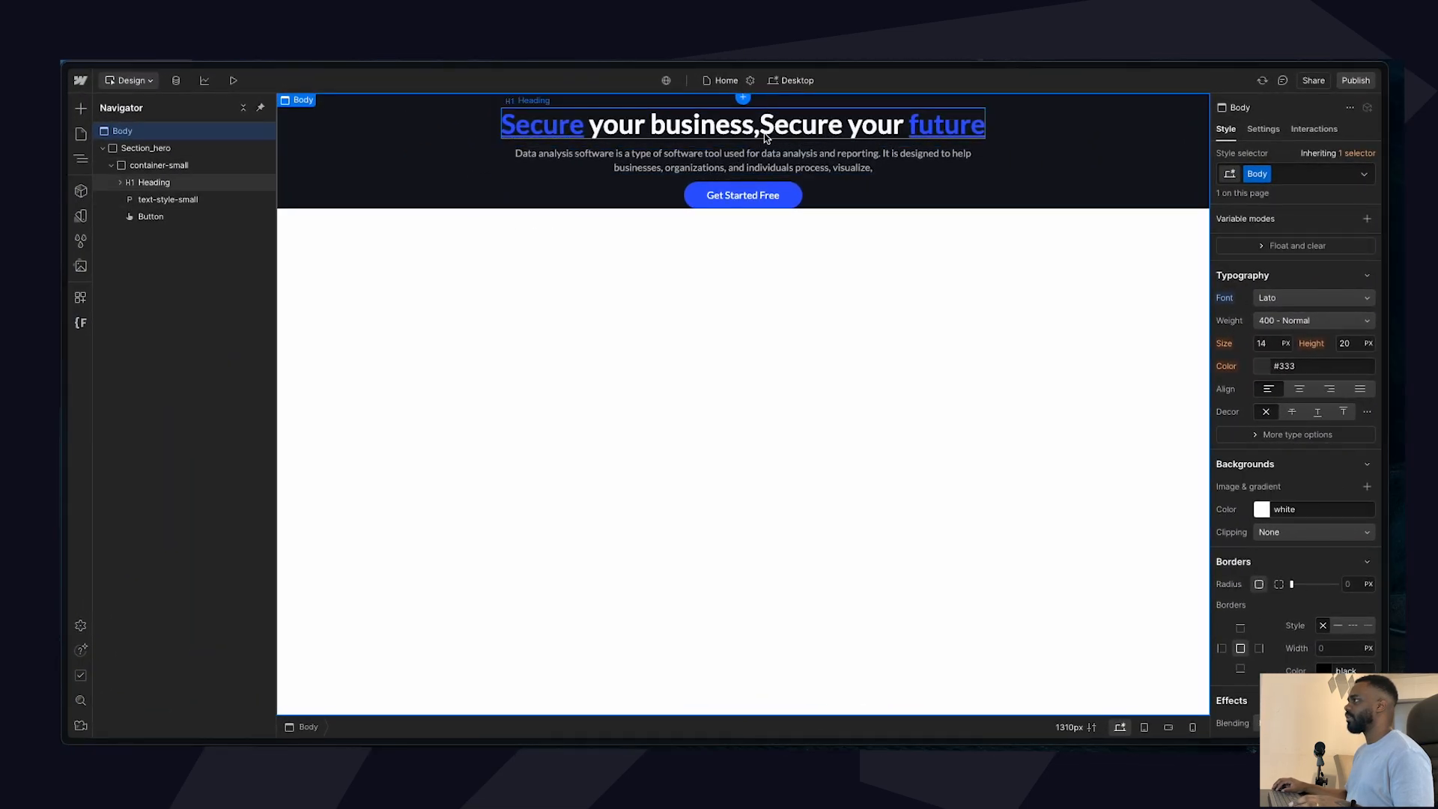
Insert a line break in the heading so that "Secure your future" starts on the second line.
{"action": "double_click", "coordinate": [765, 128]}
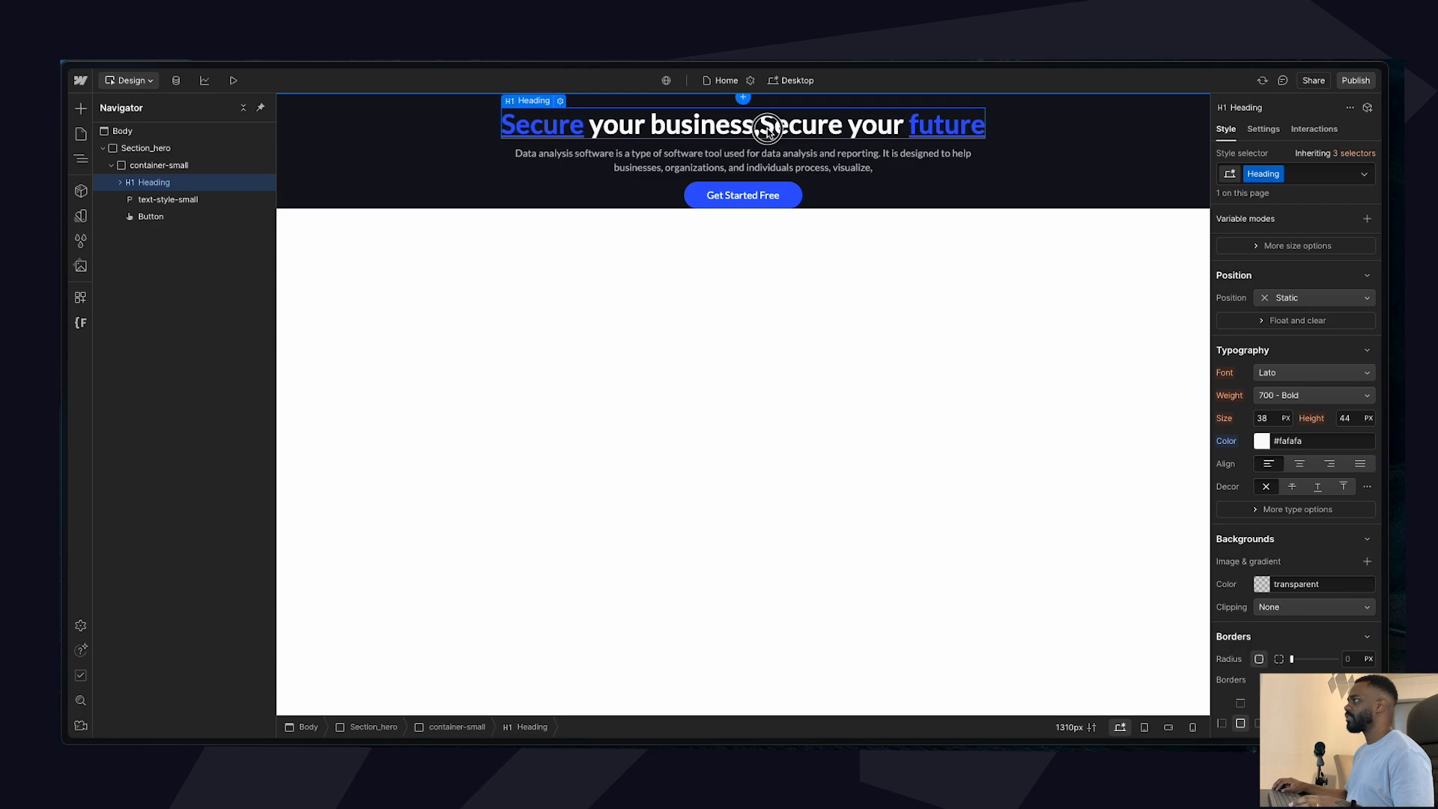
{"action": "key", "text": "shift+Return"}
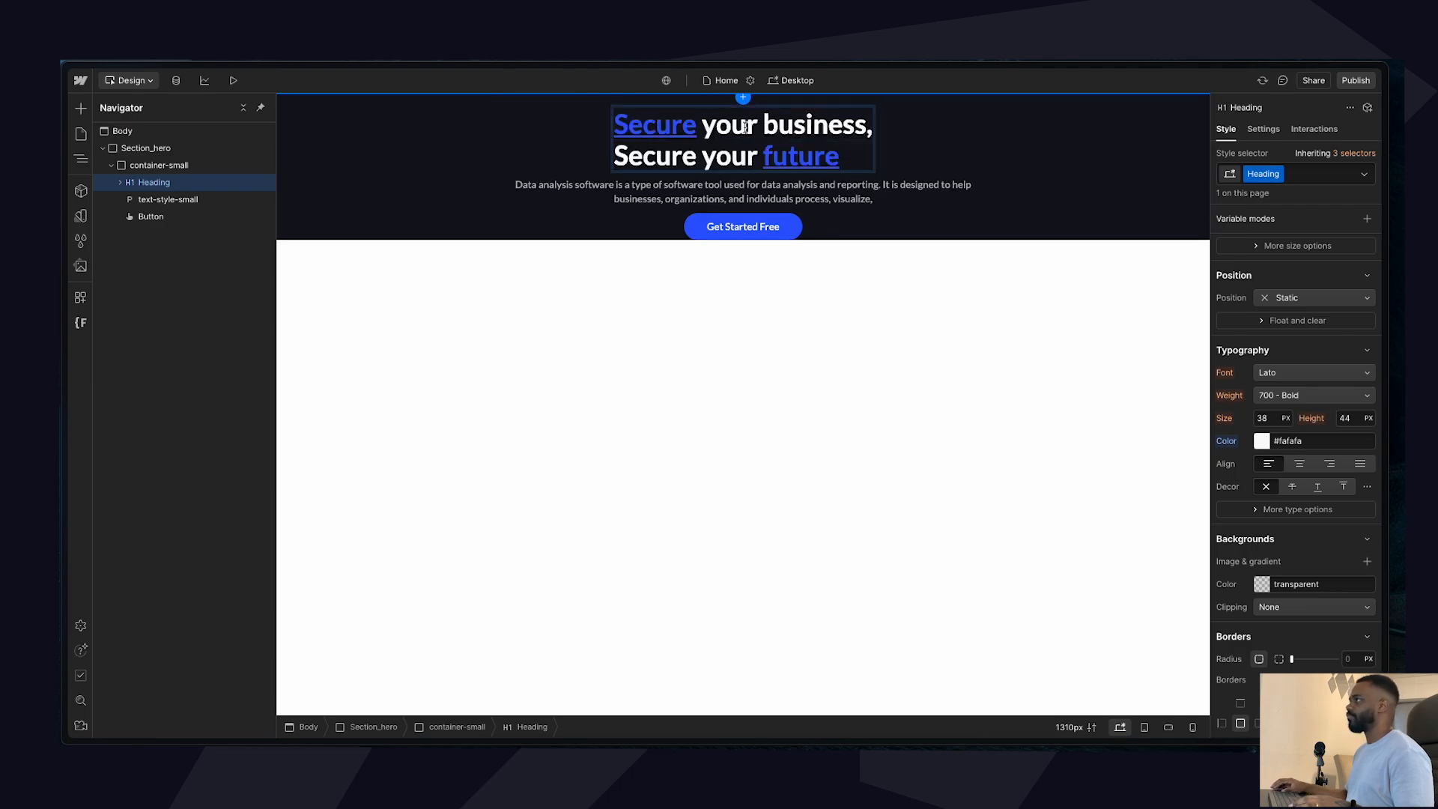
{"action": "key", "text": "super+a"}
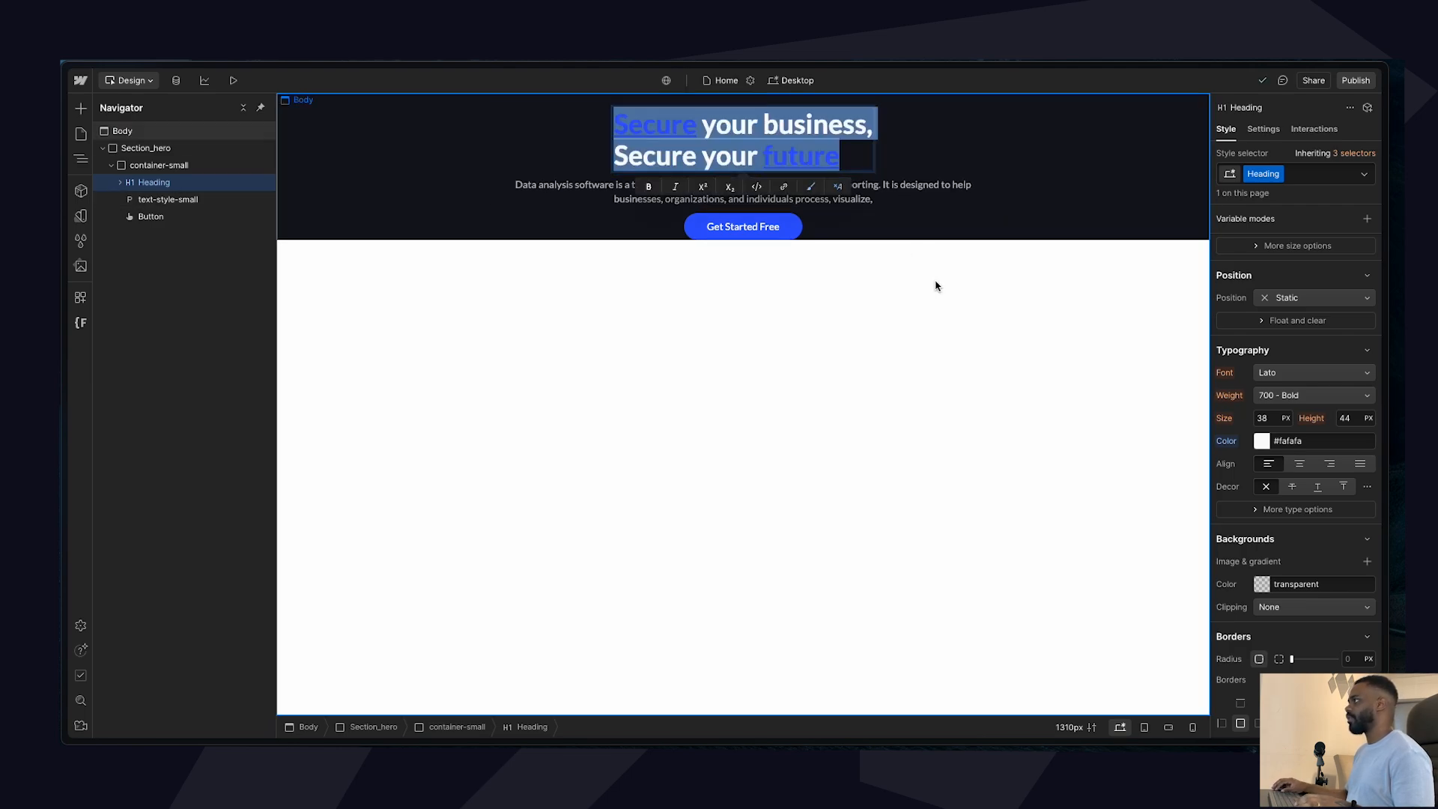
{"action": "left_click", "coordinate": [827, 281]}
Rename the heading's class to text-style-h1.
{"action": "left_click", "coordinate": [772, 161]}
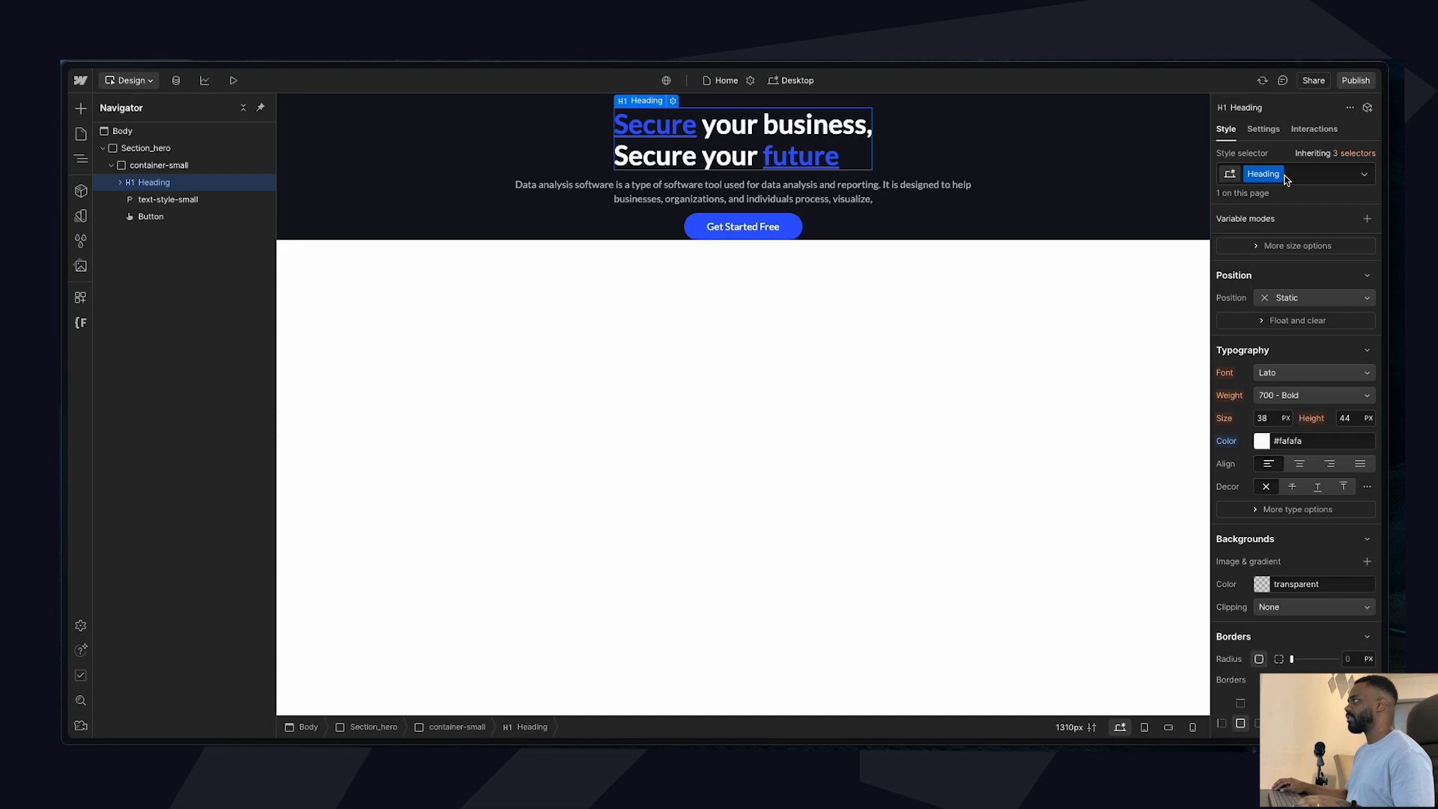
{"action": "left_click", "coordinate": [1286, 180]}
{"action": "left_click", "coordinate": [1279, 193]}
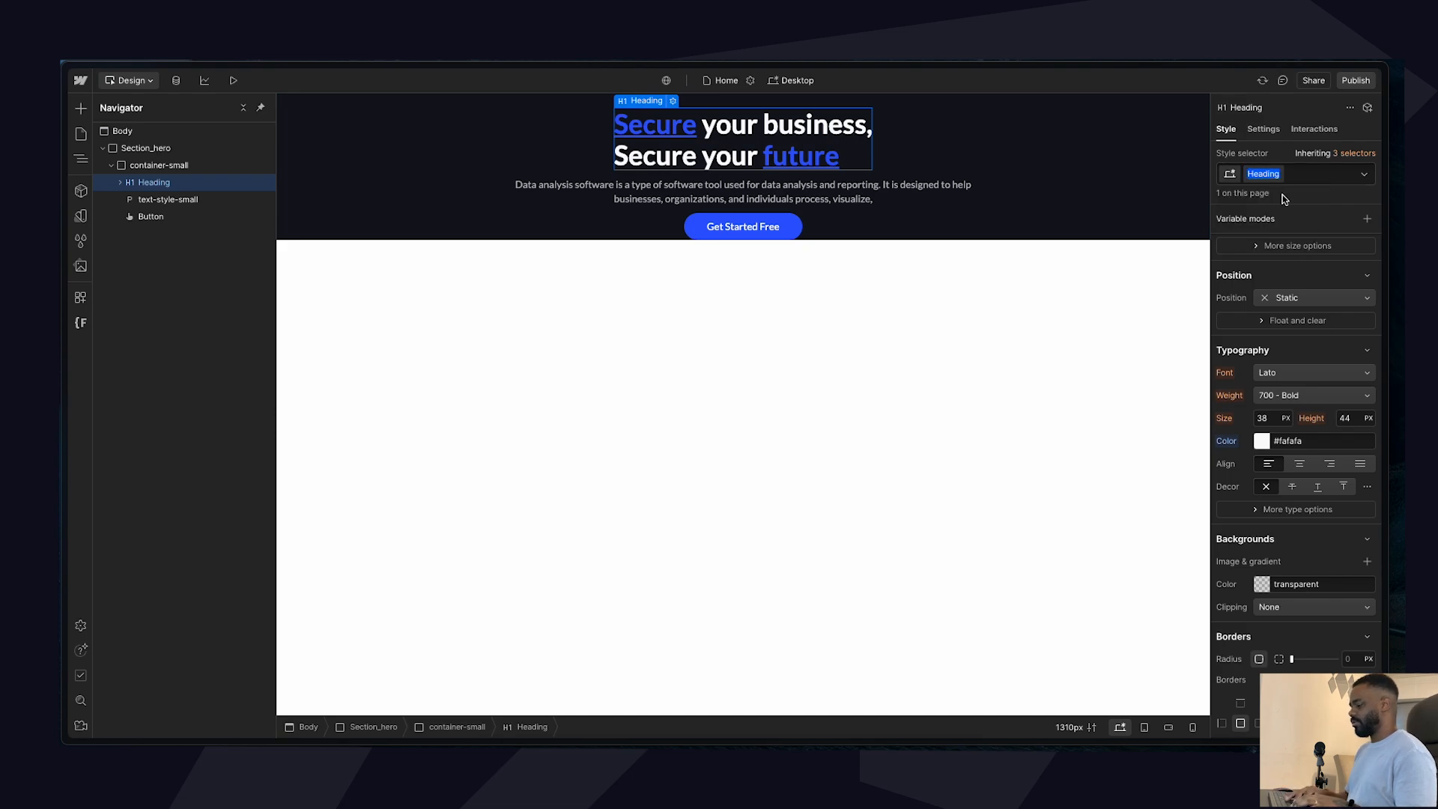
{"action": "type", "text": "tes"}
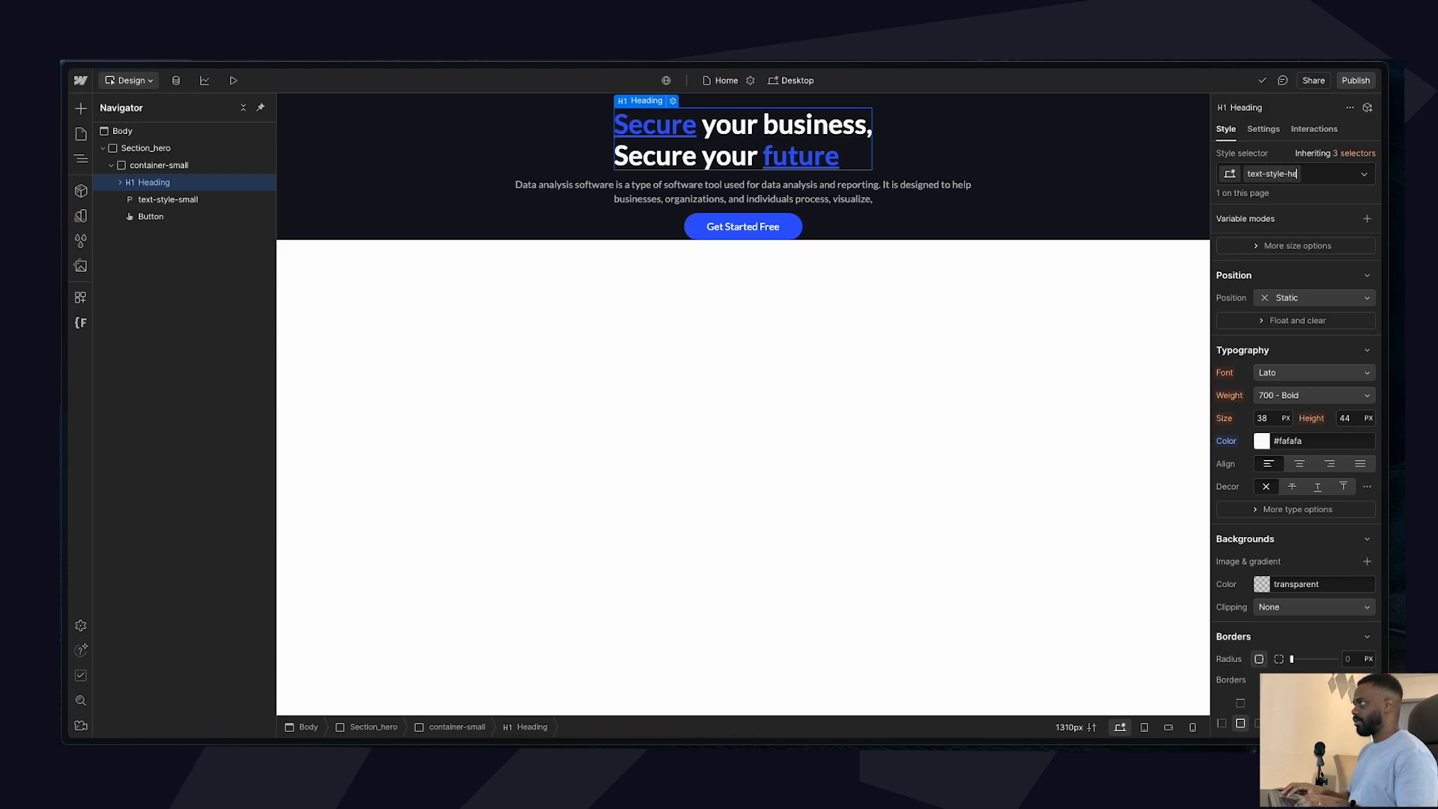
{"action": "type", "text": "t-style-h1"}
{"action": "key", "text": "Return"}
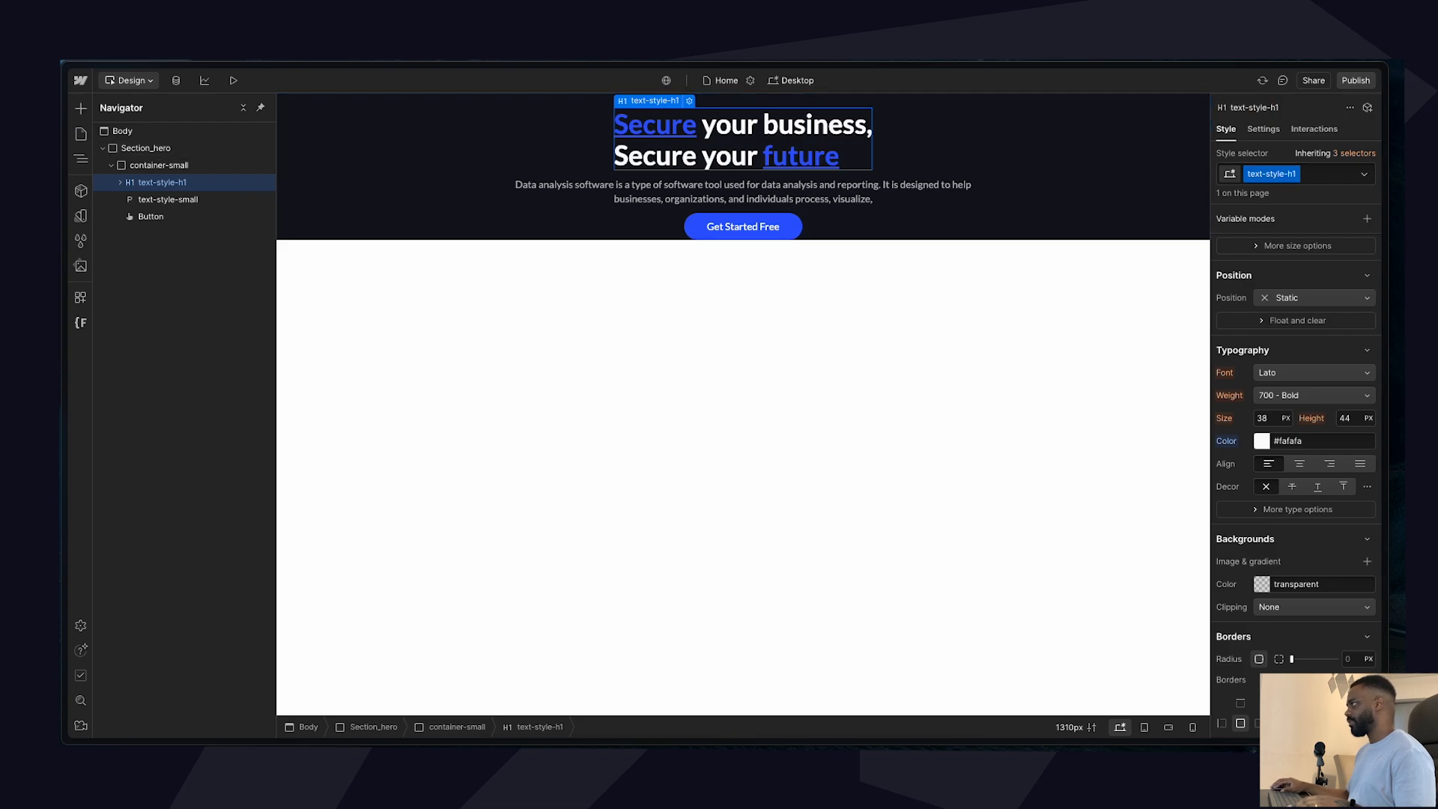
Add the combo class "is center" to the heading and set its text alignment to center.
{"action": "type", "text": "is cen"}
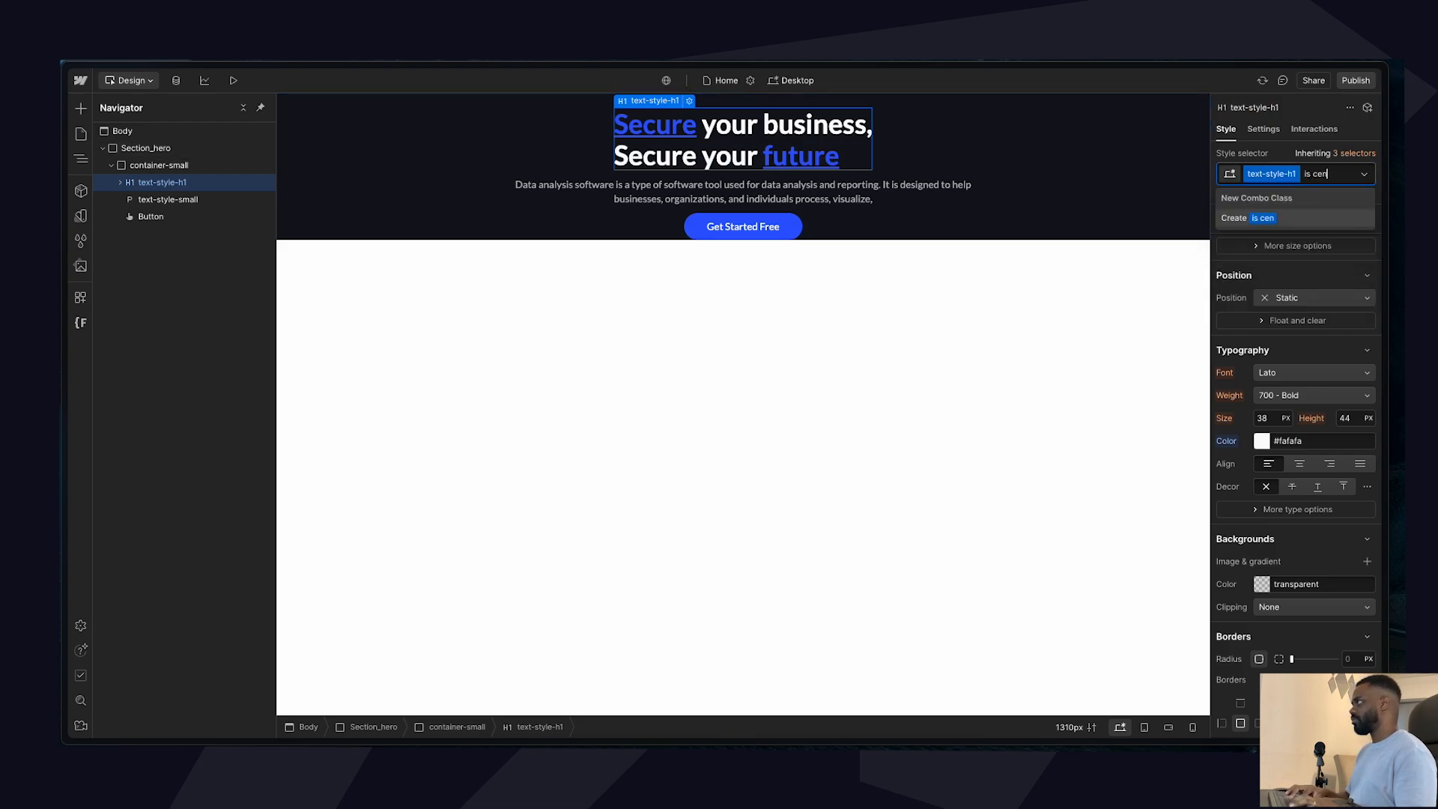
{"action": "type", "text": "ter"}
{"action": "key", "text": "Return"}
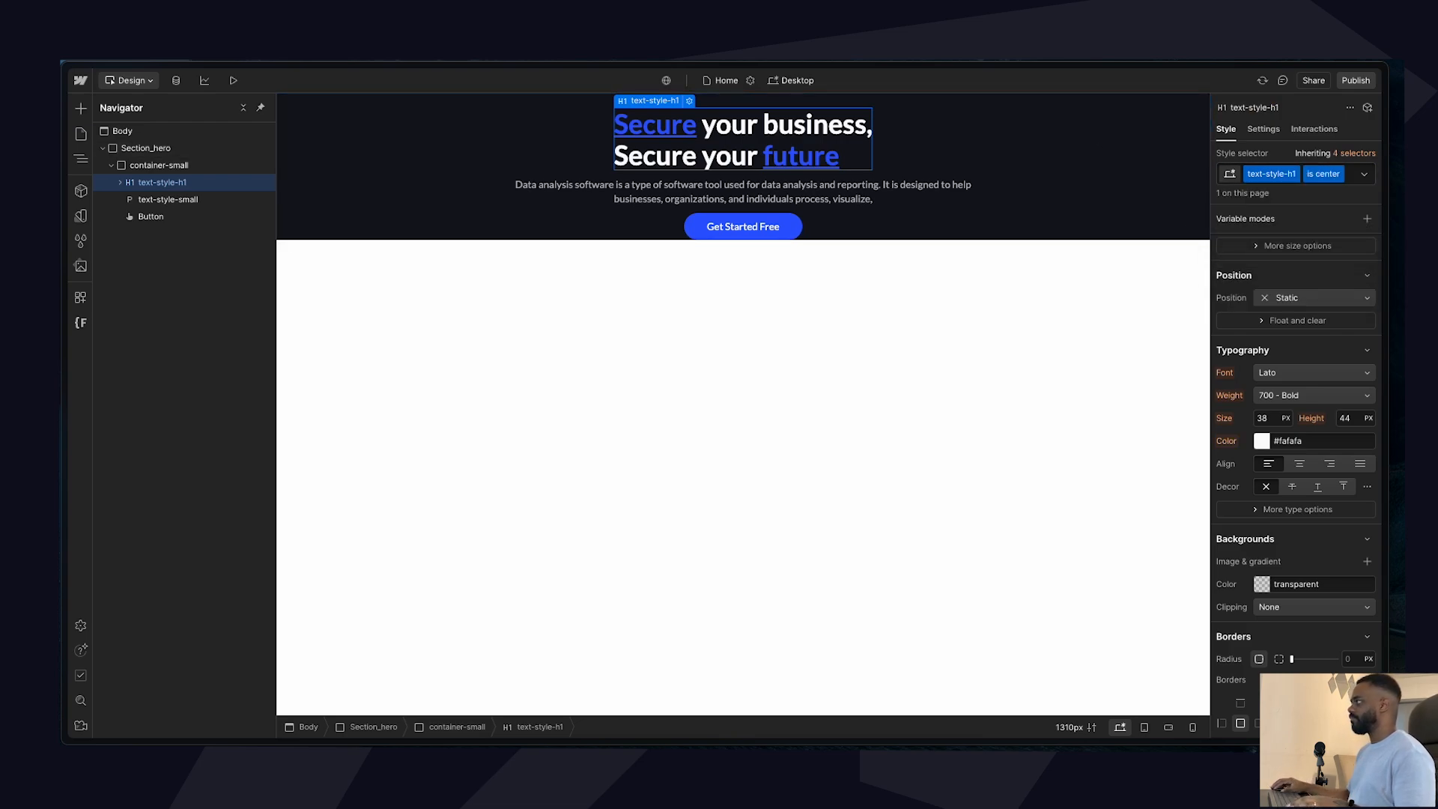
{"action": "left_click", "coordinate": [1300, 464]}
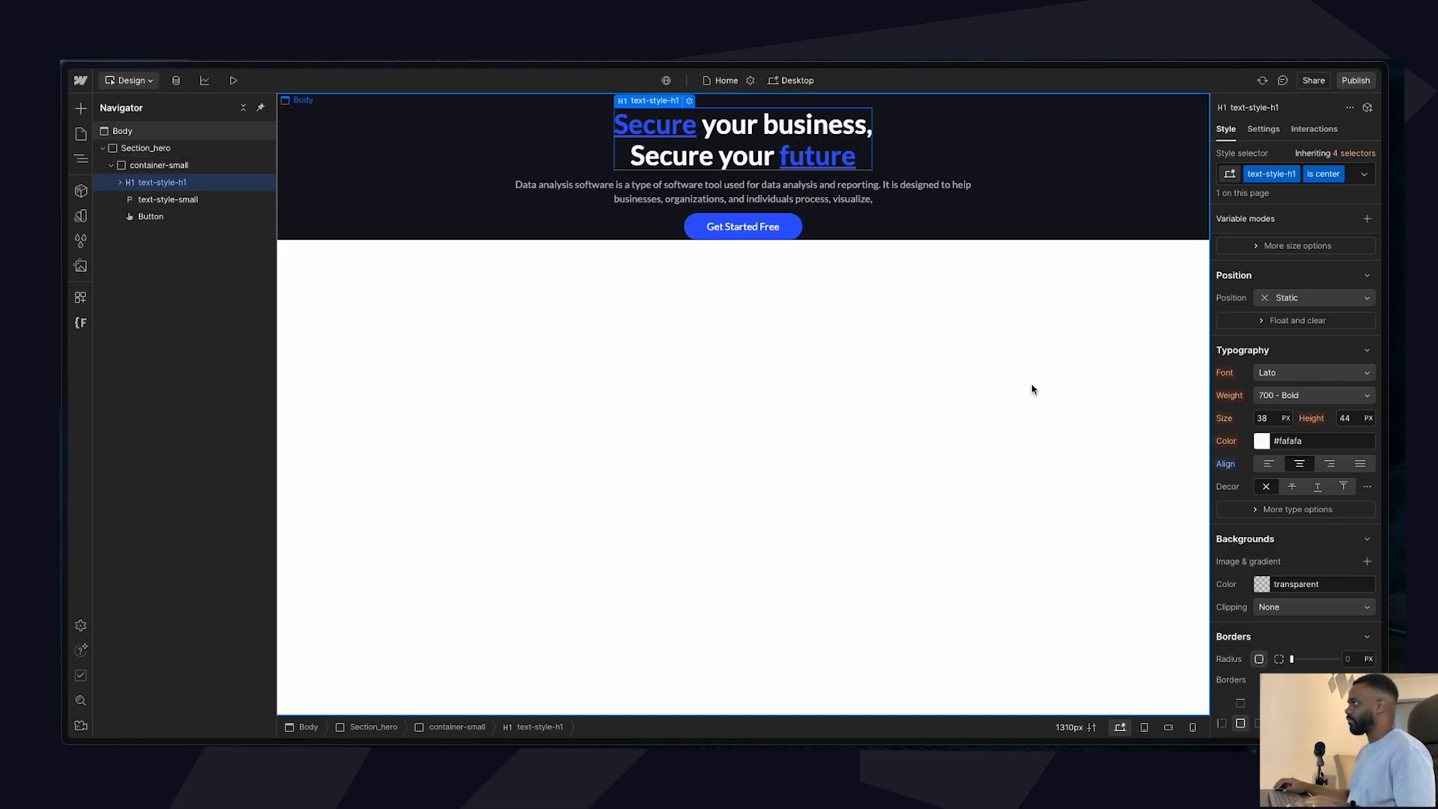
Insert a line break in the hero paragraph after "data analysis and reporting.".
{"action": "left_click", "coordinate": [883, 187]}
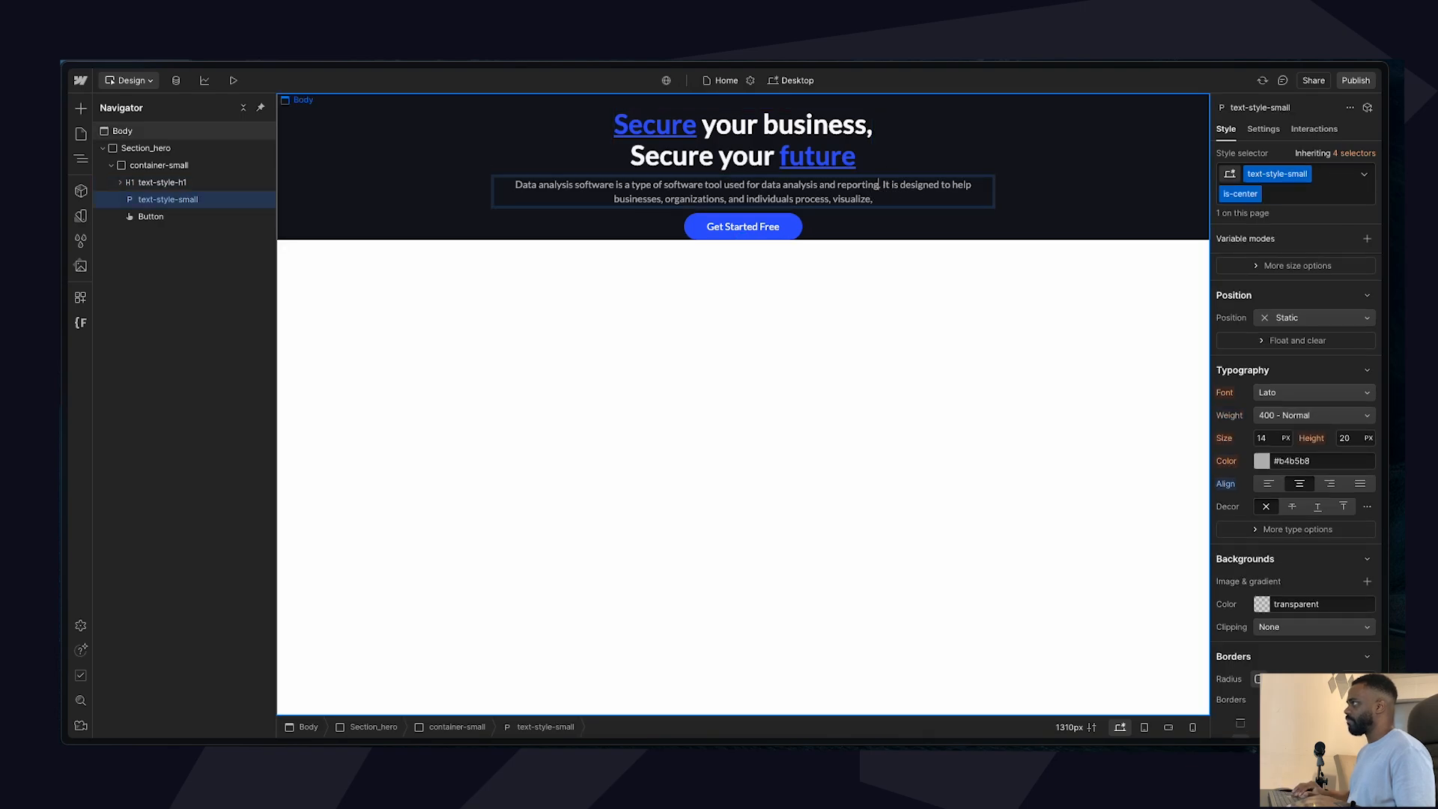
{"action": "key", "text": "Return"}
{"action": "left_click", "coordinate": [932, 372]}
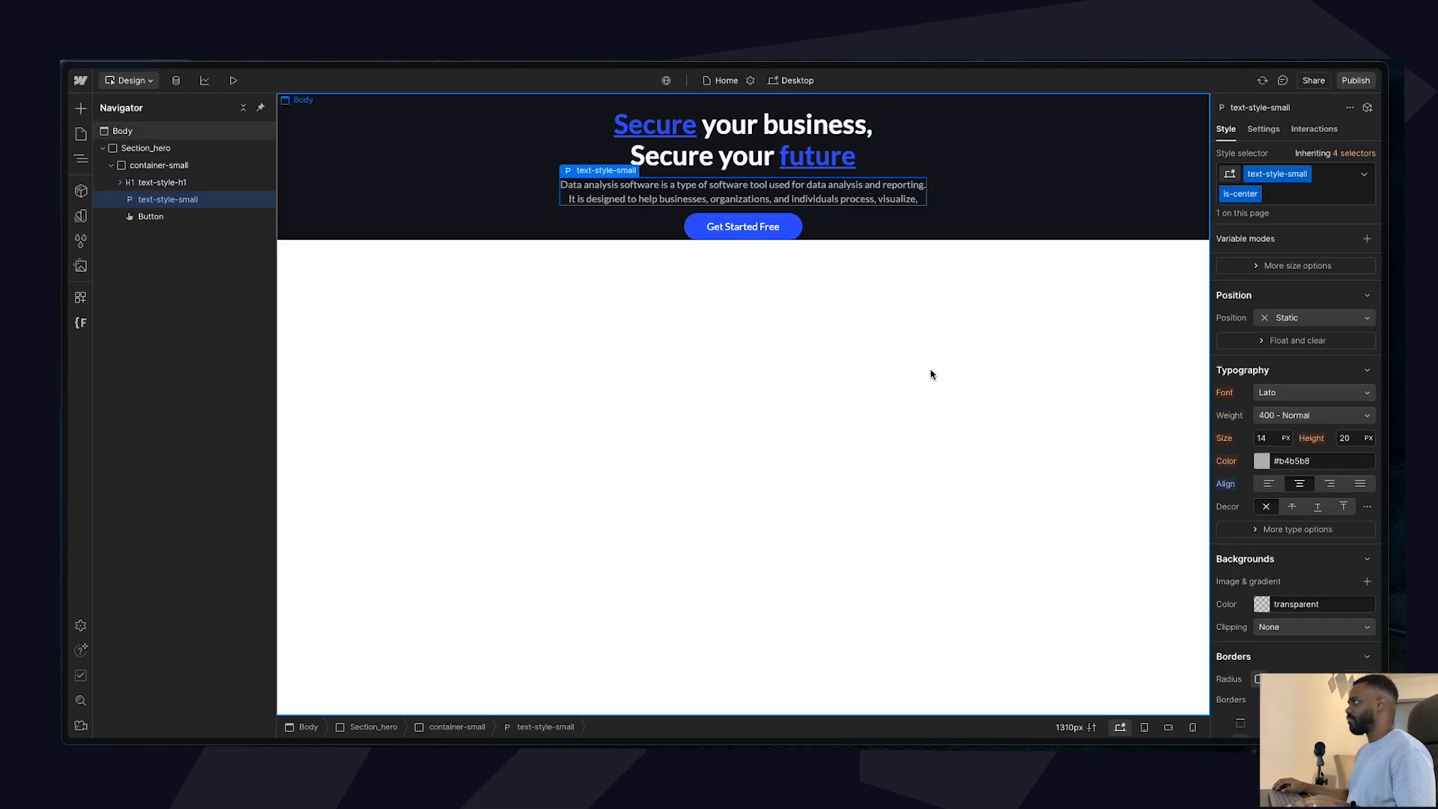
Compare the hero with the Figma design and select the dashboard image below the hero button in Figma.
{"action": "key", "text": "super+Tab"}
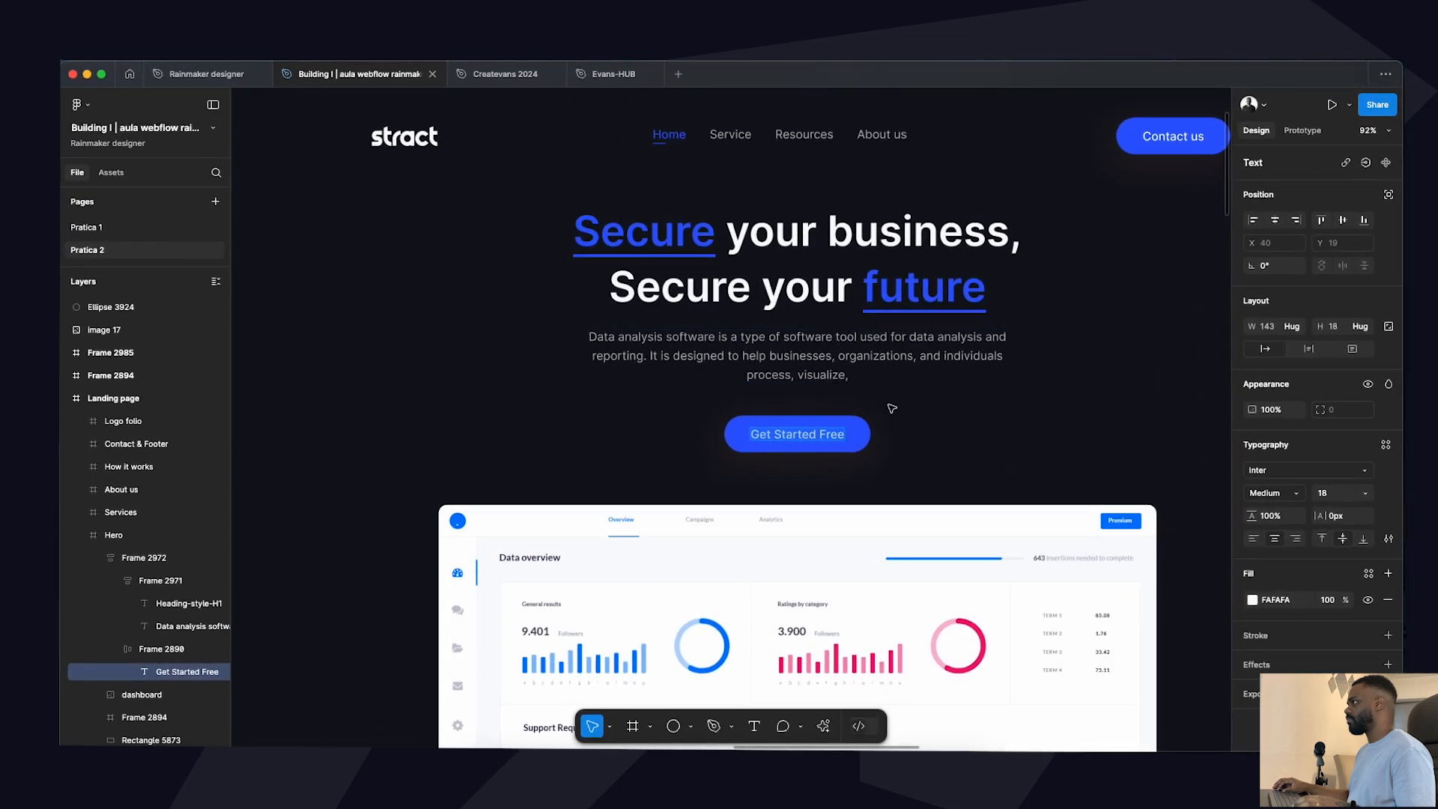
{"action": "key", "text": "super+Tab"}
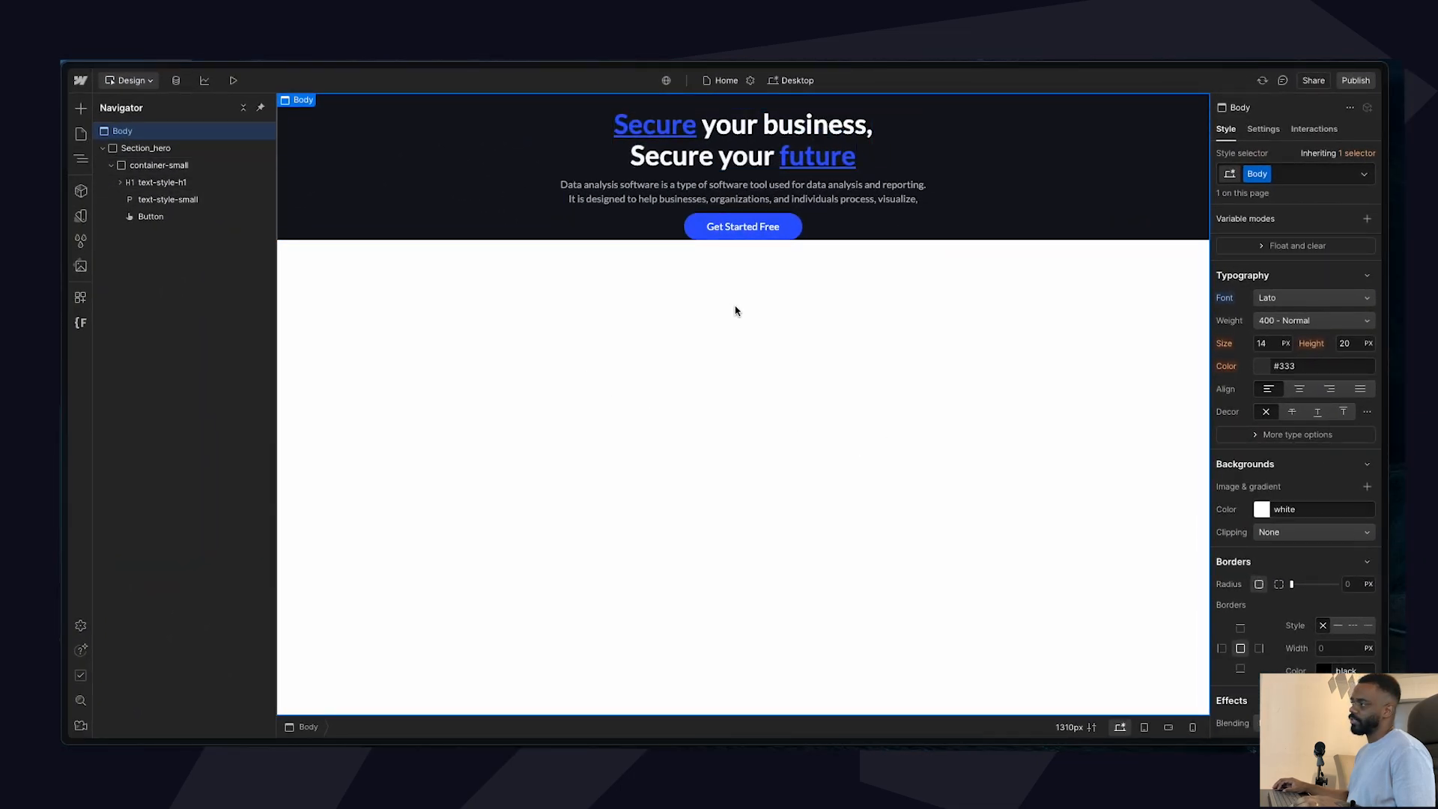
{"action": "key", "text": "super+Tab"}
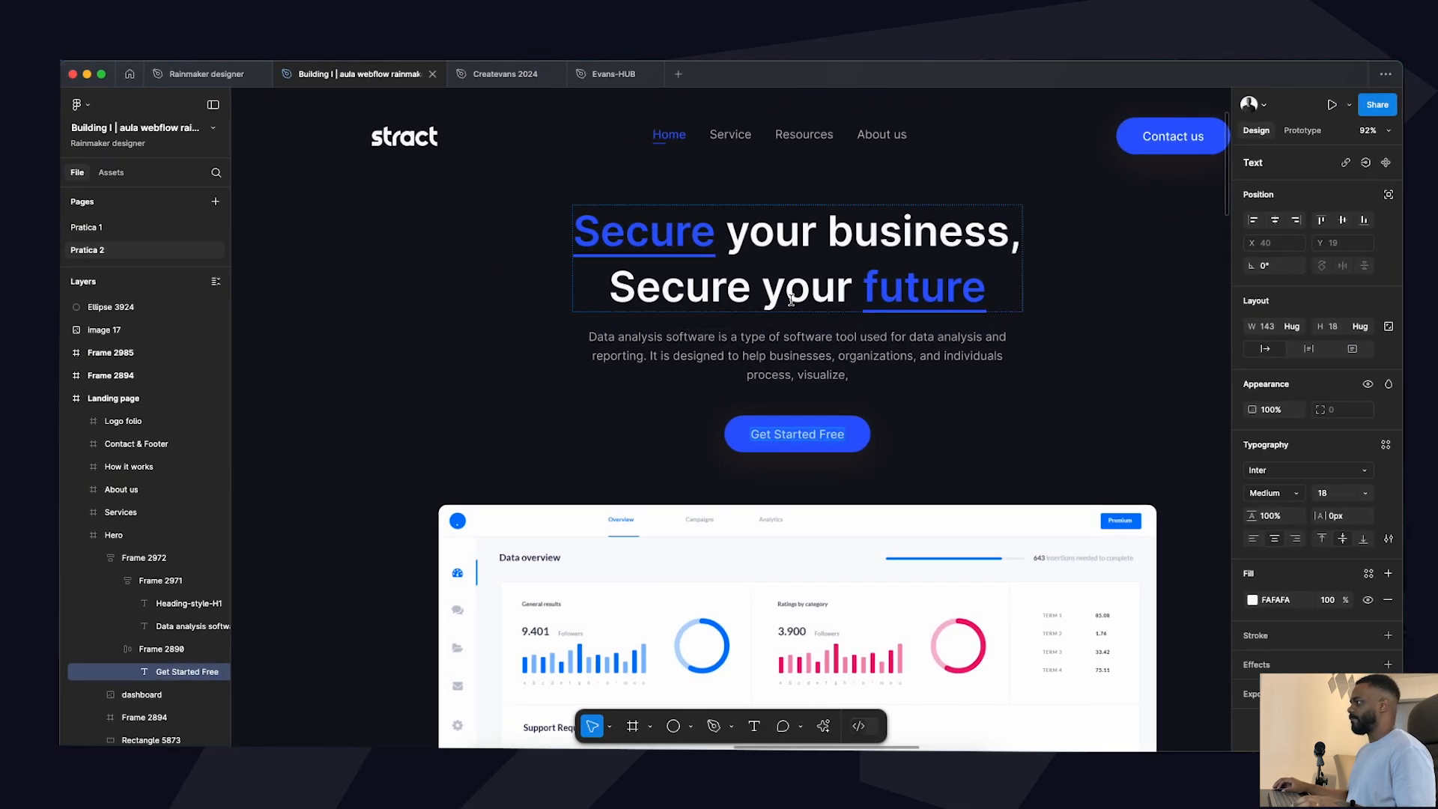
{"action": "key", "text": "super+Tab"}
{"action": "key", "text": "super+Tab"}
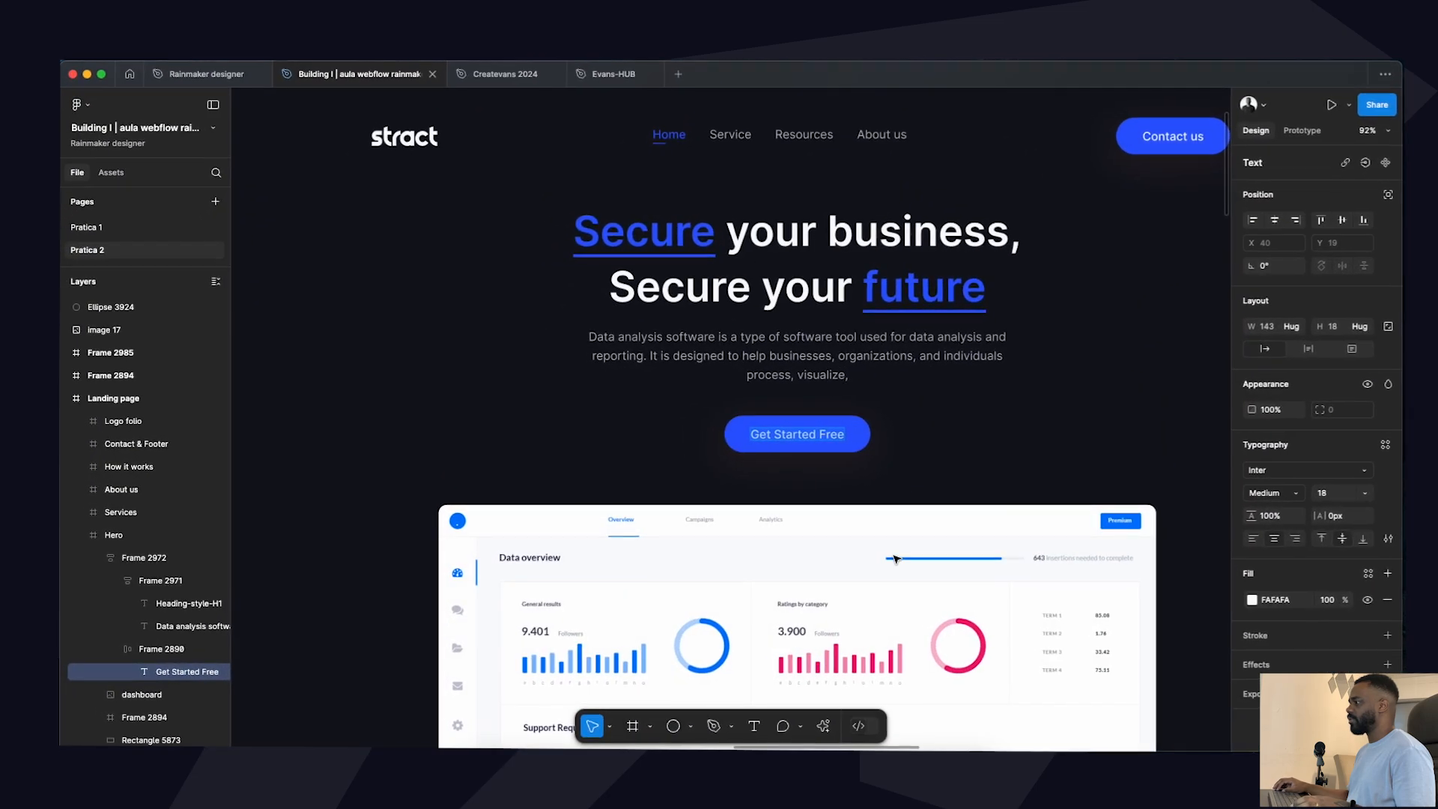
{"action": "left_click", "coordinate": [865, 545]}
{"action": "scroll", "coordinate": [1308, 520], "scroll_direction": "down", "scroll_amount": 1}
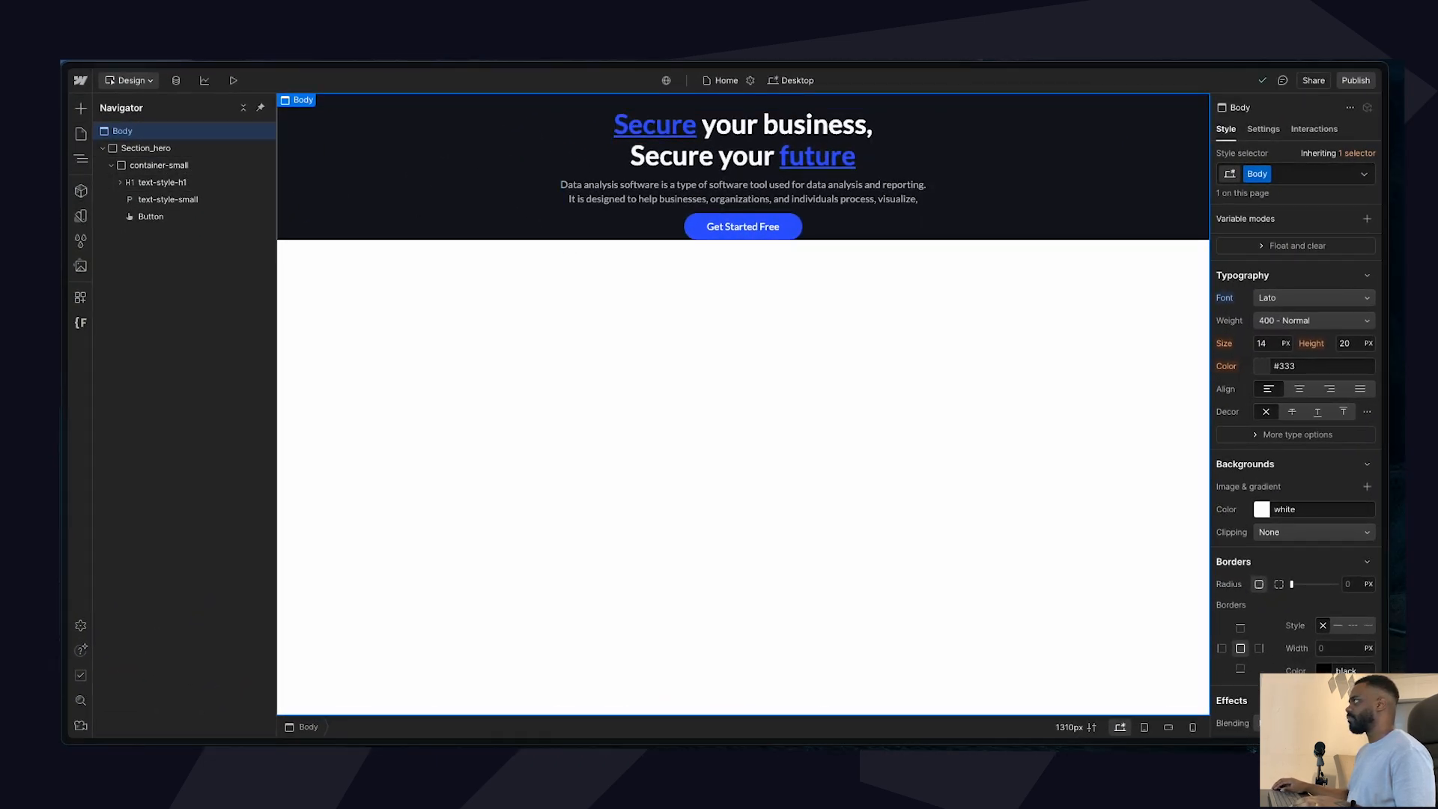
Try placing dashboard.png directly in the Webflow page body, outside the hero section.
{"action": "left_click_drag", "start_coordinate": [1102, 370], "coordinate": [704, 391]}
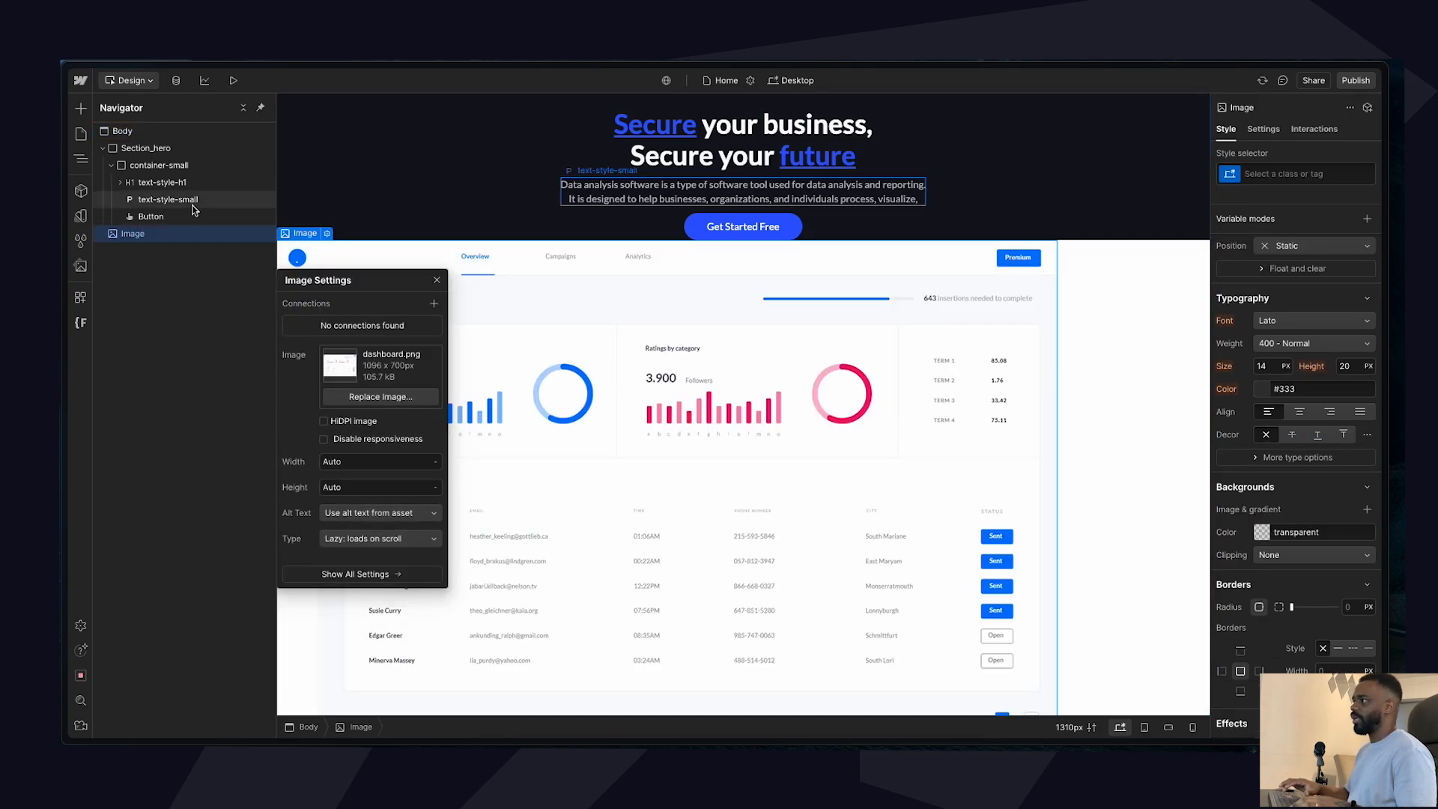
{"action": "key", "text": "Delete"}
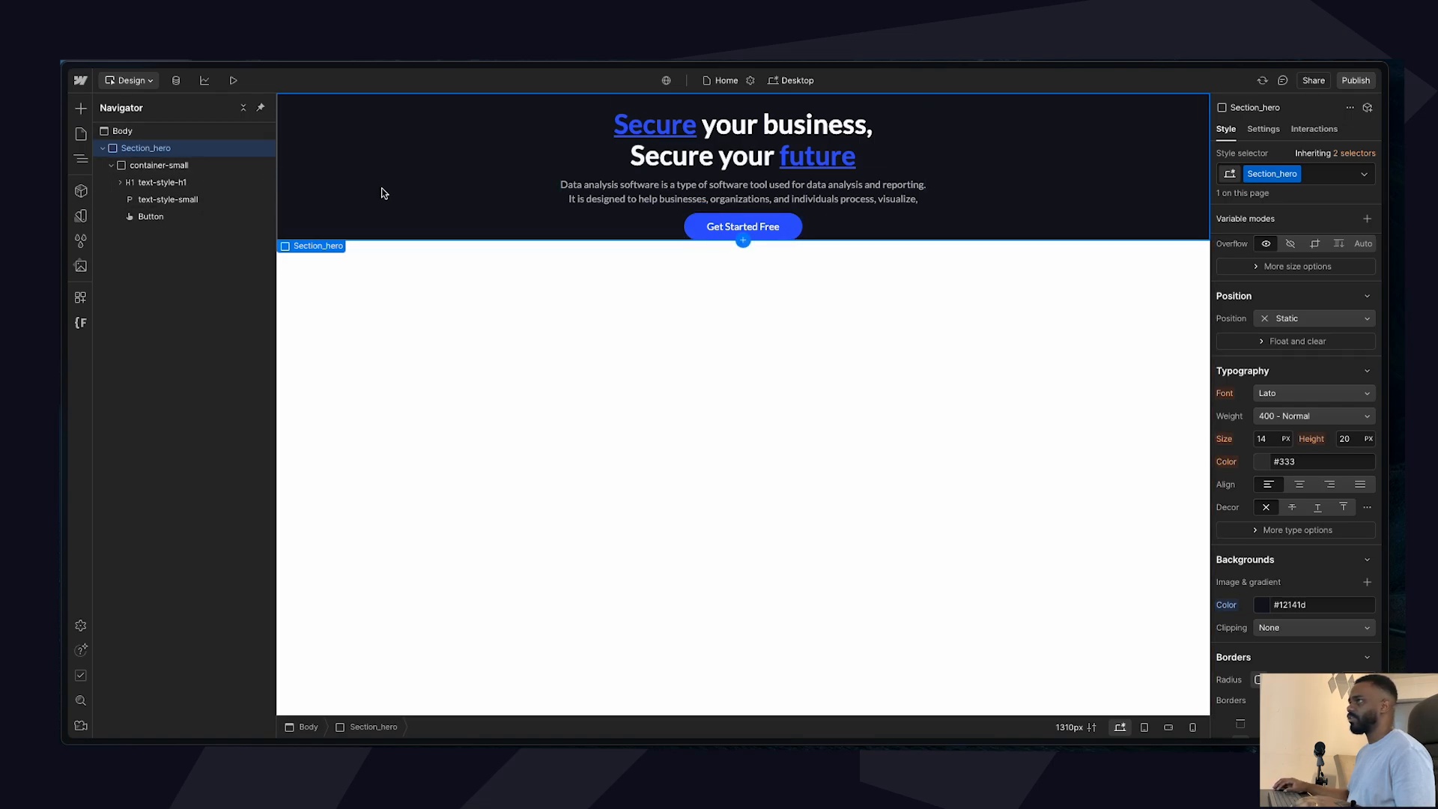
Add a Div Block inside Section_hero, after container-small.
{"action": "left_click", "coordinate": [169, 166]}
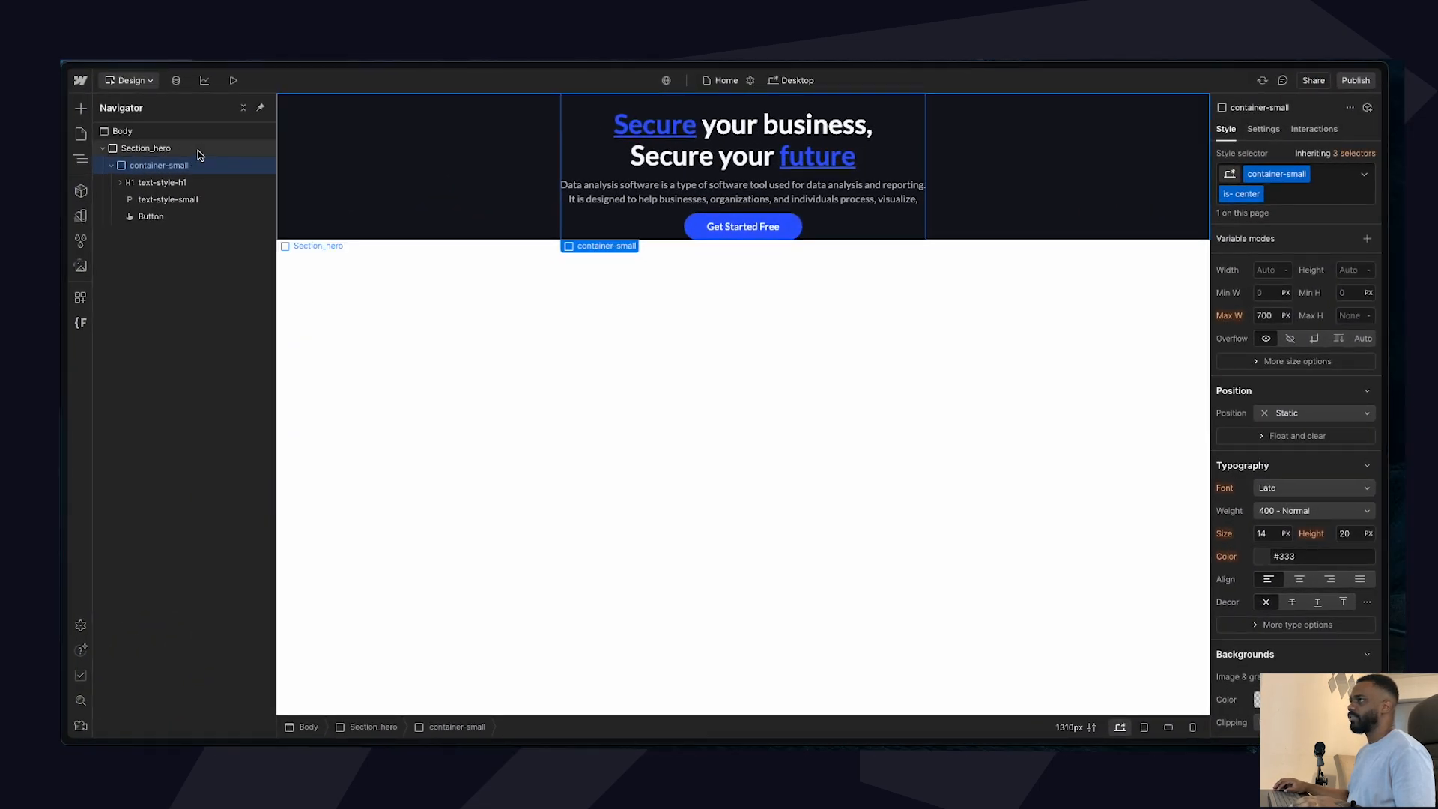
{"action": "left_click", "coordinate": [200, 154]}
{"action": "left_click", "coordinate": [110, 165]}
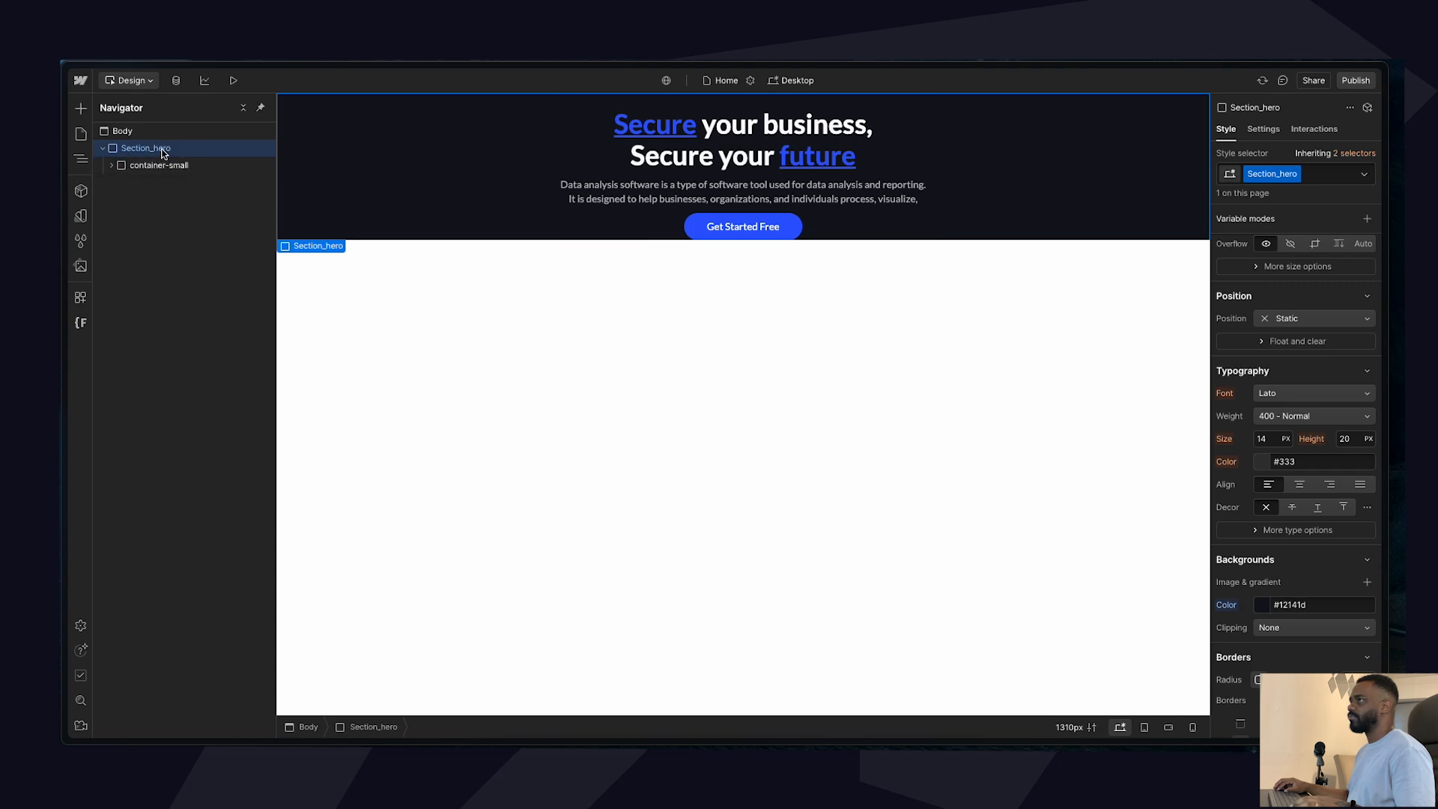
{"action": "key", "text": "super+k"}
{"action": "type", "text": "div"}
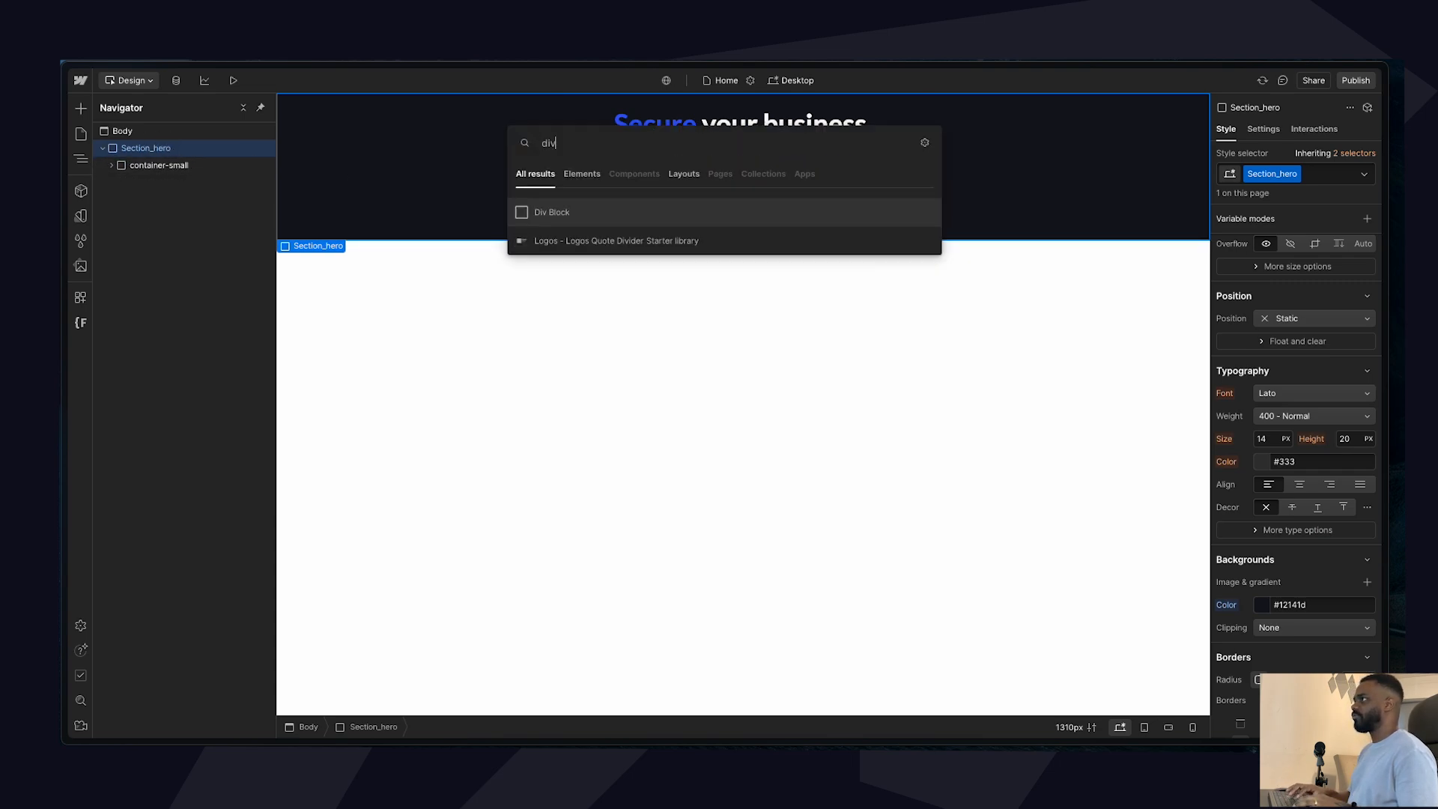
{"action": "key", "text": "Return"}
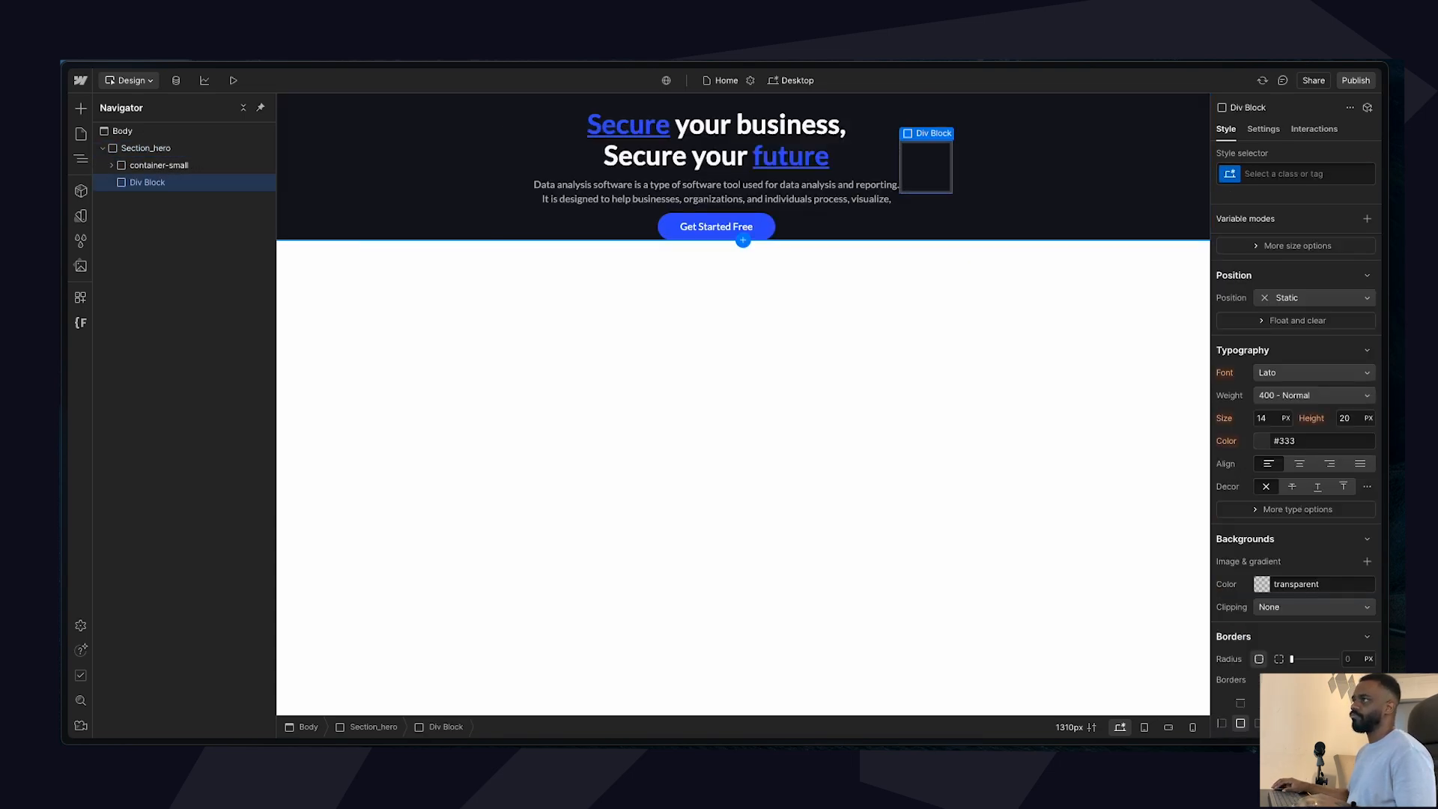
Set the flex direction of Section_hero to vertical.
{"action": "left_click", "coordinate": [150, 148]}
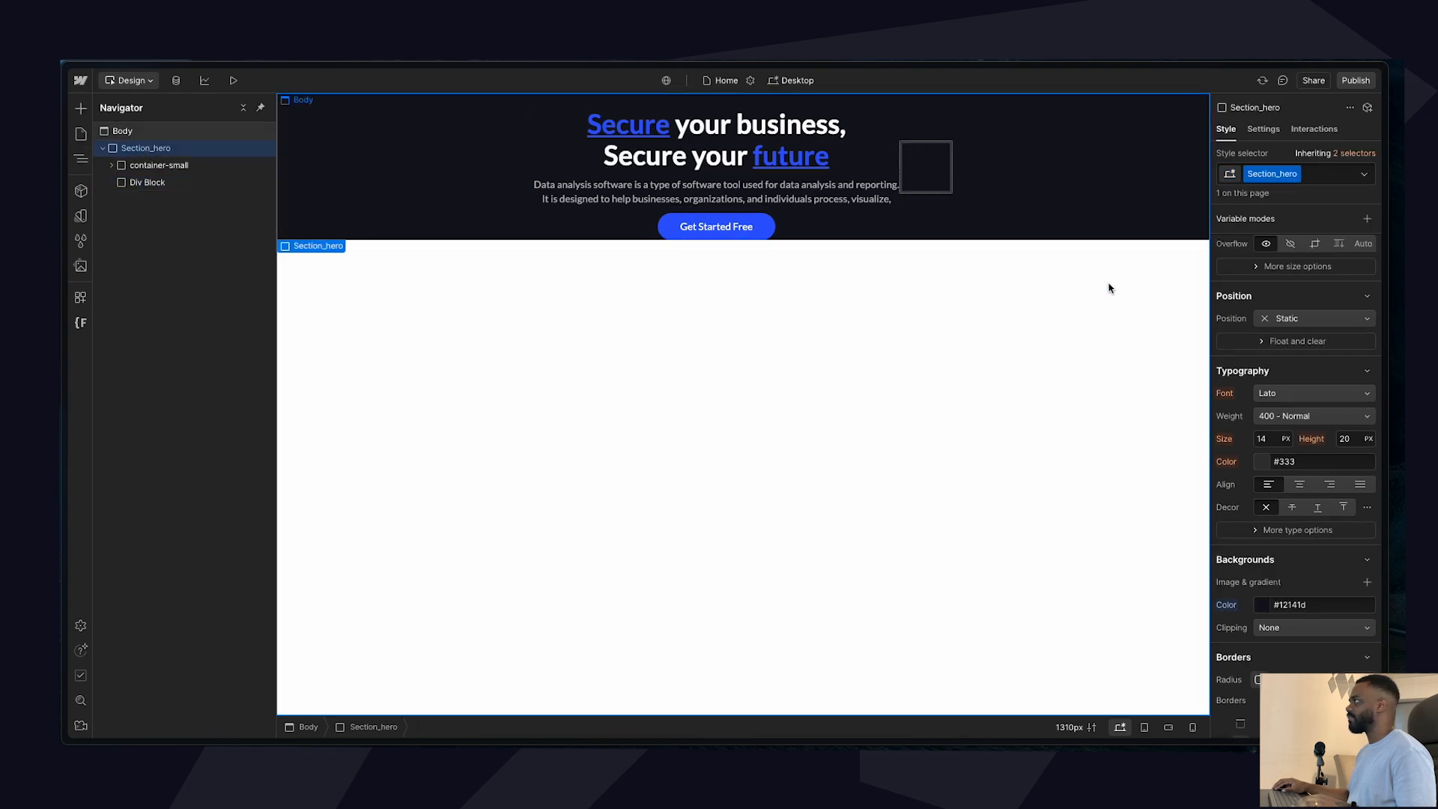
{"action": "scroll", "coordinate": [1272, 328], "scroll_direction": "up", "scroll_amount": 5}
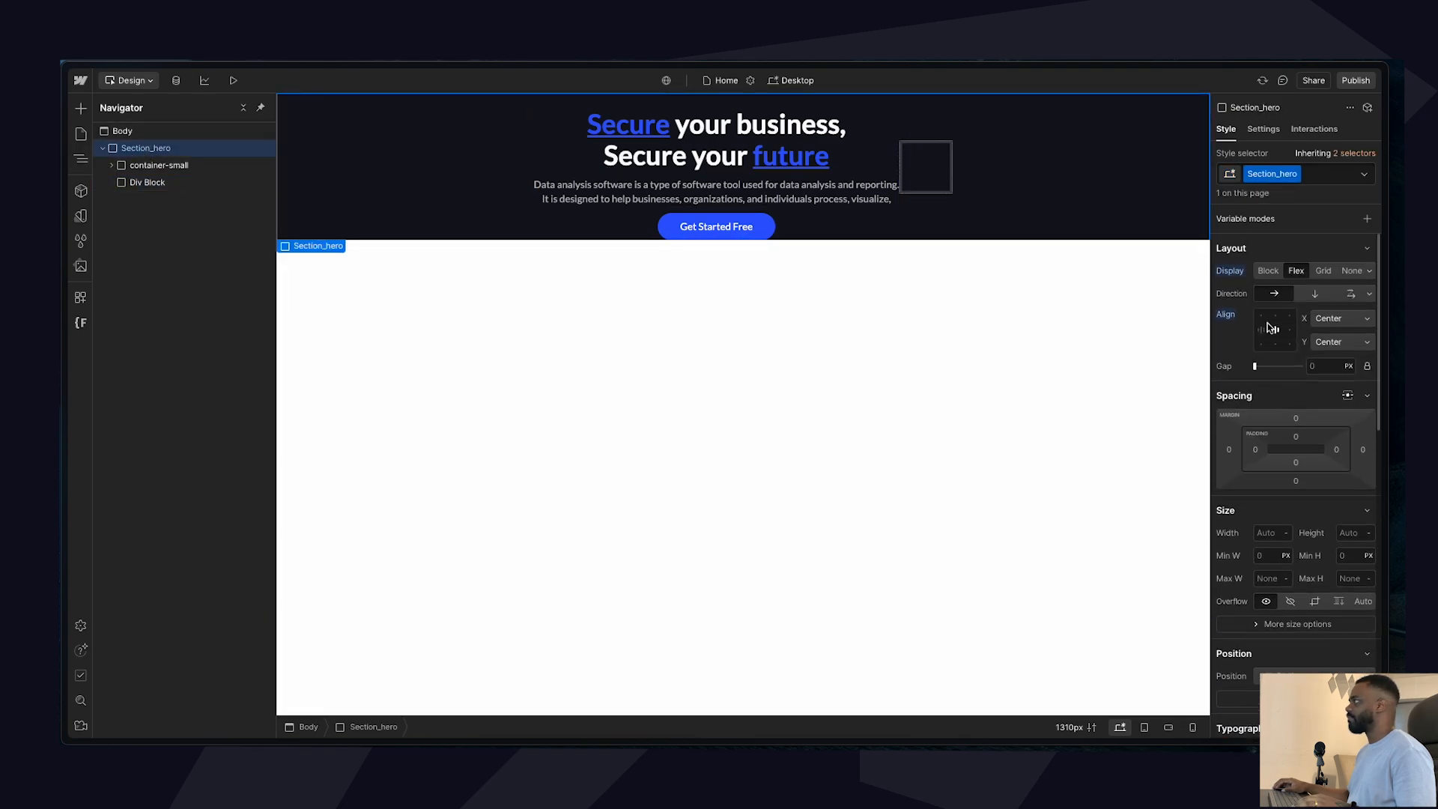
{"action": "left_click", "coordinate": [1312, 293]}
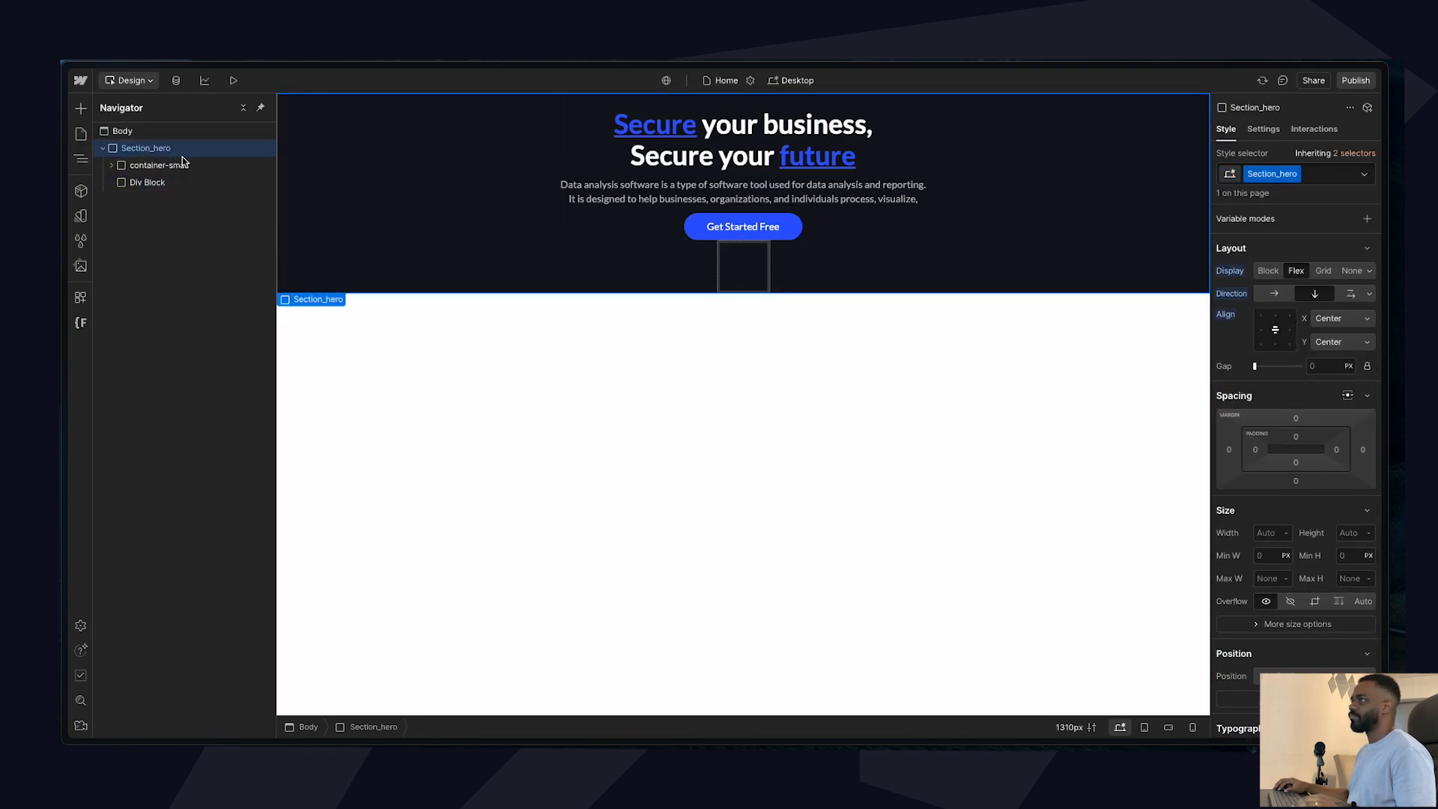
Add an Image element inside the new Div Block and replace its placeholder with the dashboard image.
{"action": "left_click", "coordinate": [150, 182]}
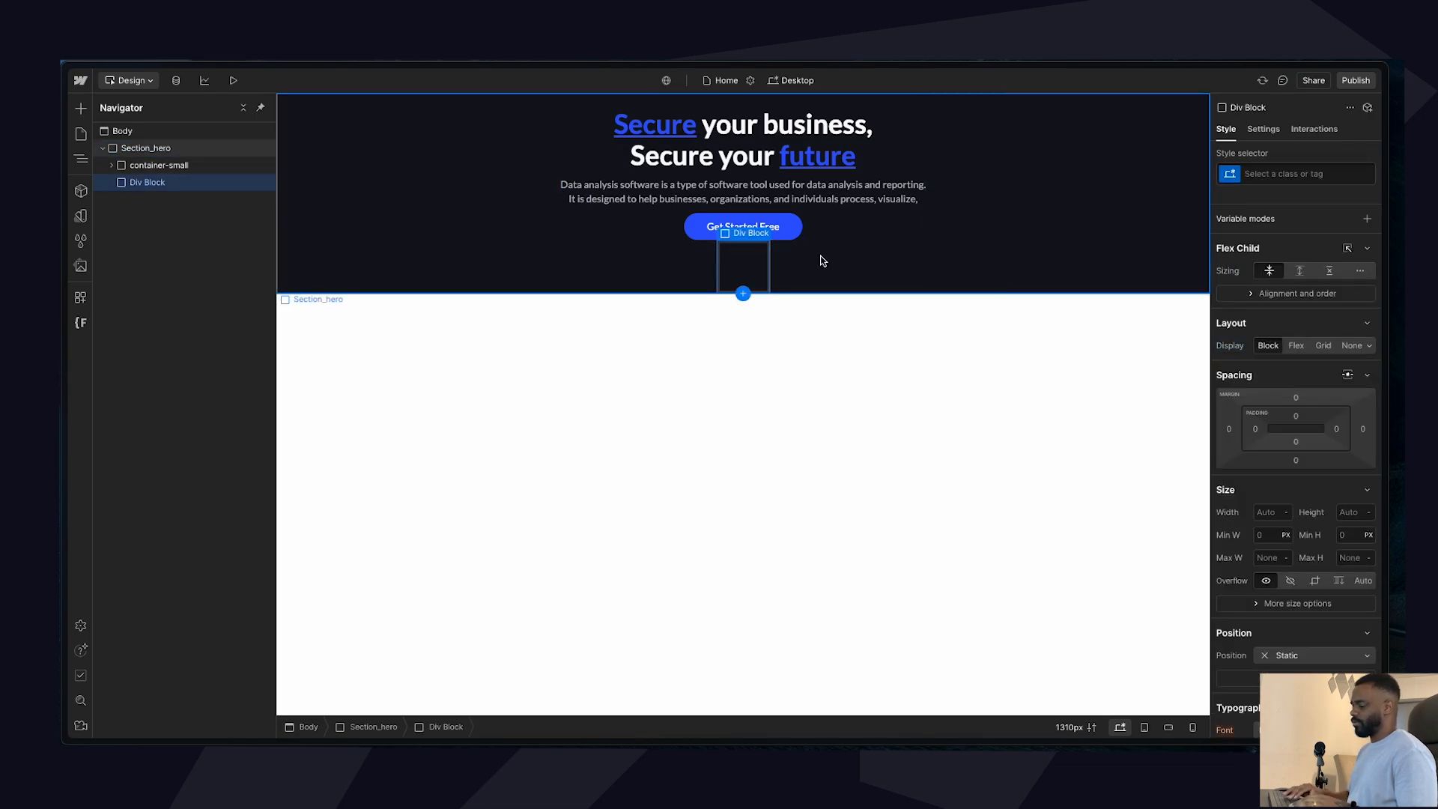
{"action": "key", "text": "ctrl+e"}
{"action": "type", "text": "ima"}
{"action": "key", "text": "Return"}
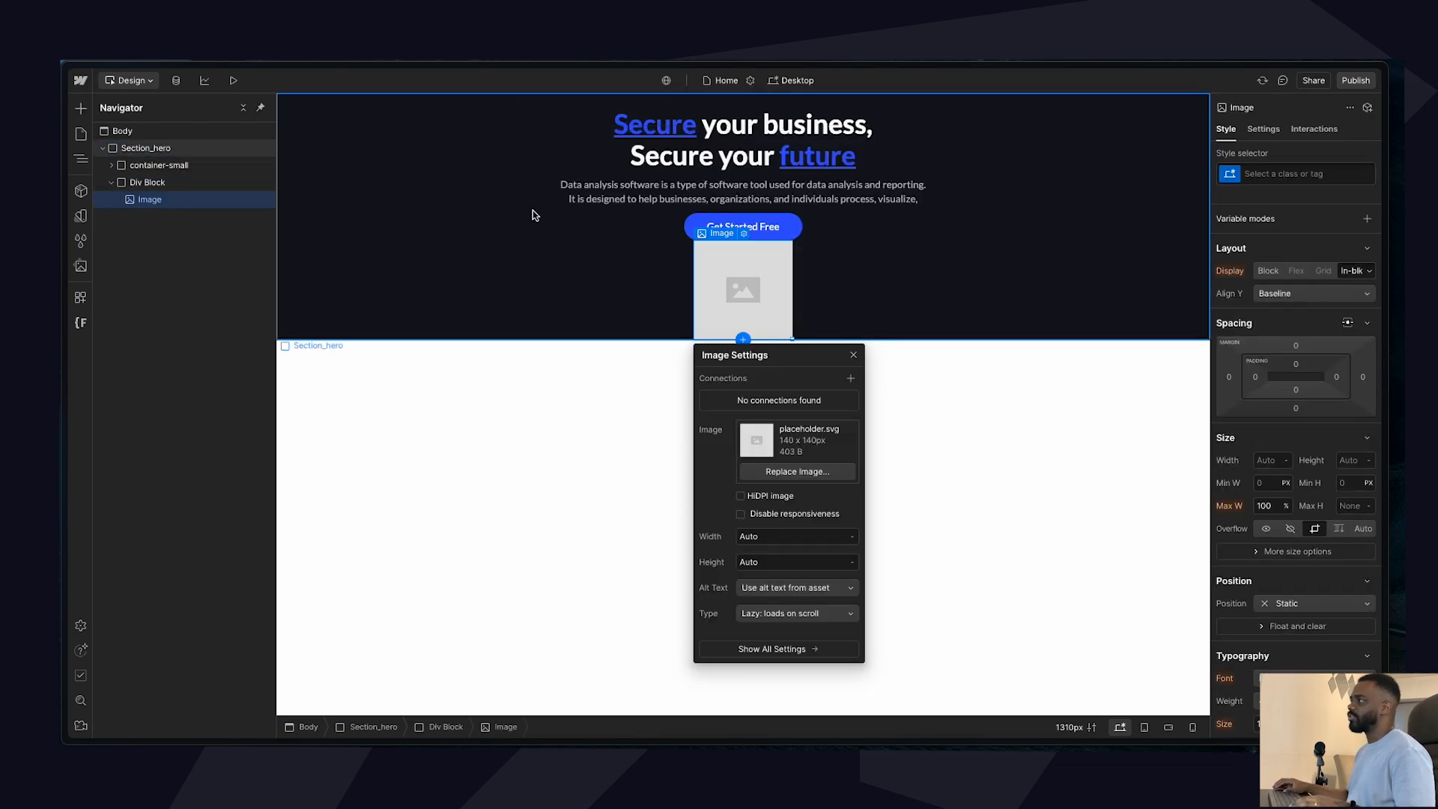
{"action": "left_click", "coordinate": [796, 471]}
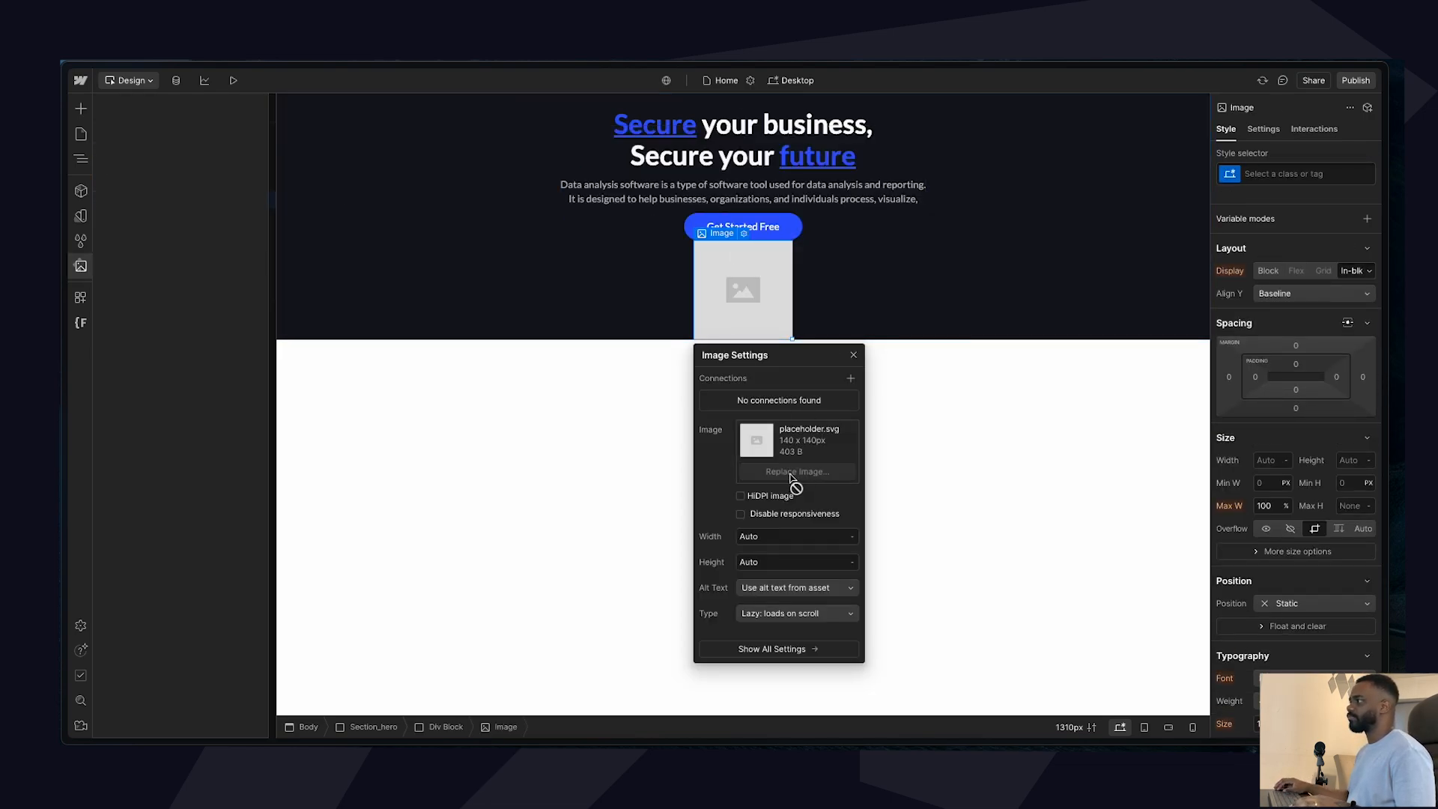
{"action": "left_click", "coordinate": [107, 196]}
Switch to Figma, check the spacing between the hero text frame and the dashboard image, and return to Webflow.
{"action": "key", "text": "super+Tab"}
{"action": "left_click", "coordinate": [902, 440]}
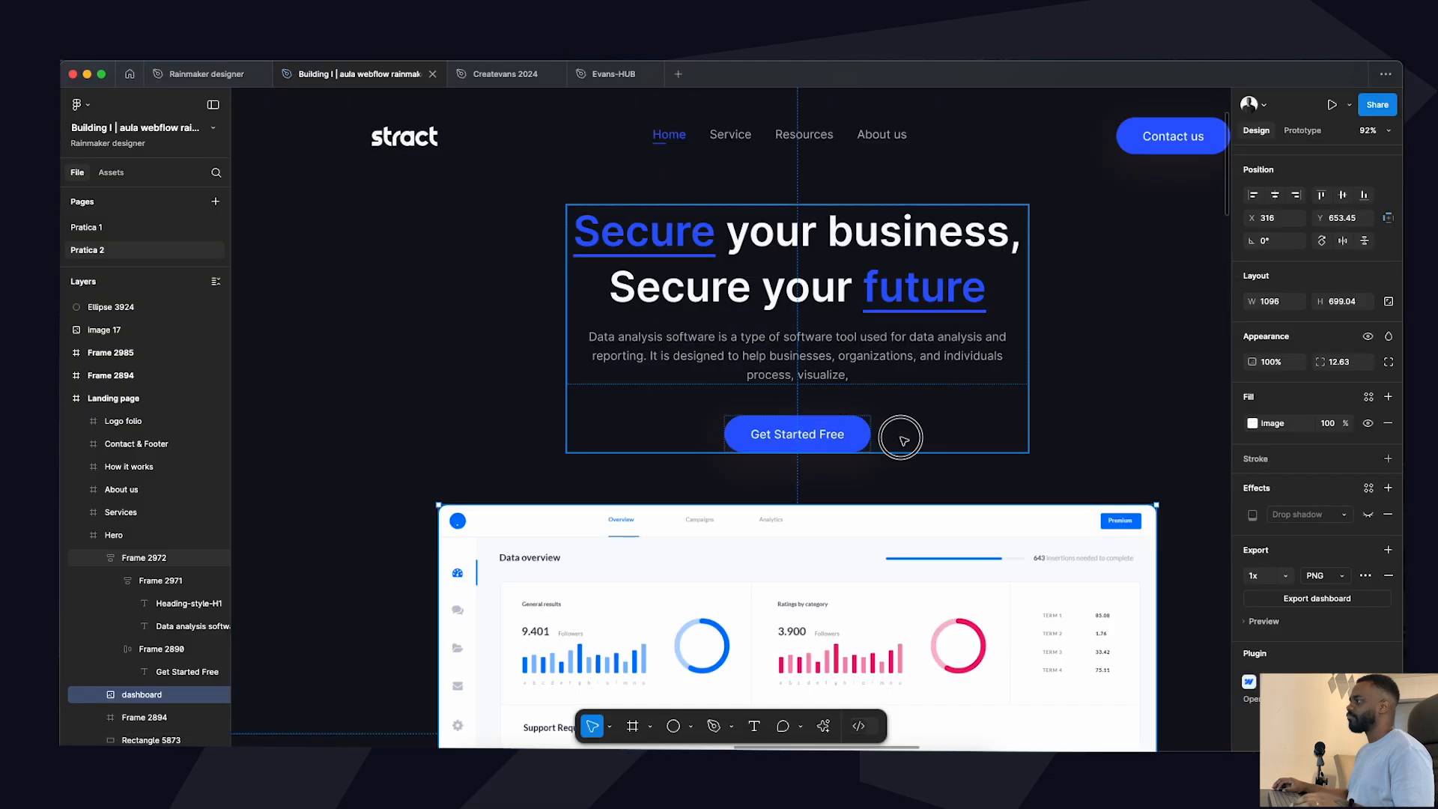
{"action": "key", "text": "alt"}
{"action": "key", "text": "super+Tab"}
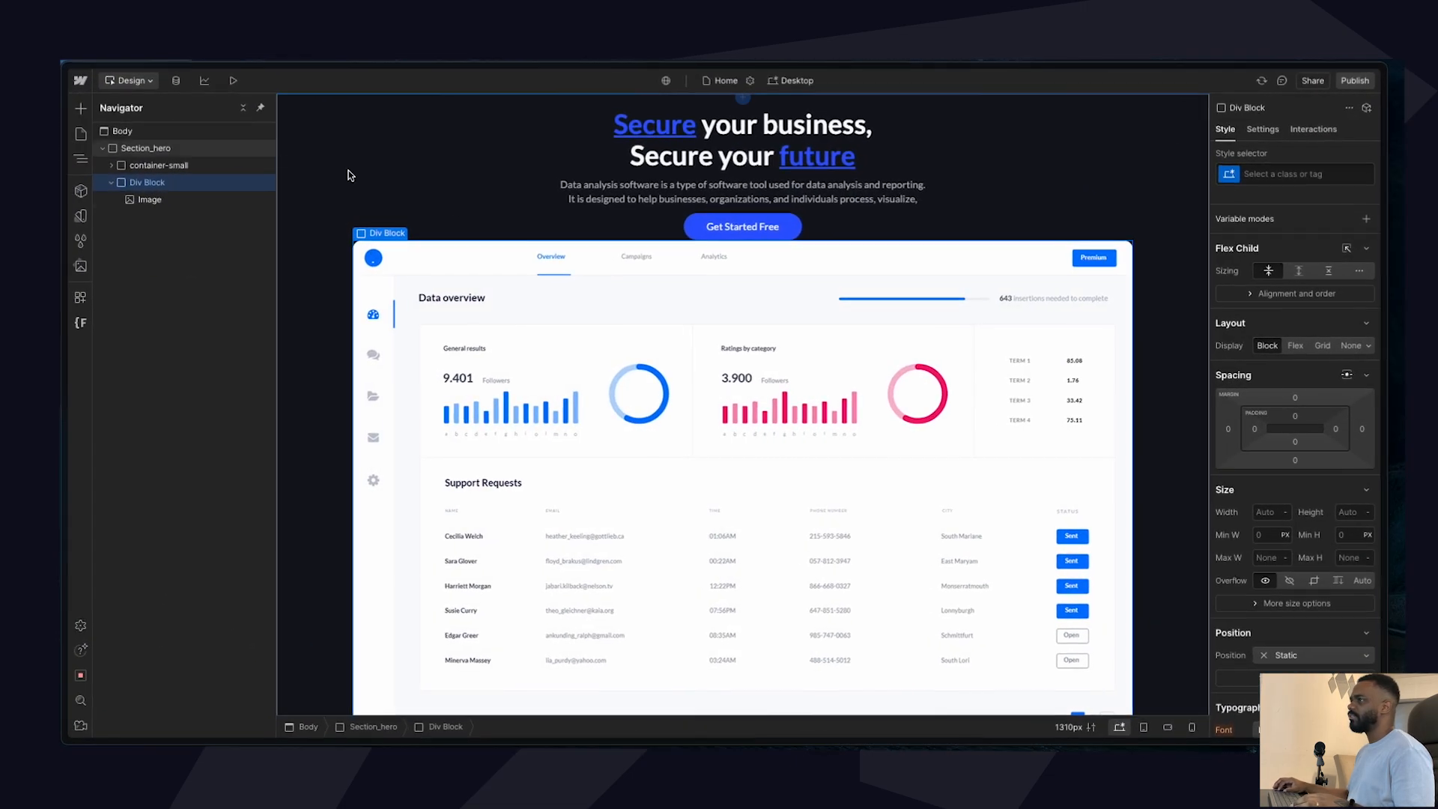
Add another Div Block to Section_hero and give it the class spacer-80px.
{"action": "left_click", "coordinate": [192, 149]}
{"action": "key", "text": "super+k"}
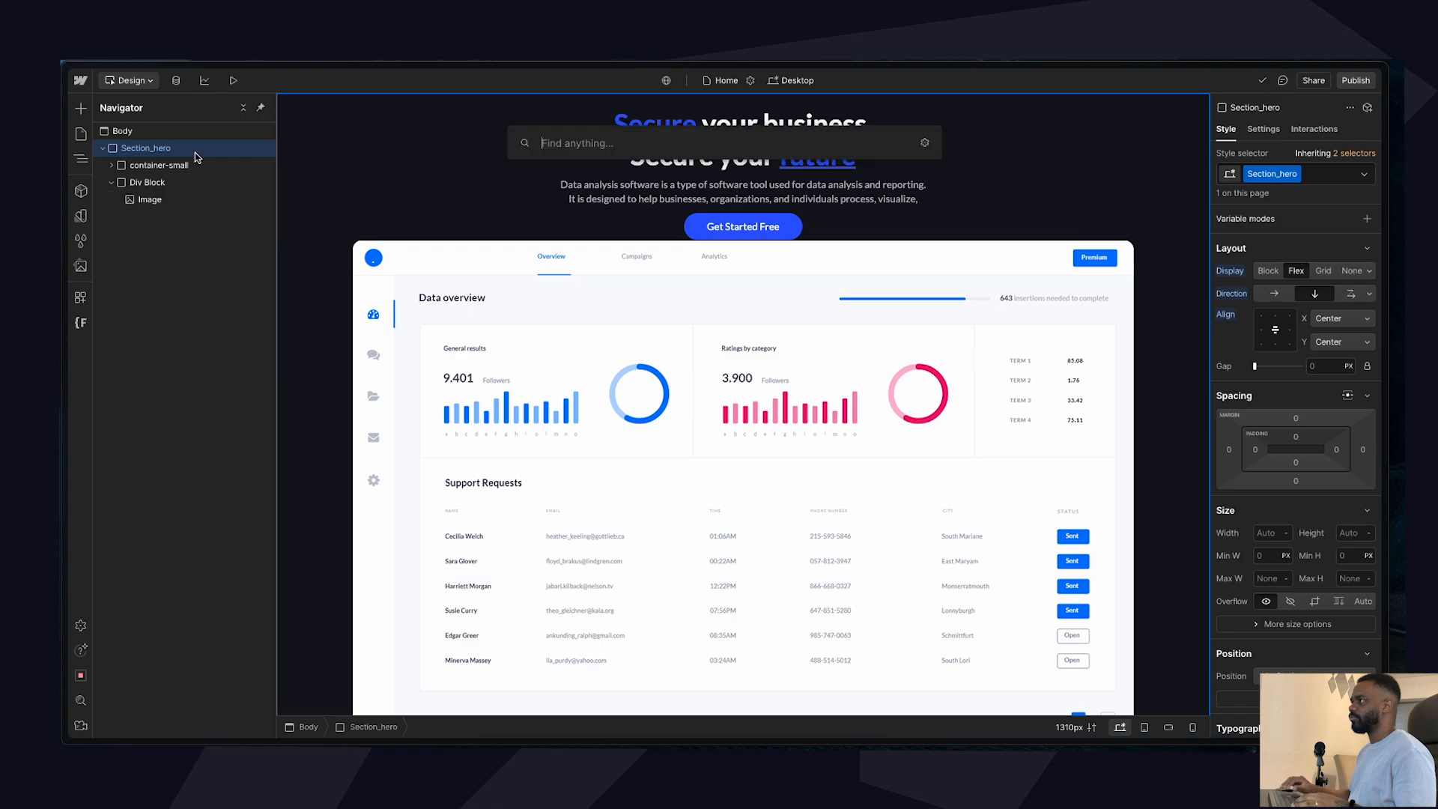
{"action": "type", "text": "div"}
{"action": "key", "text": "Return"}
{"action": "key", "text": "super+Return"}
{"action": "type", "text": "spacer-"}
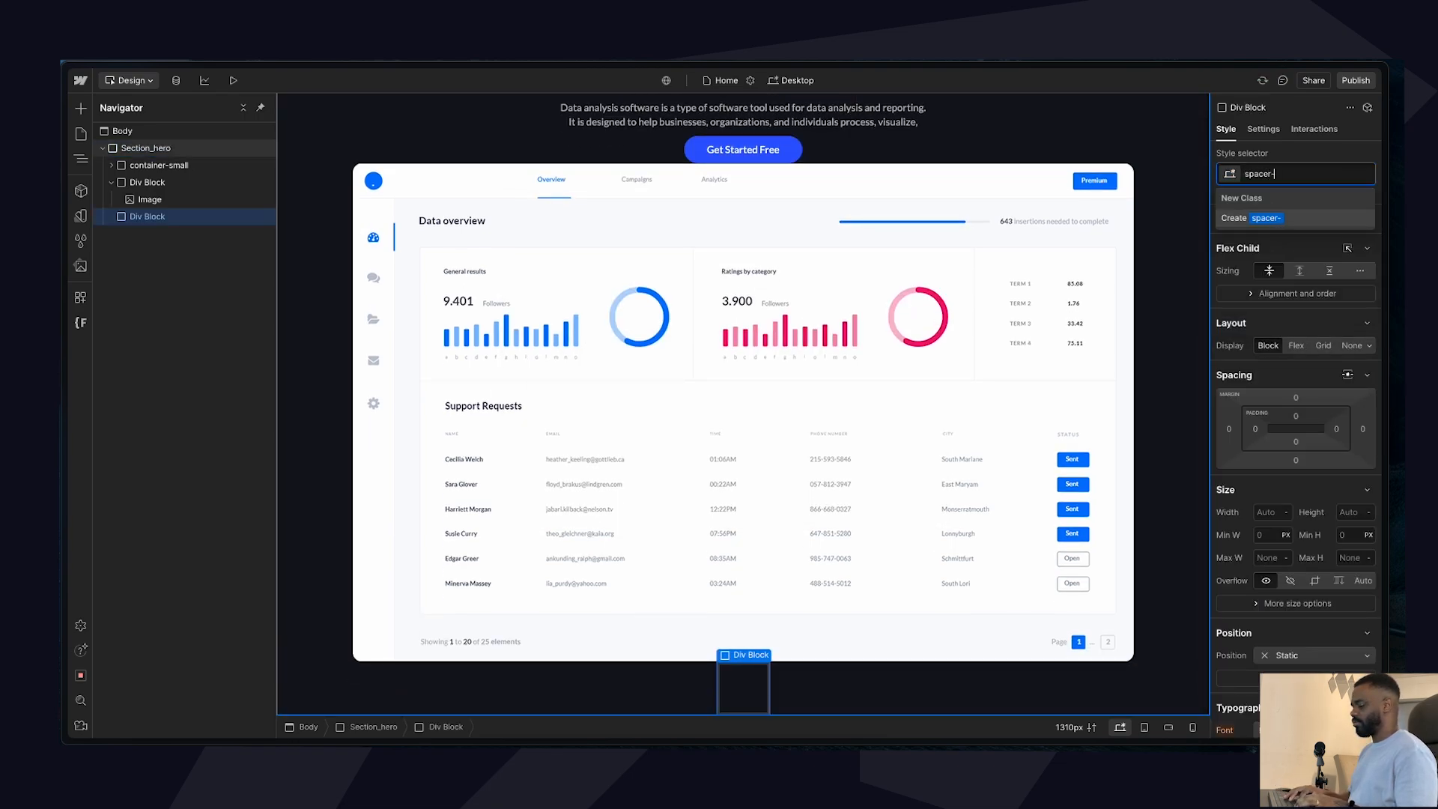
{"action": "type", "text": "80px"}
{"action": "key", "text": "Return"}
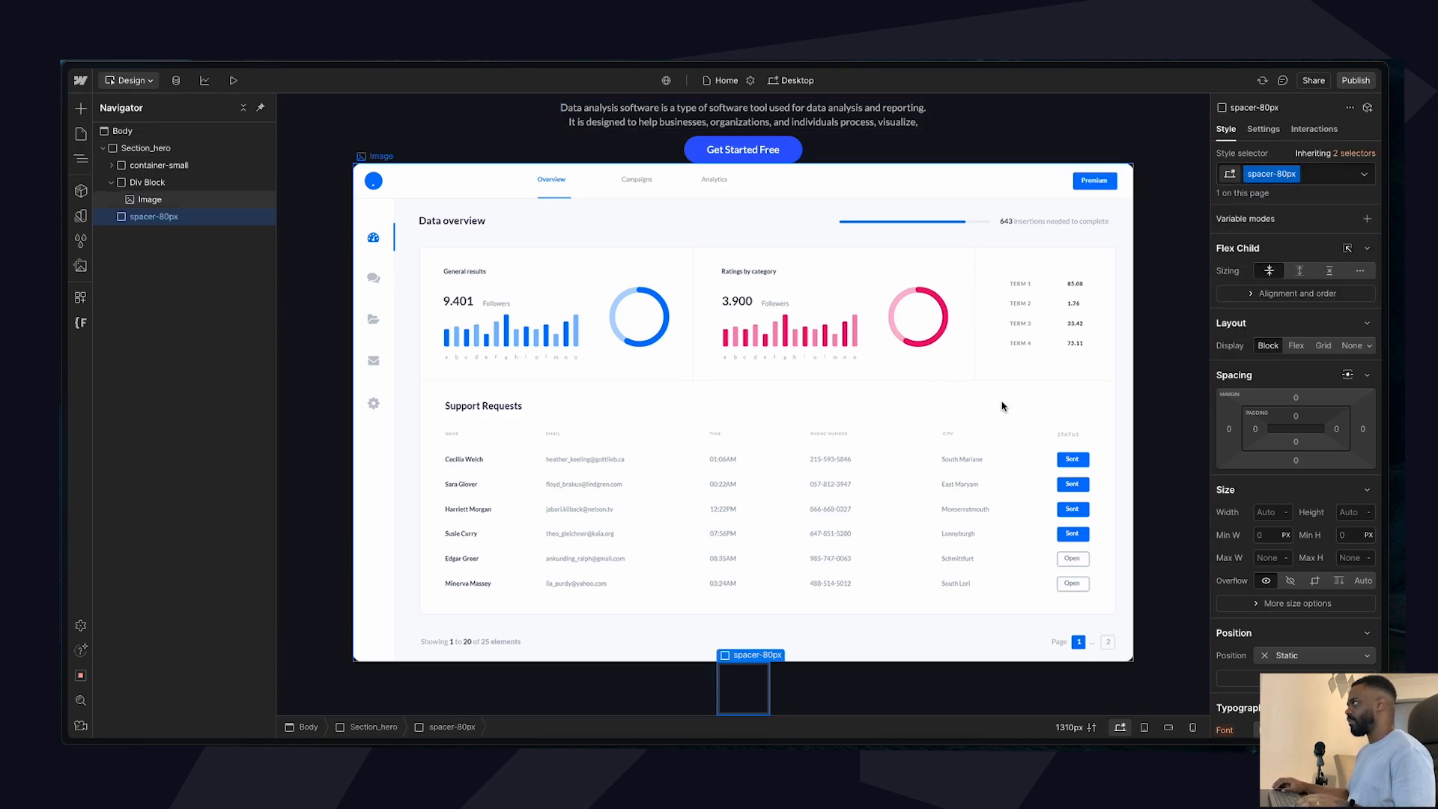
Set the height of the spacer-80px block to 80 px.
{"action": "scroll", "coordinate": [1313, 479], "scroll_direction": "down", "scroll_amount": 1}
{"action": "left_click", "coordinate": [1351, 435]}
{"action": "type", "text": "80p"}
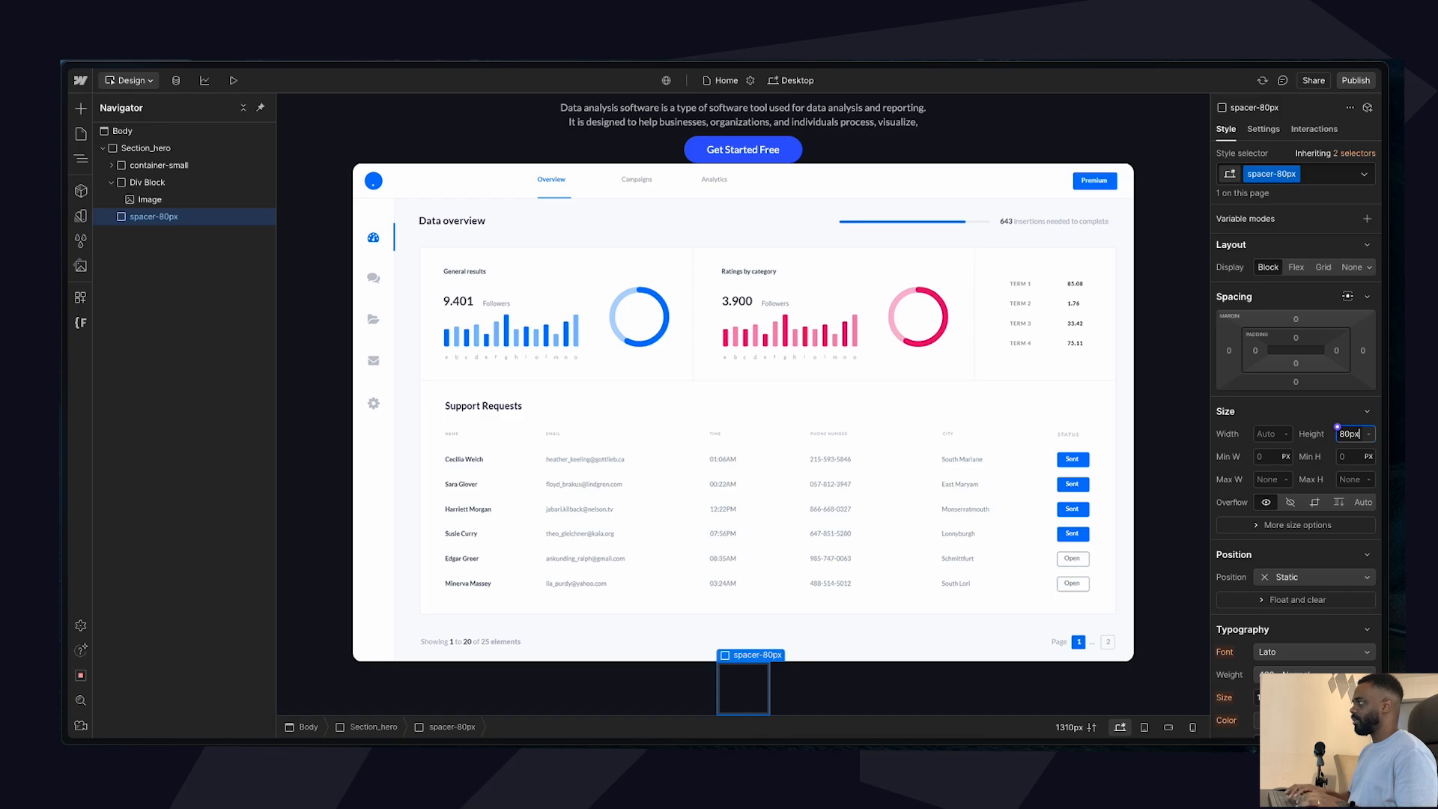
{"action": "type", "text": "x"}
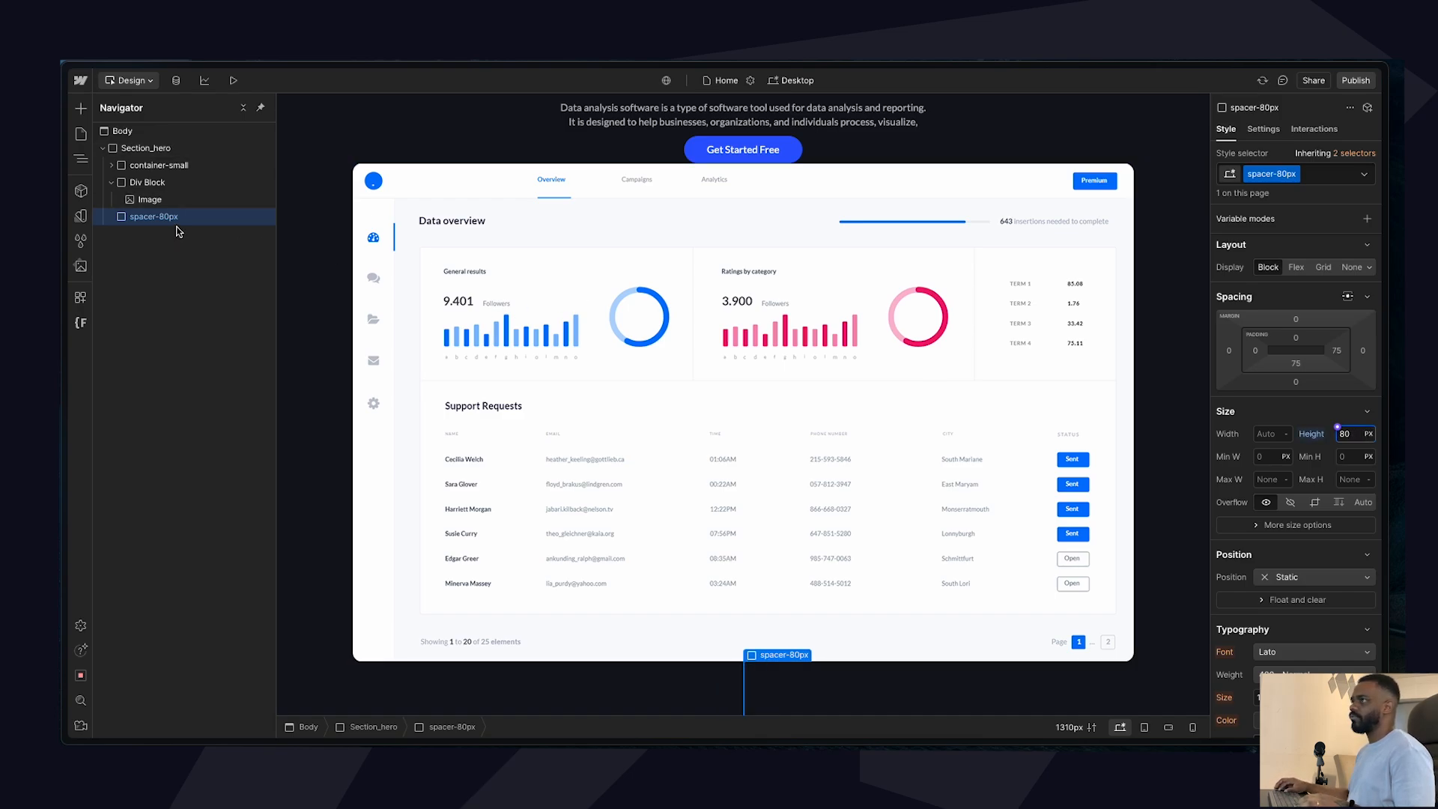
Move the spacer-80px block between container-small and the Div Block holding the dashboard image.
{"action": "left_click_drag", "start_coordinate": [177, 218], "coordinate": [186, 178]}
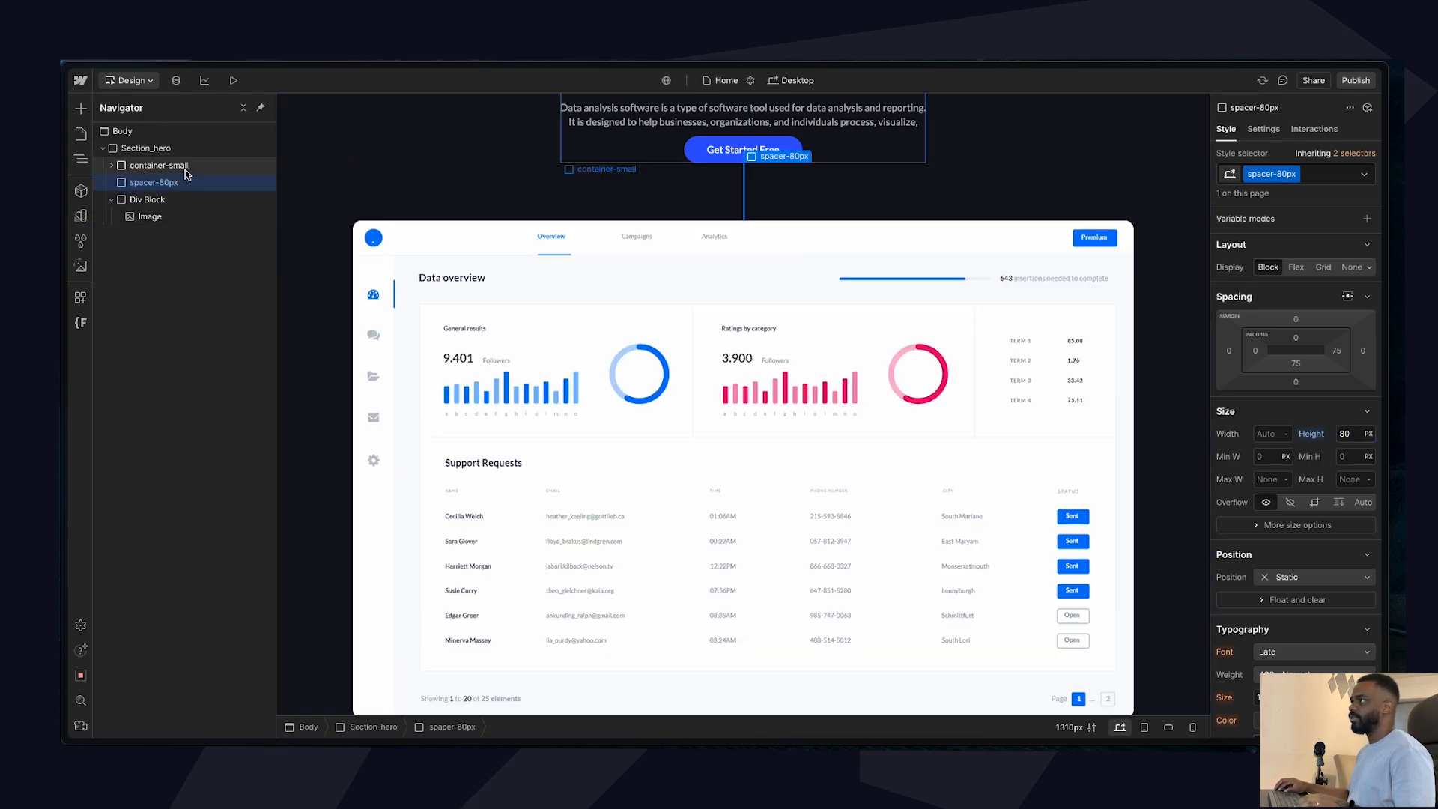
{"action": "left_click", "coordinate": [186, 169]}
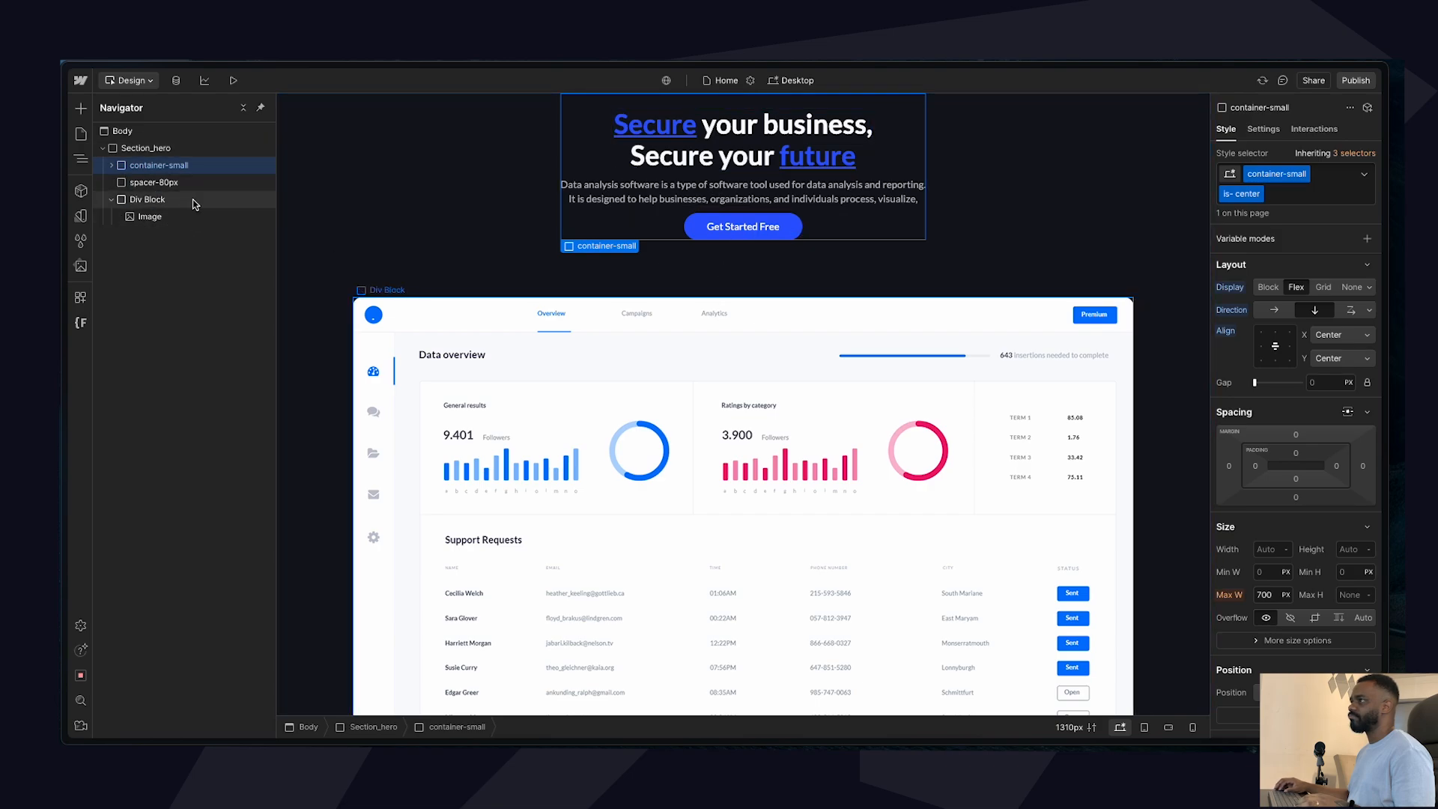
{"action": "left_click", "coordinate": [223, 175]}
{"action": "scroll", "coordinate": [1082, 541], "scroll_direction": "down", "scroll_amount": 1}
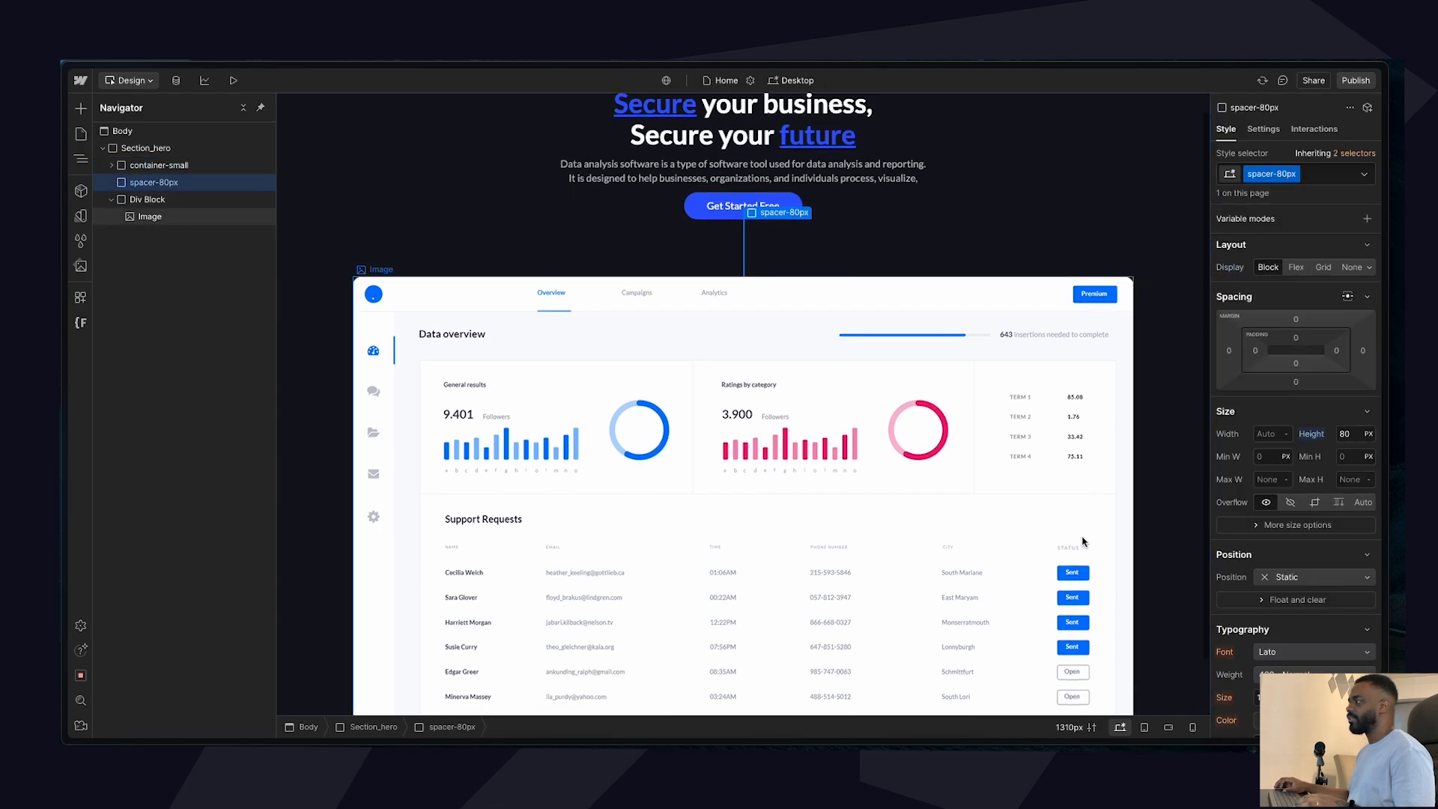
{"action": "scroll", "coordinate": [742, 419], "scroll_direction": "down", "scroll_amount": 2}
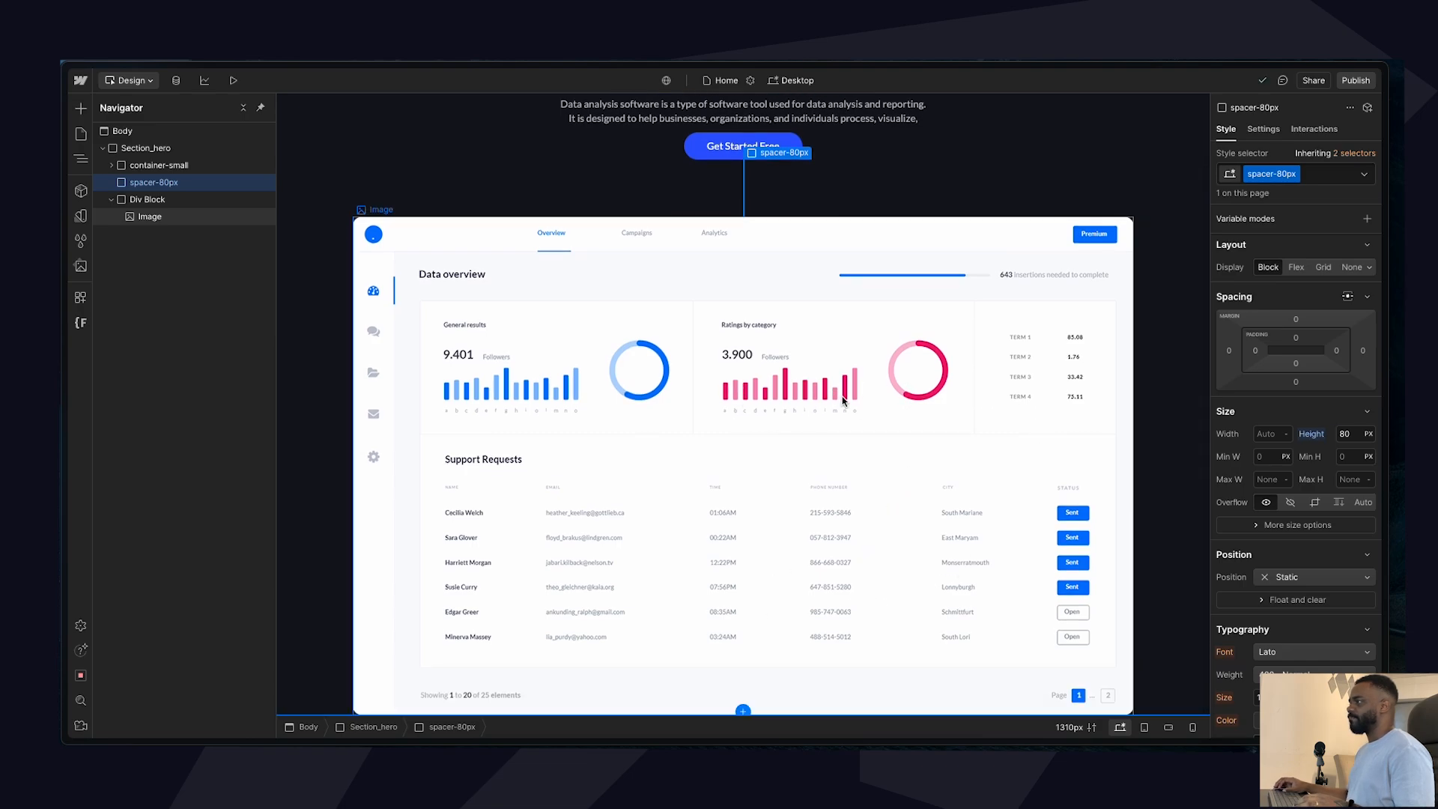
{"action": "scroll", "coordinate": [888, 401], "scroll_direction": "up", "scroll_amount": 3}
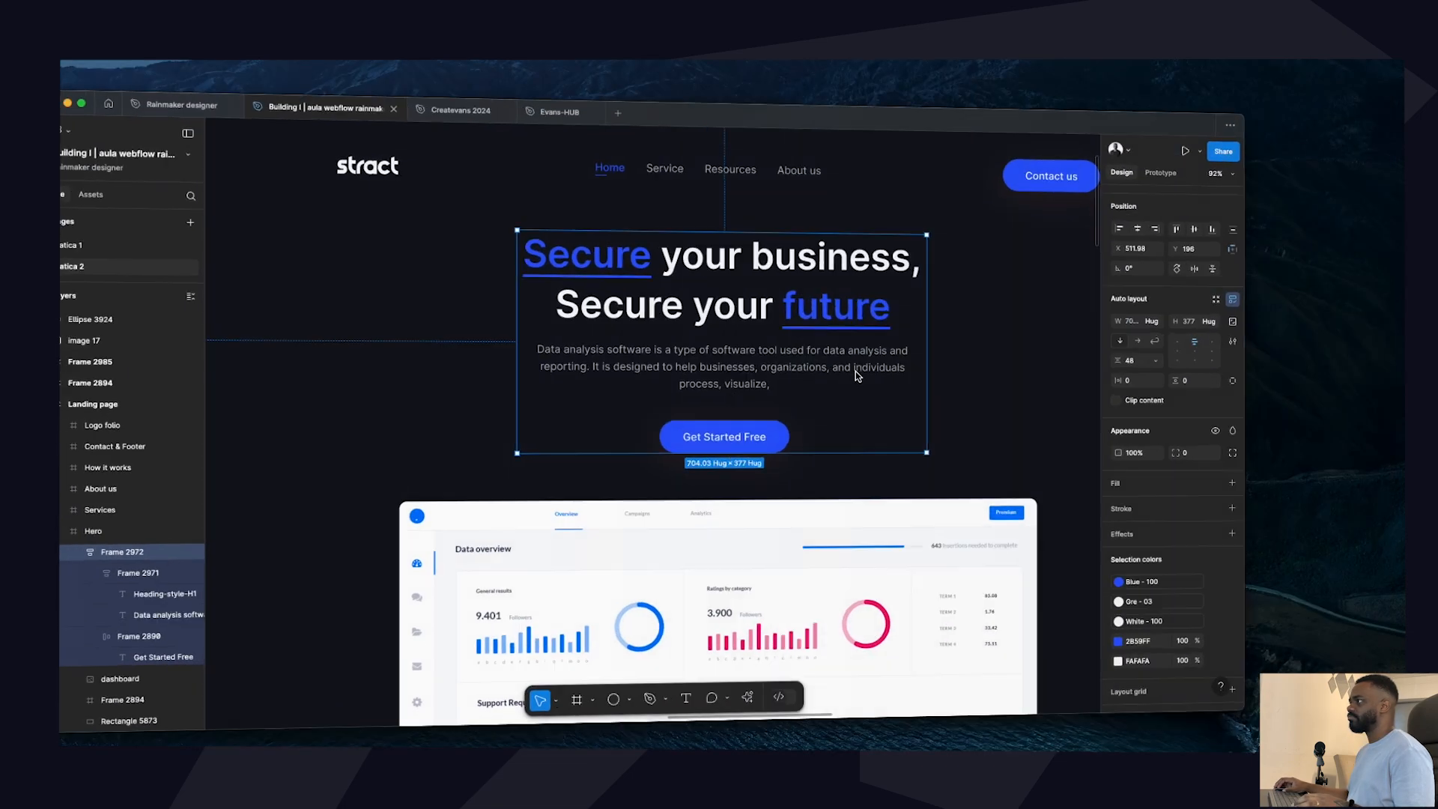
{"action": "scroll", "coordinate": [858, 545], "scroll_direction": "up", "scroll_amount": 2}
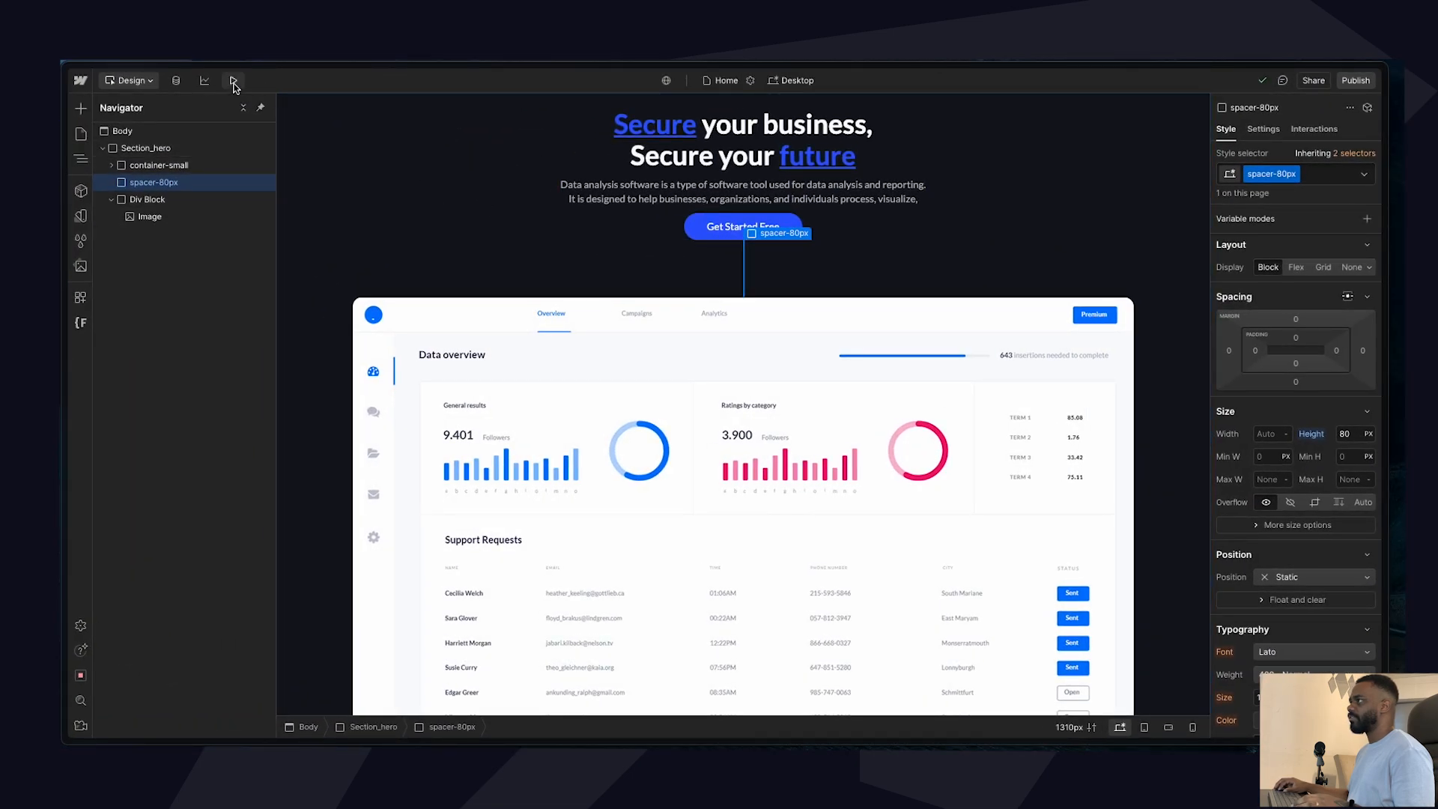
Preview the page to check the hero text, button and dashboard image, and return to design mode.
{"action": "left_click", "coordinate": [234, 80]}
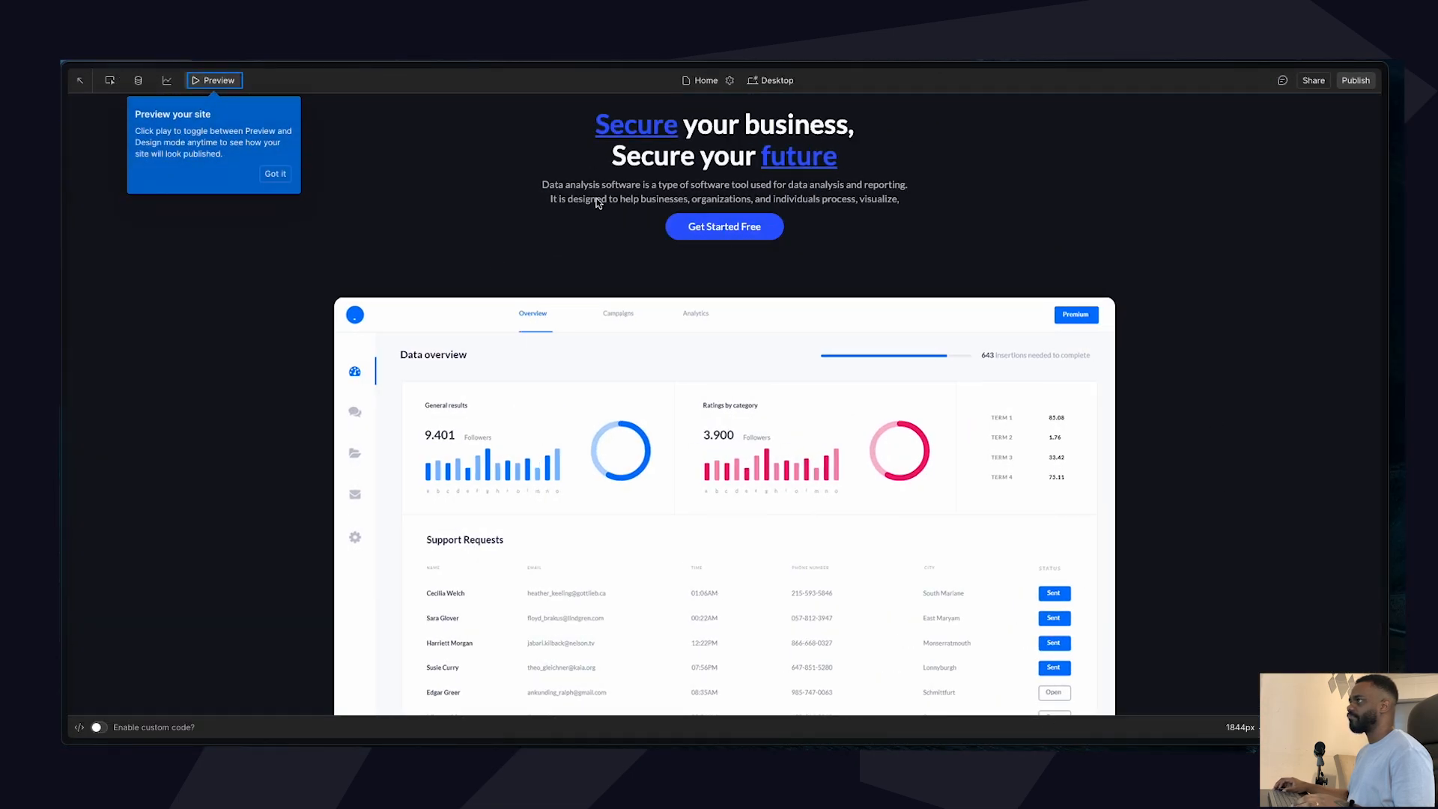
{"action": "left_click", "coordinate": [275, 173]}
{"action": "scroll", "coordinate": [959, 453], "scroll_direction": "down", "scroll_amount": 1}
{"action": "scroll", "coordinate": [997, 419], "scroll_direction": "up", "scroll_amount": 1}
{"action": "scroll", "coordinate": [1004, 416], "scroll_direction": "down", "scroll_amount": 1}
{"action": "scroll", "coordinate": [1003, 416], "scroll_direction": "up", "scroll_amount": 1}
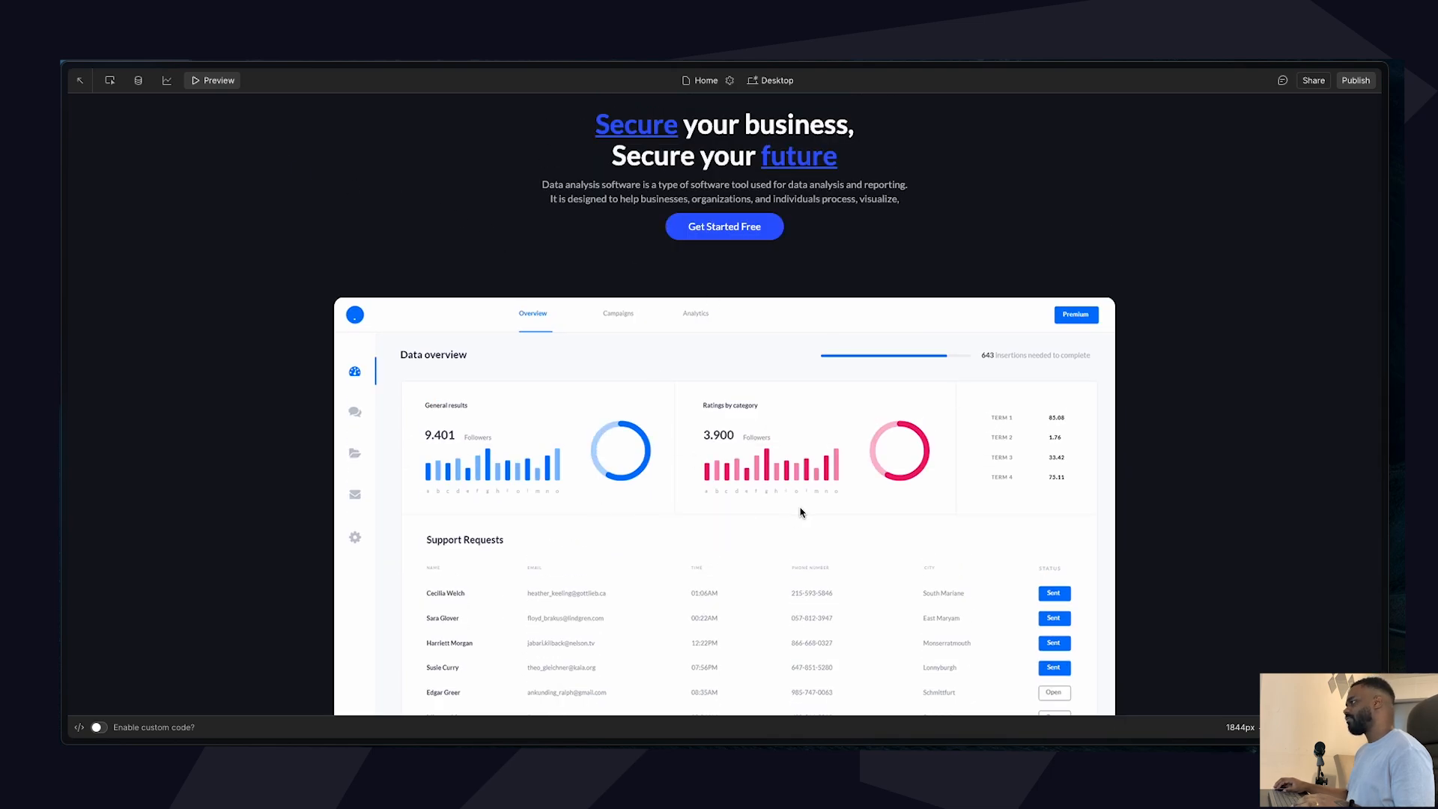
{"action": "scroll", "coordinate": [669, 428], "scroll_direction": "down", "scroll_amount": 1}
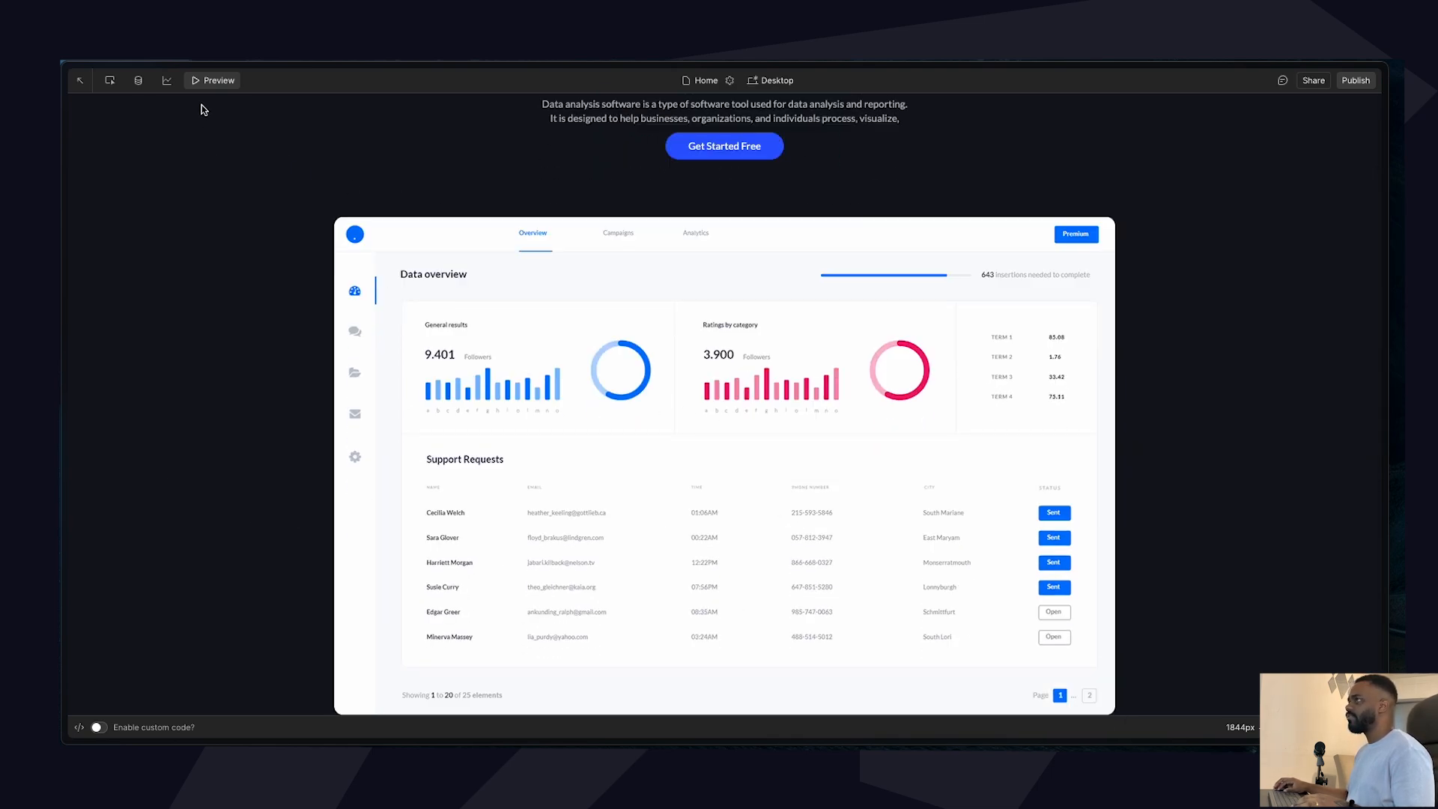
{"action": "left_click", "coordinate": [215, 81]}
Switch to Figma to examine the background behind the dashboard image and return to Webflow.
{"action": "key", "text": "super+Tab"}
{"action": "scroll", "coordinate": [863, 659], "scroll_direction": "down", "scroll_amount": 5}
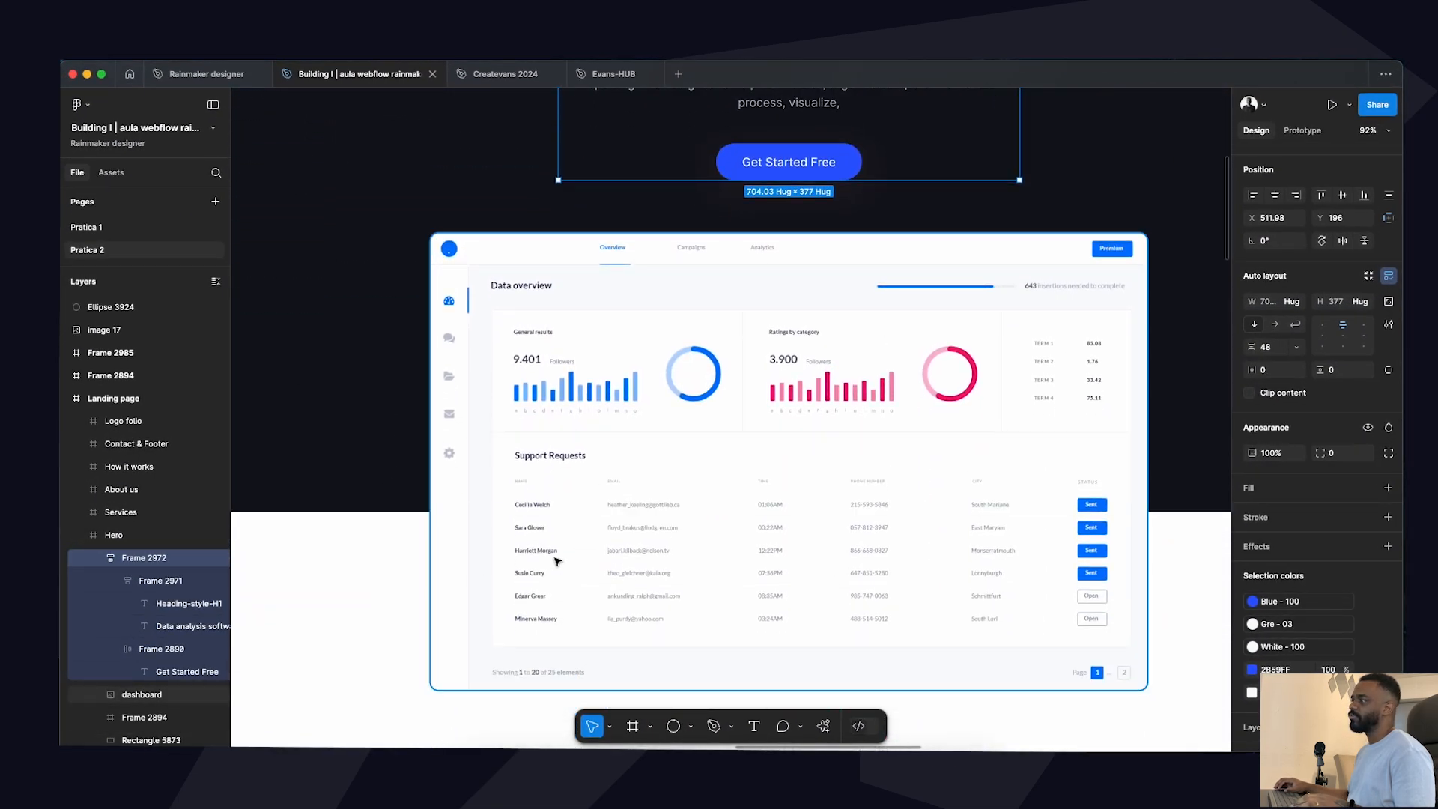
{"action": "key", "text": "super+Tab"}
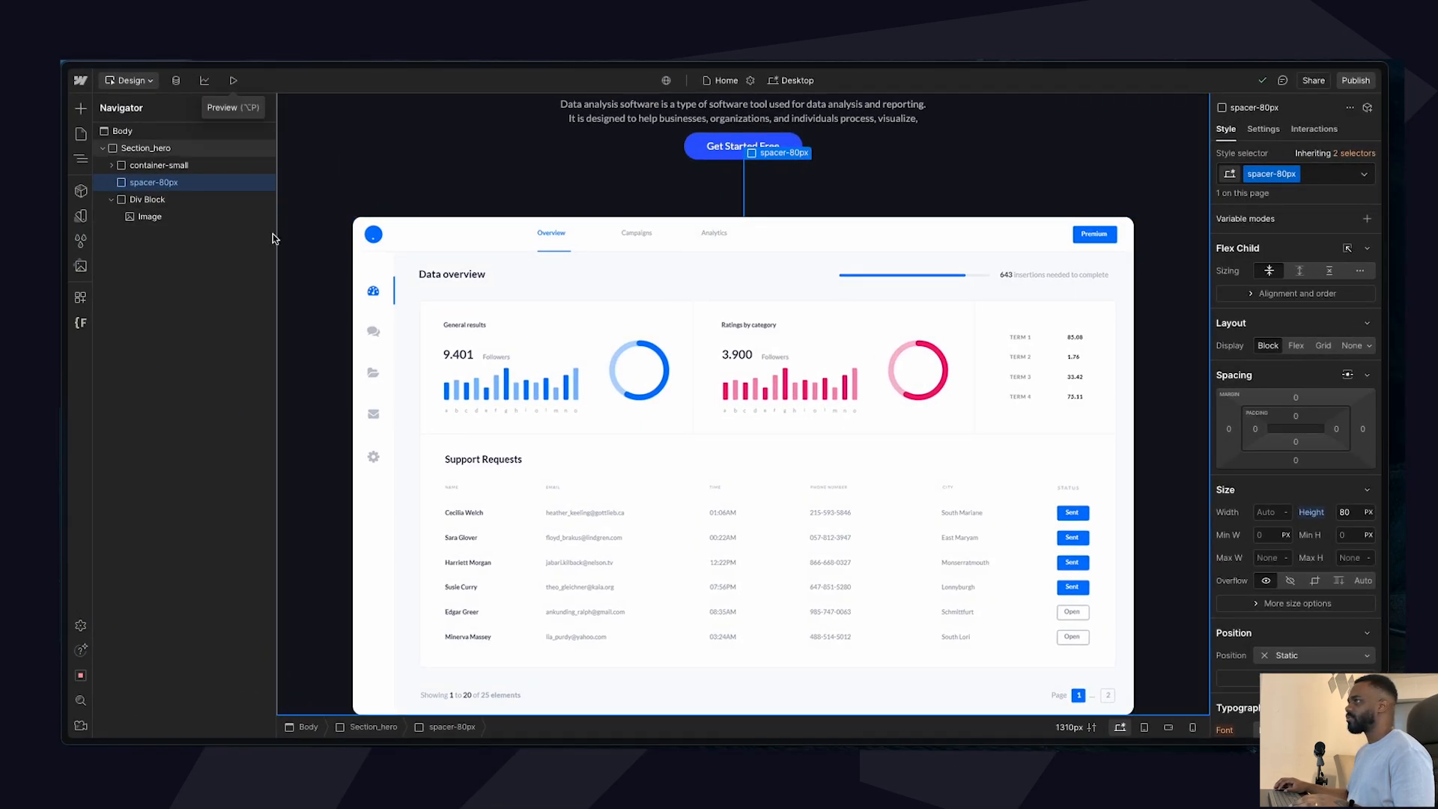
Give the Div Block that holds the dashboard image the new class wrapper_hero-image.
{"action": "left_click", "coordinate": [158, 200]}
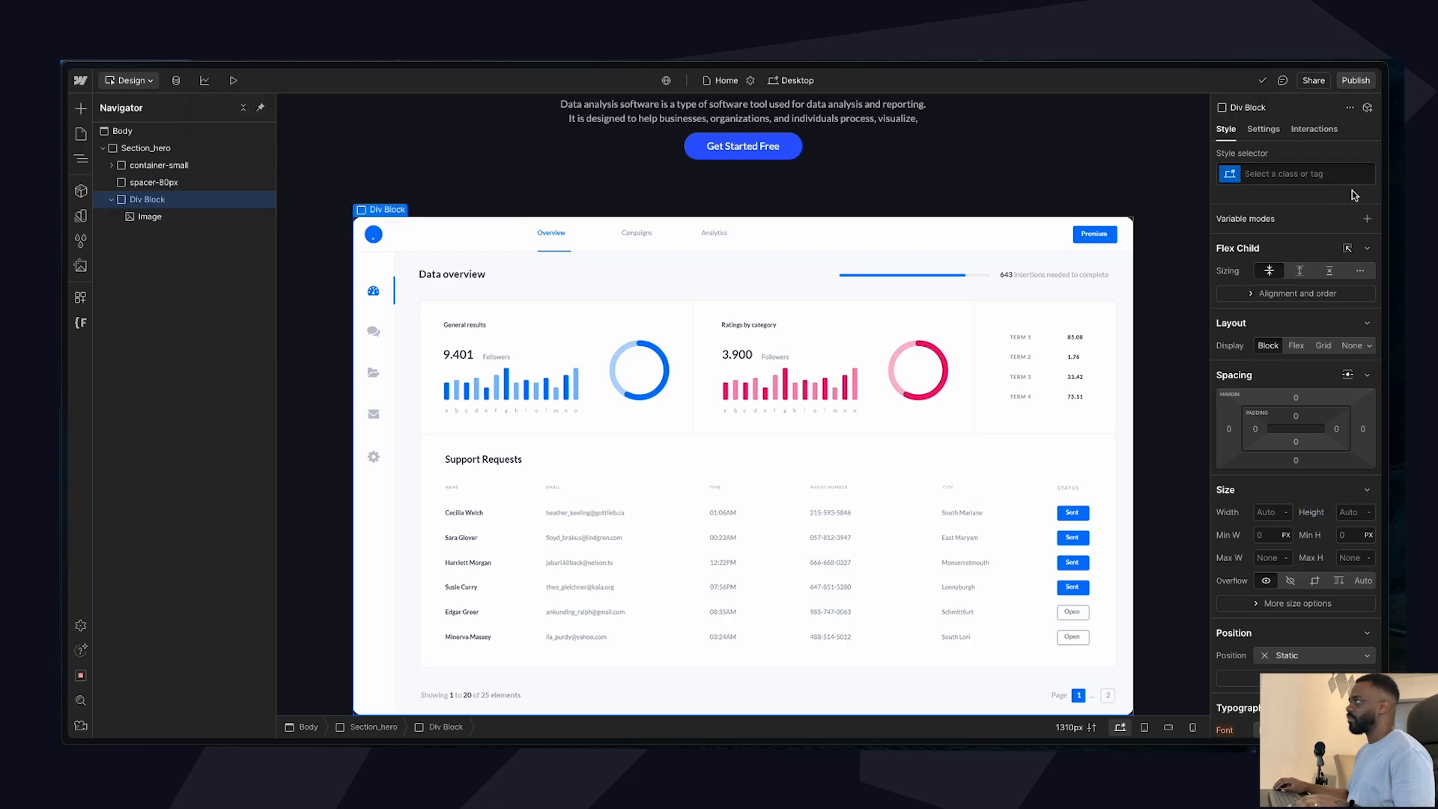
{"action": "key", "text": "super+Return"}
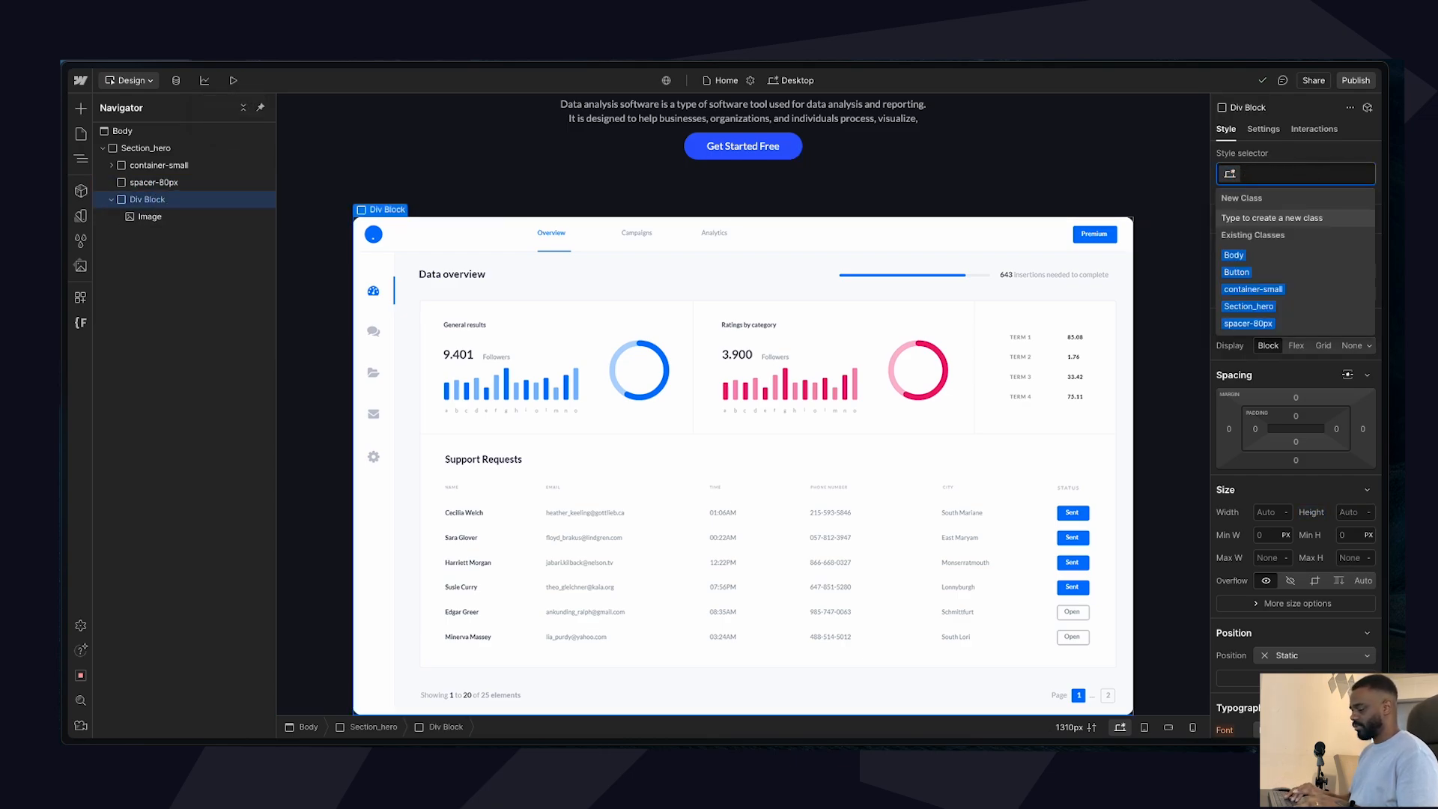
{"action": "type", "text": "image-wra"}
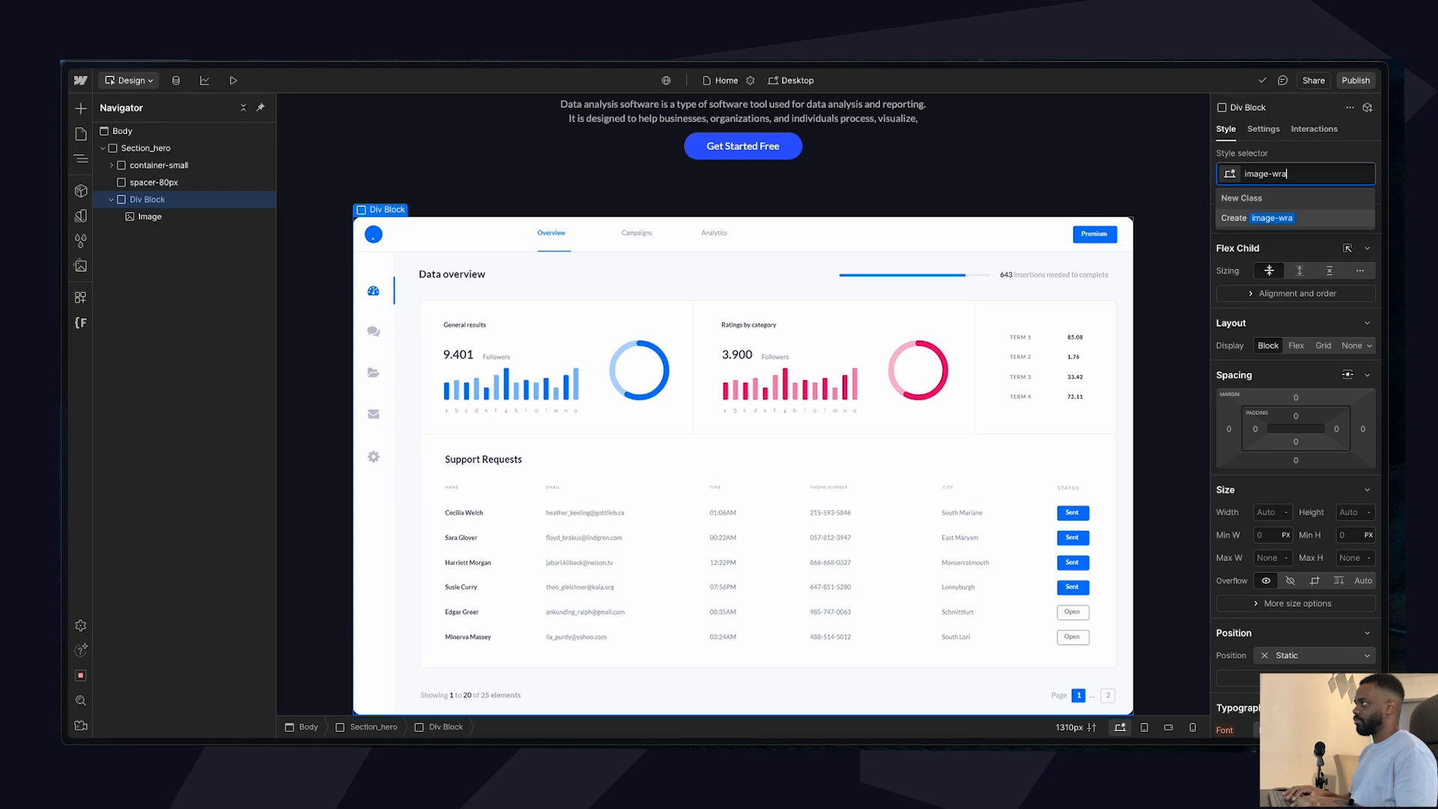
{"action": "key", "text": "super+a"}
{"action": "type", "text": "wrap"}
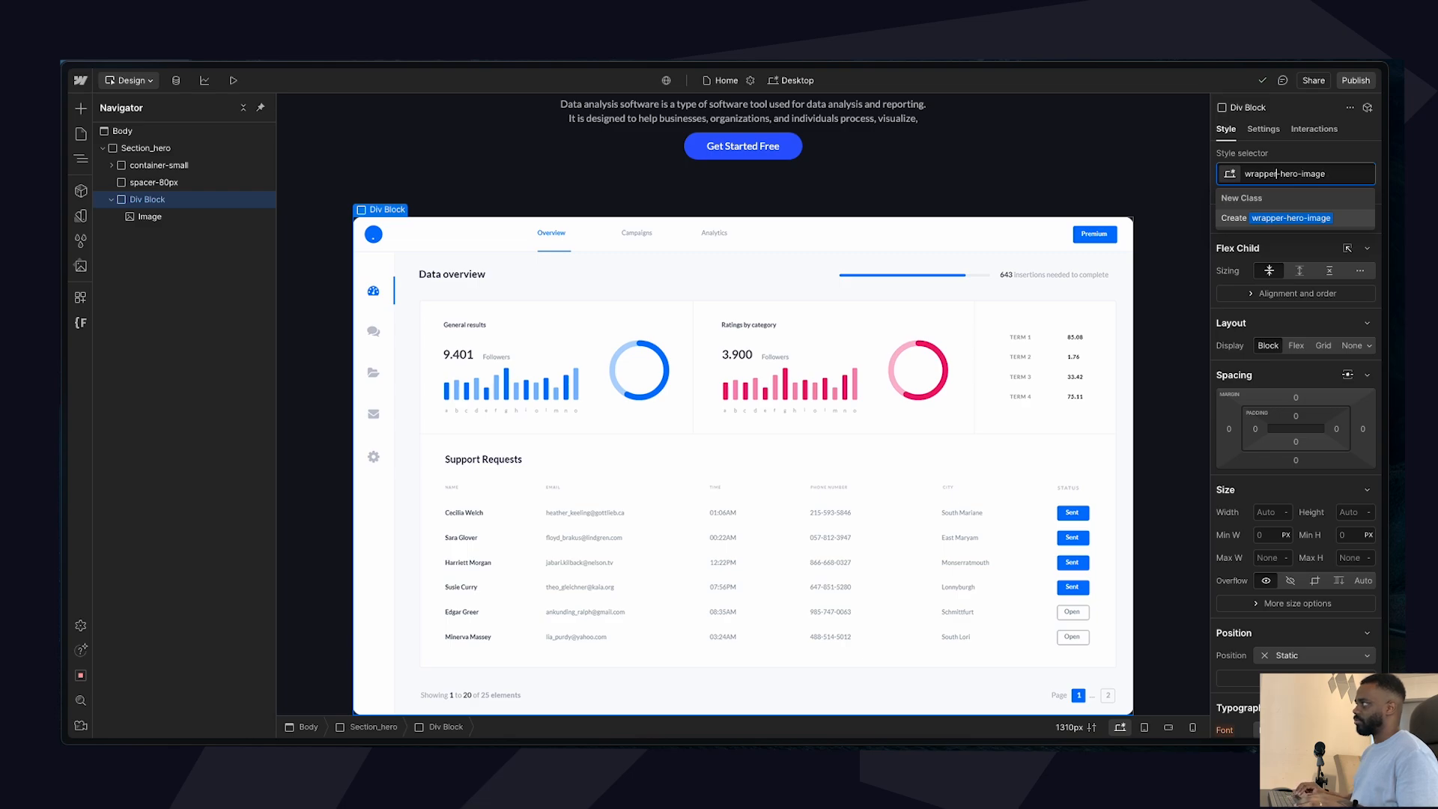
{"action": "key", "text": "Return"}
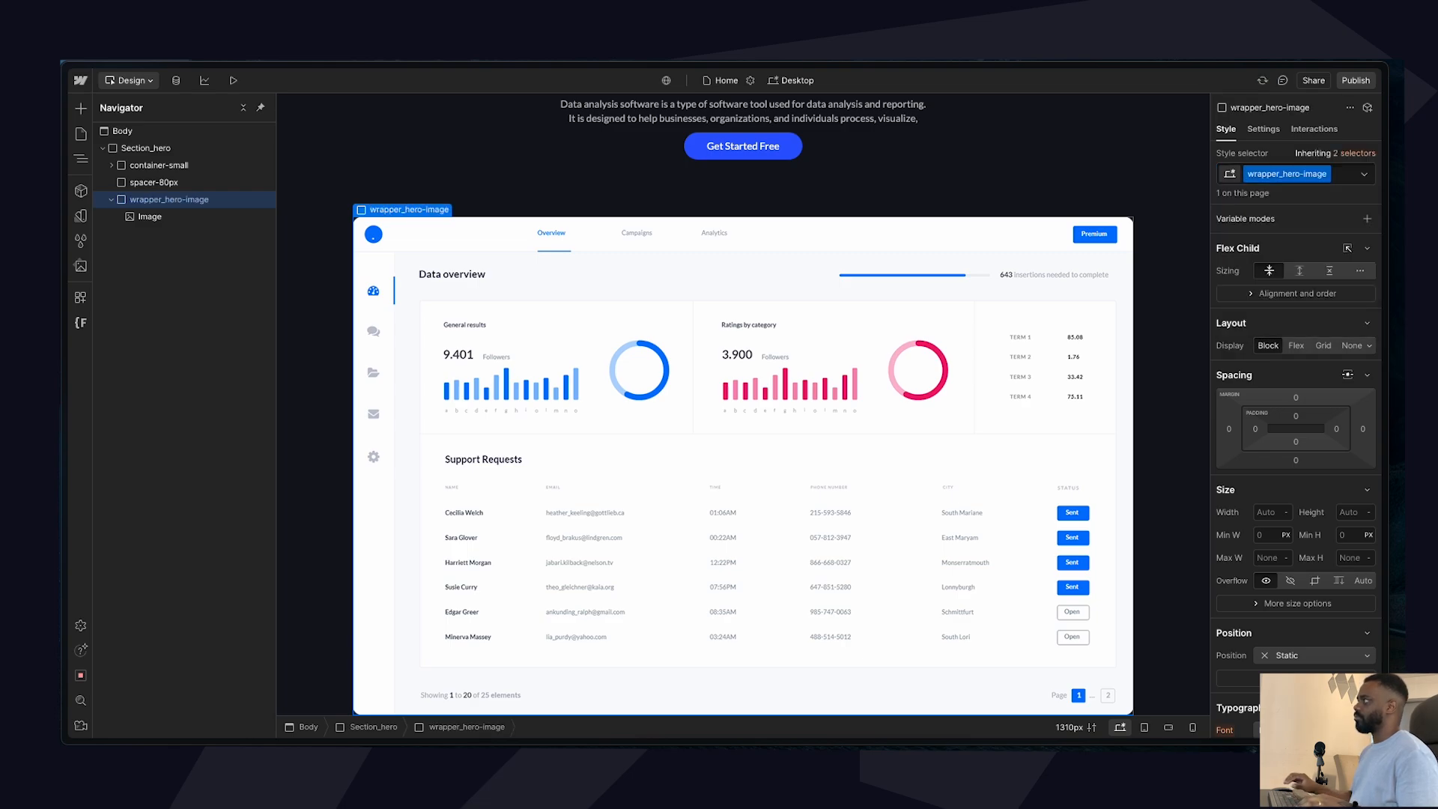
Give the dashboard image inside wrapper_hero-image the new class image-dash.
{"action": "left_click", "coordinate": [196, 221]}
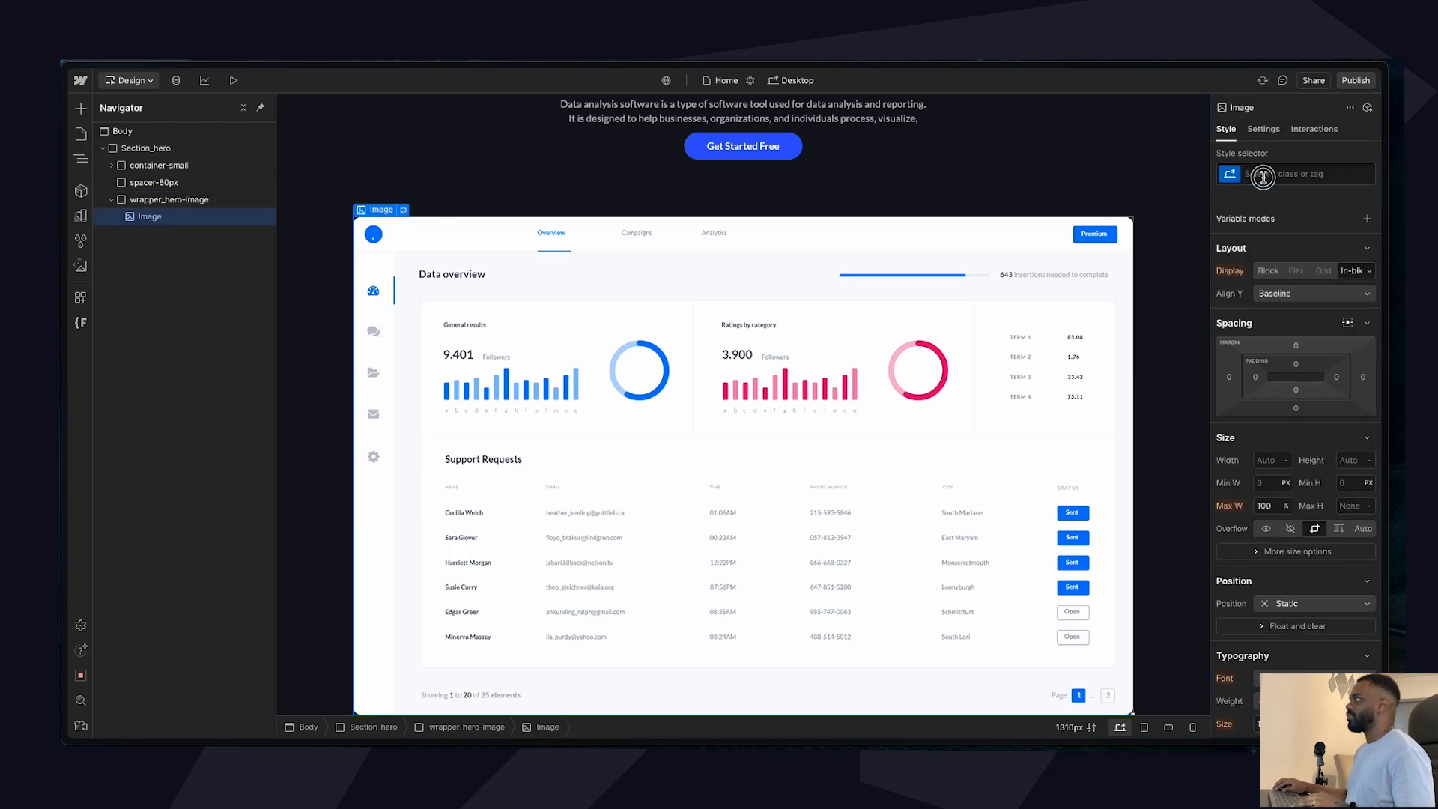
{"action": "left_click", "coordinate": [1264, 176]}
{"action": "type", "text": "dashboa"}
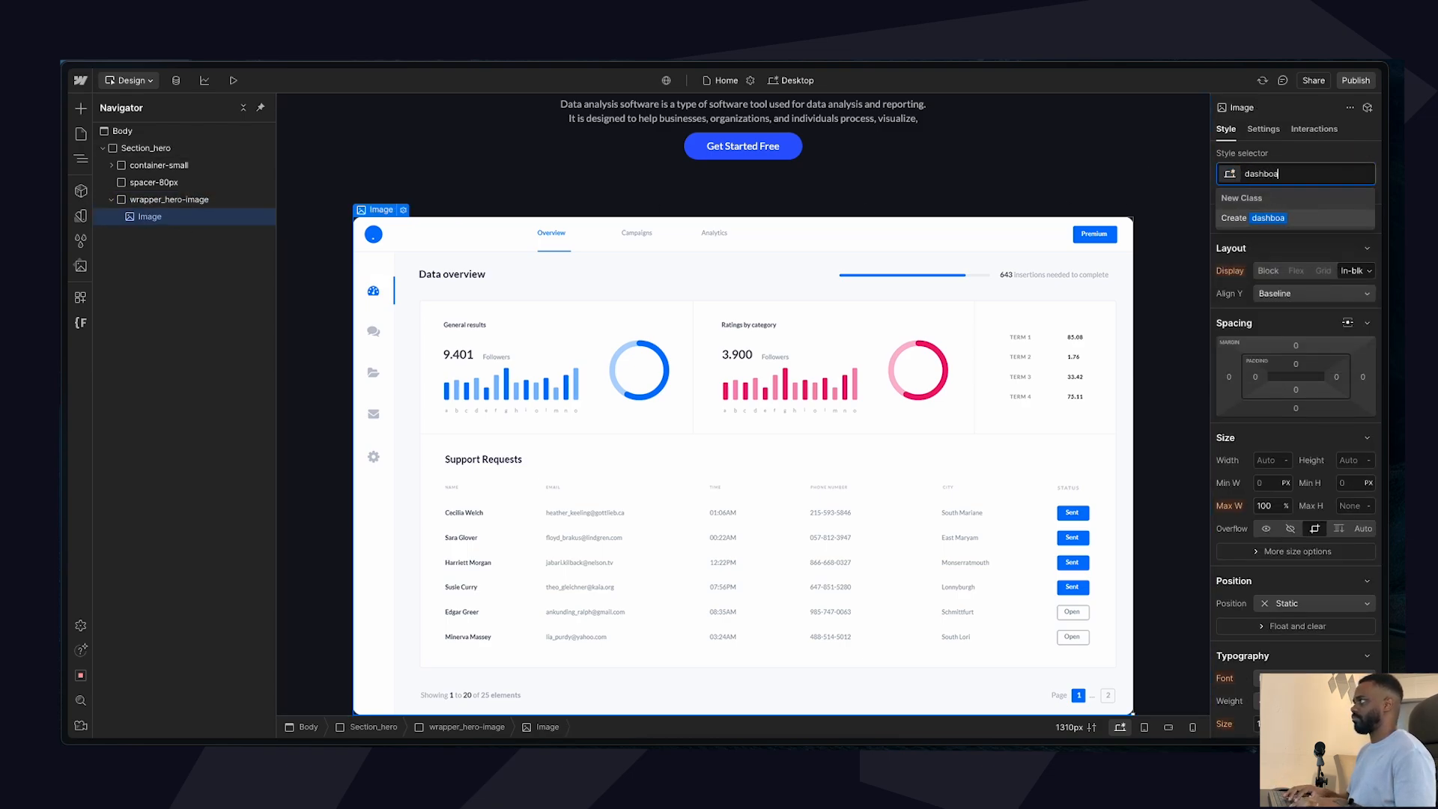
{"action": "type", "text": "rd-"}
{"action": "key", "text": "ctrl+a"}
{"action": "type", "text": "image-"}
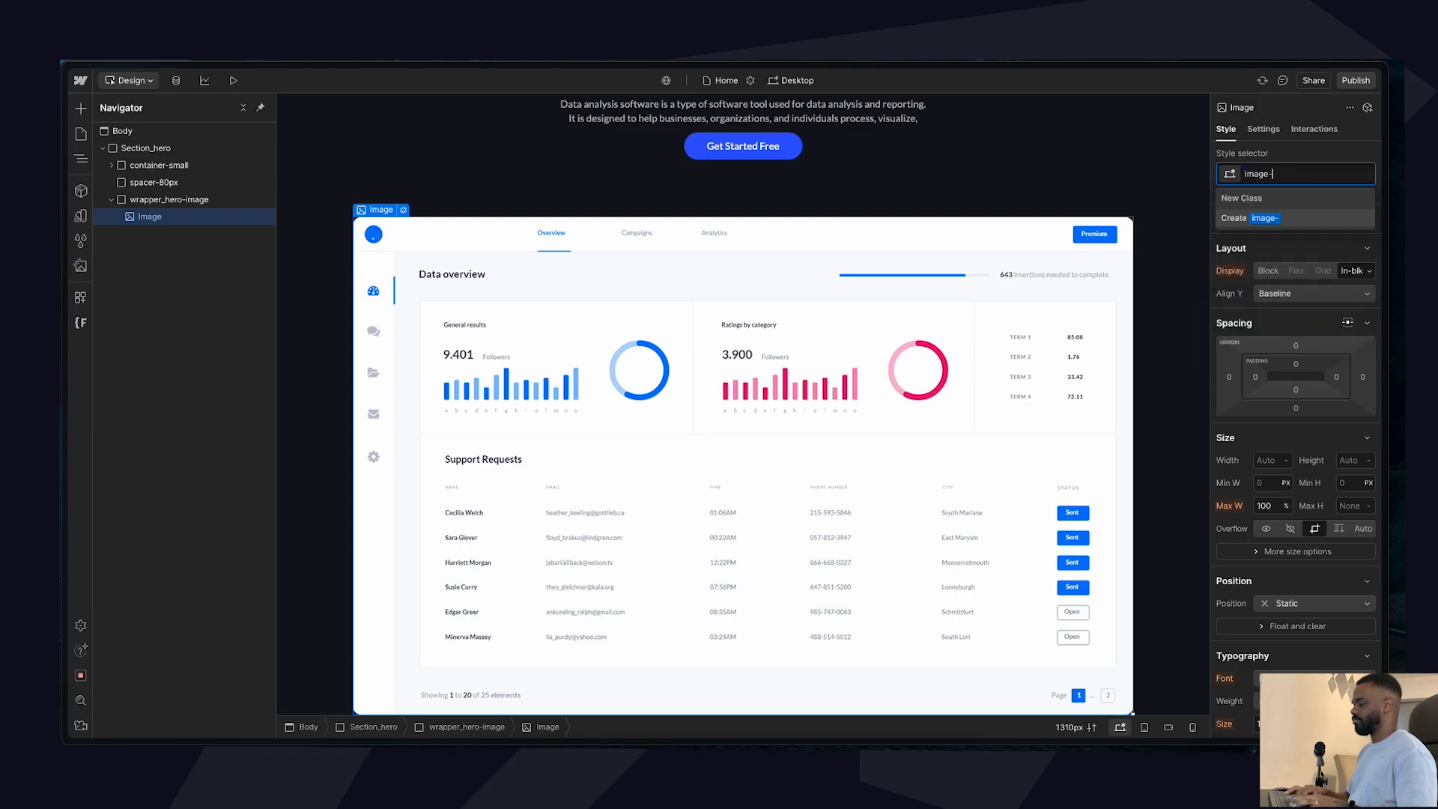
{"action": "type", "text": "dash"}
{"action": "key", "text": "Return"}
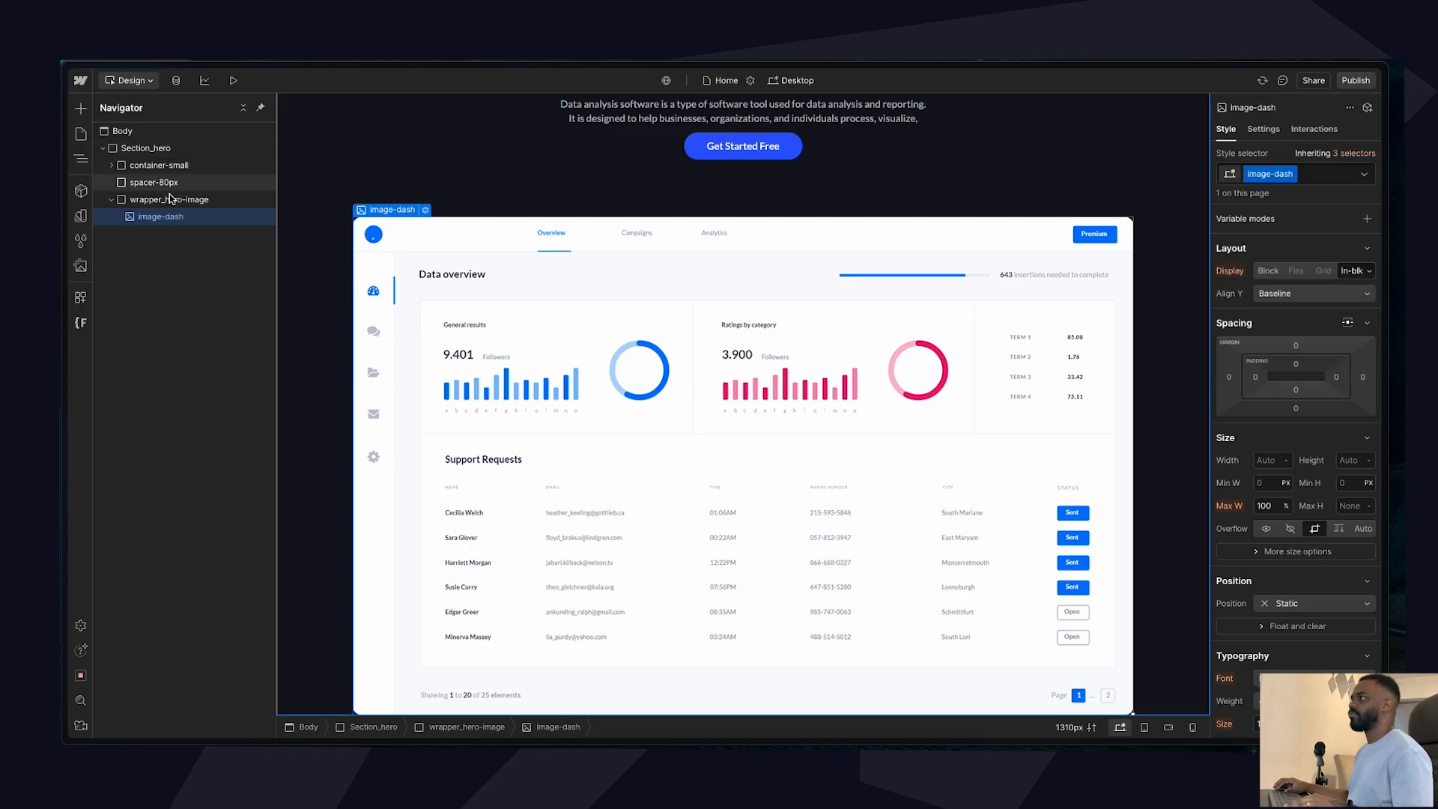
Try adding a Div Block below wrapper_hero-image inside Section_hero.
{"action": "left_click", "coordinate": [210, 201]}
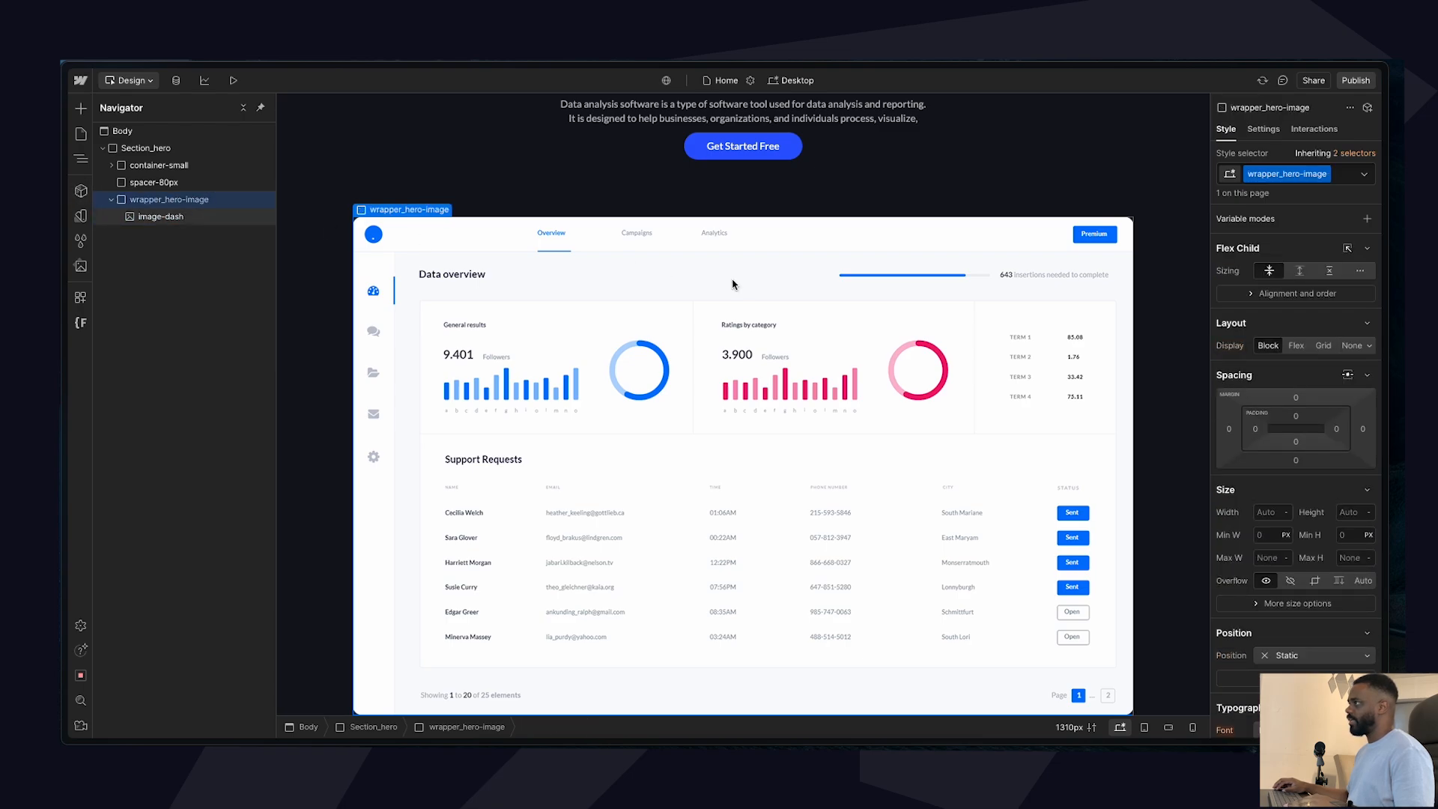
{"action": "left_click", "coordinate": [111, 199]}
{"action": "left_click", "coordinate": [143, 148]}
{"action": "key", "text": "ctrl+k"}
{"action": "type", "text": "div"}
{"action": "key", "text": "Return"}
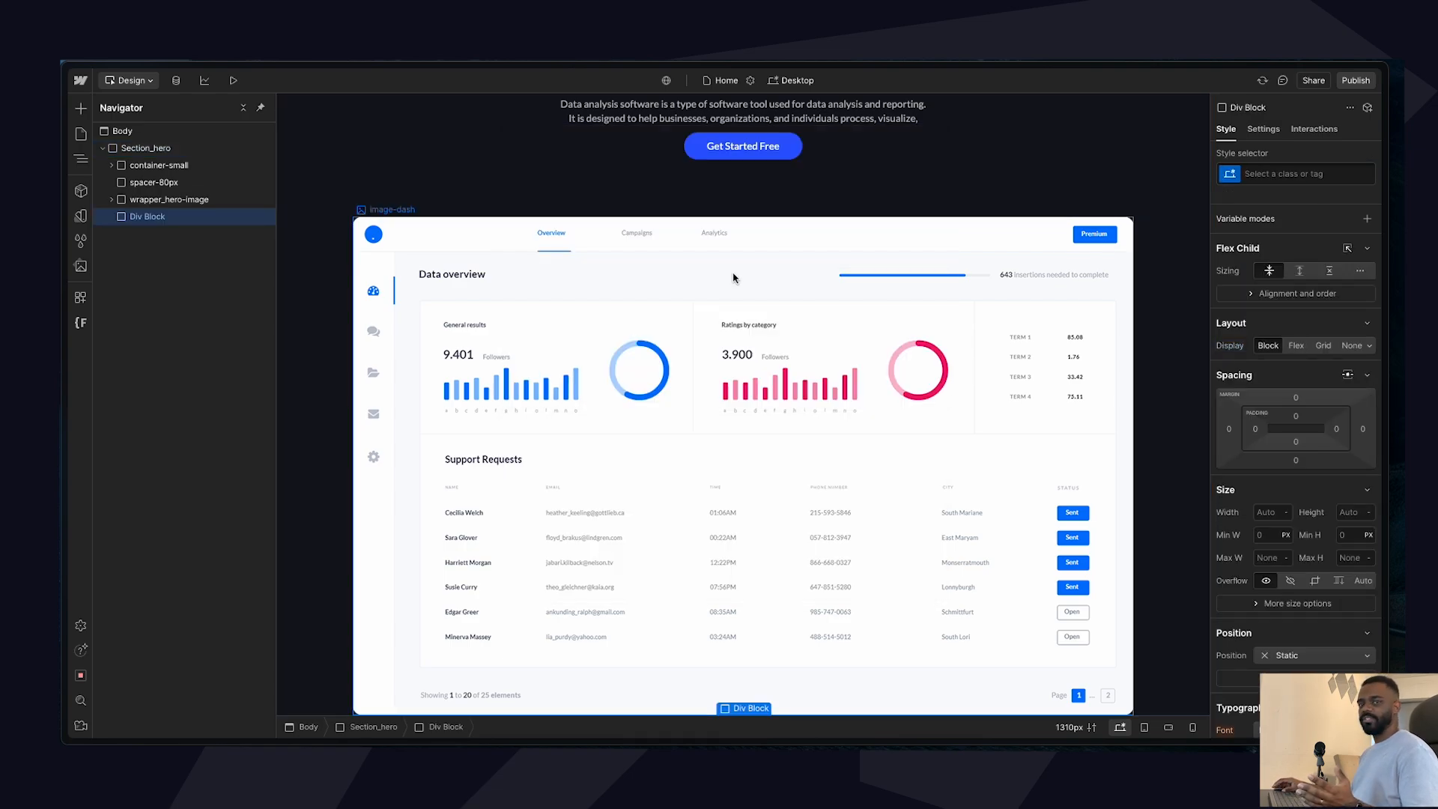
Preview the page to check the hero section and dashboard image, and return to design mode.
{"action": "scroll", "coordinate": [903, 324], "scroll_direction": "down", "scroll_amount": 1}
{"action": "key", "text": "ctrl+shift+p"}
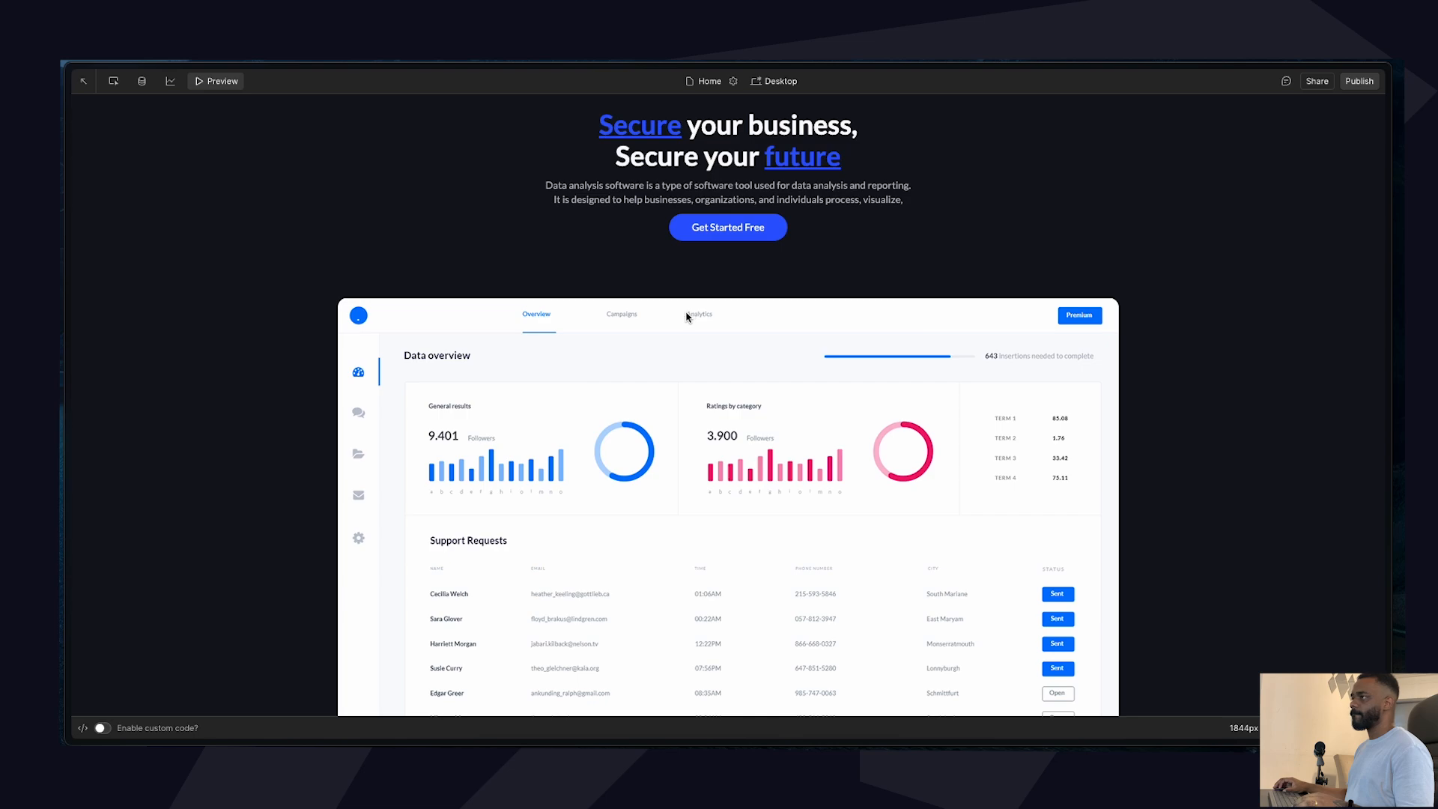
{"action": "left_click", "coordinate": [203, 86]}
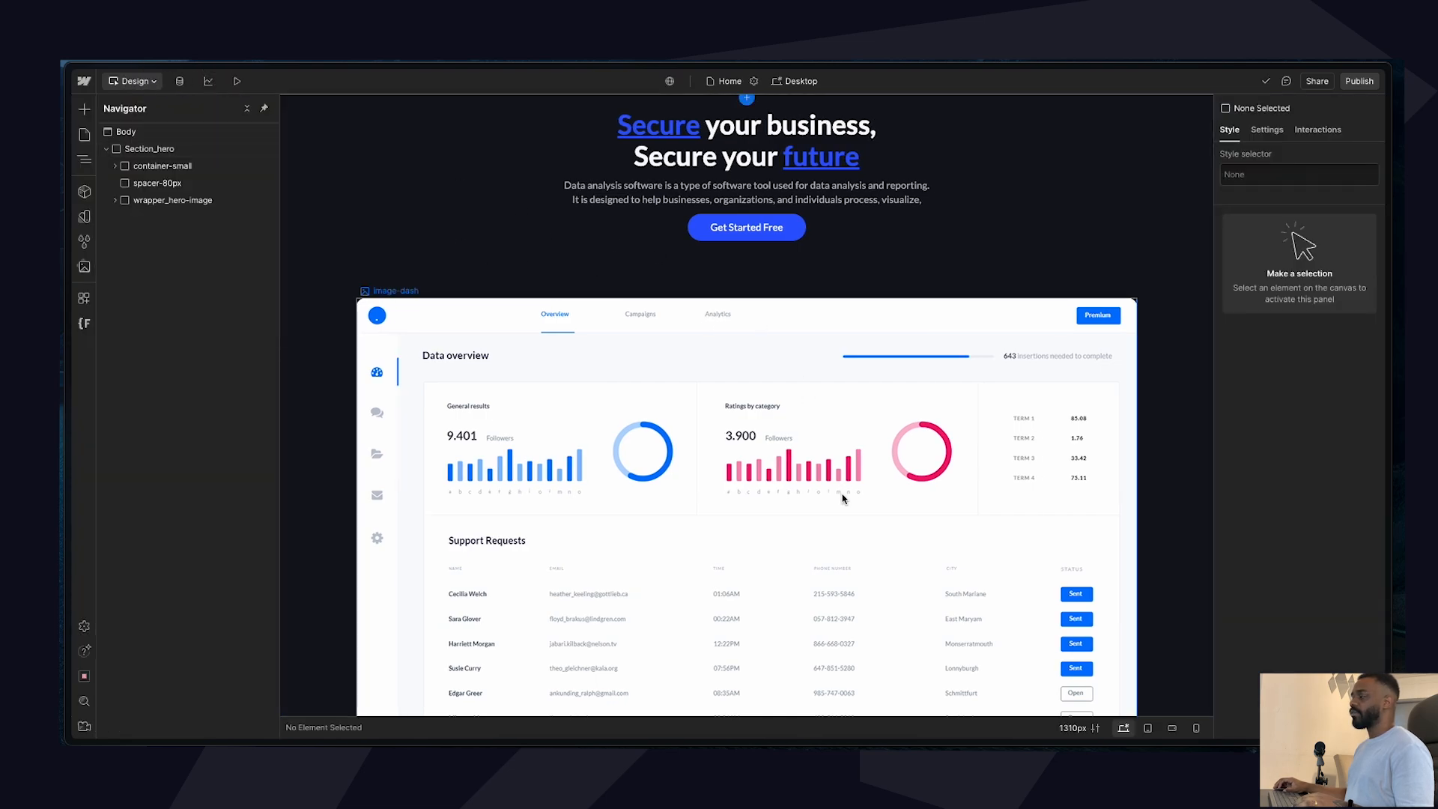
{"action": "scroll", "coordinate": [919, 446], "scroll_direction": "down", "scroll_amount": 2}
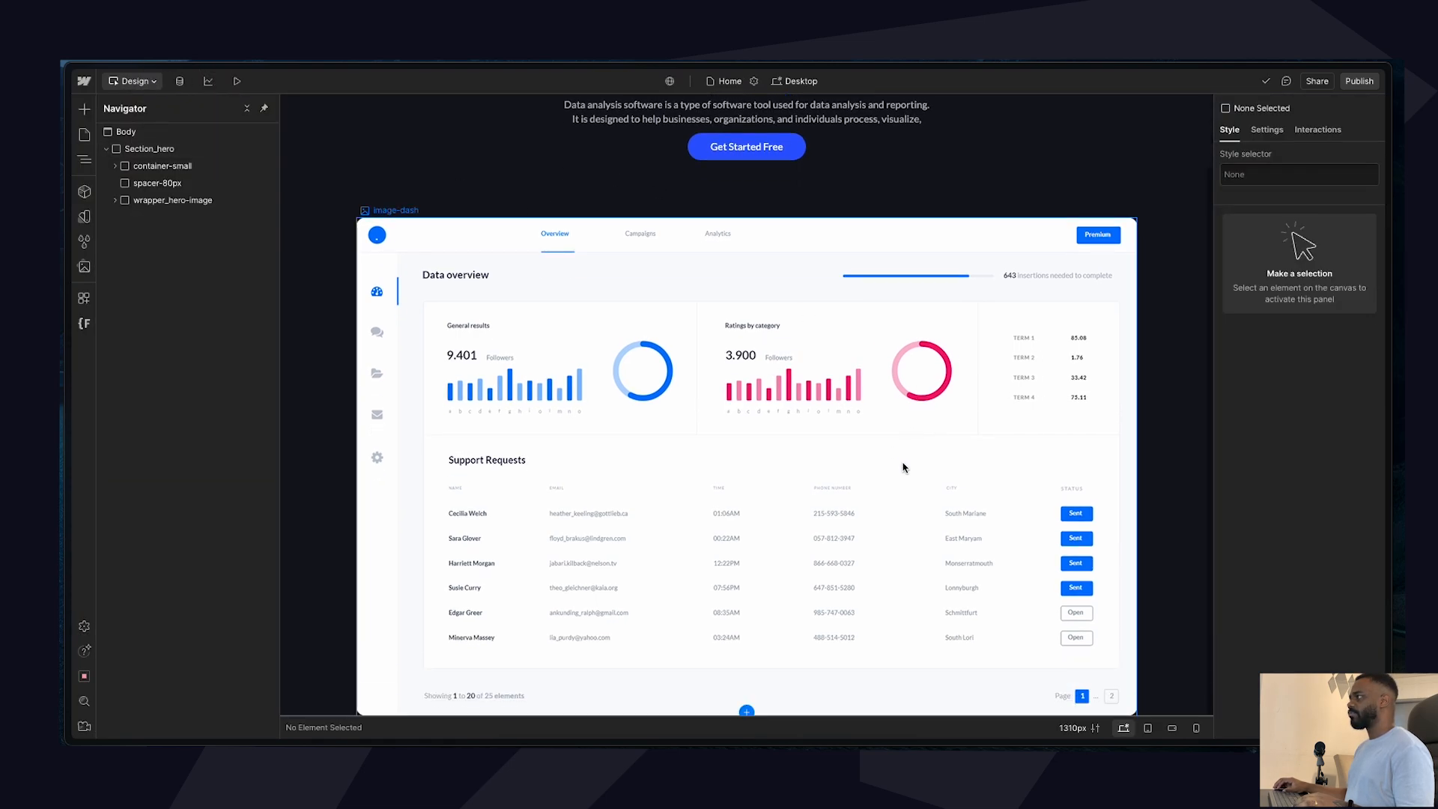
{"action": "scroll", "coordinate": [906, 472], "scroll_direction": "up", "scroll_amount": 2}
{"action": "scroll", "coordinate": [631, 424], "scroll_direction": "down", "scroll_amount": 2}
Add a Div Block as the last element inside Section_hero, below wrapper_hero-image.
{"action": "left_click", "coordinate": [184, 148]}
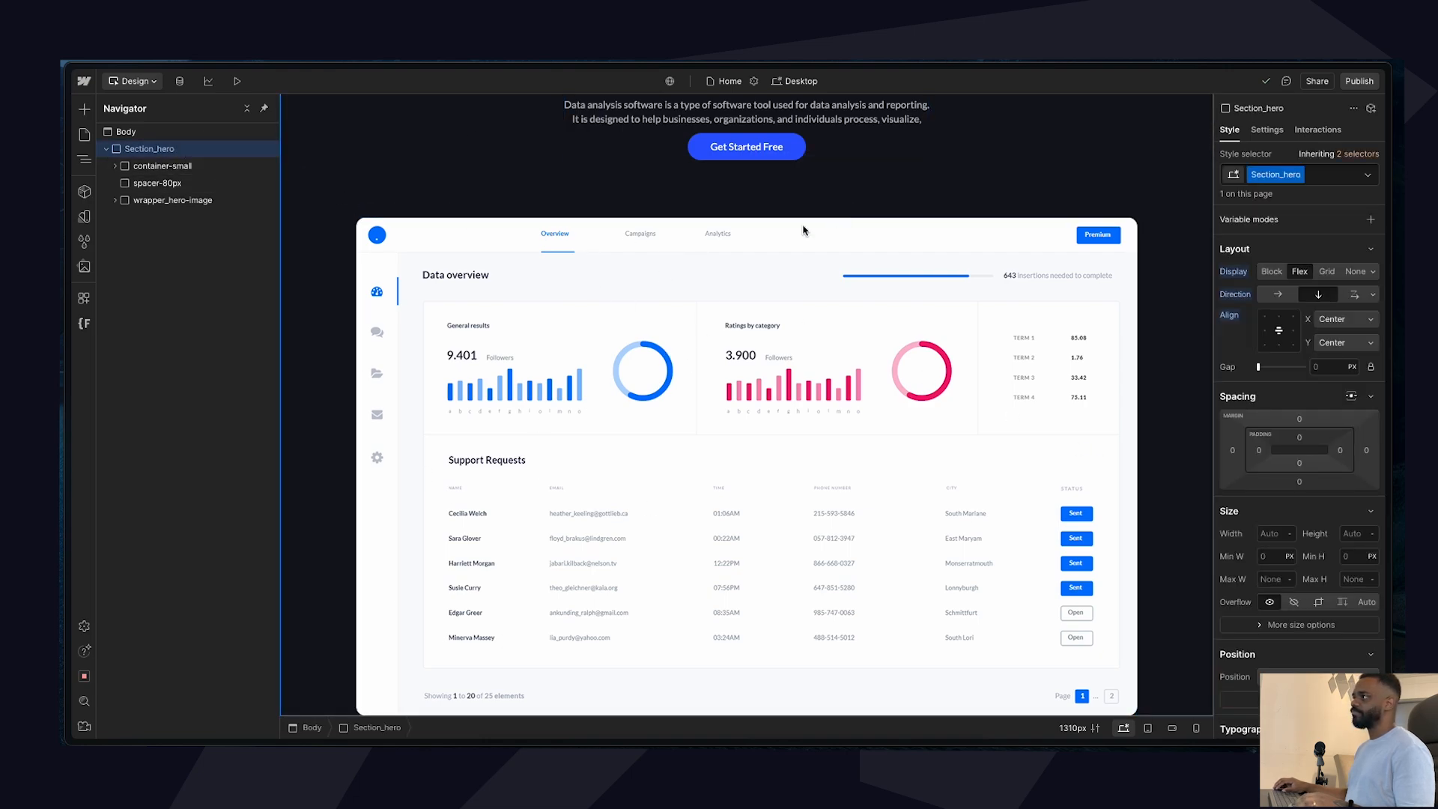
{"action": "scroll", "coordinate": [718, 396], "scroll_direction": "up", "scroll_amount": 2}
{"action": "key", "text": "ctrl+k"}
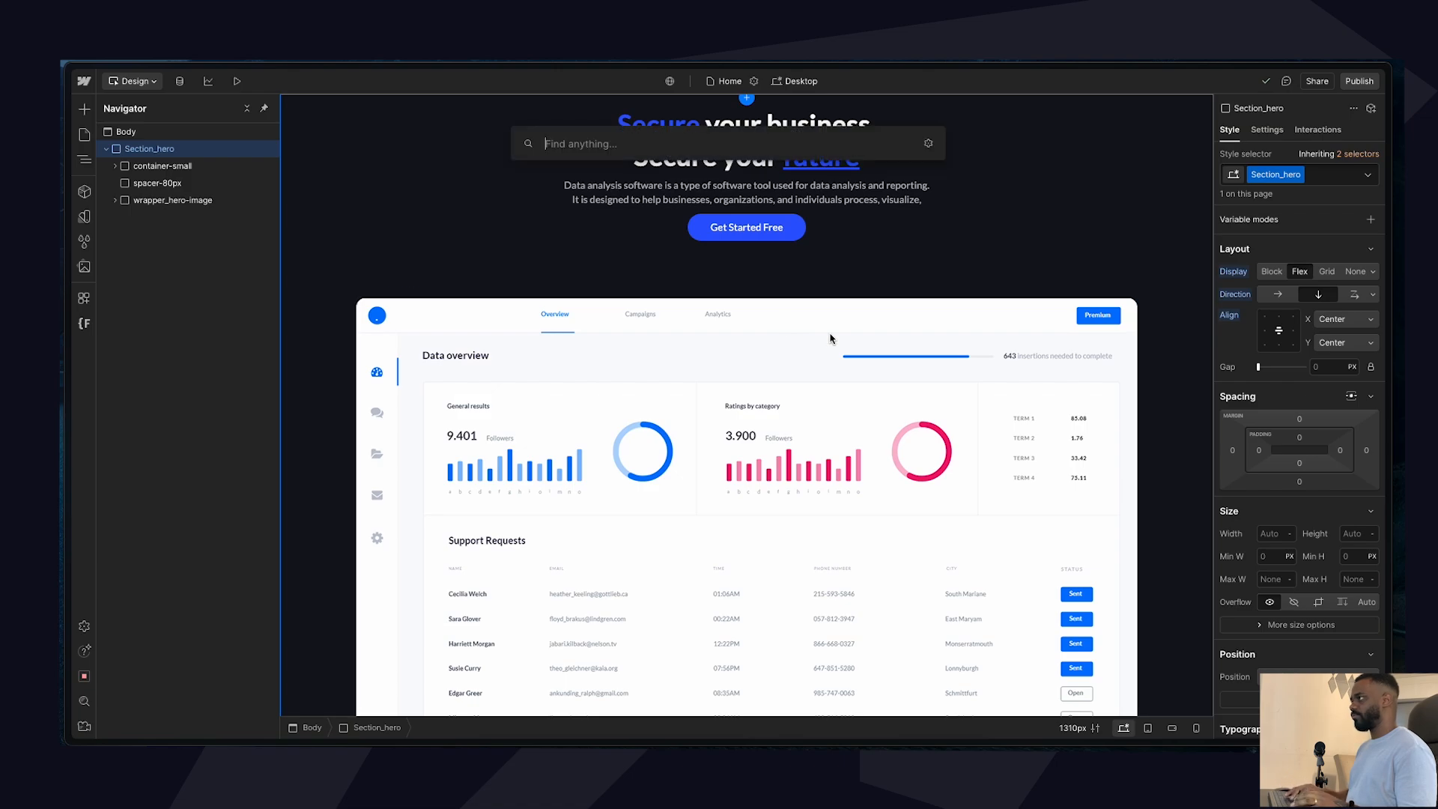
{"action": "type", "text": "div"}
{"action": "key", "text": "Return"}
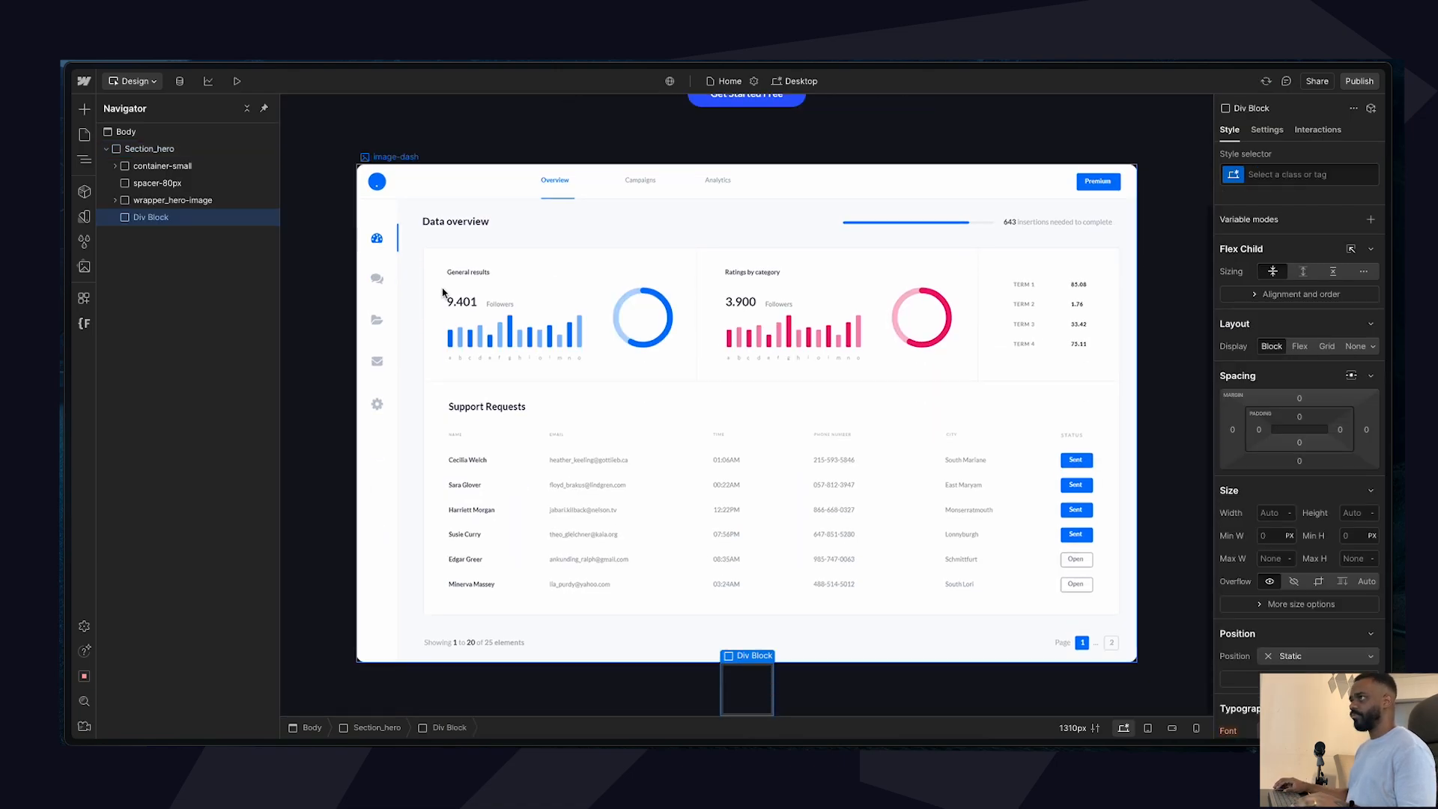
Set the height of the empty Div Block below the dashboard image to 40 VH.
{"action": "left_click", "coordinate": [1350, 507]}
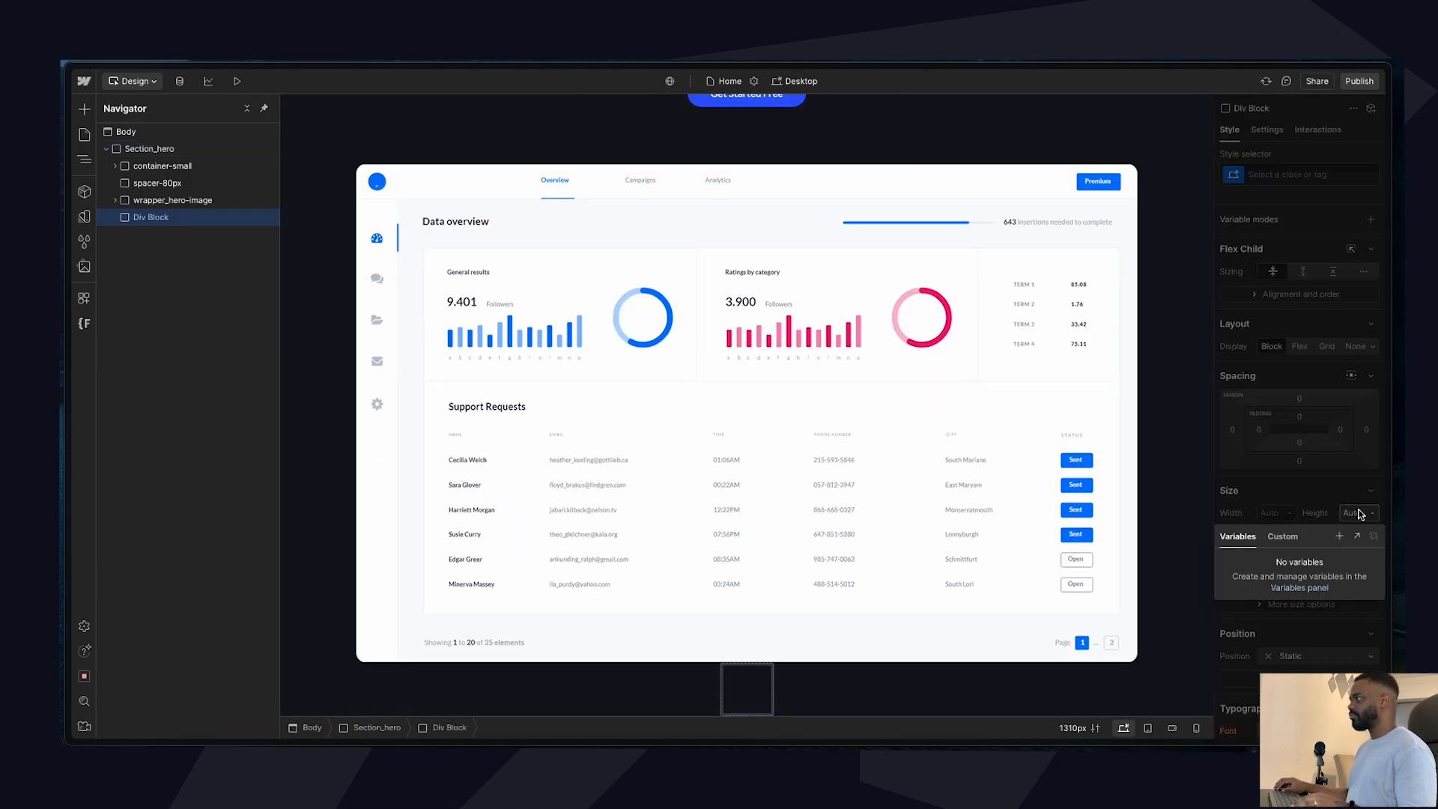
{"action": "left_click", "coordinate": [1361, 514]}
{"action": "type", "text": "40vh"}
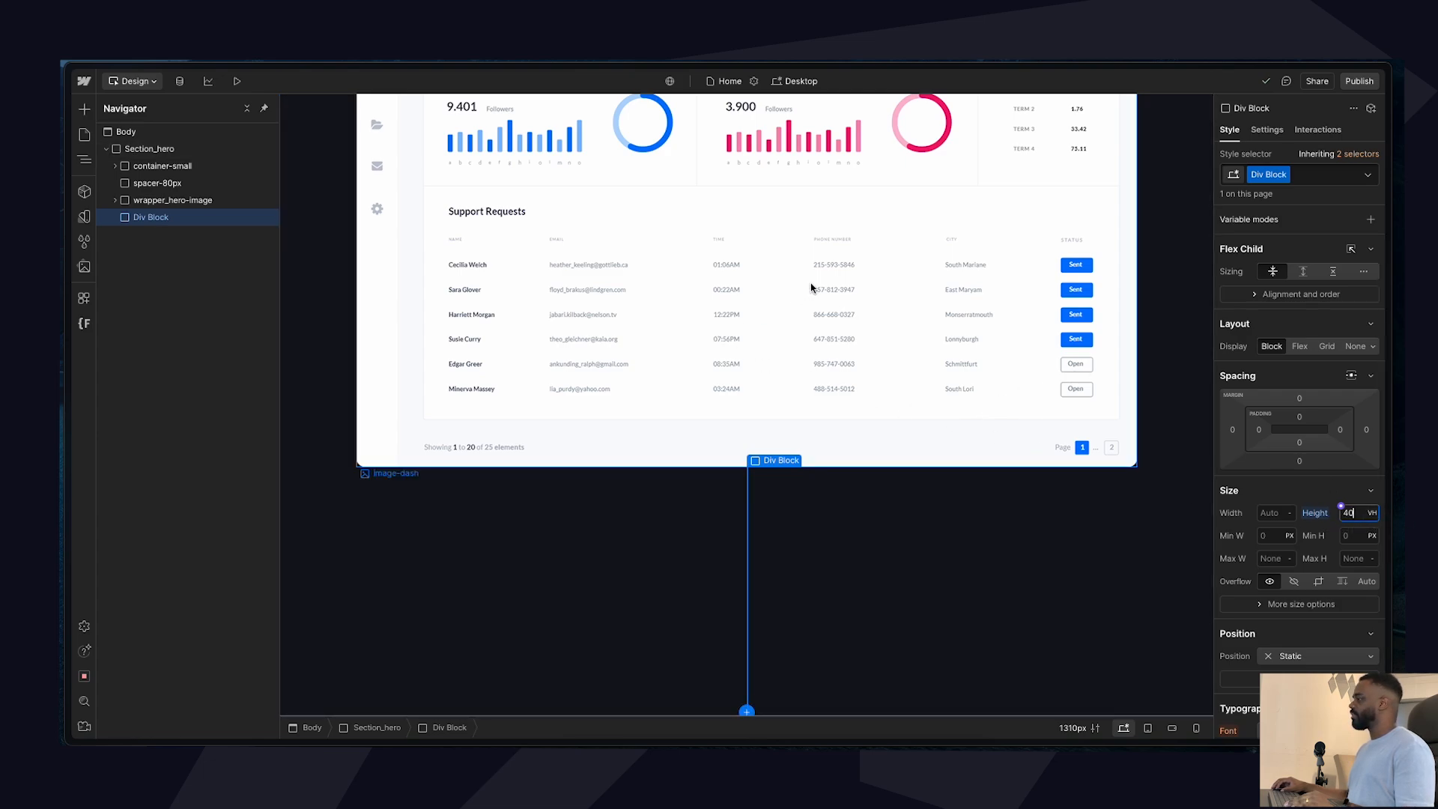
{"action": "scroll", "coordinate": [814, 289], "scroll_direction": "up", "scroll_amount": 1}
{"action": "scroll", "coordinate": [814, 294], "scroll_direction": "down", "scroll_amount": 1}
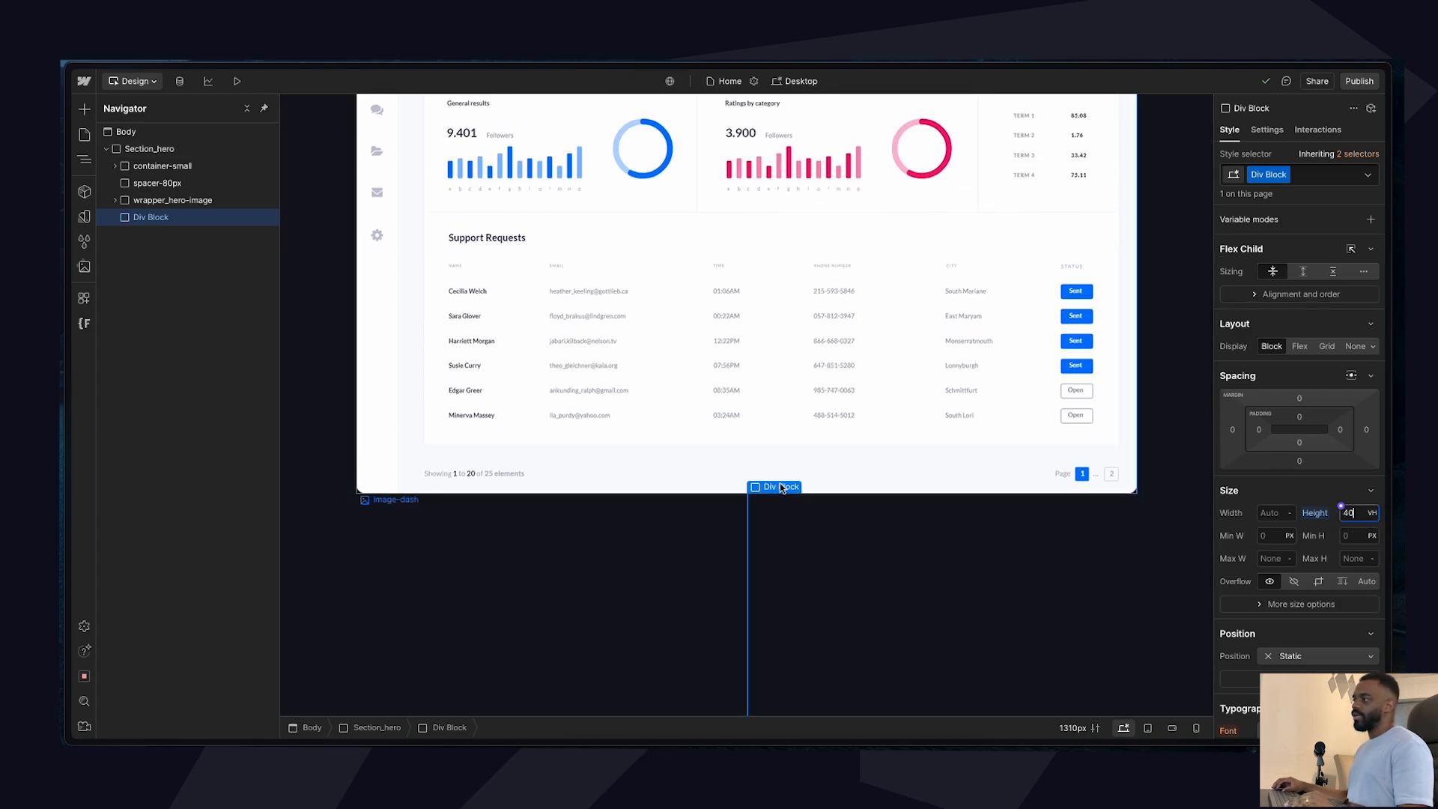
{"action": "scroll", "coordinate": [822, 488], "scroll_direction": "down", "scroll_amount": 1}
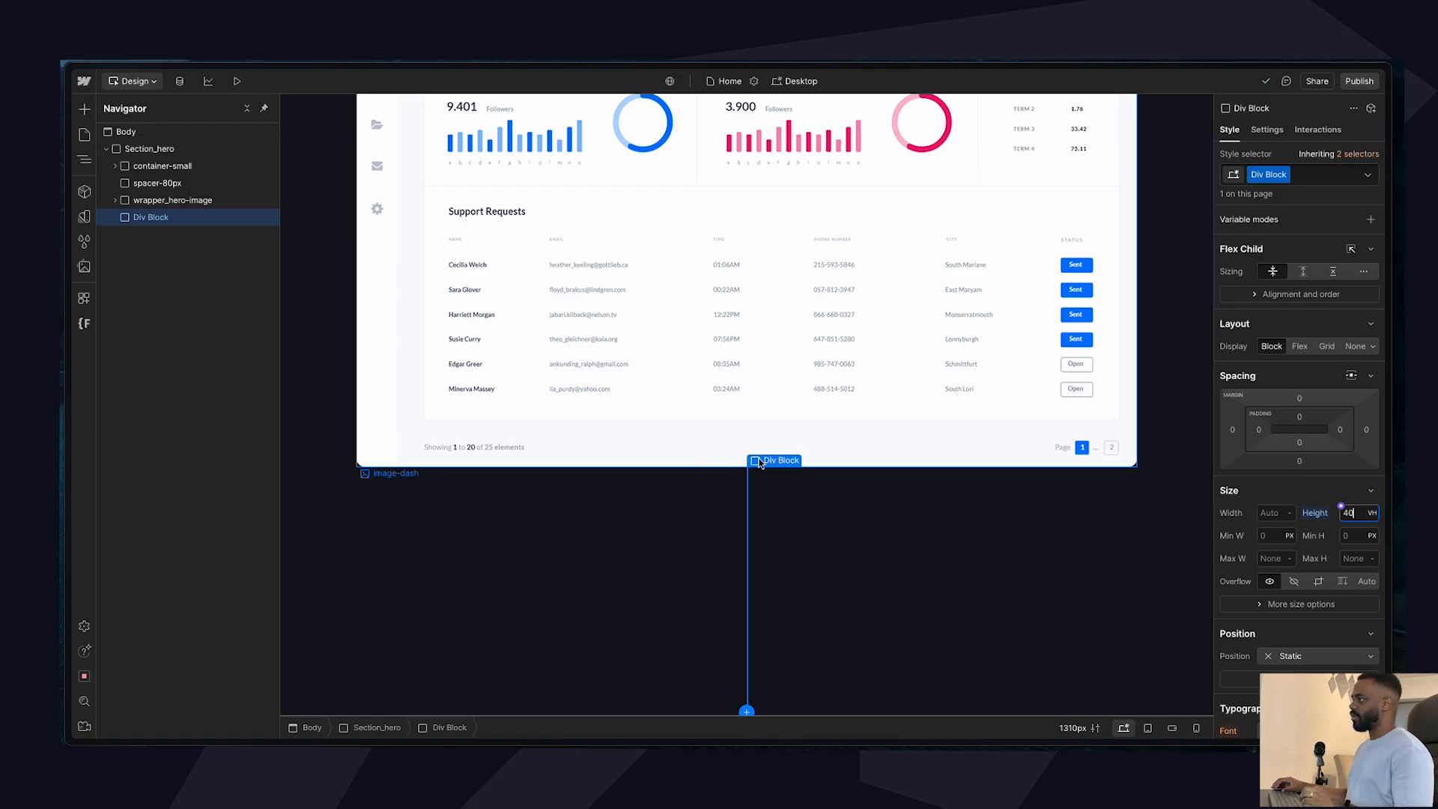
{"action": "scroll", "coordinate": [834, 442], "scroll_direction": "up", "scroll_amount": 2}
{"action": "scroll", "coordinate": [834, 442], "scroll_direction": "up", "scroll_amount": 2}
{"action": "scroll", "coordinate": [690, 434], "scroll_direction": "down", "scroll_amount": 5}
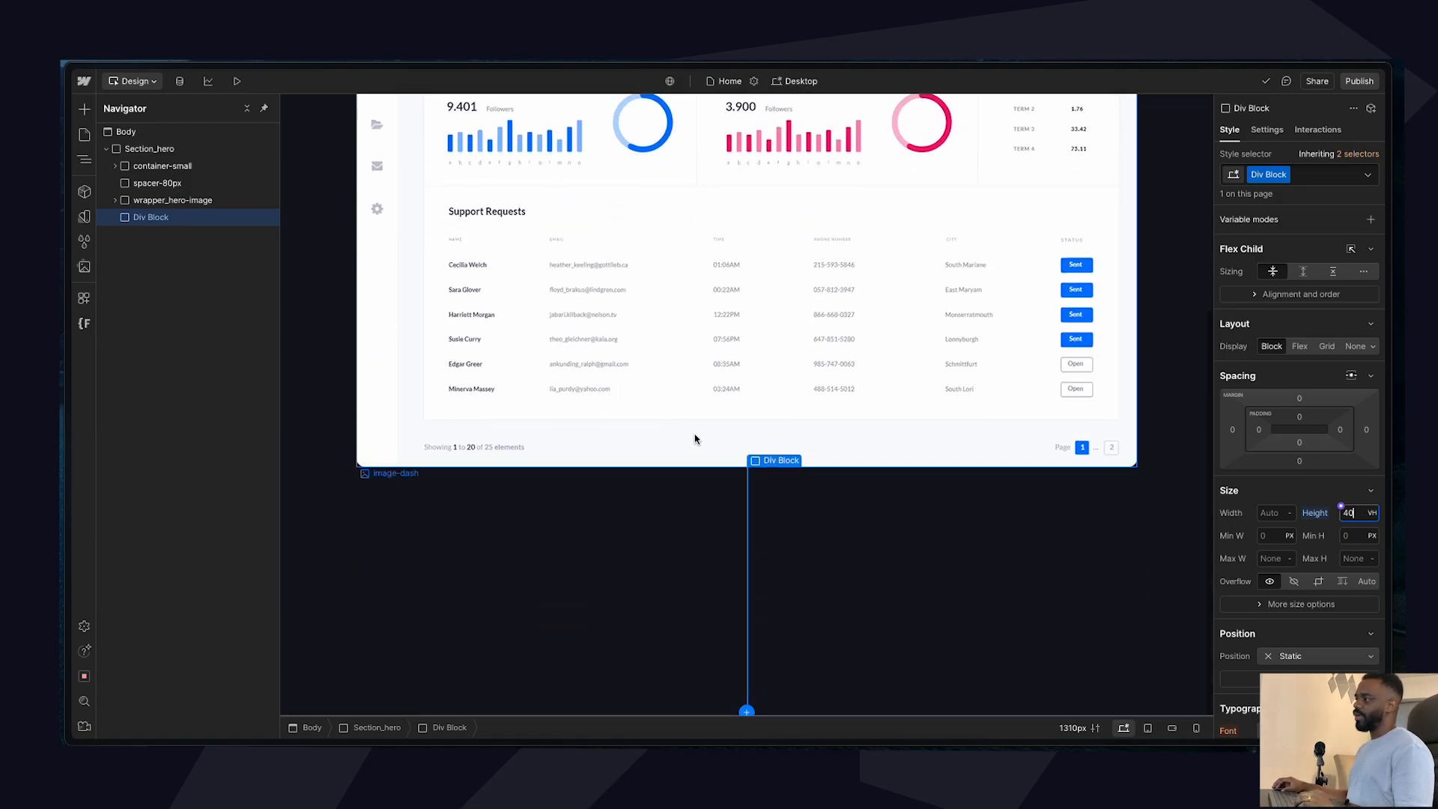
{"action": "scroll", "coordinate": [884, 572], "scroll_direction": "up", "scroll_amount": 6}
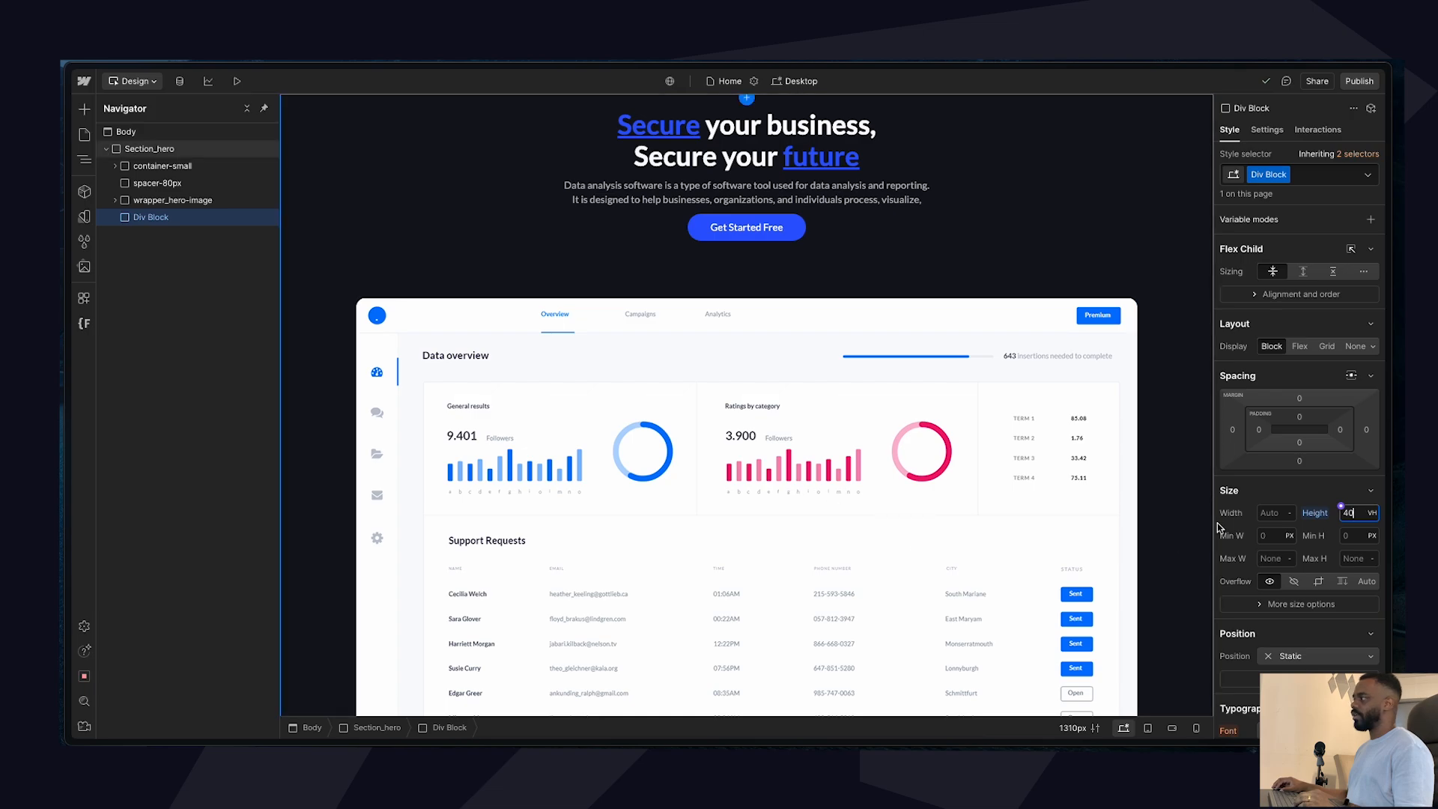
Set the width of the empty Div Block below the dashboard image to 100%.
{"action": "left_click", "coordinate": [1269, 513]}
{"action": "type", "text": "100"}
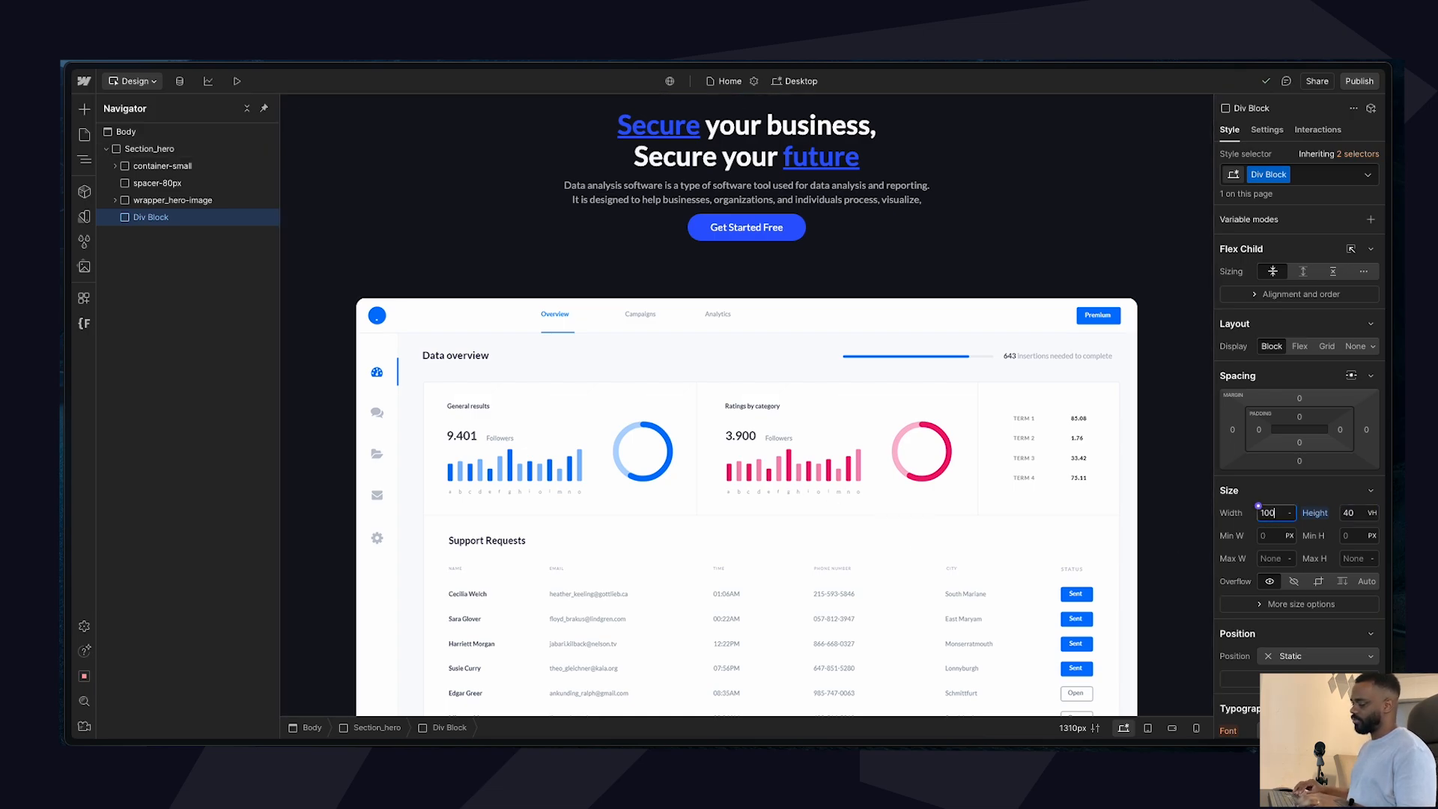
{"action": "type", "text": "%"}
{"action": "scroll", "coordinate": [1063, 514], "scroll_direction": "down", "scroll_amount": 4}
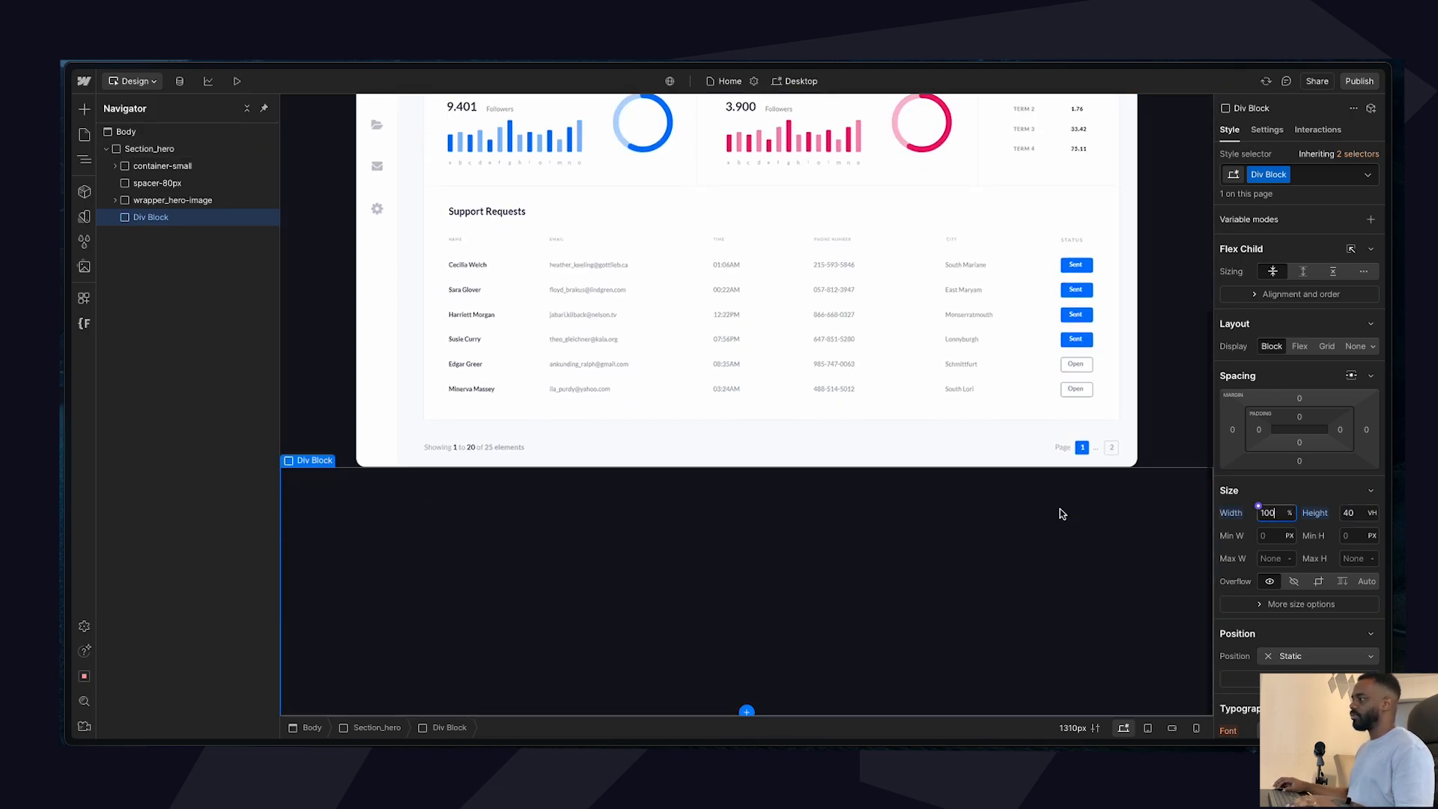
{"action": "scroll", "coordinate": [947, 449], "scroll_direction": "up", "scroll_amount": 1}
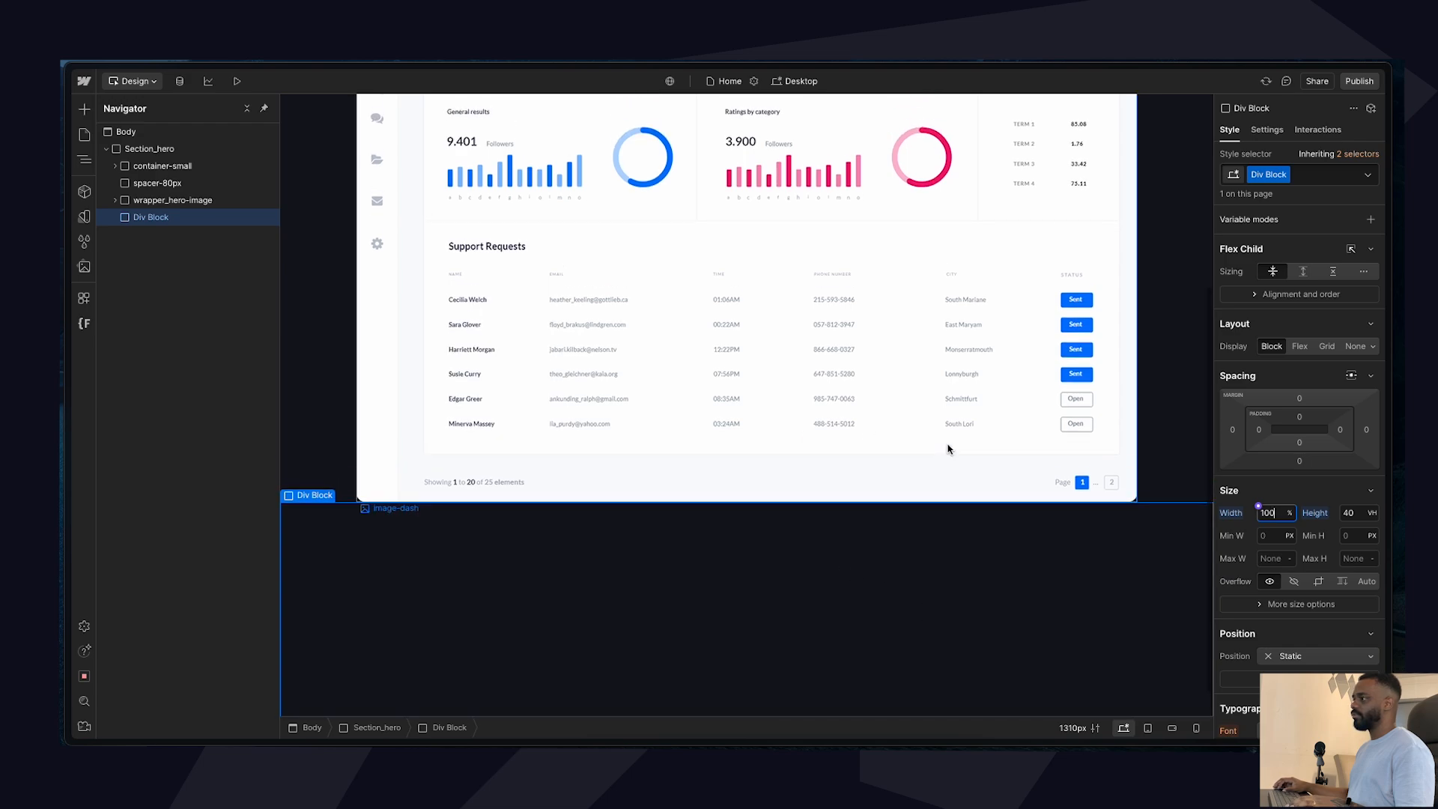
{"action": "scroll", "coordinate": [1279, 610], "scroll_direction": "down", "scroll_amount": 2}
Try setting the empty Div Block's text color to #fafafa.
{"action": "scroll", "coordinate": [1279, 610], "scroll_direction": "down", "scroll_amount": 4}
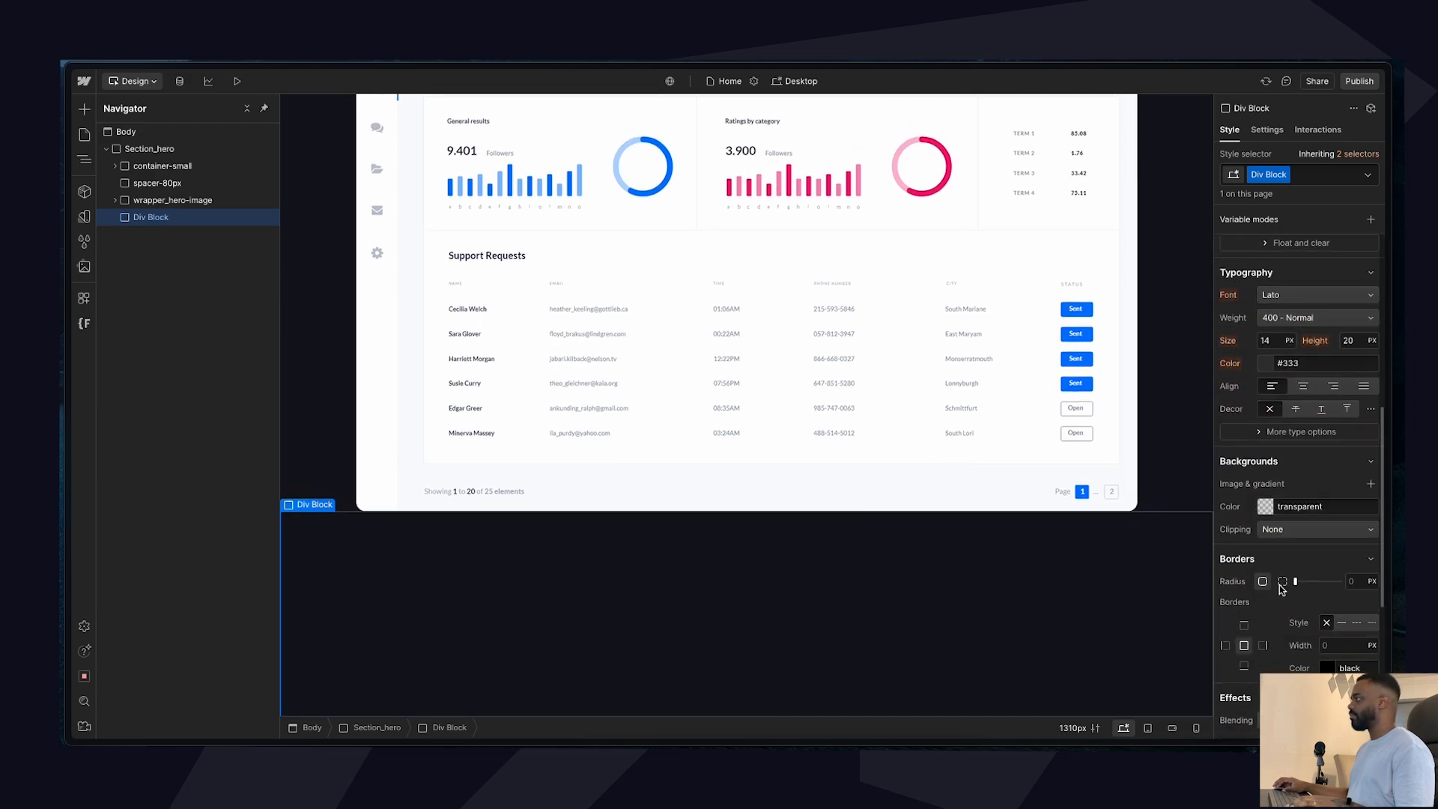
{"action": "left_click", "coordinate": [1313, 363]}
{"action": "type", "text": "fafafa"}
{"action": "left_click", "coordinate": [1268, 390]}
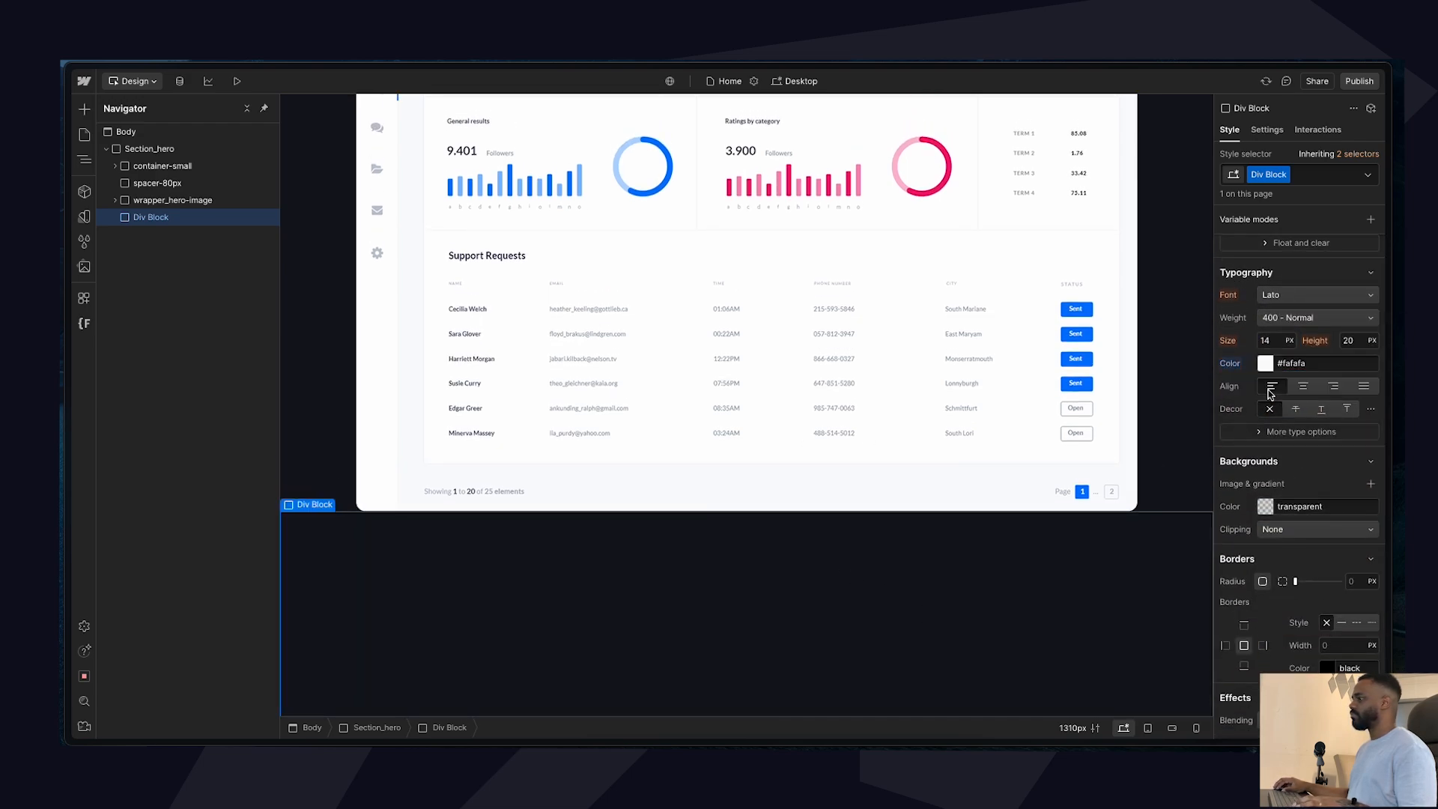
Set the background color of the Div Block below the dashboard image to #fafafa.
{"action": "scroll", "coordinate": [1292, 448], "scroll_direction": "down", "scroll_amount": 2}
{"action": "left_click", "coordinate": [1312, 388]}
{"action": "type", "text": "fafafa"}
{"action": "left_click", "coordinate": [1280, 405]}
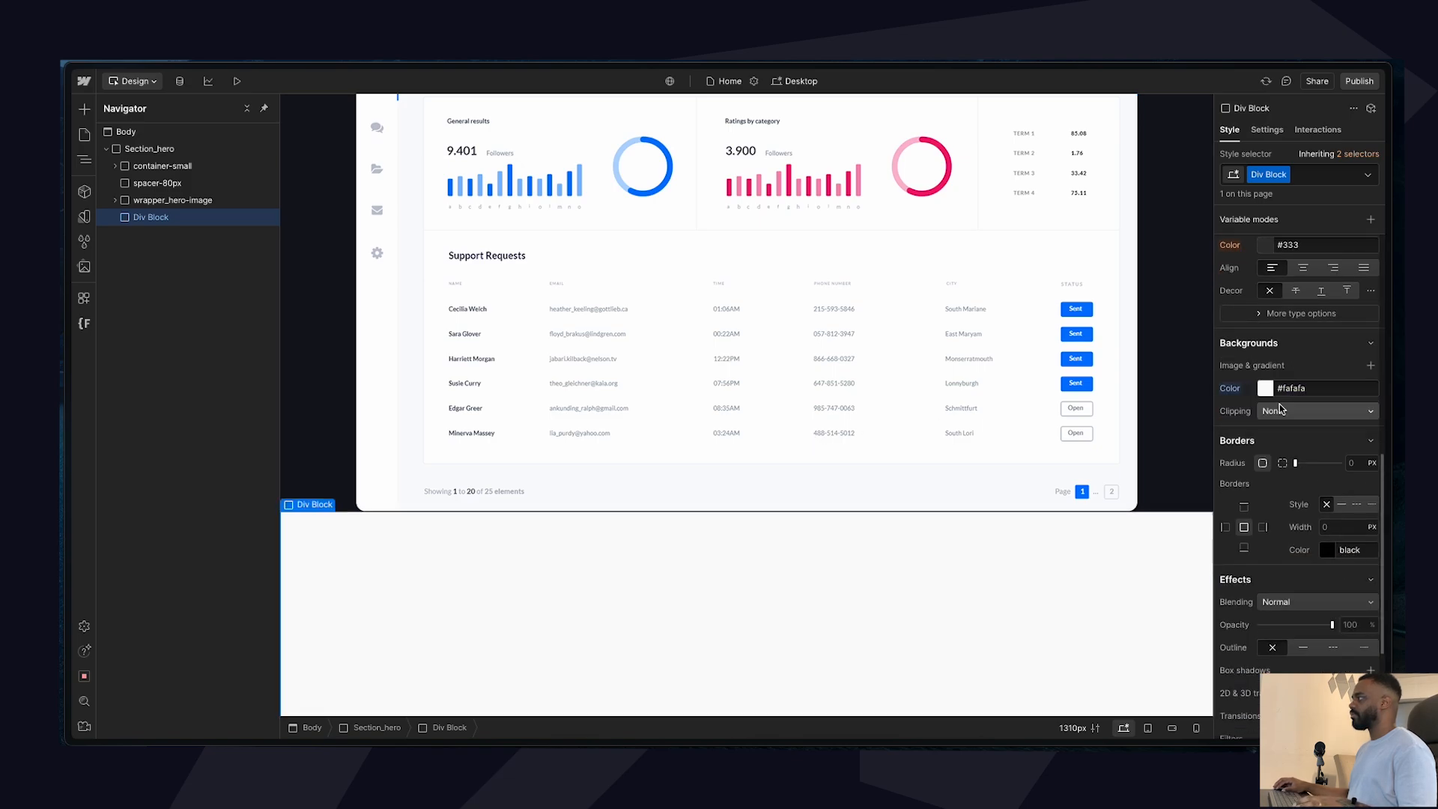
{"action": "scroll", "coordinate": [690, 433], "scroll_direction": "up", "scroll_amount": 3}
{"action": "scroll", "coordinate": [689, 433], "scroll_direction": "down", "scroll_amount": 3}
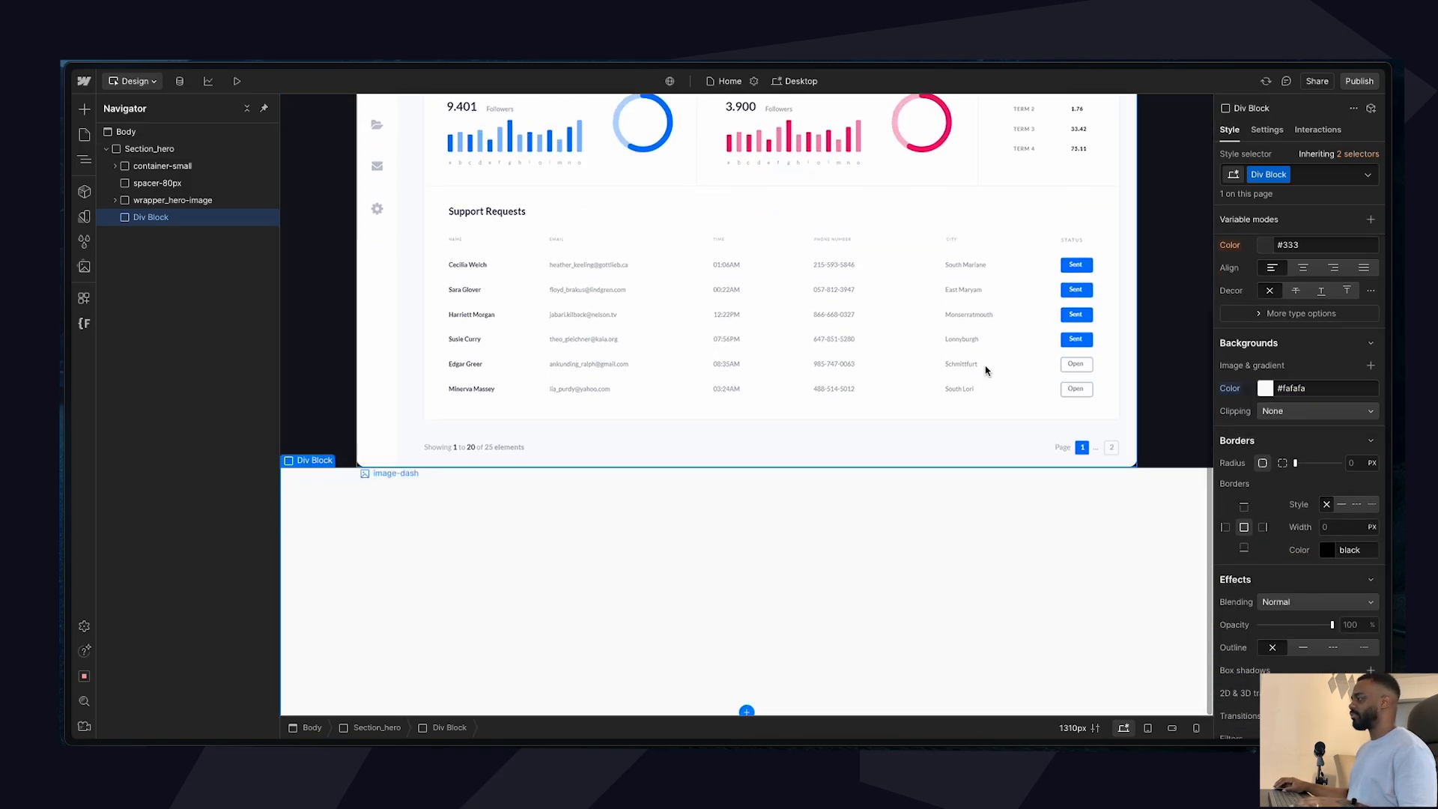
{"action": "left_click", "coordinate": [327, 354]}
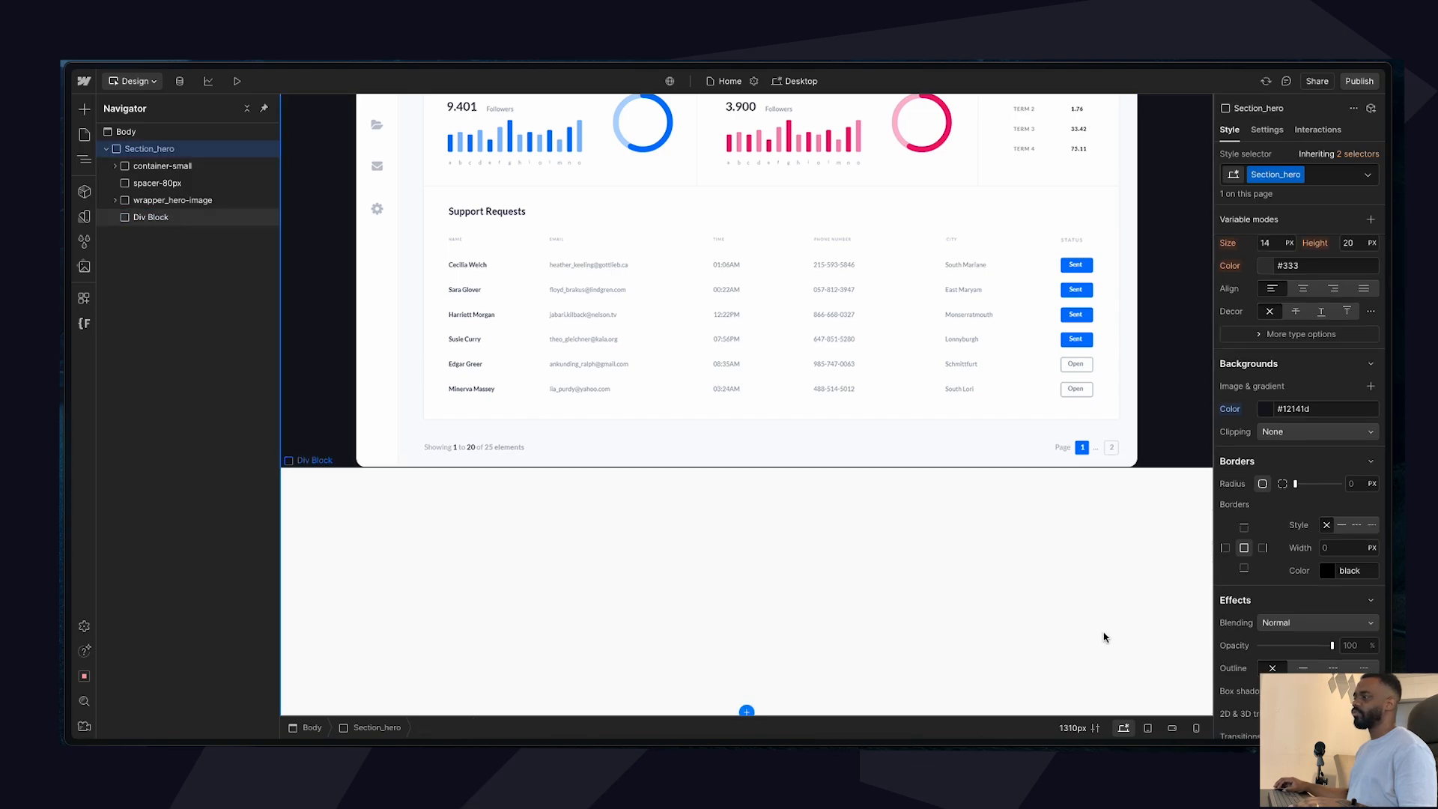
{"action": "scroll", "coordinate": [641, 570], "scroll_direction": "up", "scroll_amount": 3}
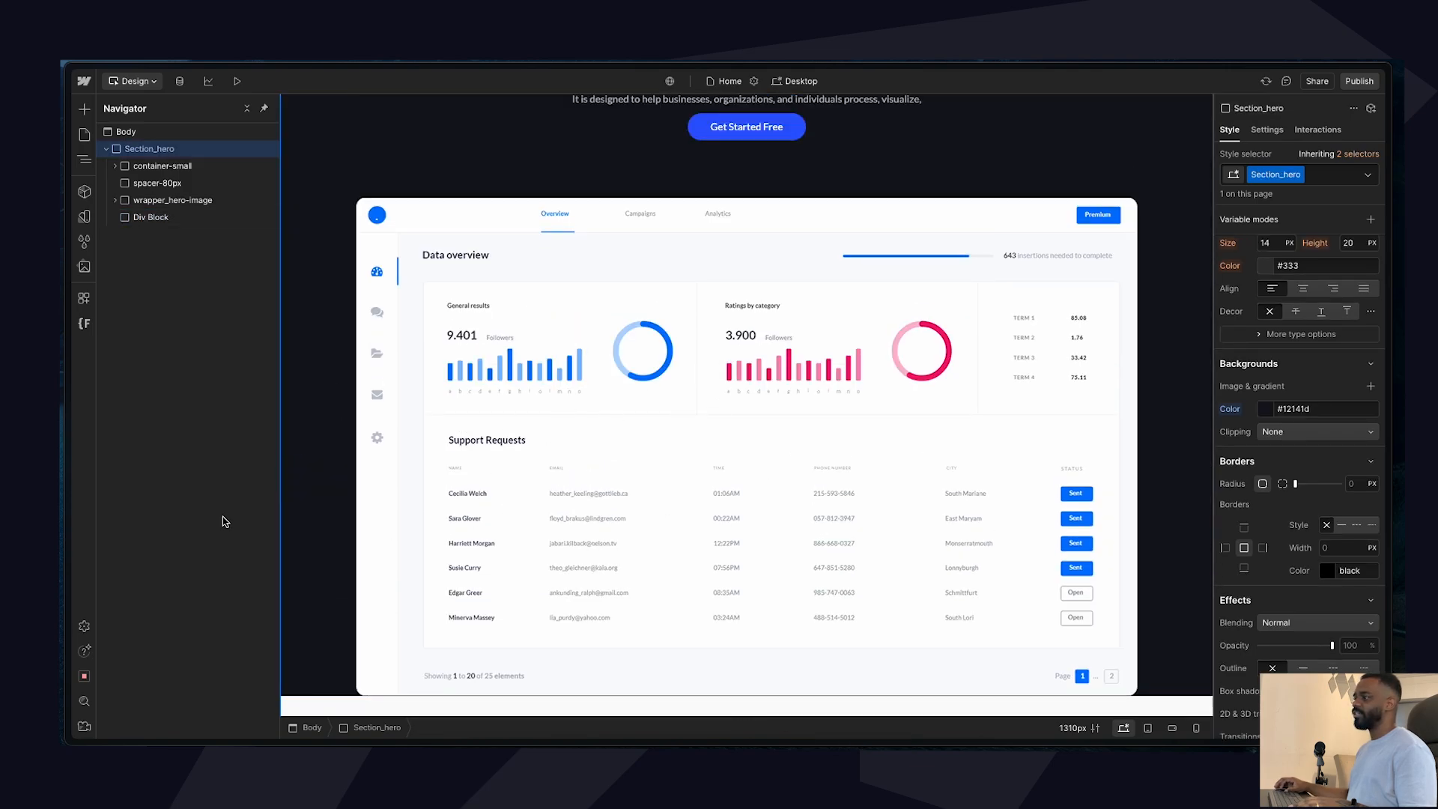
{"action": "scroll", "coordinate": [1042, 544], "scroll_direction": "down", "scroll_amount": 3}
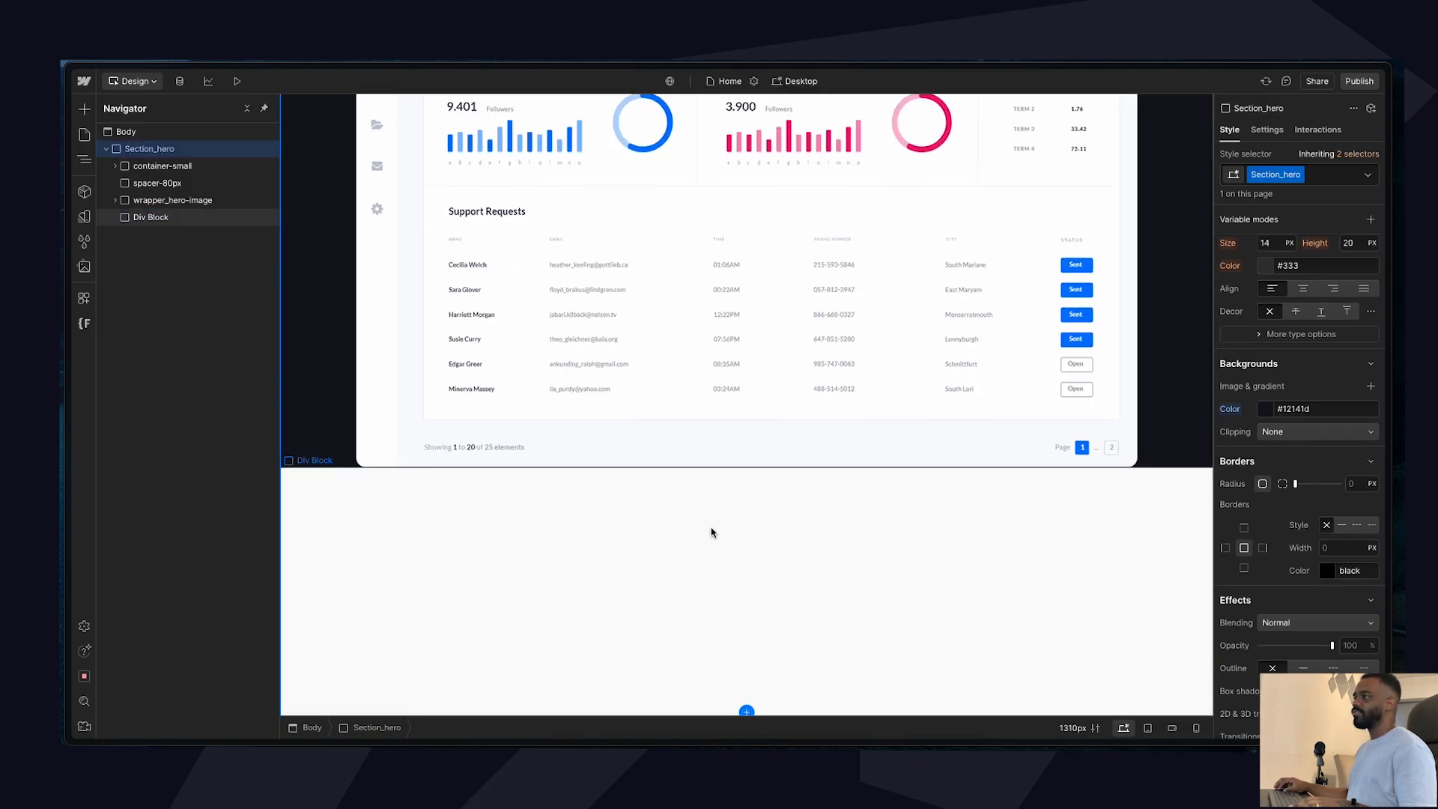
Give the light Div Block below the dashboard image the class name background-white.
{"action": "left_click", "coordinate": [712, 532]}
{"action": "left_click", "coordinate": [1286, 175]}
{"action": "left_click", "coordinate": [1282, 203]}
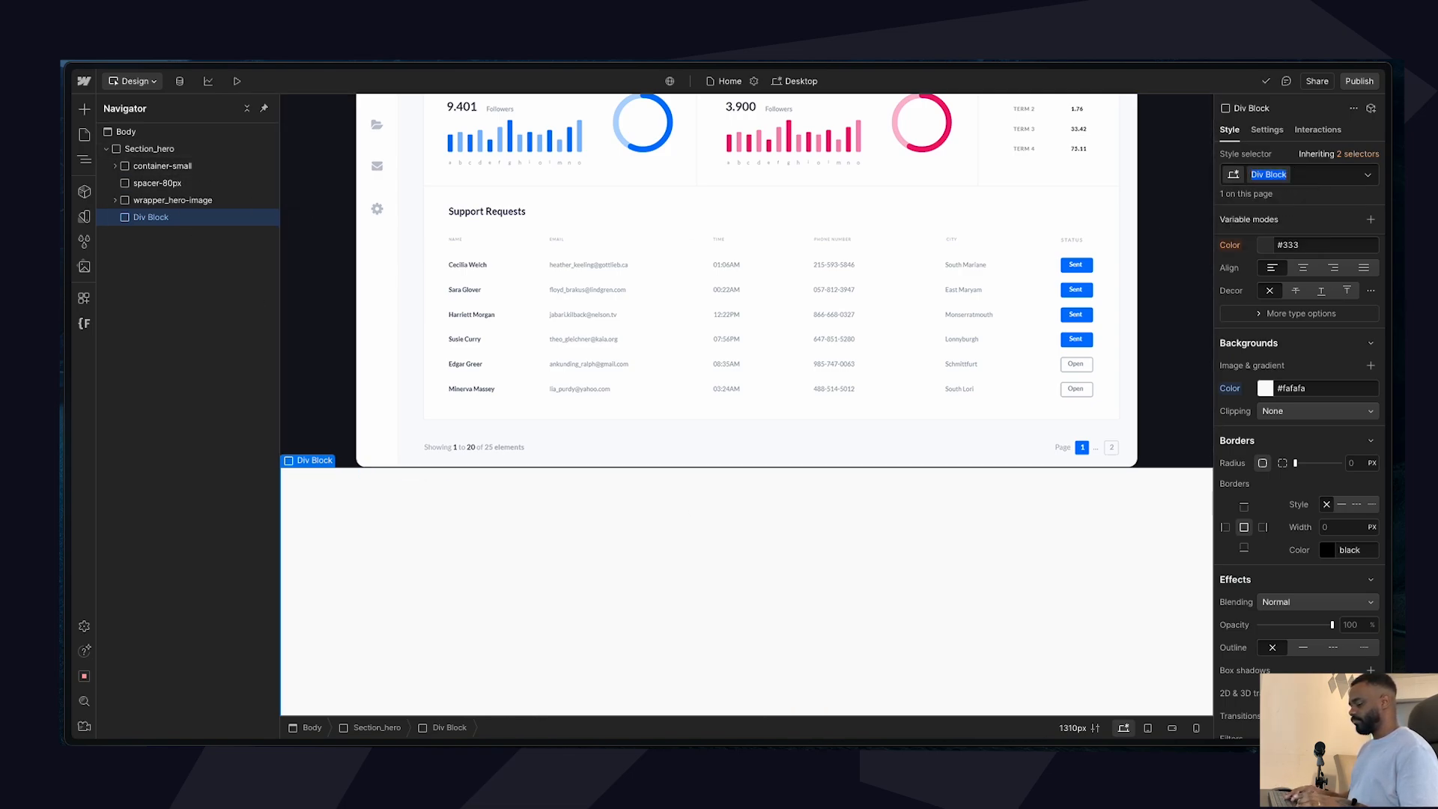
{"action": "type", "text": "back"}
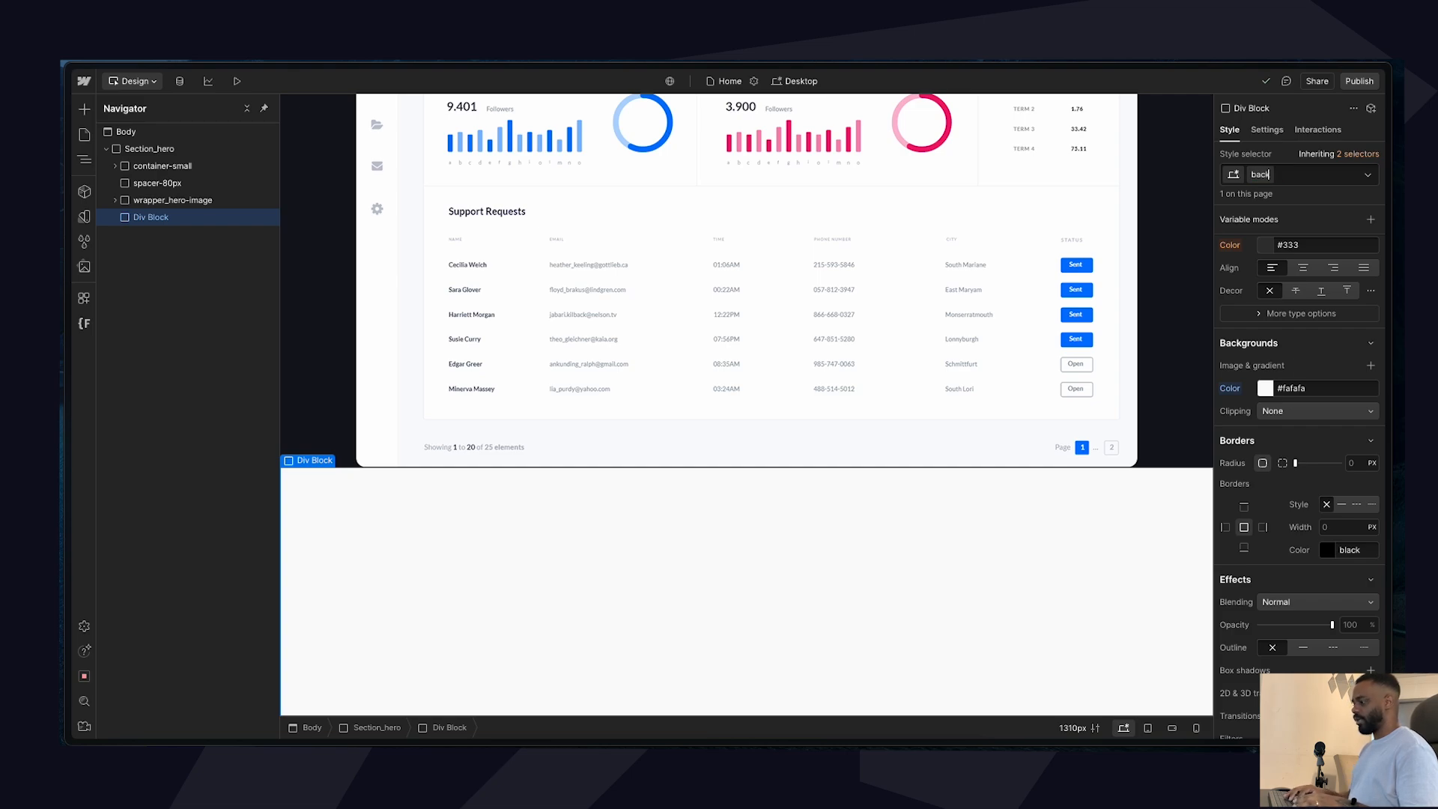
{"action": "type", "text": "ground-white"}
{"action": "key", "text": "Return"}
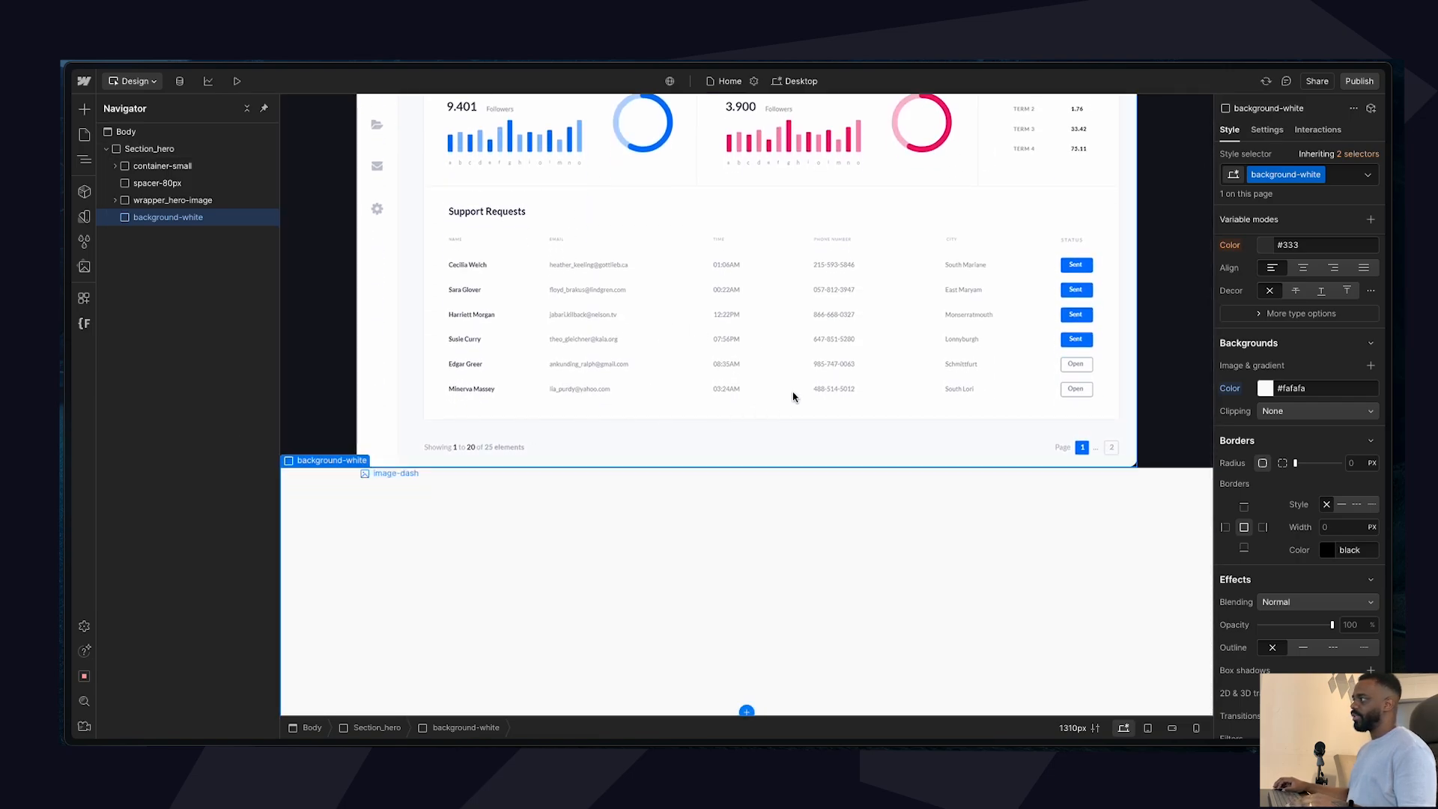
Set the background-white block's position to Absolute and anchor it across the bottom edge.
{"action": "scroll", "coordinate": [793, 397], "scroll_direction": "up", "scroll_amount": 4}
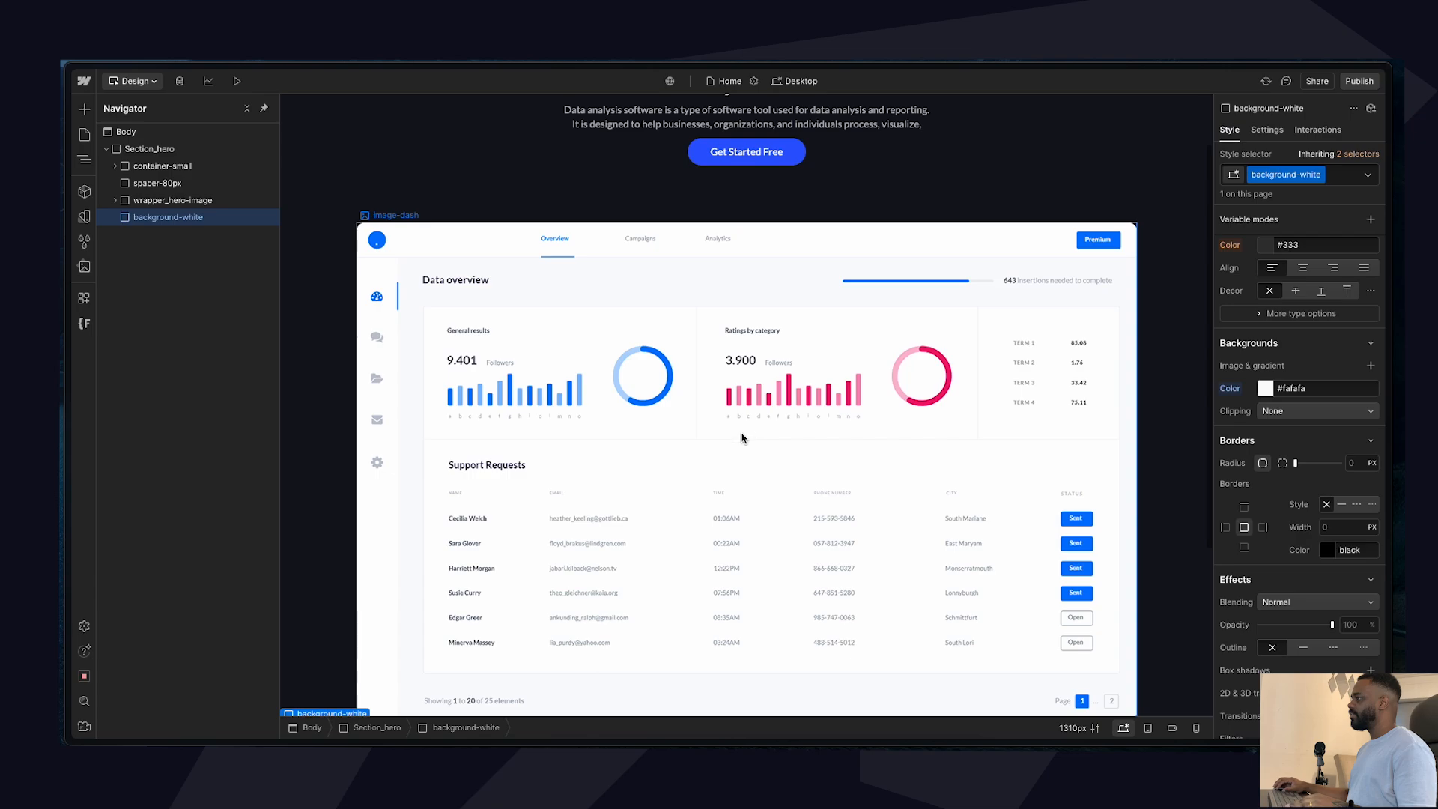
{"action": "scroll", "coordinate": [741, 438], "scroll_direction": "up", "scroll_amount": 1}
{"action": "scroll", "coordinate": [743, 441], "scroll_direction": "down", "scroll_amount": 5}
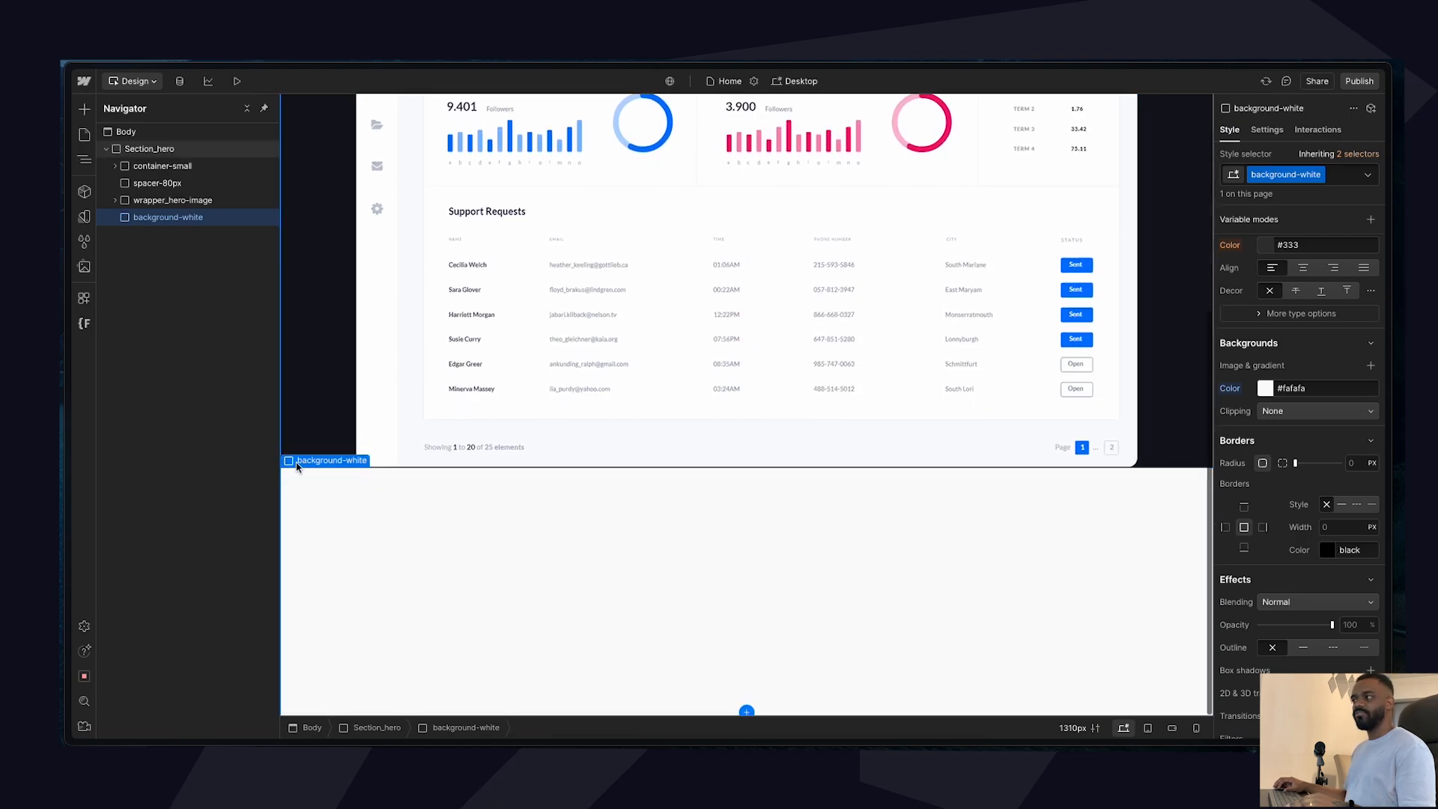
{"action": "scroll", "coordinate": [1319, 487], "scroll_direction": "up", "scroll_amount": 6}
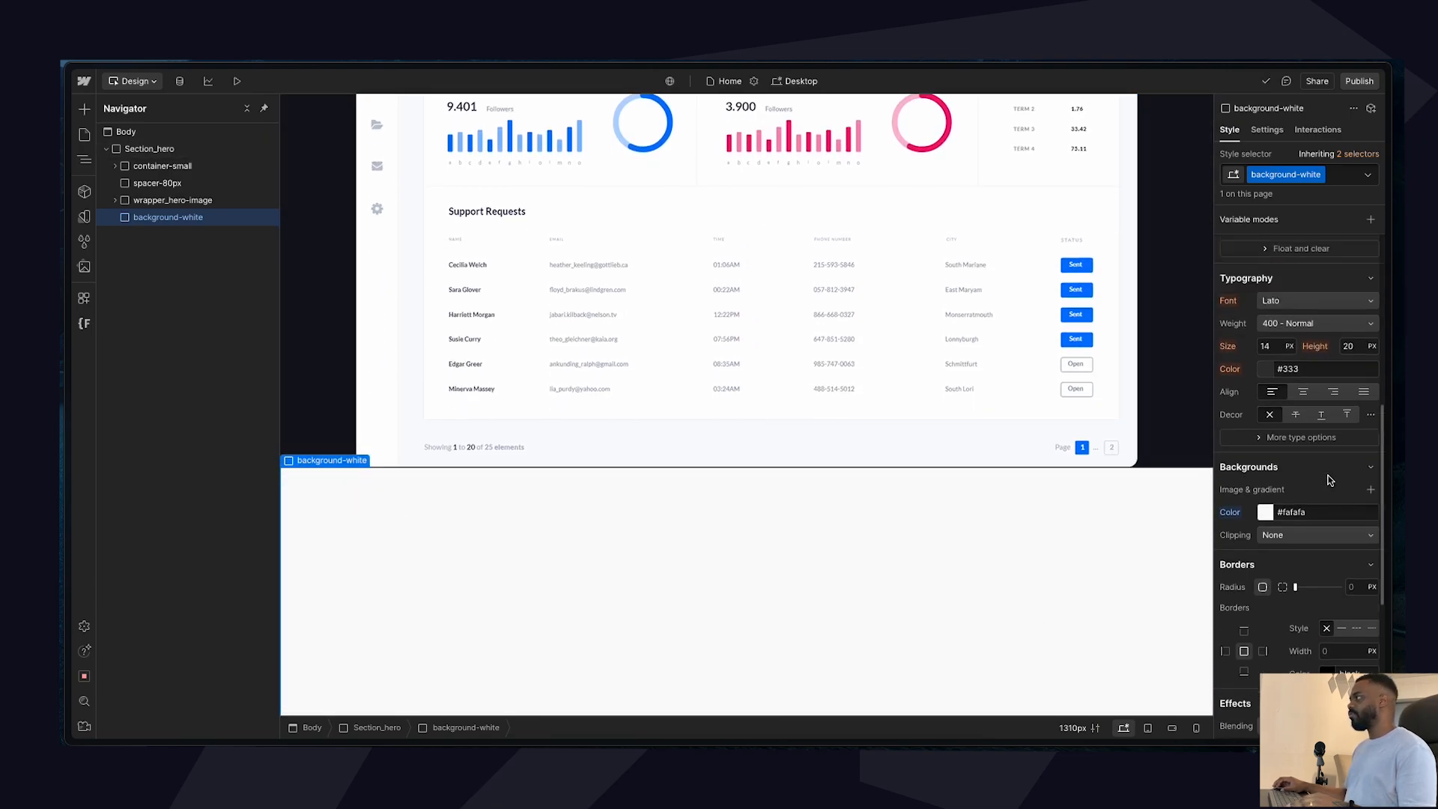
{"action": "left_click", "coordinate": [1296, 508]}
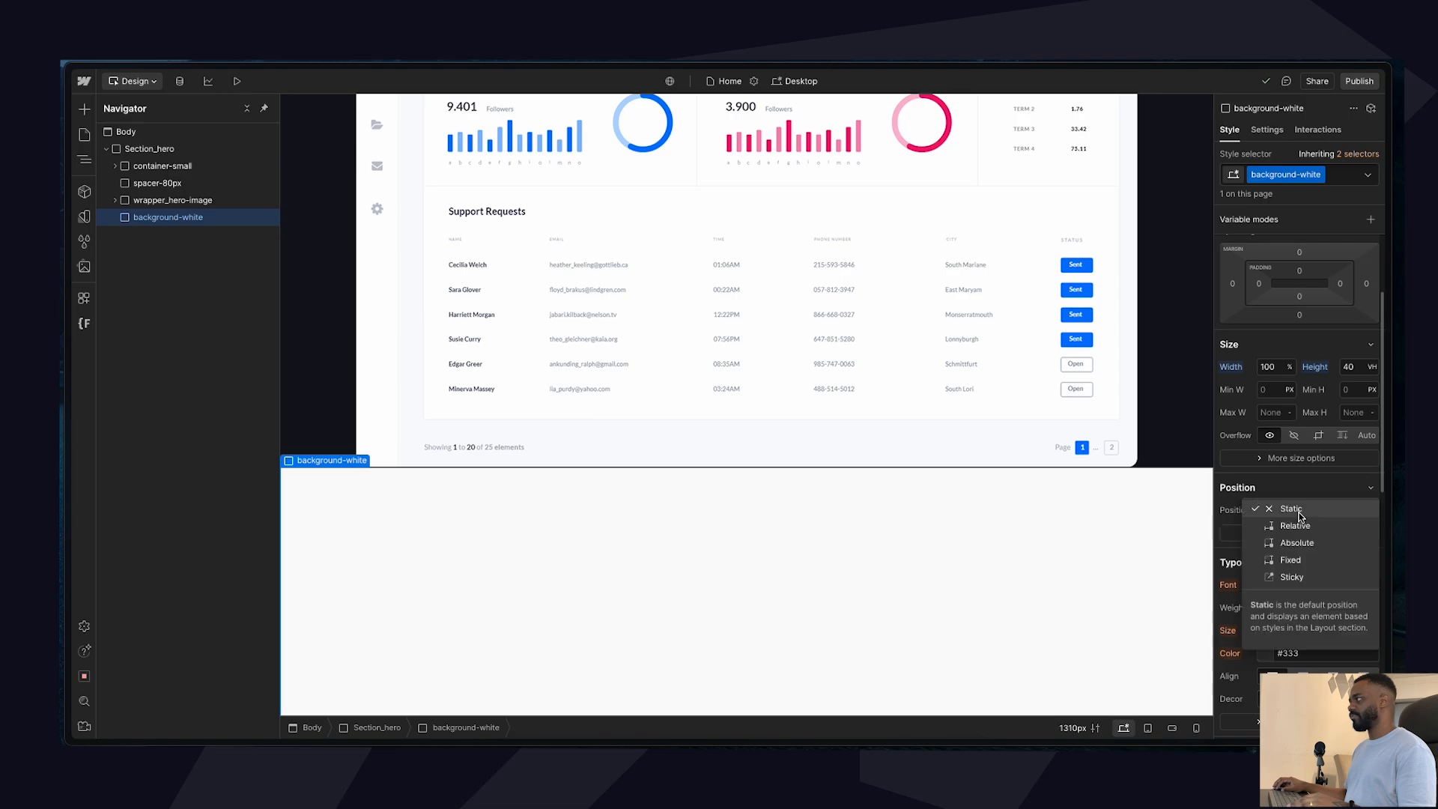
{"action": "left_click", "coordinate": [1308, 547]}
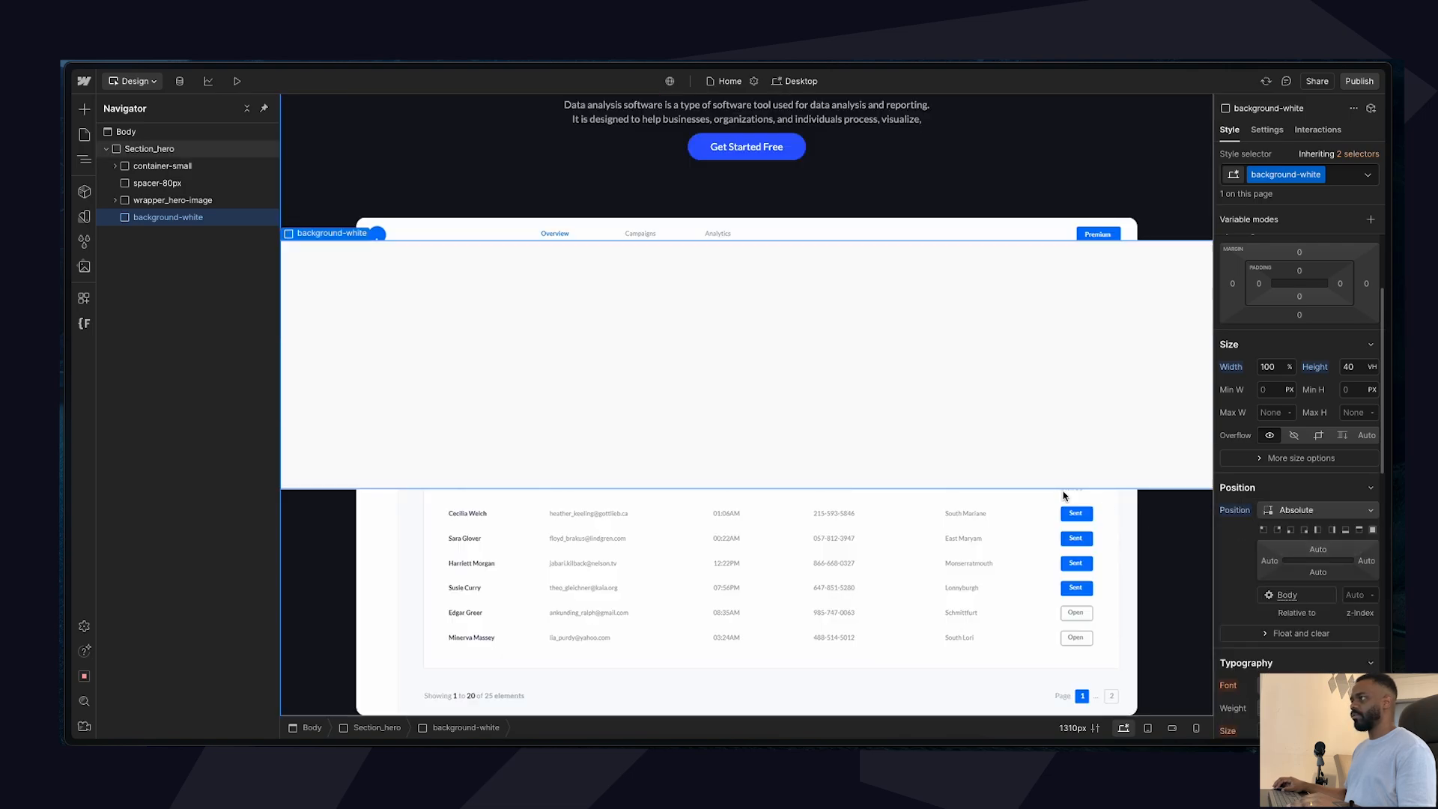
{"action": "scroll", "coordinate": [760, 384], "scroll_direction": "up", "scroll_amount": 2}
{"action": "scroll", "coordinate": [762, 381], "scroll_direction": "down", "scroll_amount": 2}
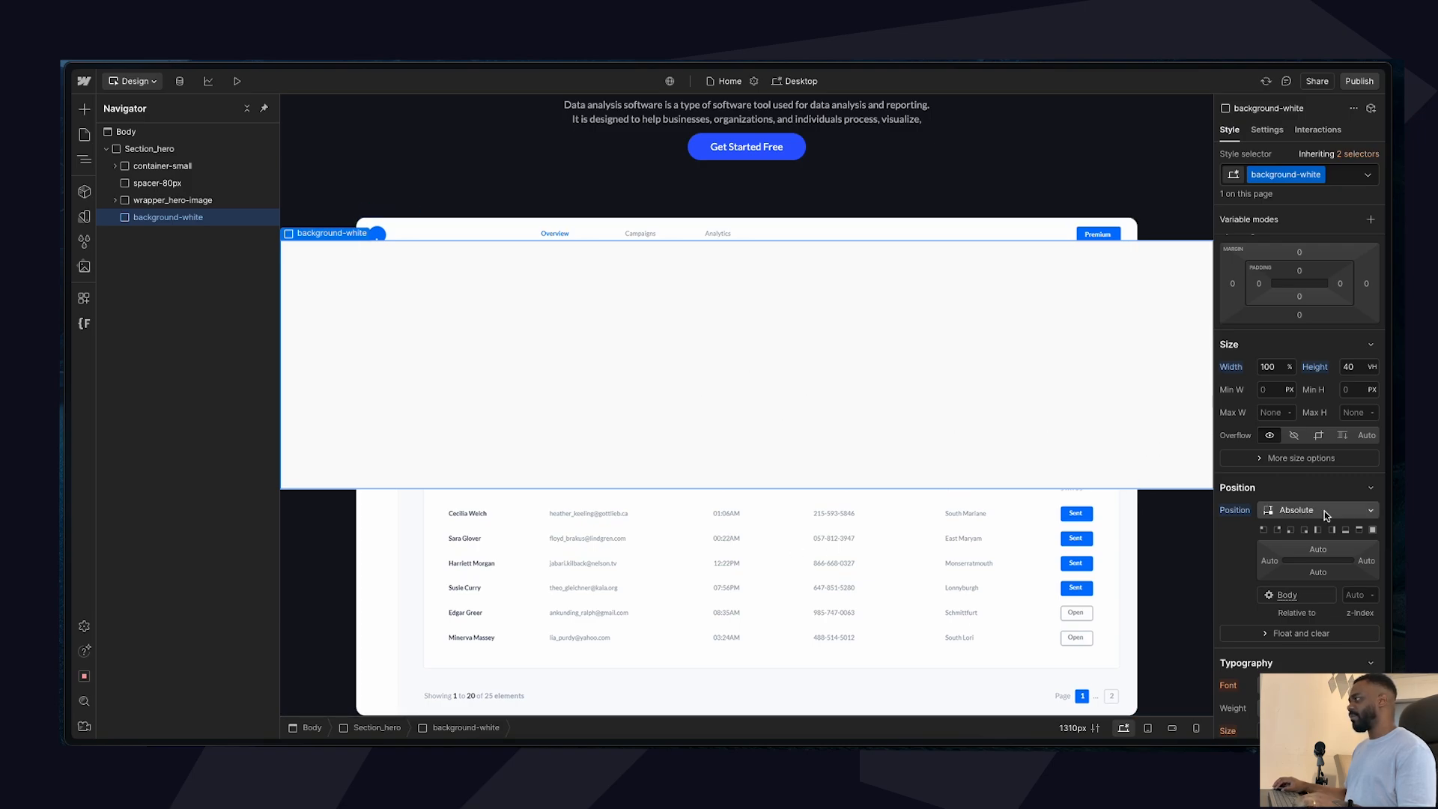
{"action": "left_click", "coordinate": [1346, 529]}
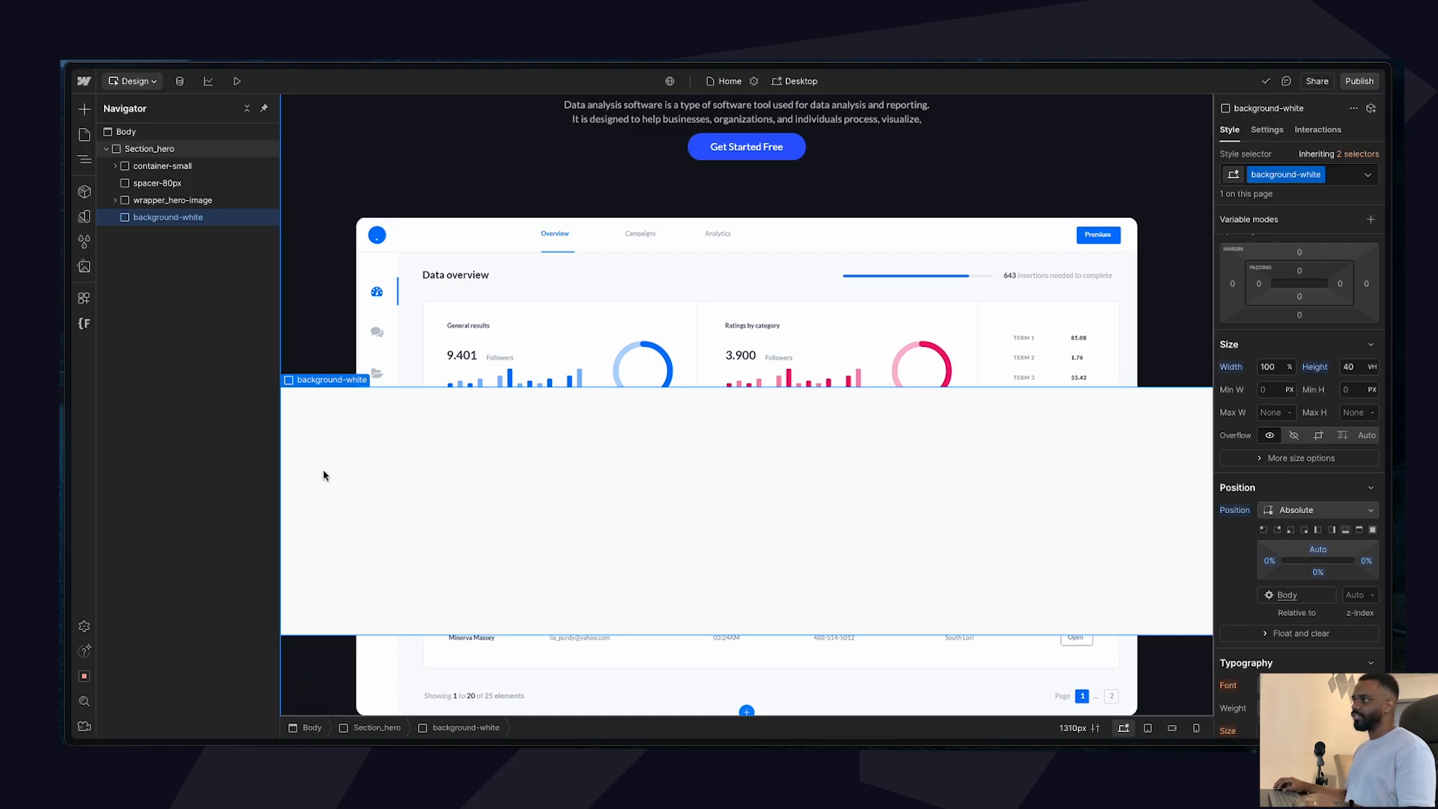
{"action": "left_click", "coordinate": [195, 149]}
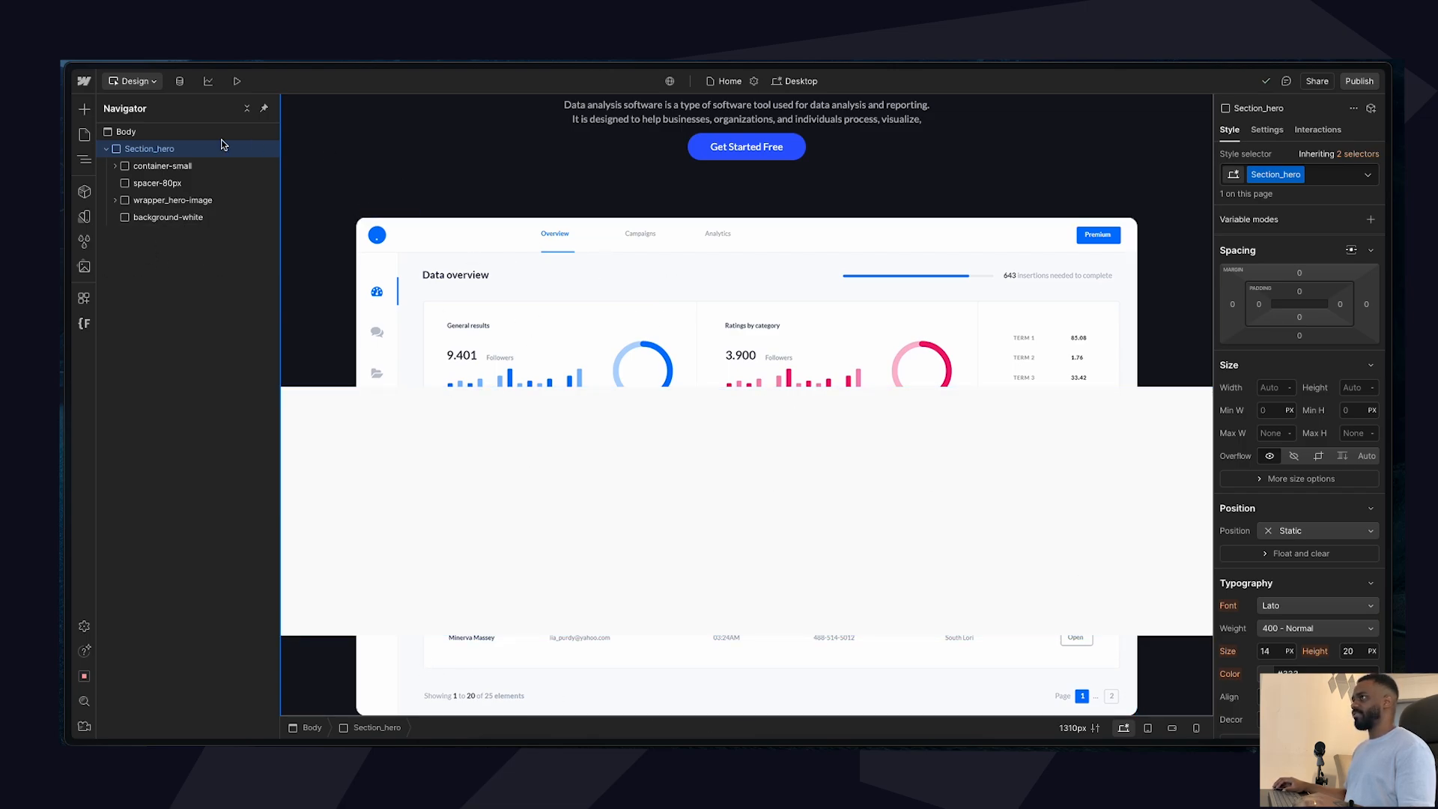
{"action": "left_click", "coordinate": [445, 436]}
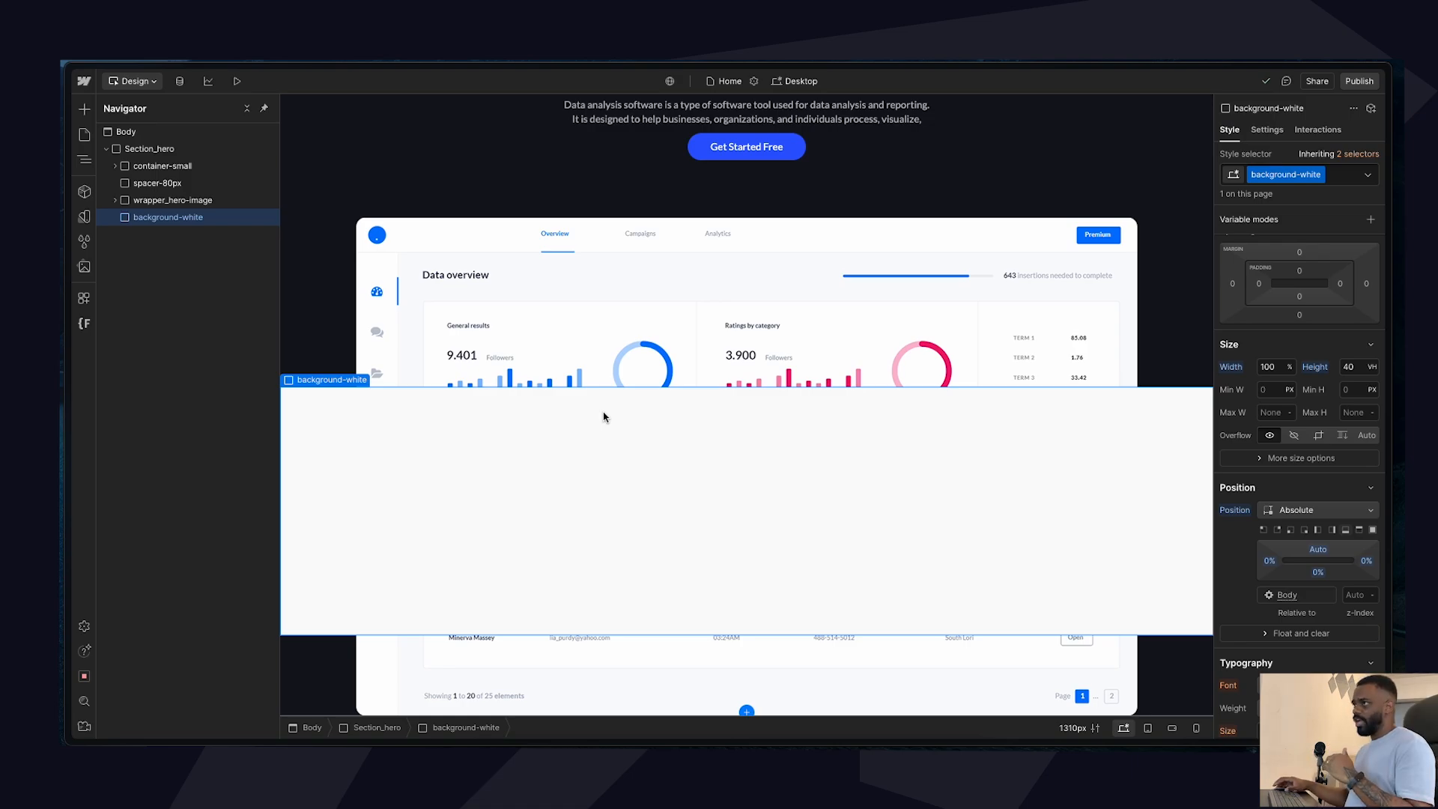
{"action": "left_click", "coordinate": [183, 134]}
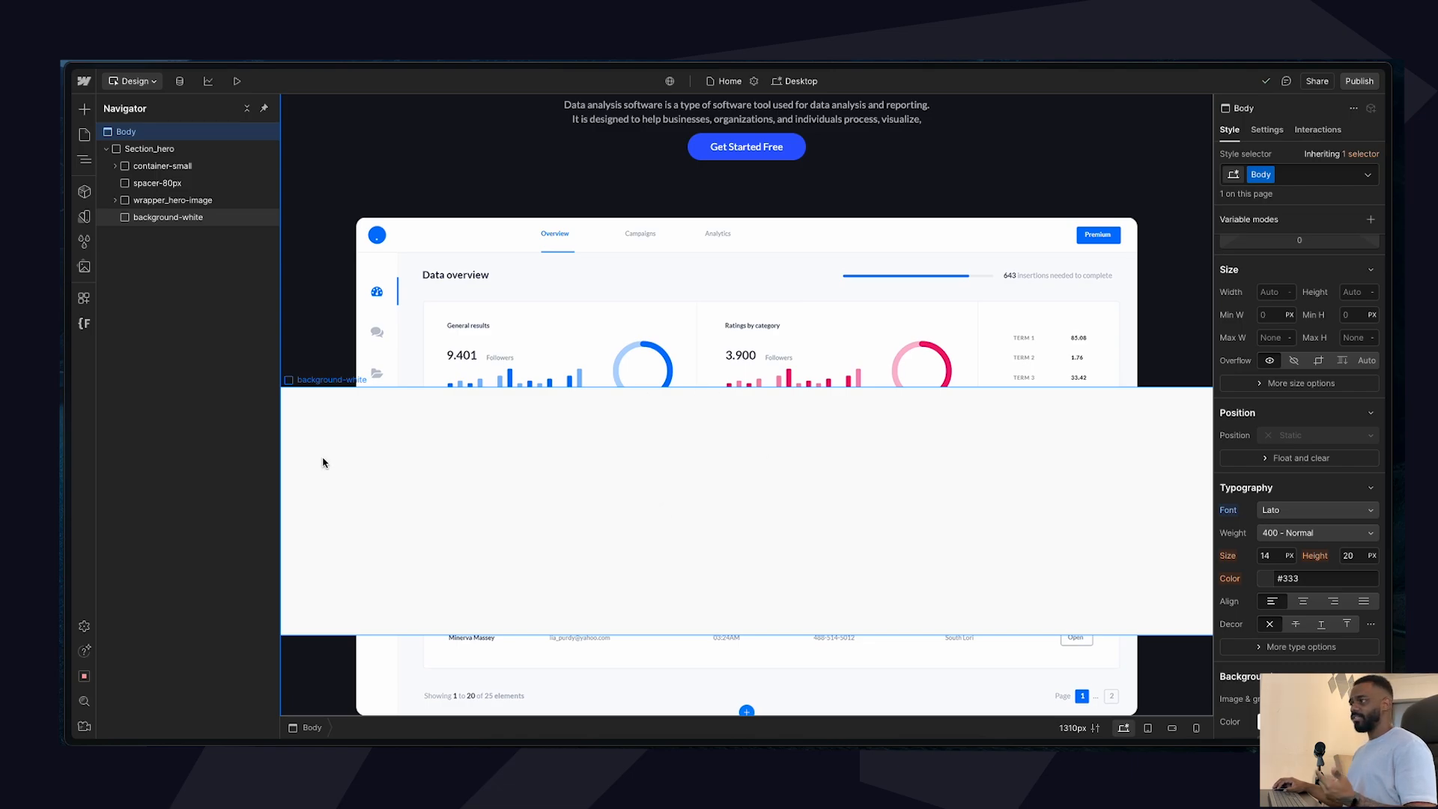
{"action": "left_click", "coordinate": [384, 429]}
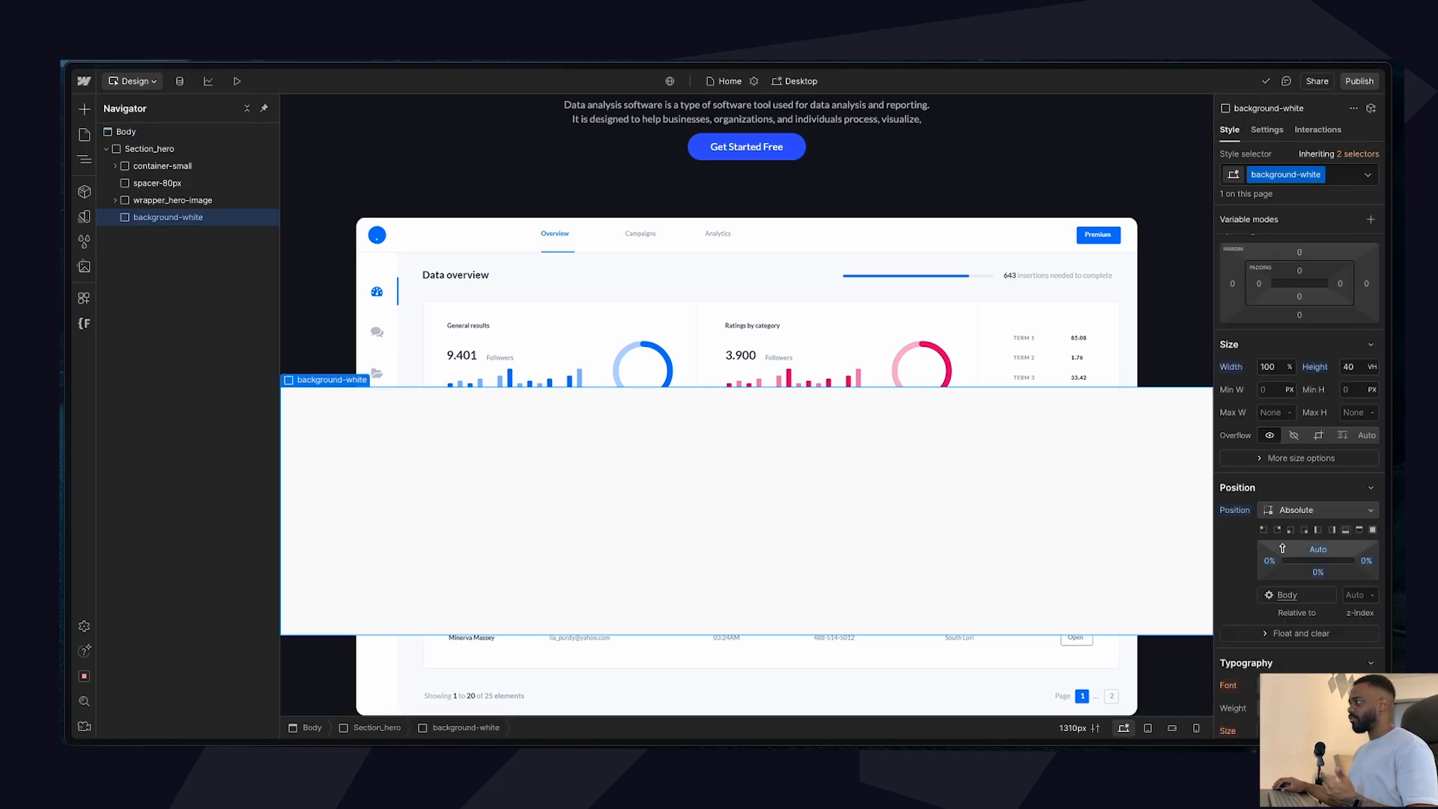
{"action": "scroll", "coordinate": [1318, 510], "scroll_direction": "down", "scroll_amount": 1}
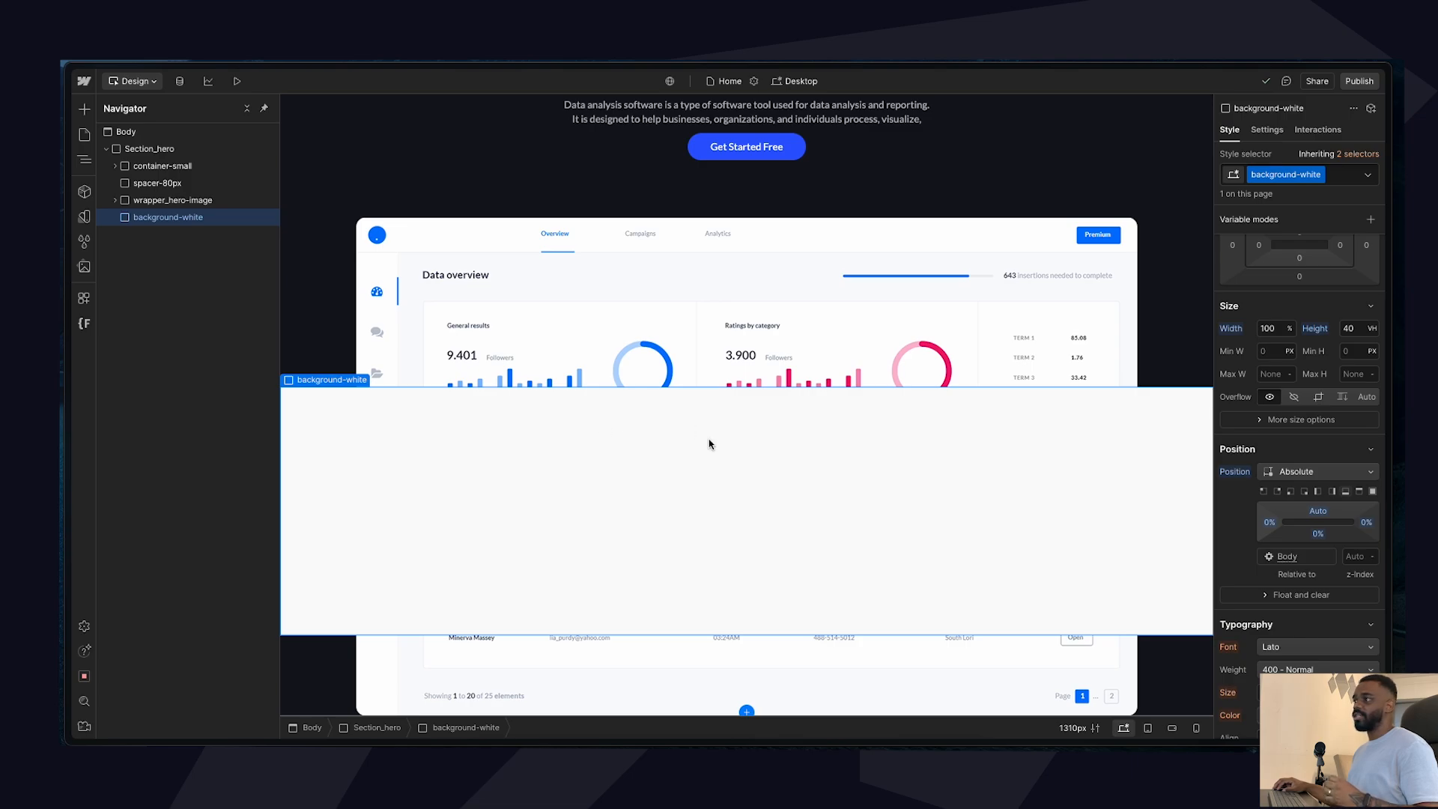
Set the position of Section_hero to Relative.
{"action": "left_click", "coordinate": [186, 153]}
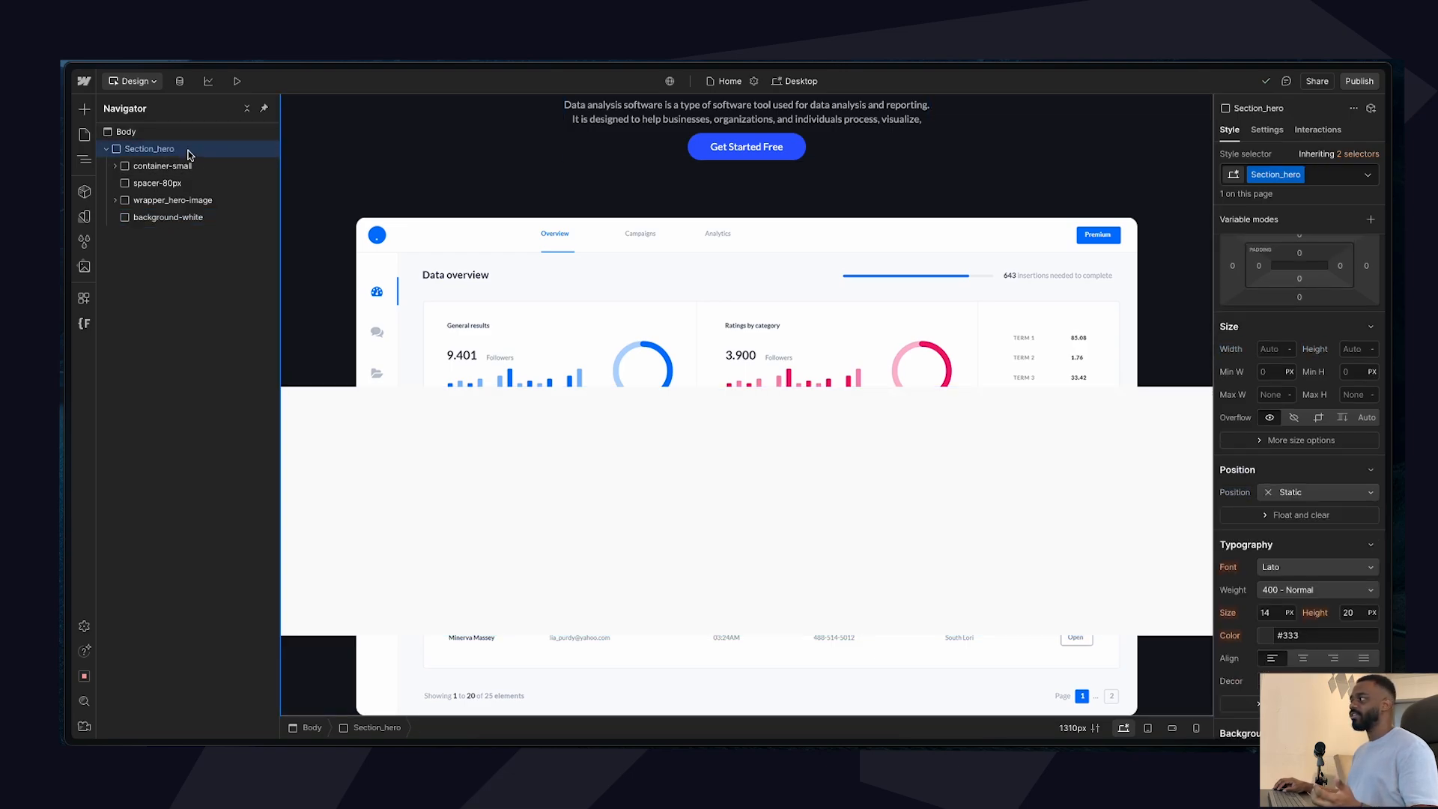
{"action": "left_click", "coordinate": [1305, 493]}
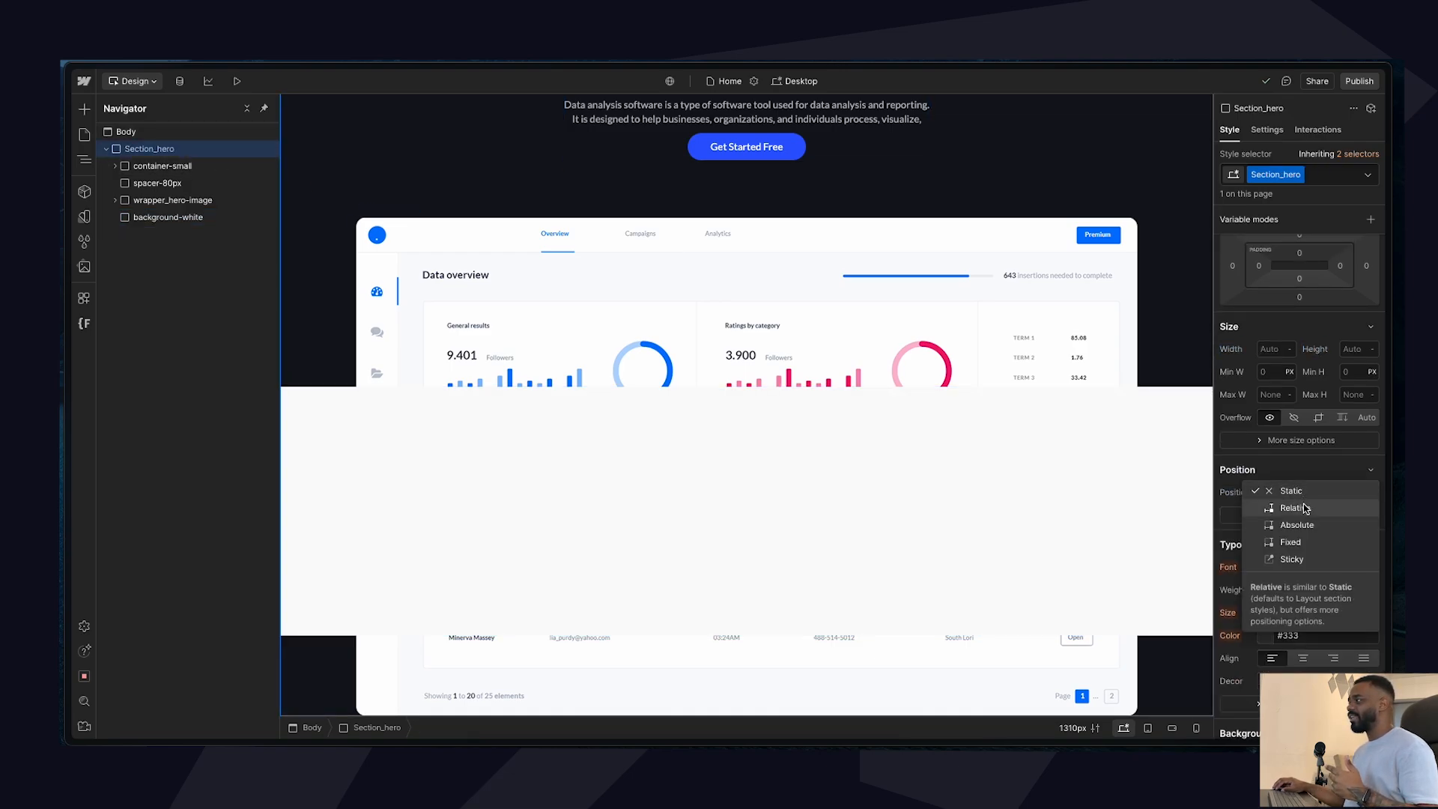
{"action": "left_click", "coordinate": [1305, 505]}
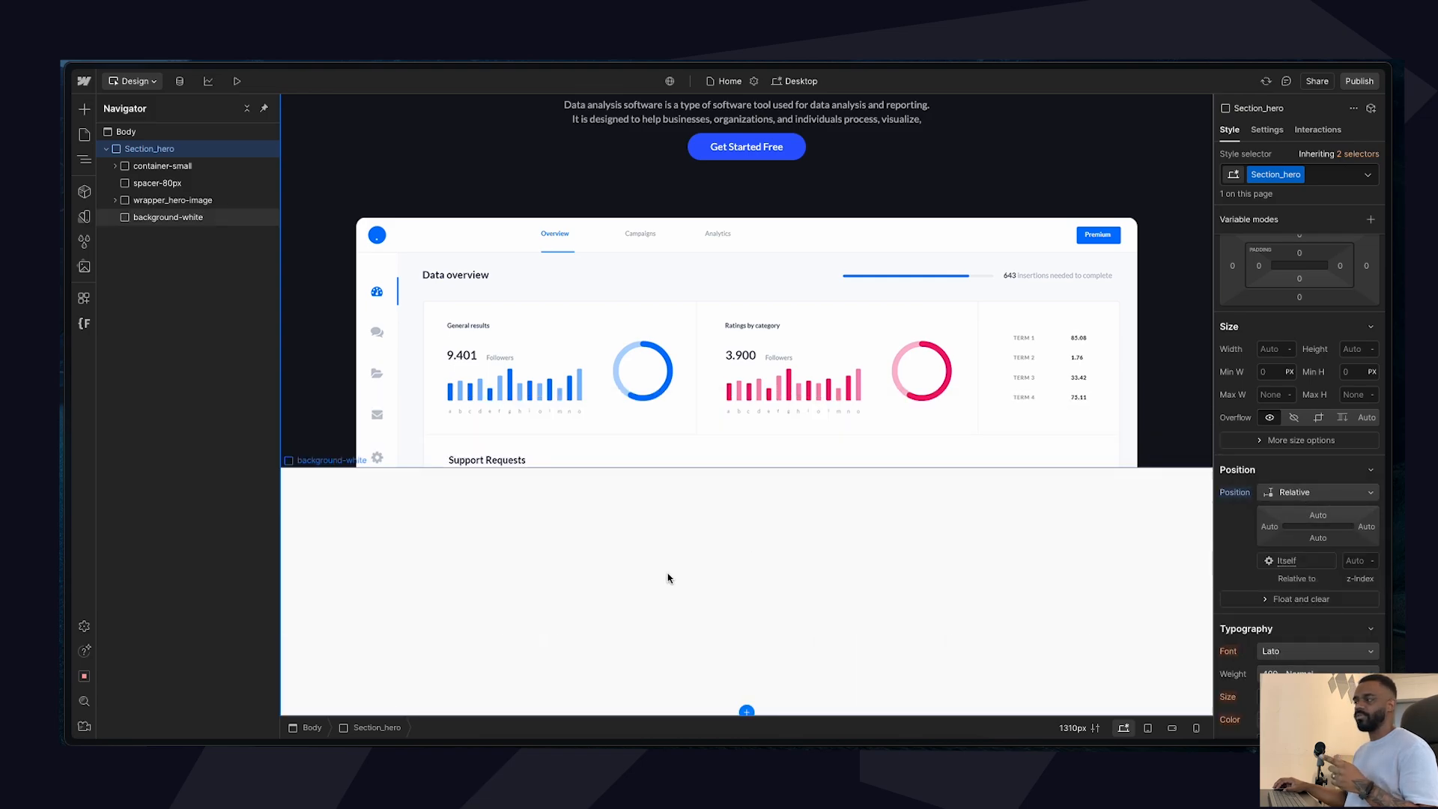
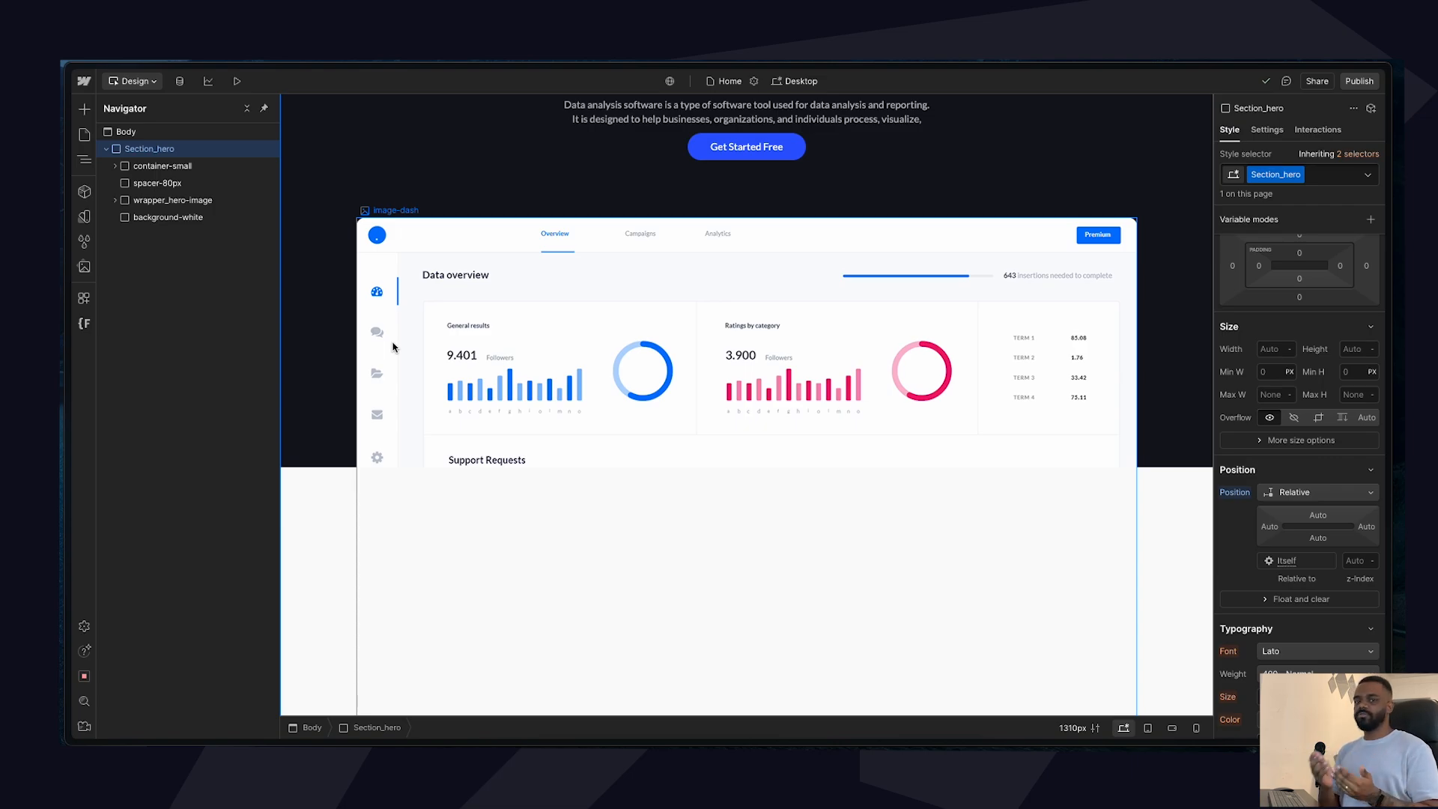
Set the z-index of background-white to 0 and the position of wrapper_hero-image to Relative.
{"action": "left_click", "coordinate": [466, 472]}
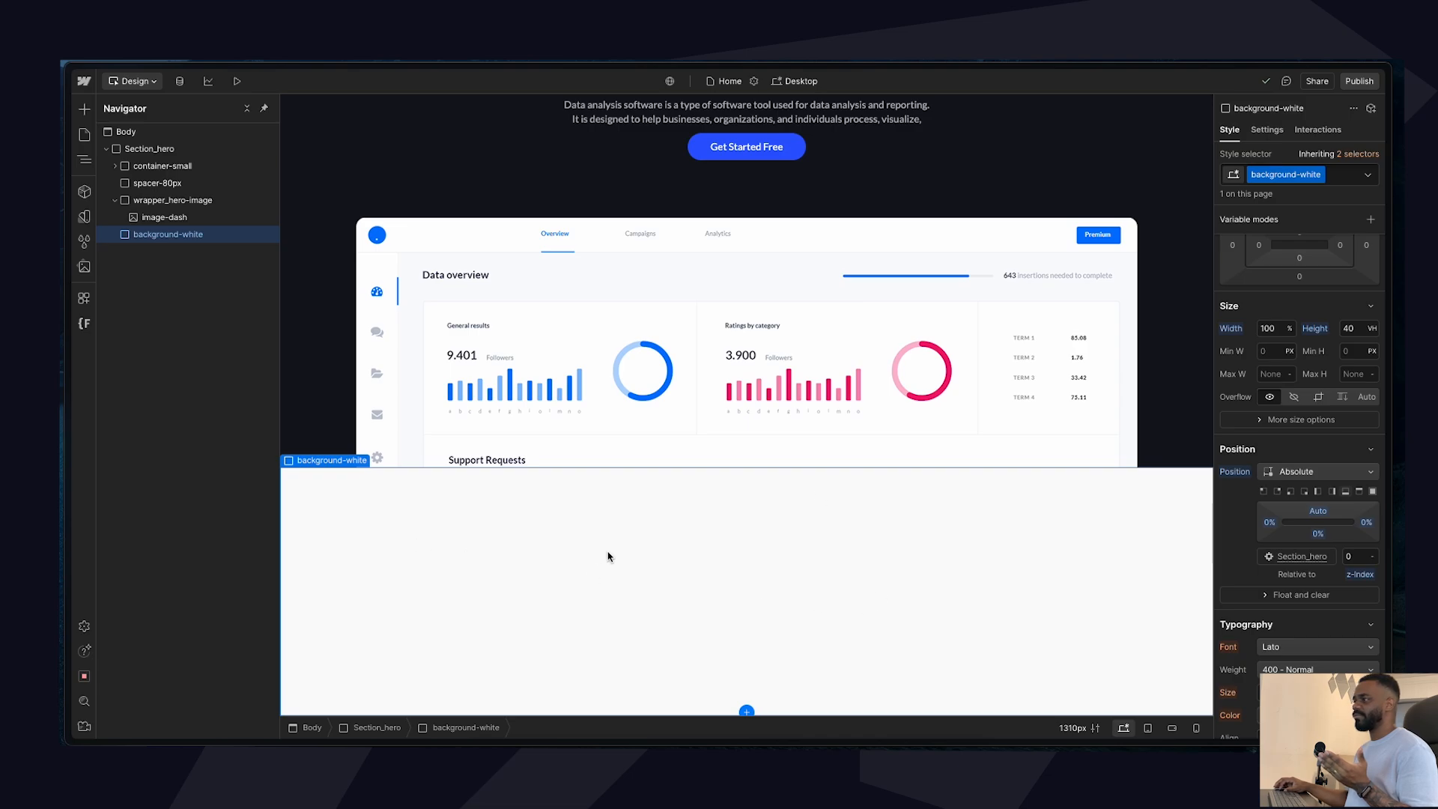
{"action": "left_click", "coordinate": [643, 306]}
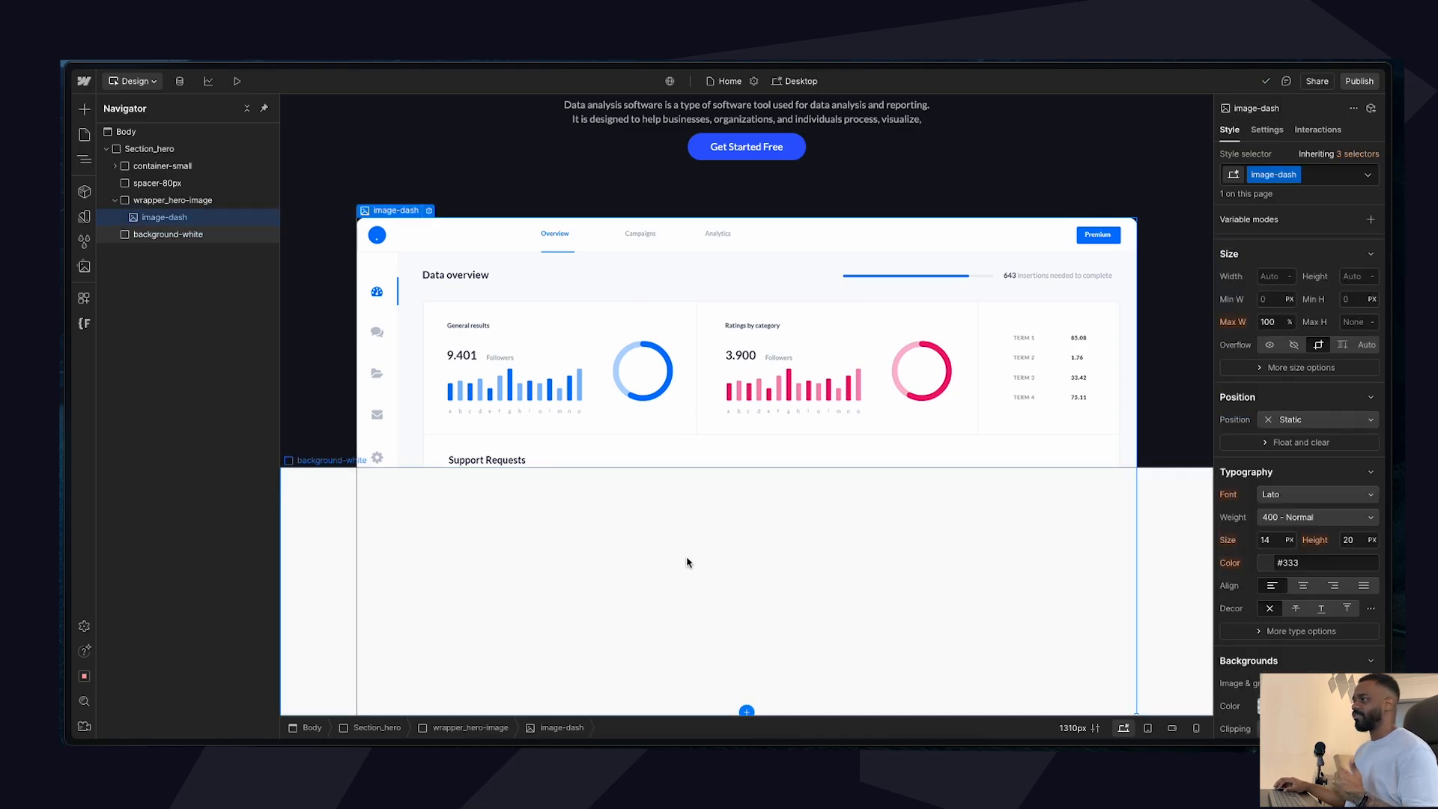
{"action": "left_click", "coordinate": [173, 200]}
{"action": "scroll", "coordinate": [744, 411], "scroll_direction": "up", "scroll_amount": 2}
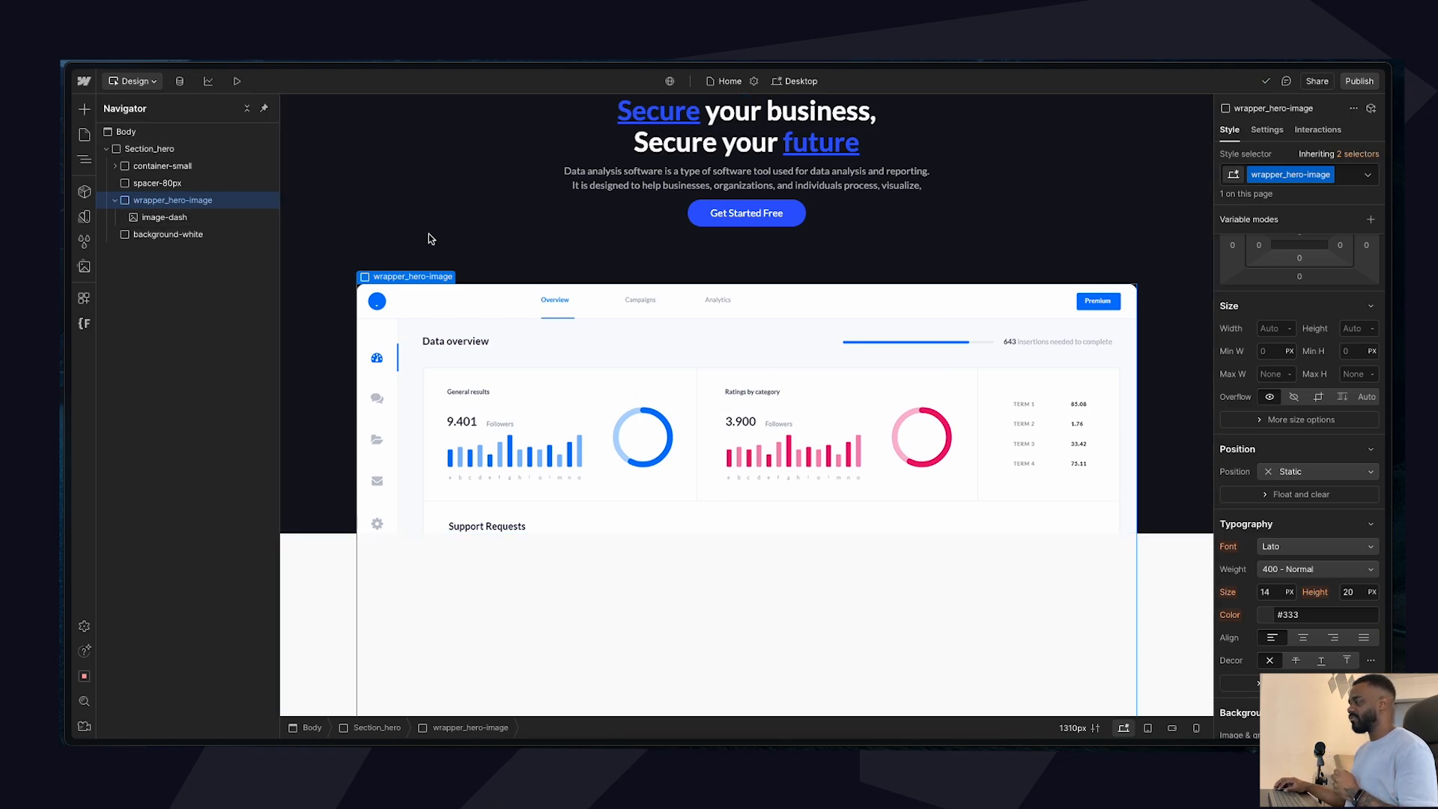
{"action": "left_click", "coordinate": [1300, 472]}
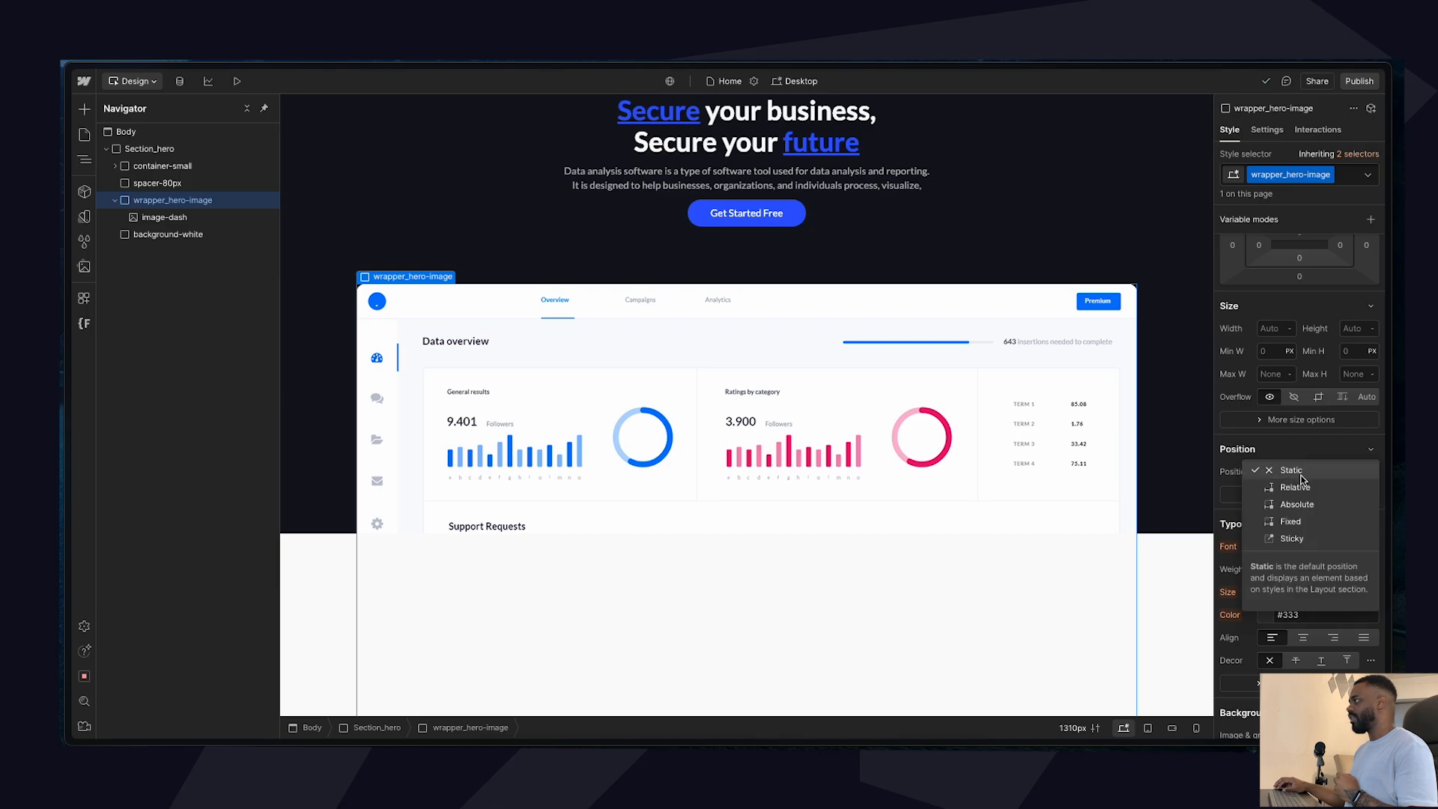
{"action": "left_click", "coordinate": [1299, 487]}
{"action": "scroll", "coordinate": [818, 407], "scroll_direction": "down", "scroll_amount": 1}
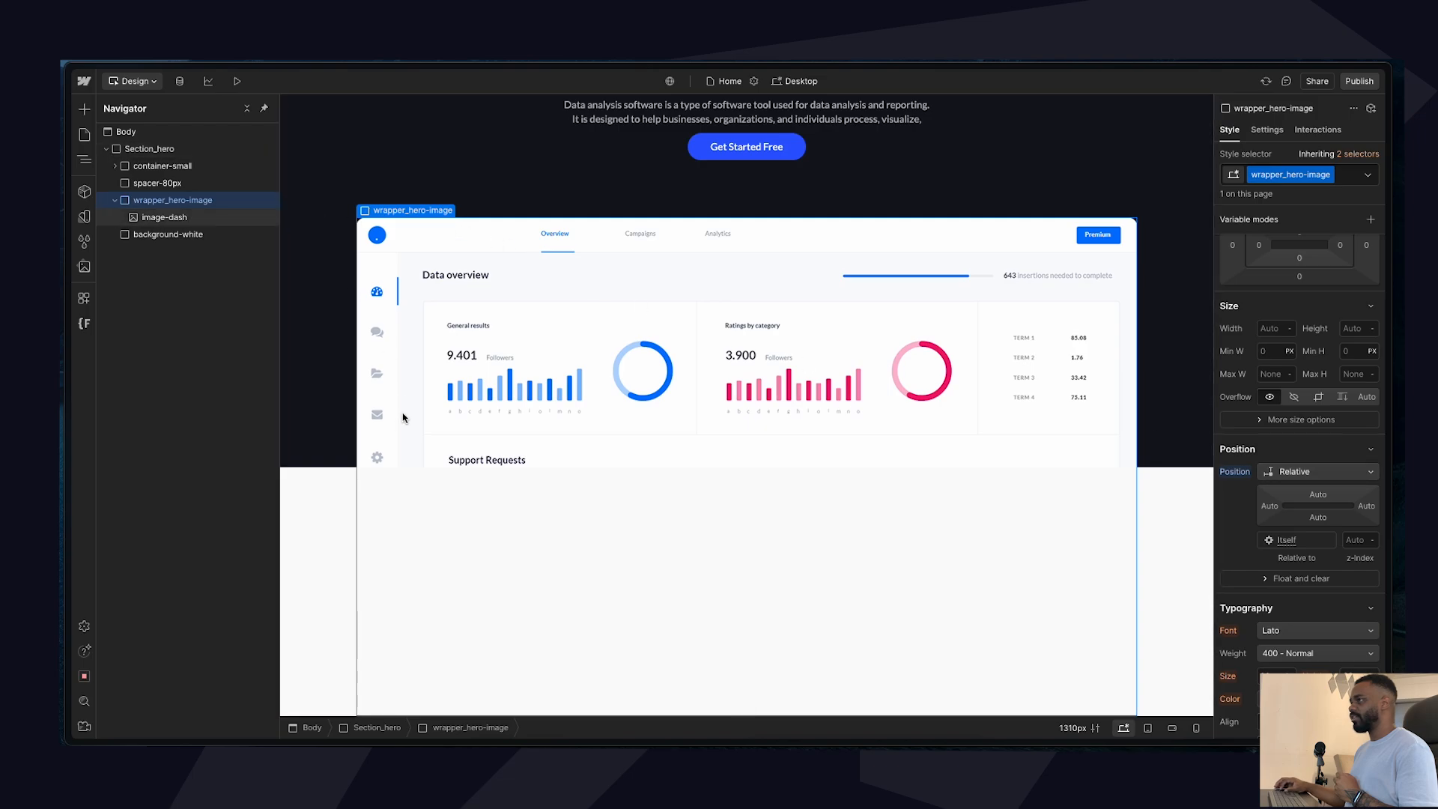
Set the z-index of wrapper_hero-image to 1.
{"action": "left_click", "coordinate": [299, 516]}
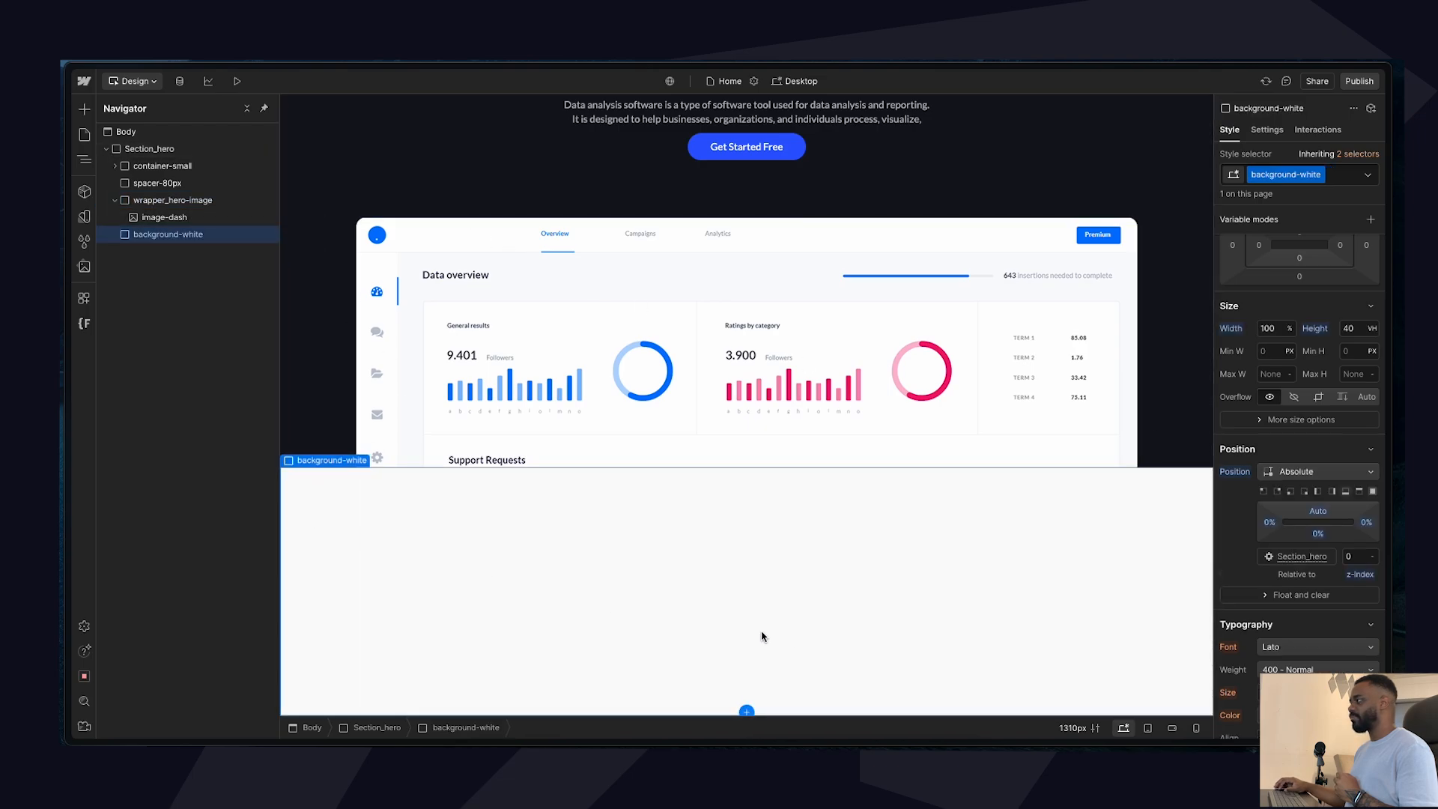
{"action": "left_click", "coordinate": [203, 204]}
{"action": "left_click", "coordinate": [1352, 541]}
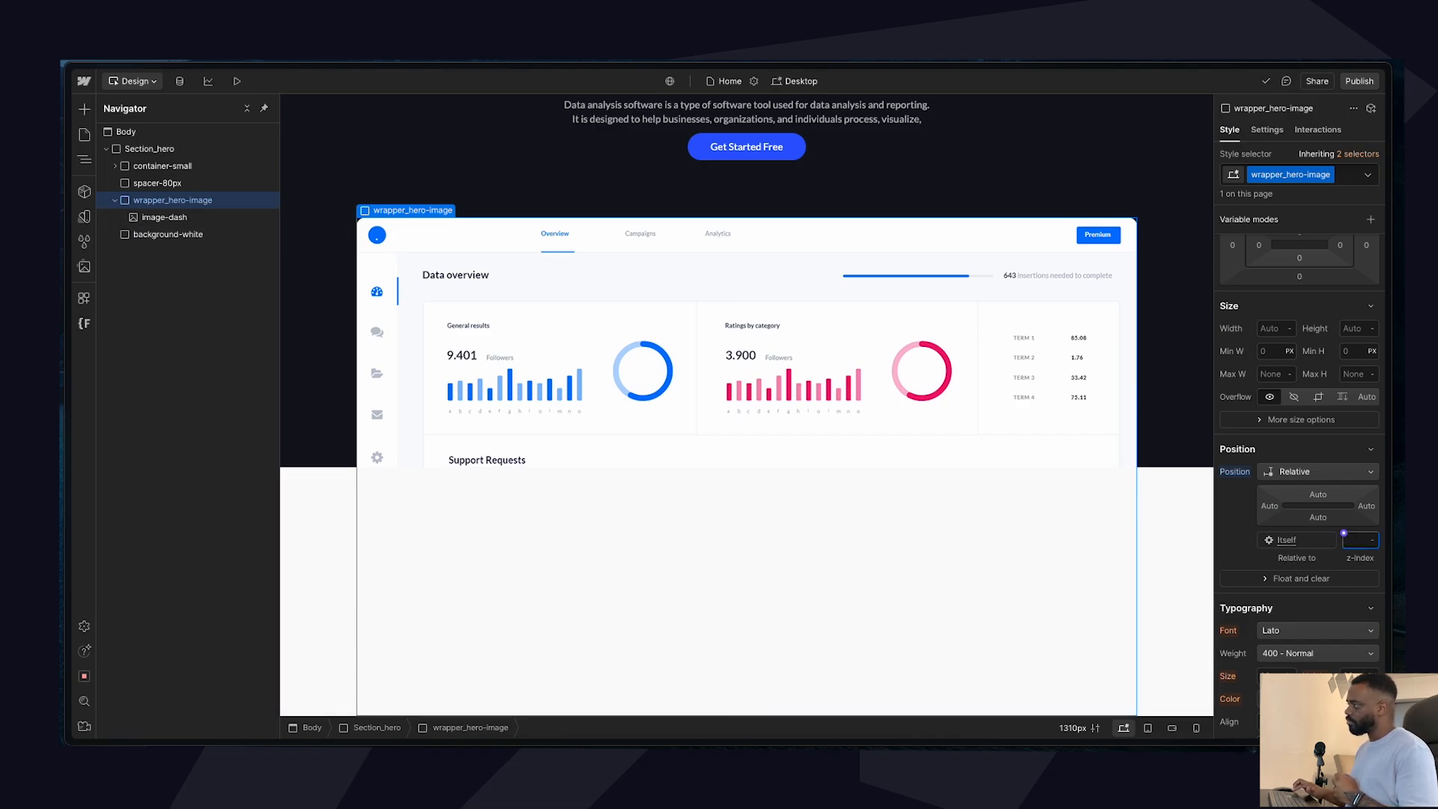
{"action": "type", "text": "1"}
{"action": "key", "text": "Return"}
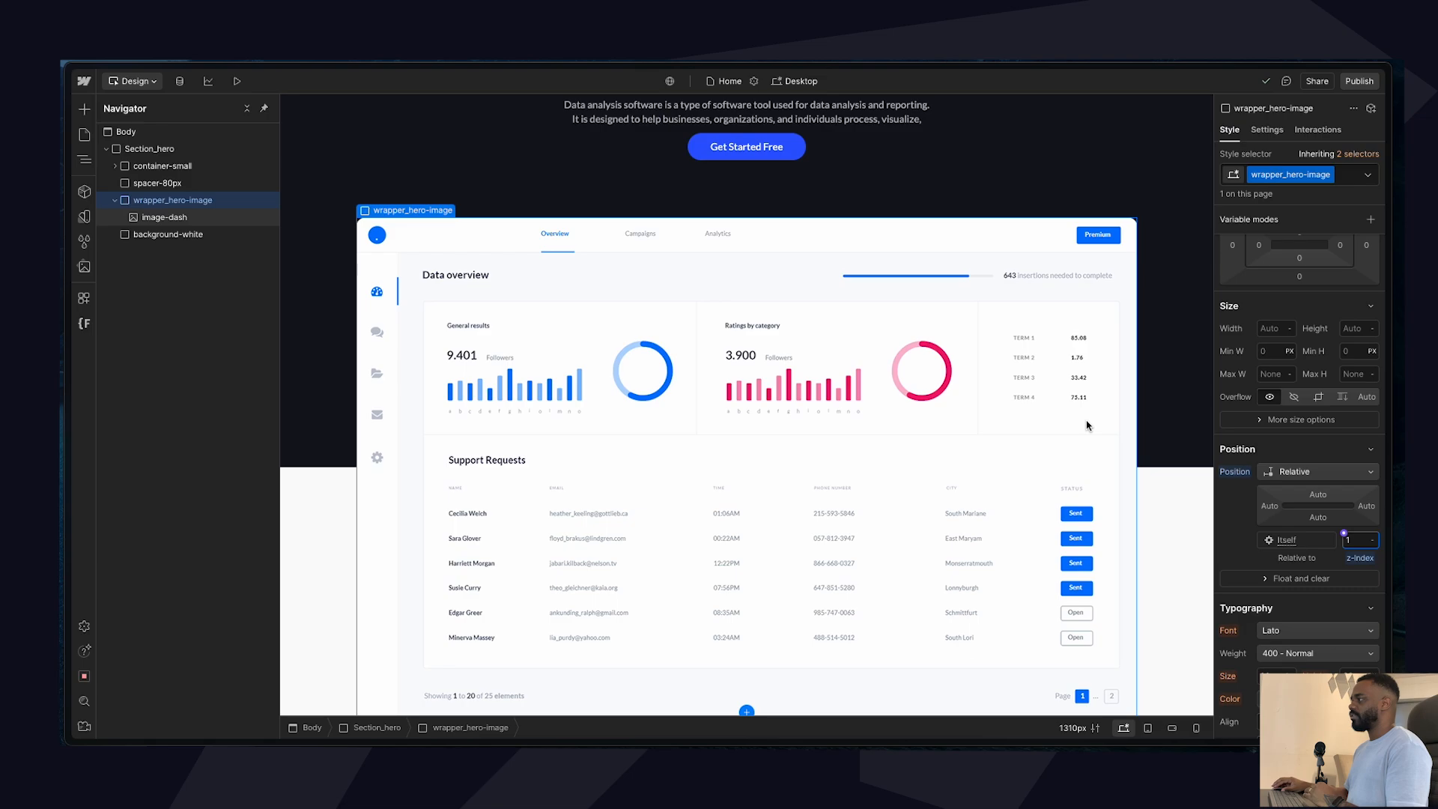
Preview the page to check how the dashboard image overlaps the light background, and return to design mode.
{"action": "left_click", "coordinate": [236, 81]}
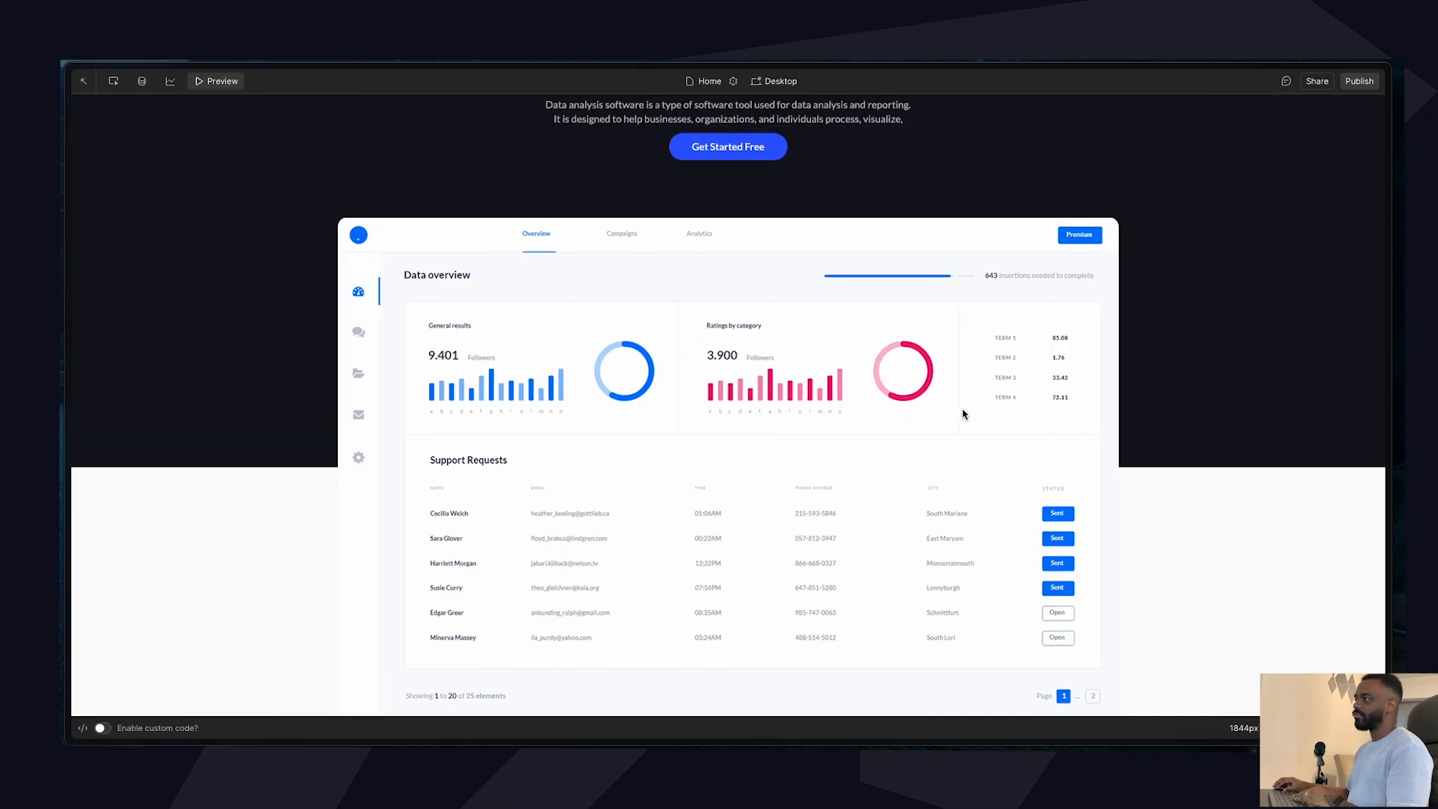
{"action": "scroll", "coordinate": [1236, 480], "scroll_direction": "down", "scroll_amount": 1}
{"action": "left_click", "coordinate": [201, 80]}
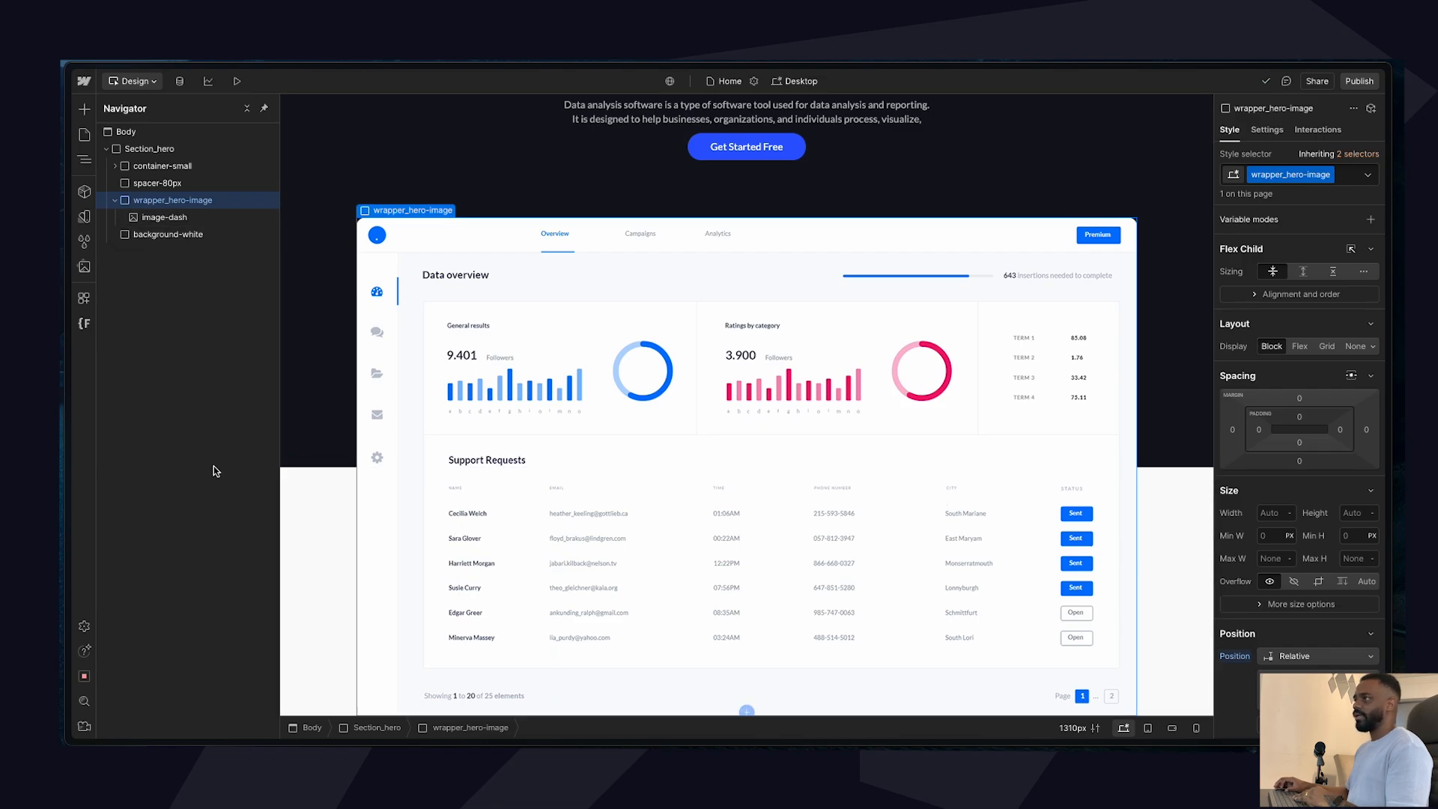
Set the top and bottom margins of wrapper_hero-image to 16 px.
{"action": "left_click", "coordinate": [909, 577]}
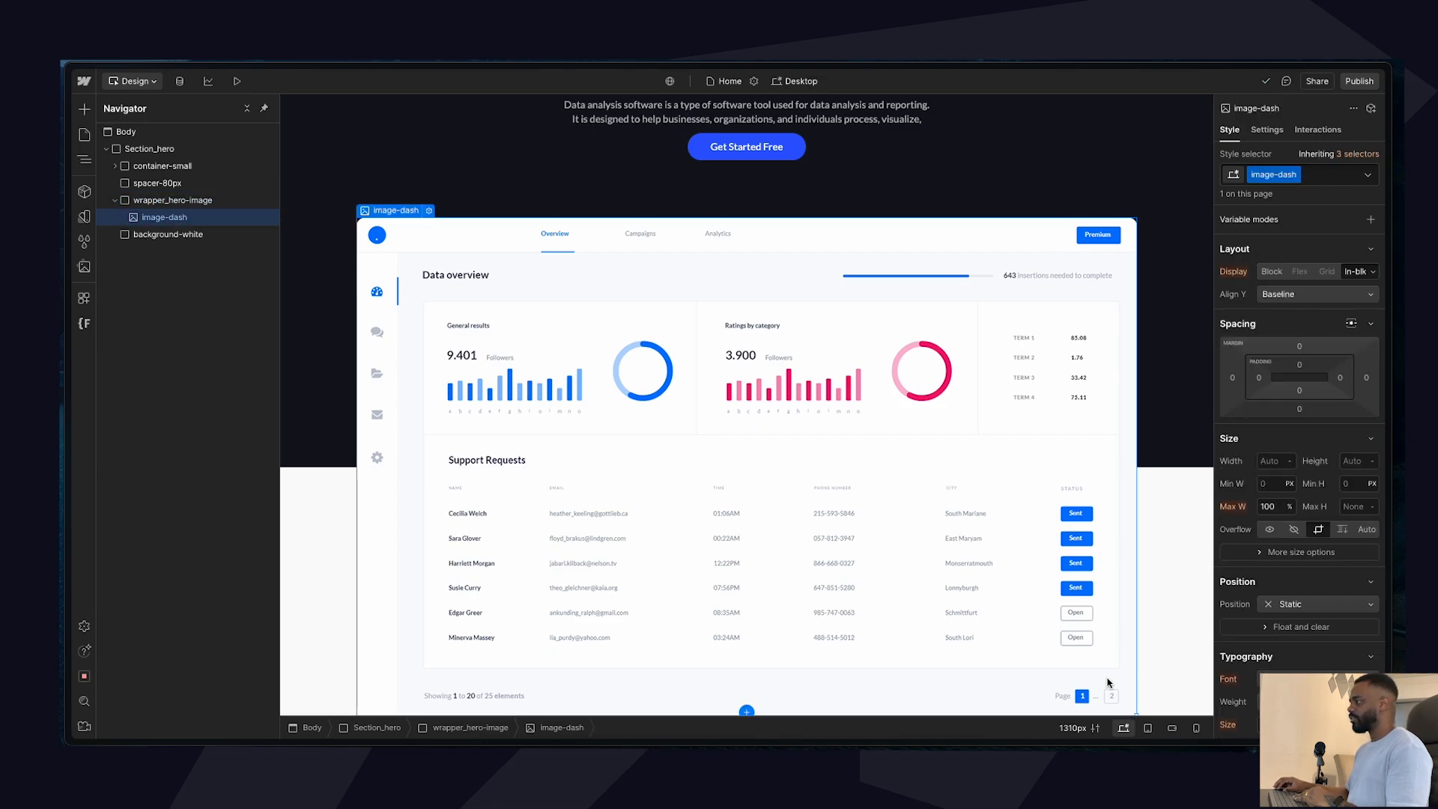
{"action": "mouse_move", "coordinate": [1136, 714]}
{"action": "left_mouse_down"}
{"action": "mouse_move", "coordinate": [1117, 687]}
{"action": "mouse_move", "coordinate": [1129, 690]}
{"action": "left_mouse_up"}
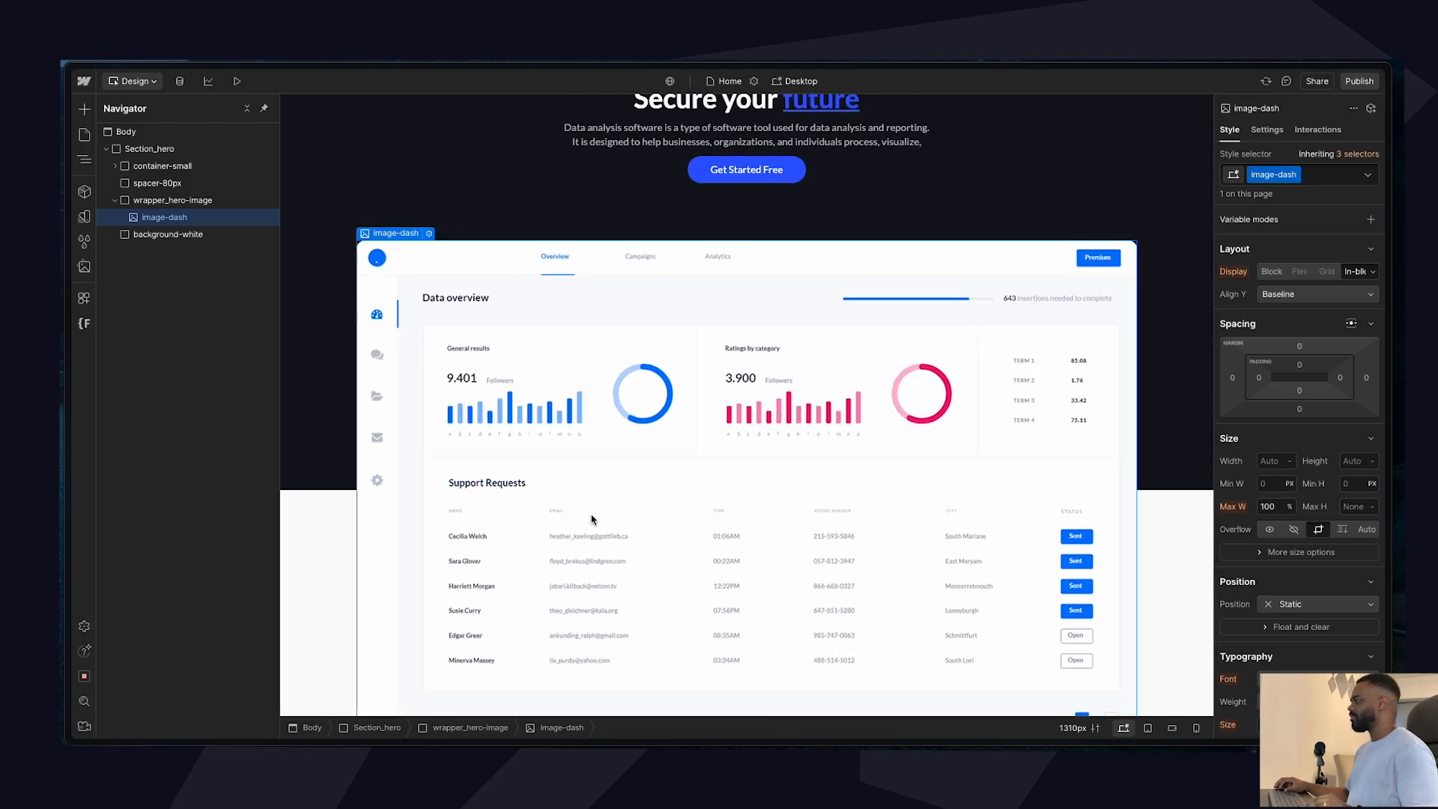
{"action": "left_click", "coordinate": [201, 206]}
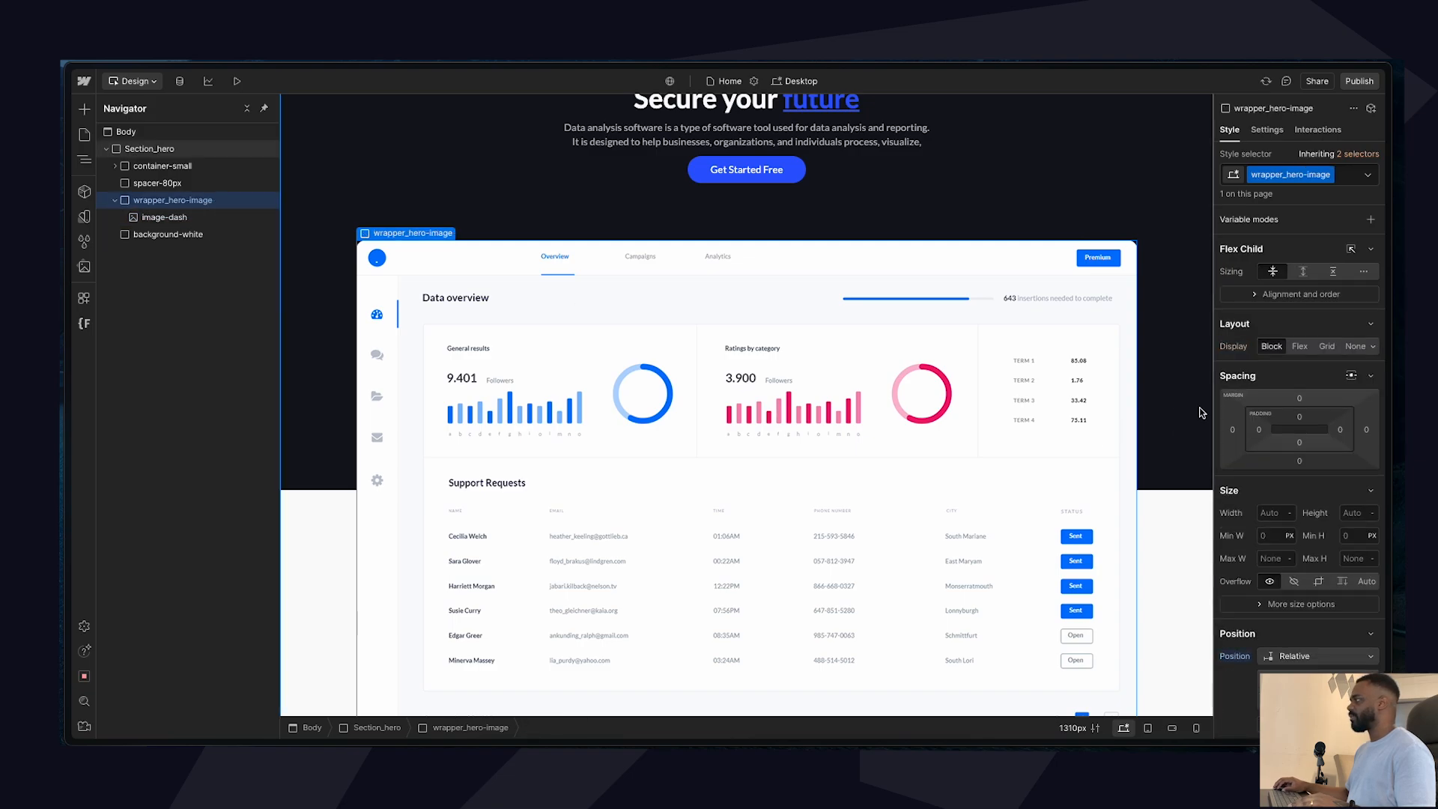
{"action": "left_click_drag", "start_coordinate": [1301, 452], "coordinate": [1311, 475]}
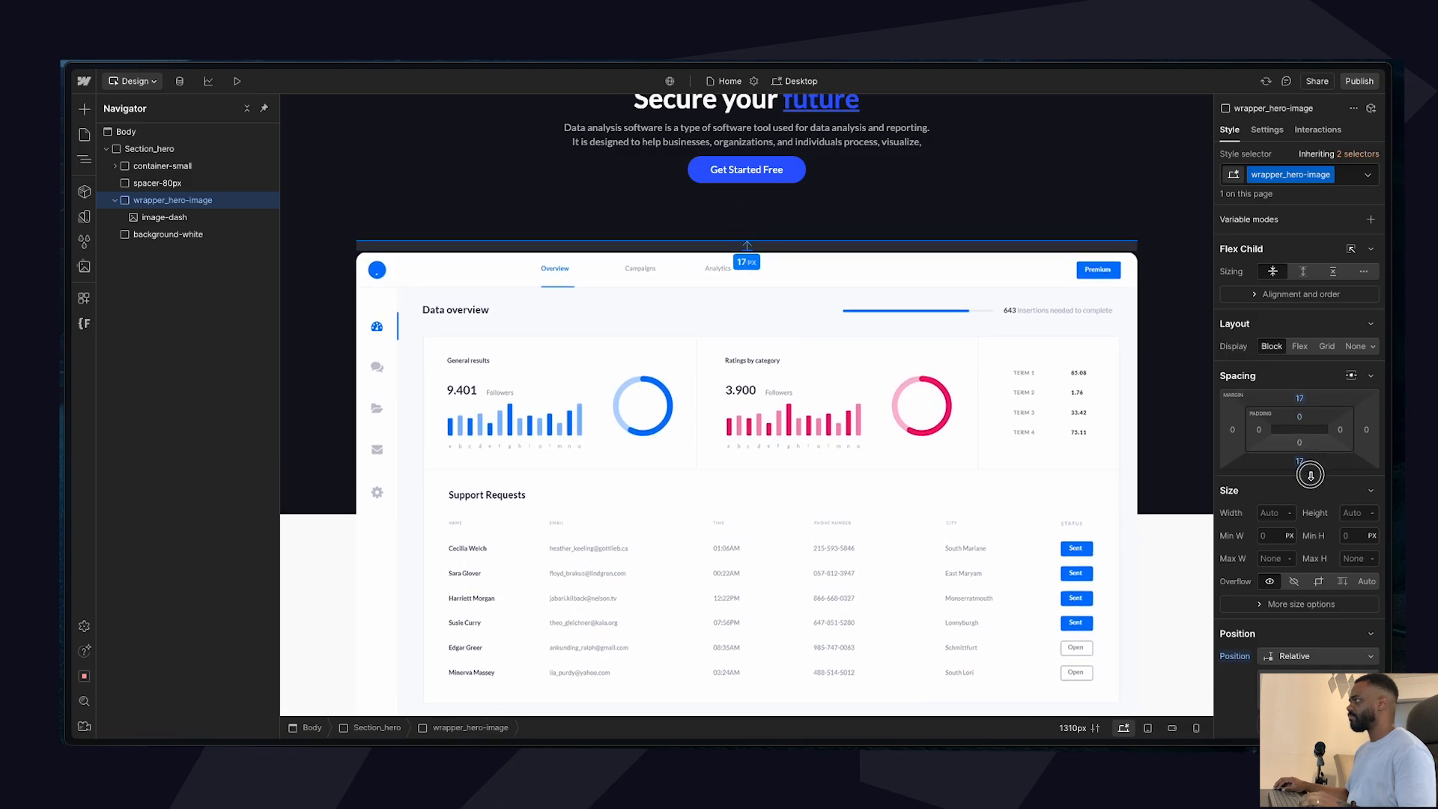
{"action": "left_click_drag", "start_coordinate": [1310, 475], "coordinate": [1310, 469]}
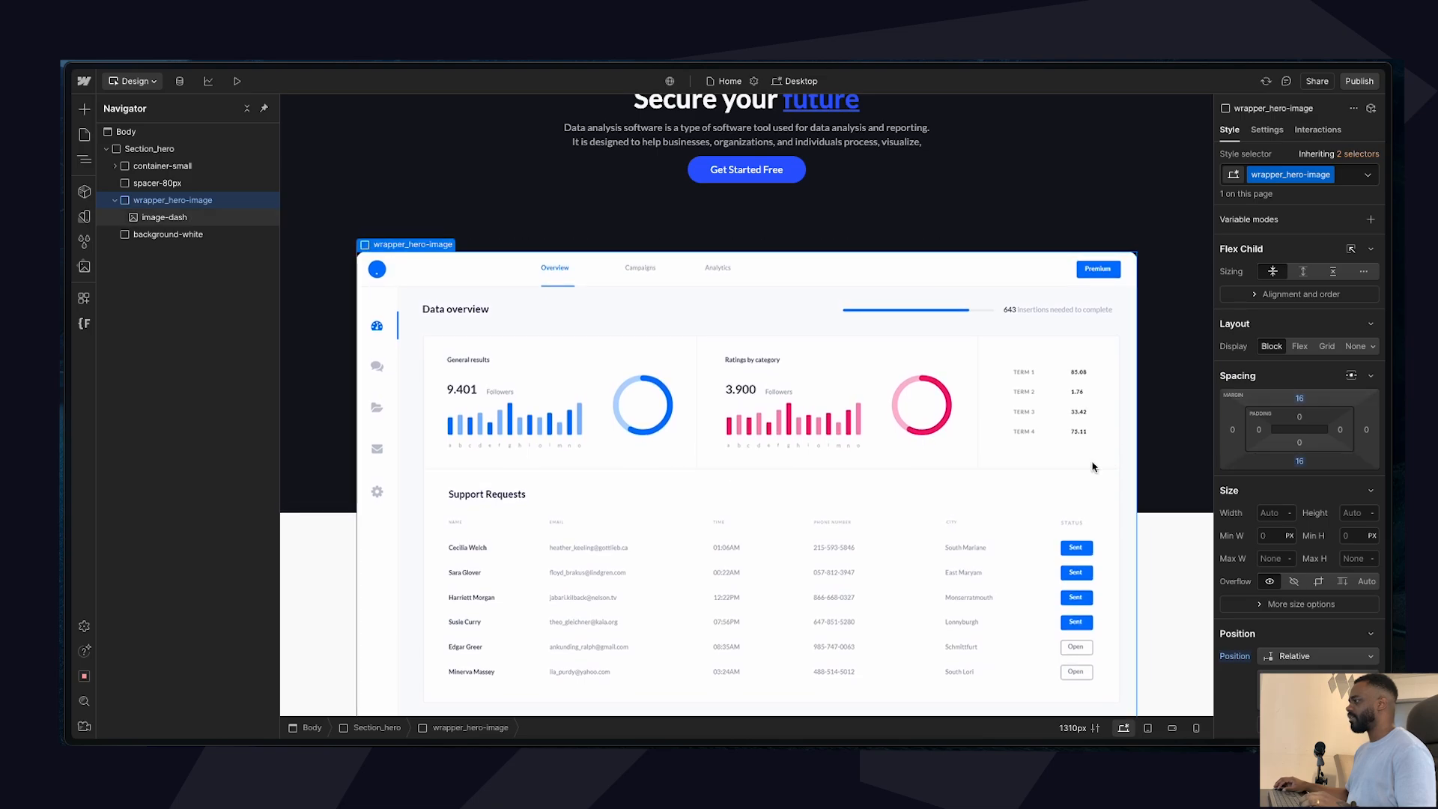
{"action": "scroll", "coordinate": [1030, 639], "scroll_direction": "down", "scroll_amount": 1}
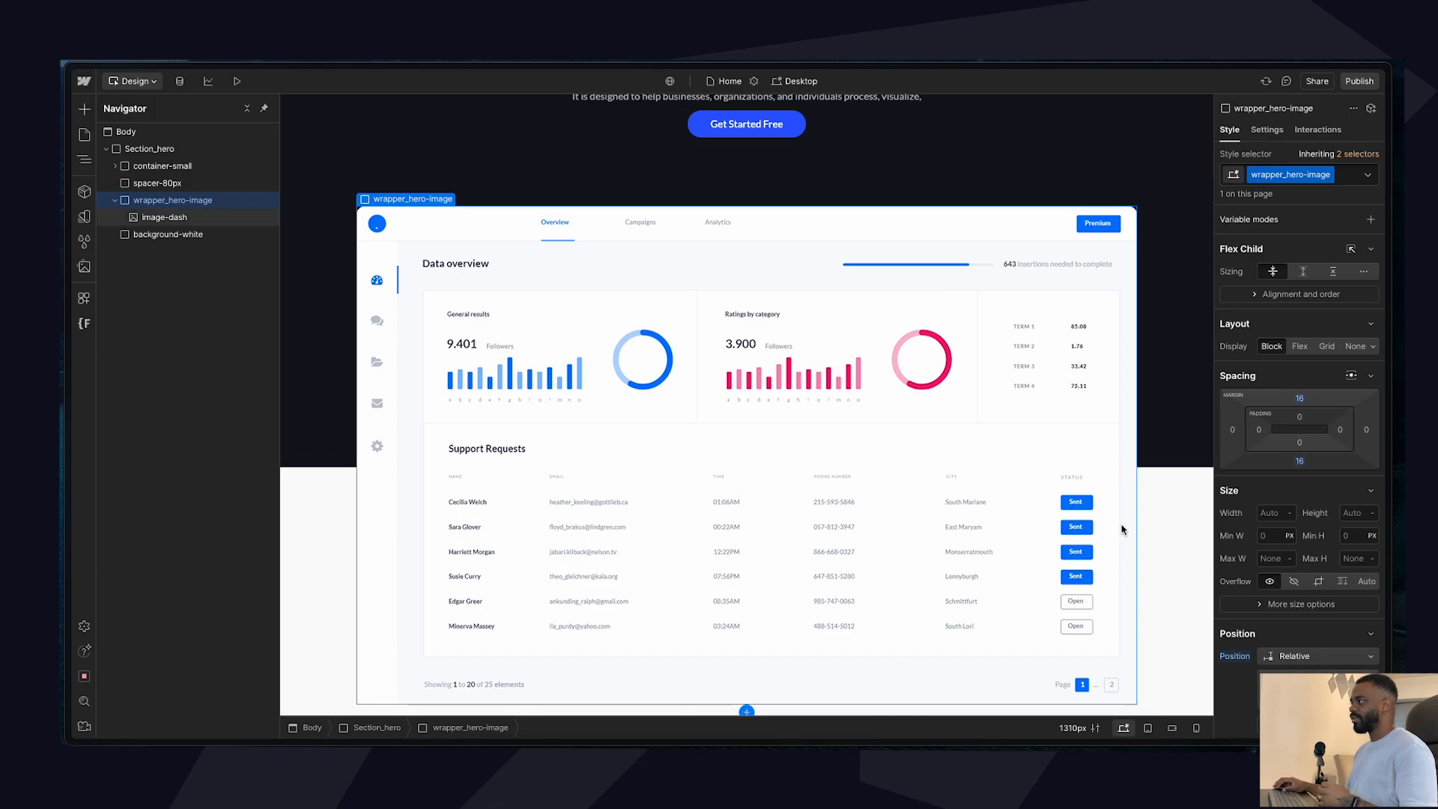
Preview the page, then switch to Figma to examine how the dashboard image's edges blend into the white background in the original design.
{"action": "left_click", "coordinate": [237, 81]}
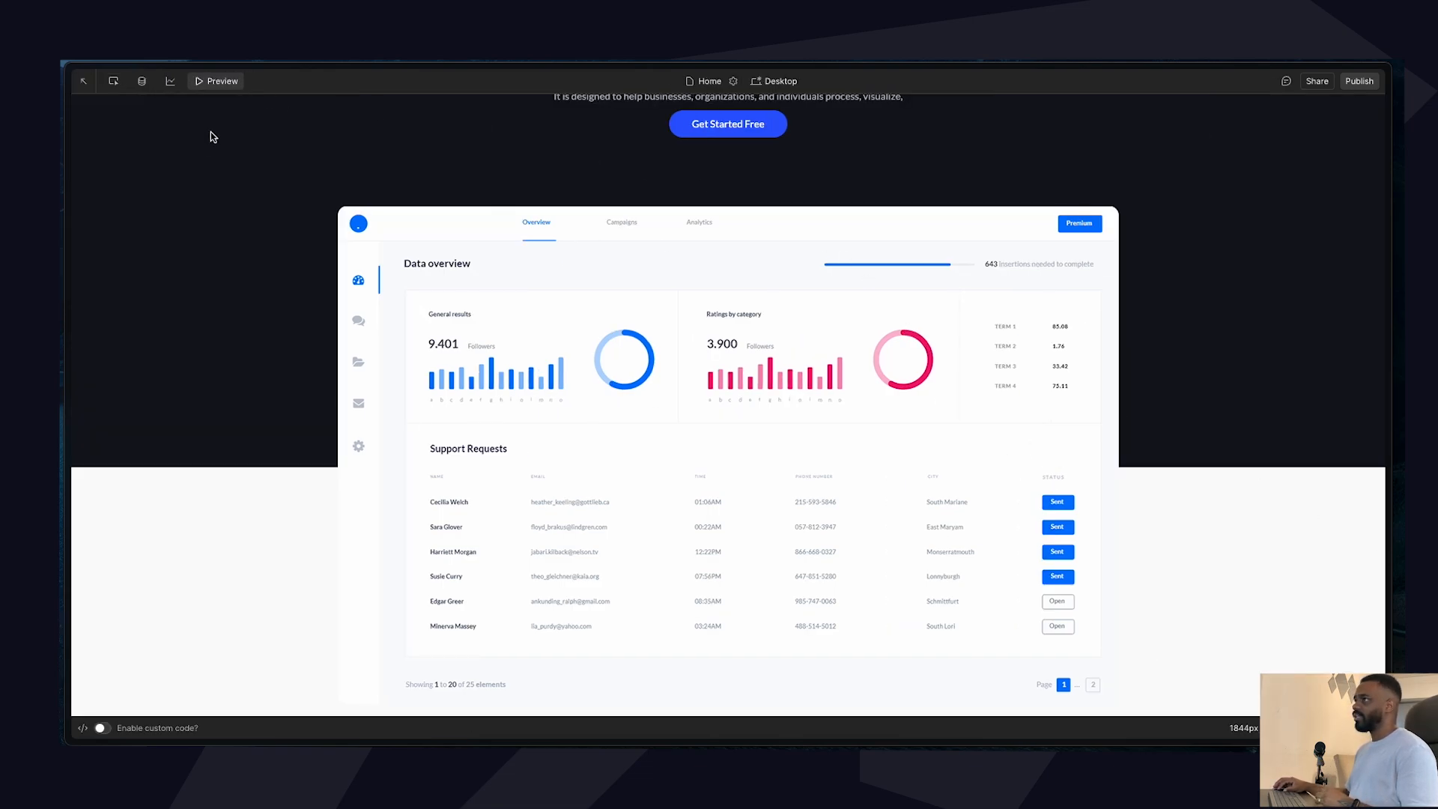
{"action": "left_click", "coordinate": [222, 81]}
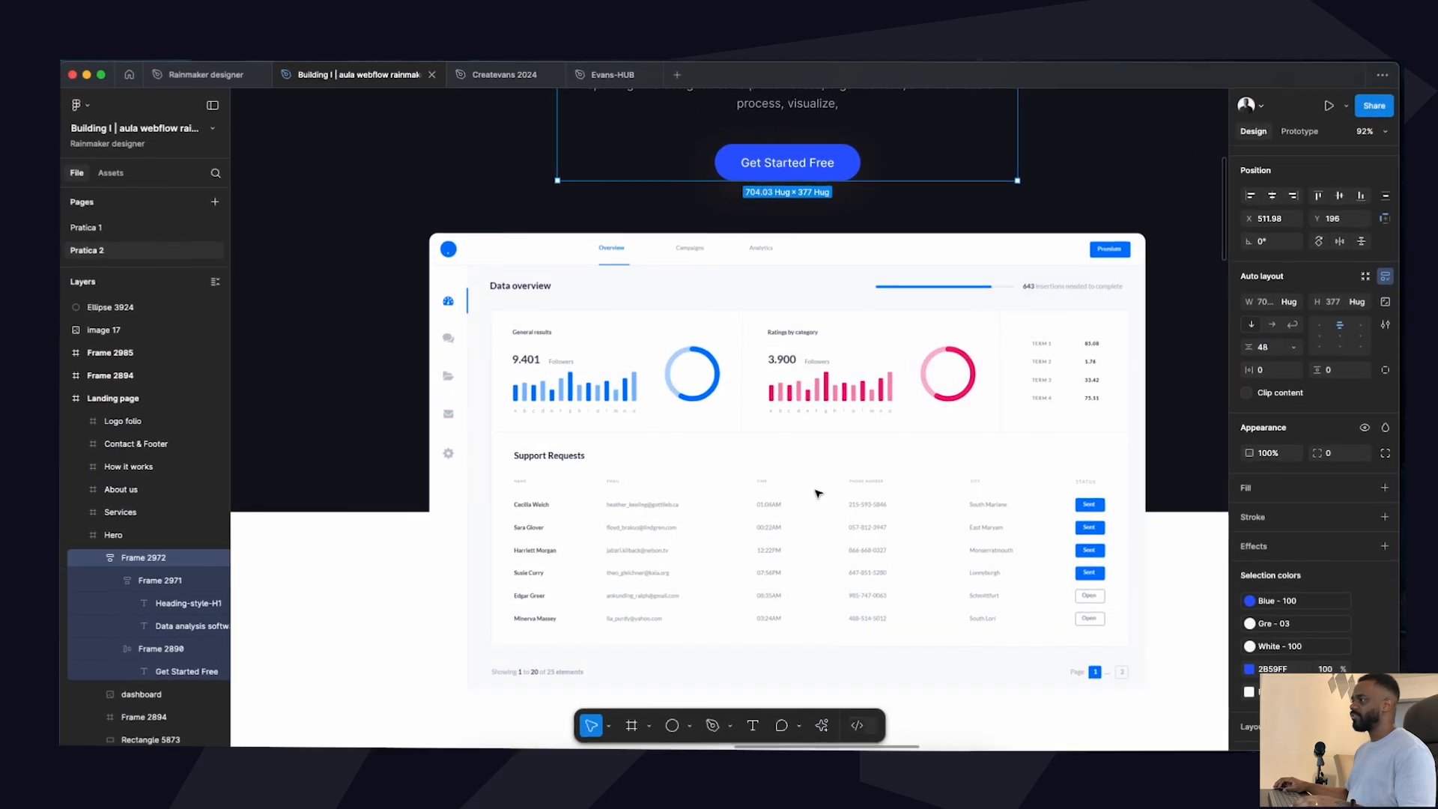
{"action": "scroll", "coordinate": [817, 491], "scroll_direction": "down", "scroll_amount": 3}
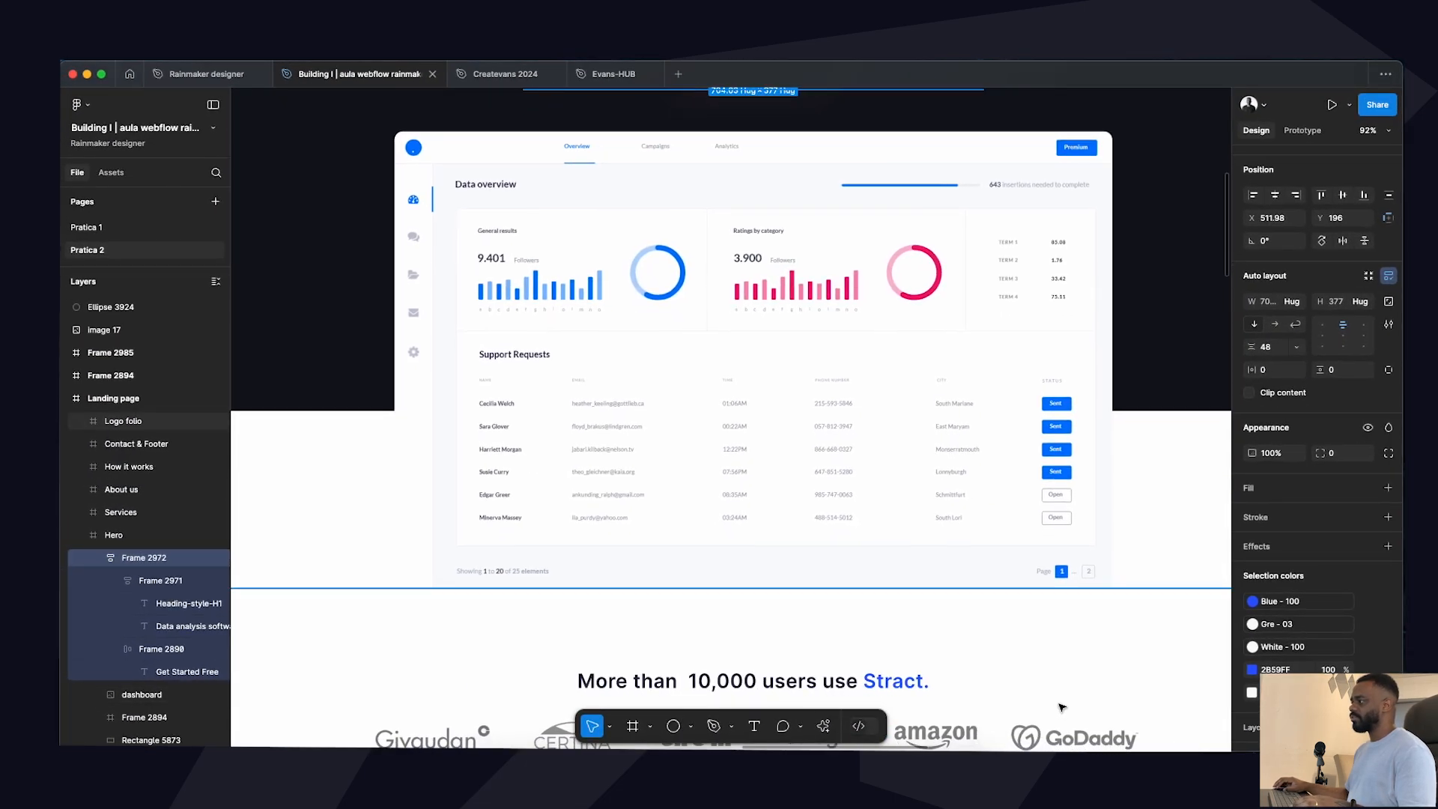
{"action": "left_click", "coordinate": [1142, 688]}
{"action": "scroll", "coordinate": [1197, 537], "scroll_direction": "up", "scroll_amount": 6}
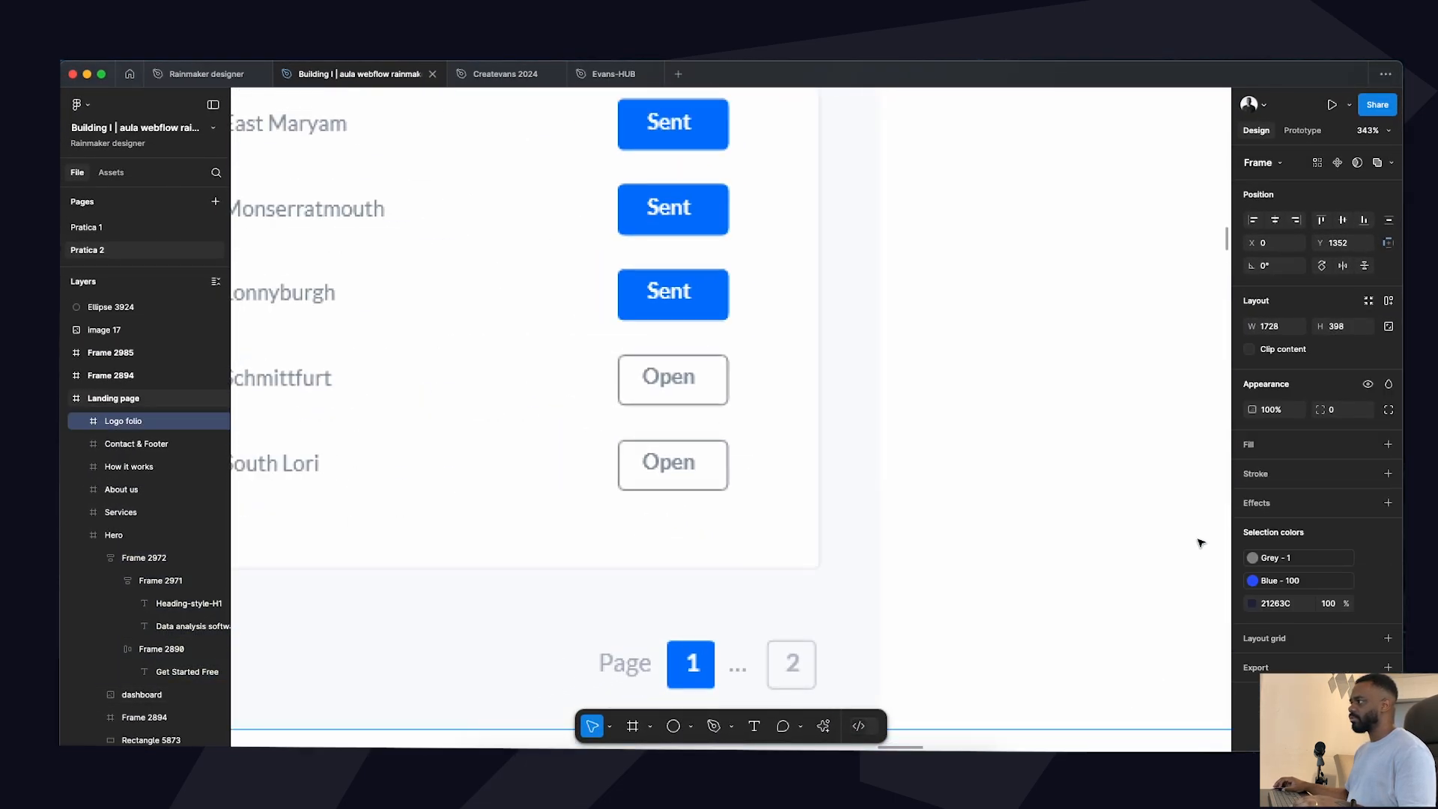
{"action": "scroll", "coordinate": [1034, 590], "scroll_direction": "down", "scroll_amount": 6}
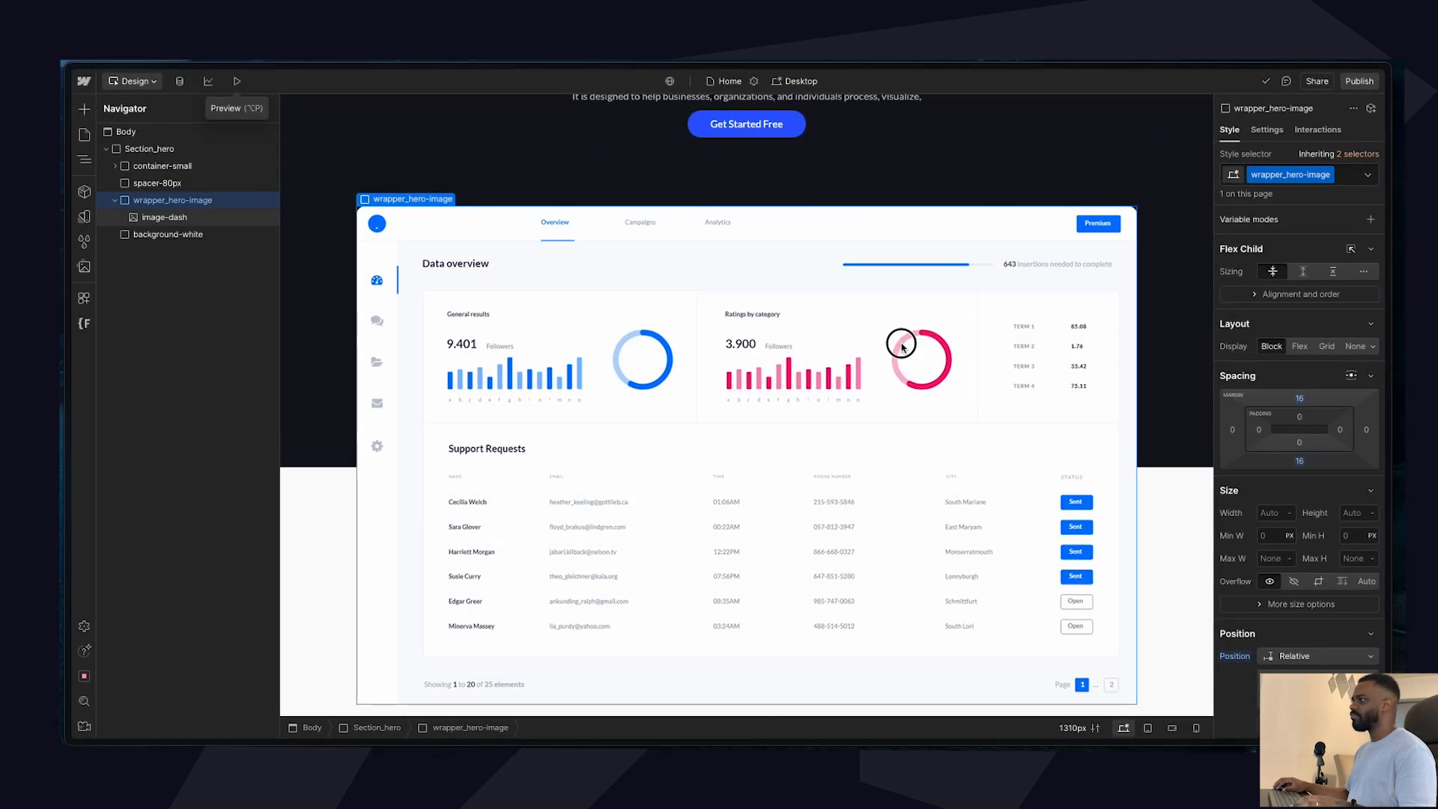
Switch to Webflow and add an outside box shadow to image-dash with Y 2 px, blur 5 px and color rgba(0, 0, 0, 0.2).
{"action": "left_click", "coordinate": [902, 344]}
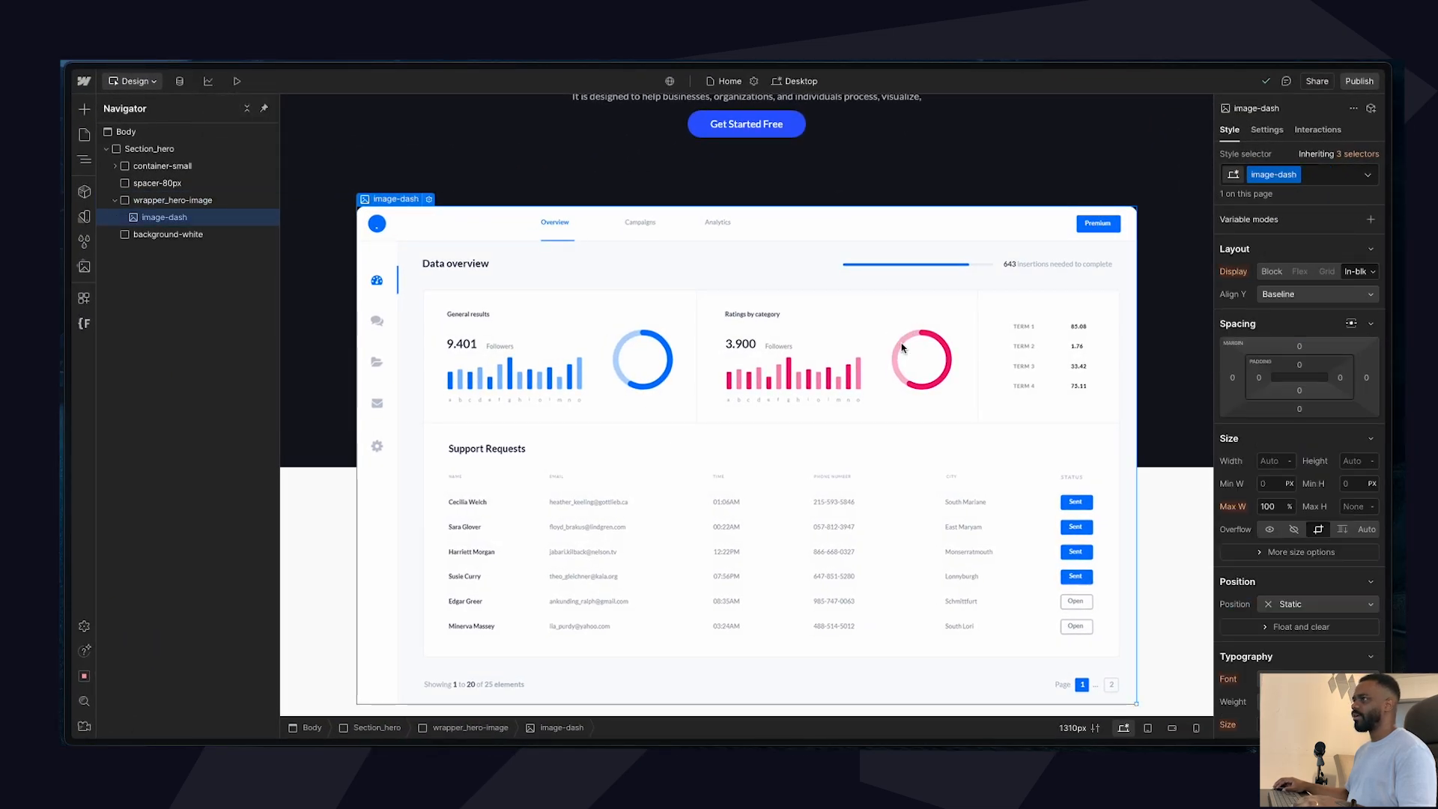
{"action": "scroll", "coordinate": [1281, 530], "scroll_direction": "down", "scroll_amount": 8}
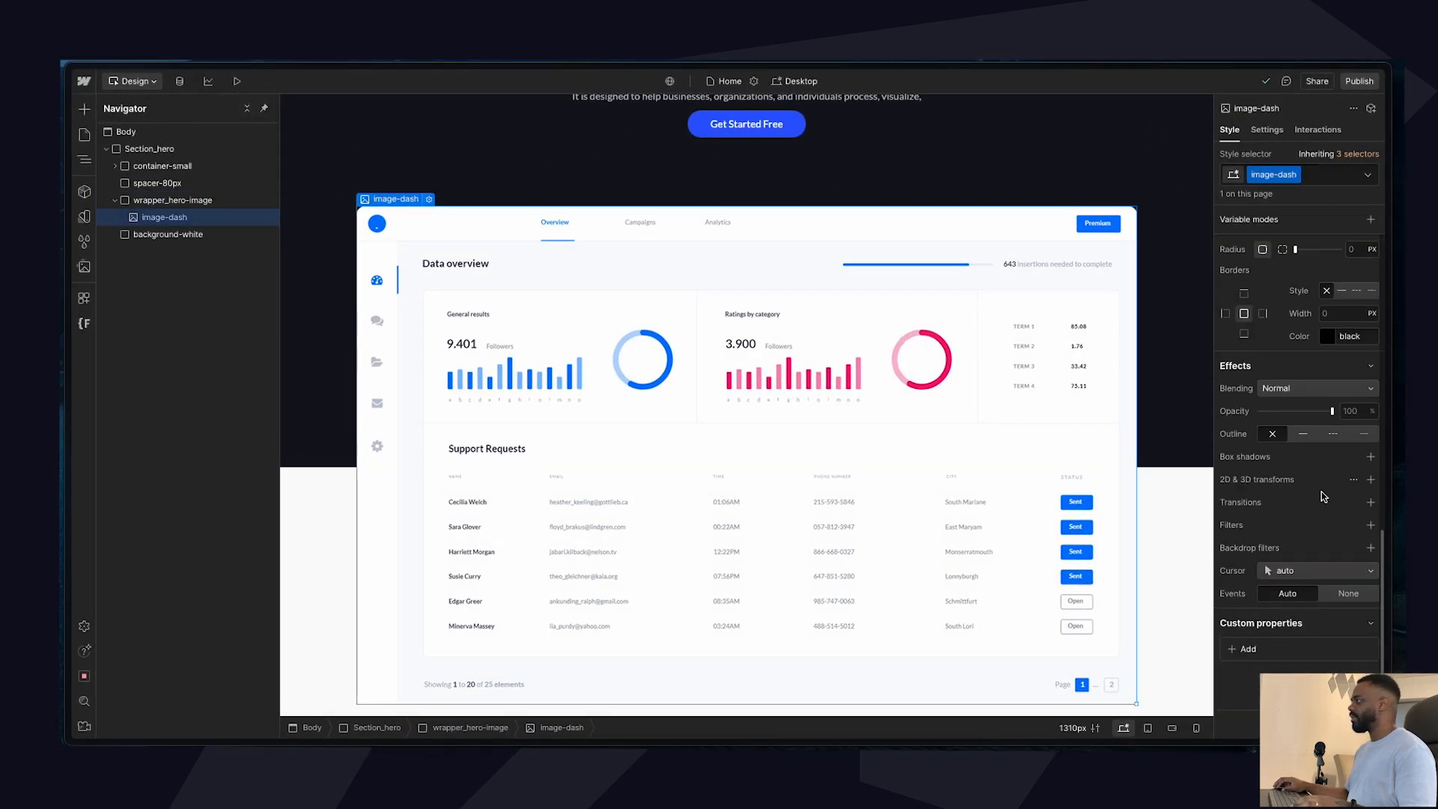
{"action": "left_click", "coordinate": [1371, 456]}
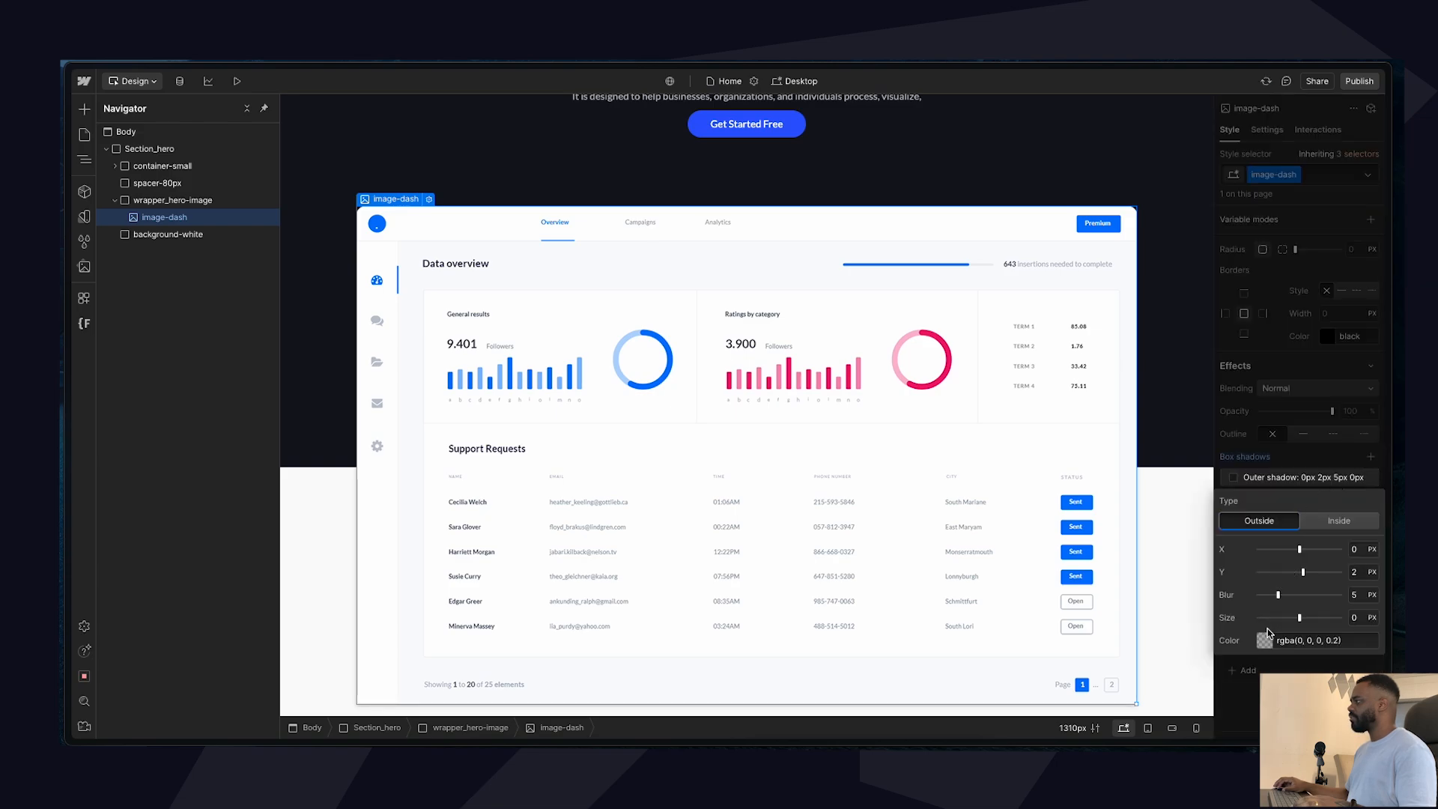
{"action": "left_click", "coordinate": [1292, 677]}
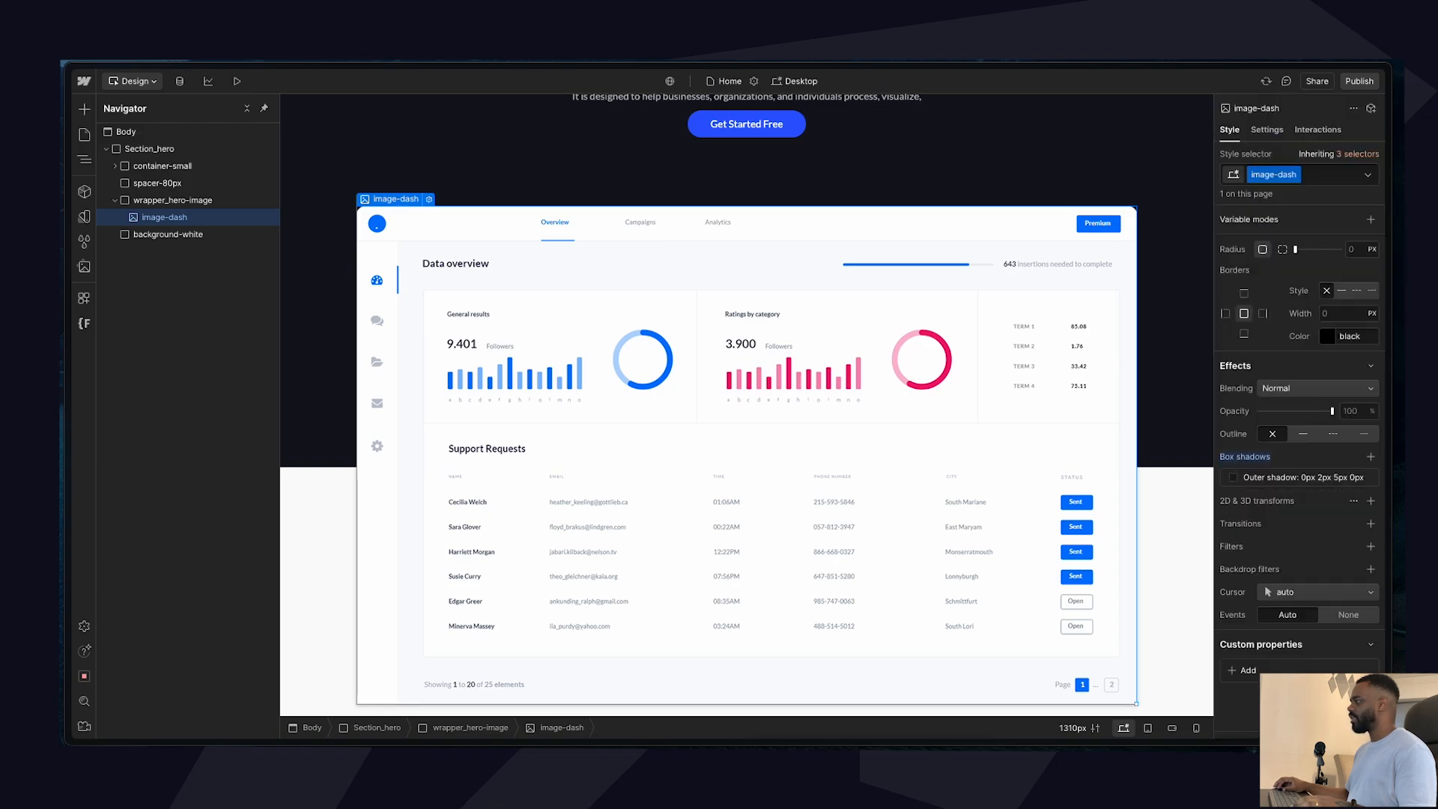
Preview the page to check the dashboard image's shadow against the light background, and return to design mode.
{"action": "left_click", "coordinate": [234, 82]}
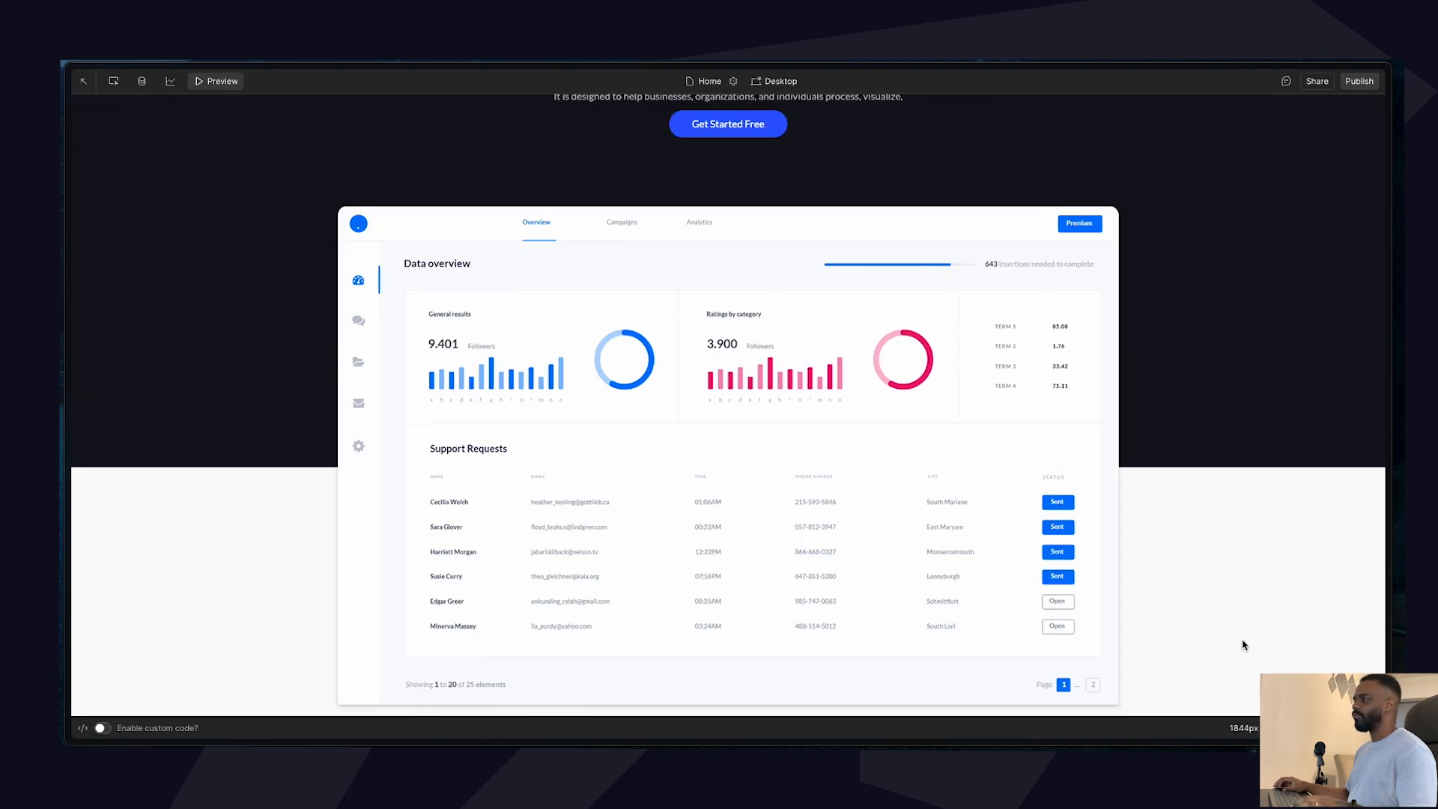
{"action": "scroll", "coordinate": [1263, 588], "scroll_direction": "up", "scroll_amount": 2}
{"action": "scroll", "coordinate": [1259, 591], "scroll_direction": "down", "scroll_amount": 2}
{"action": "scroll", "coordinate": [1253, 604], "scroll_direction": "up", "scroll_amount": 2}
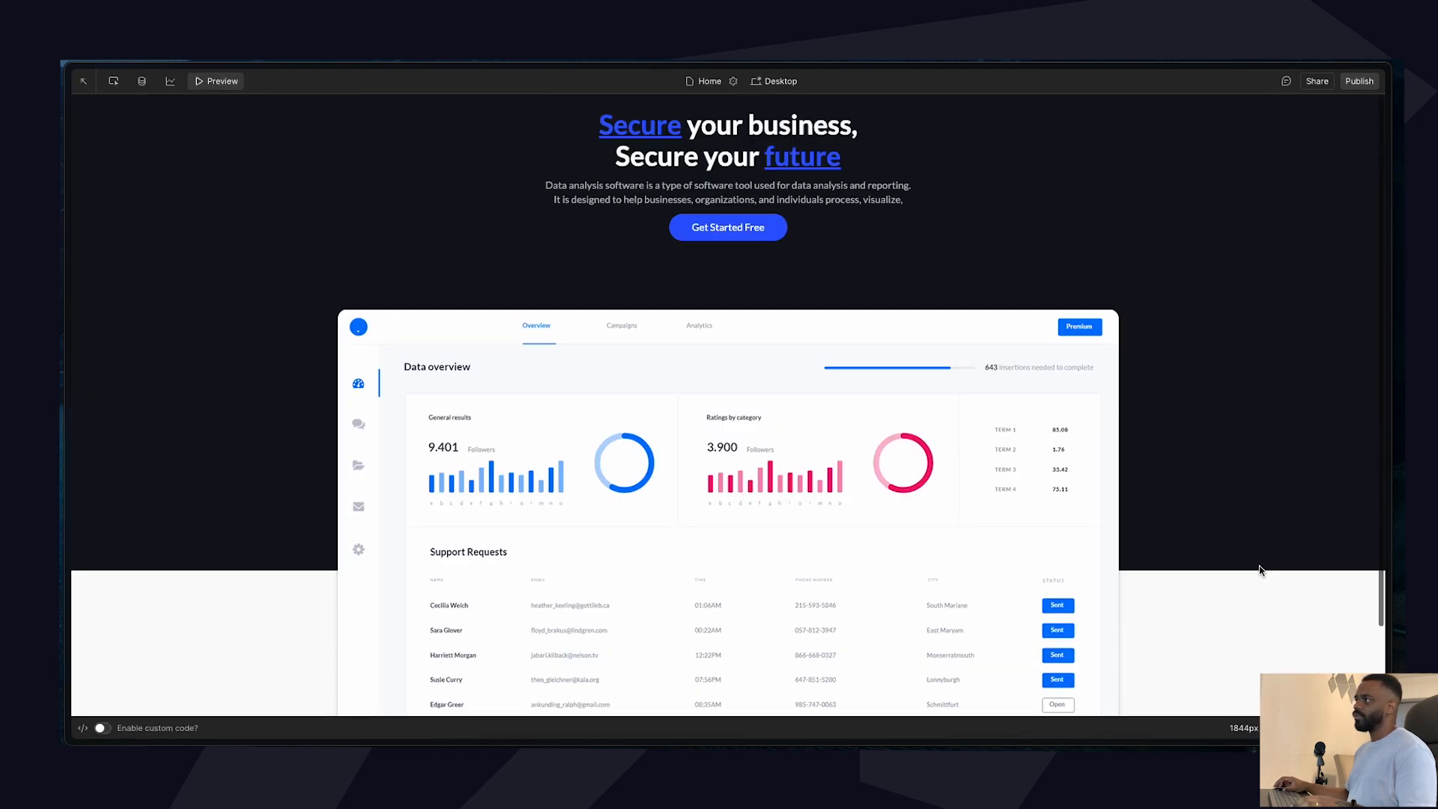
{"action": "scroll", "coordinate": [1143, 582], "scroll_direction": "down", "scroll_amount": 2}
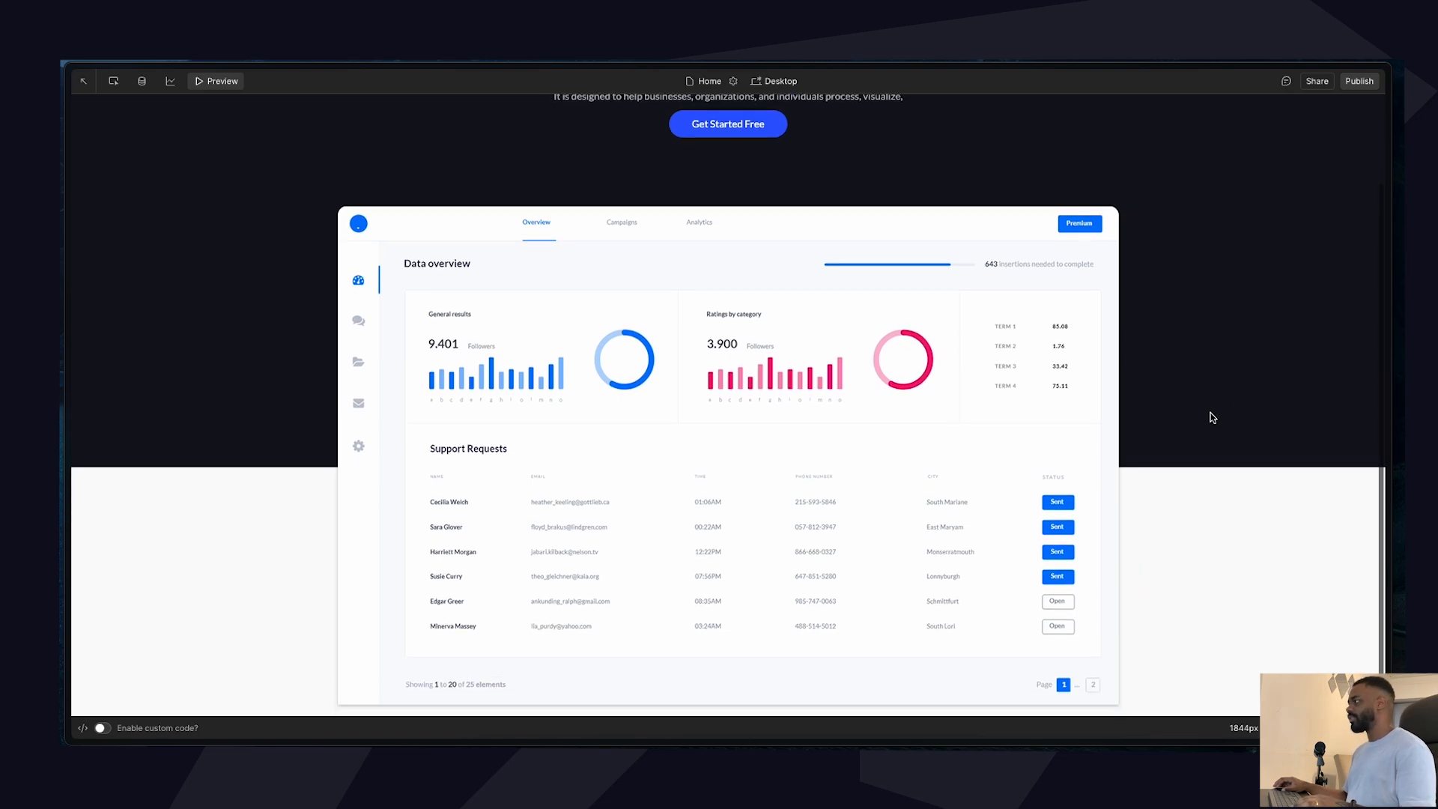
{"action": "scroll", "coordinate": [1150, 552], "scroll_direction": "up", "scroll_amount": 2}
{"action": "scroll", "coordinate": [1108, 578], "scroll_direction": "down", "scroll_amount": 2}
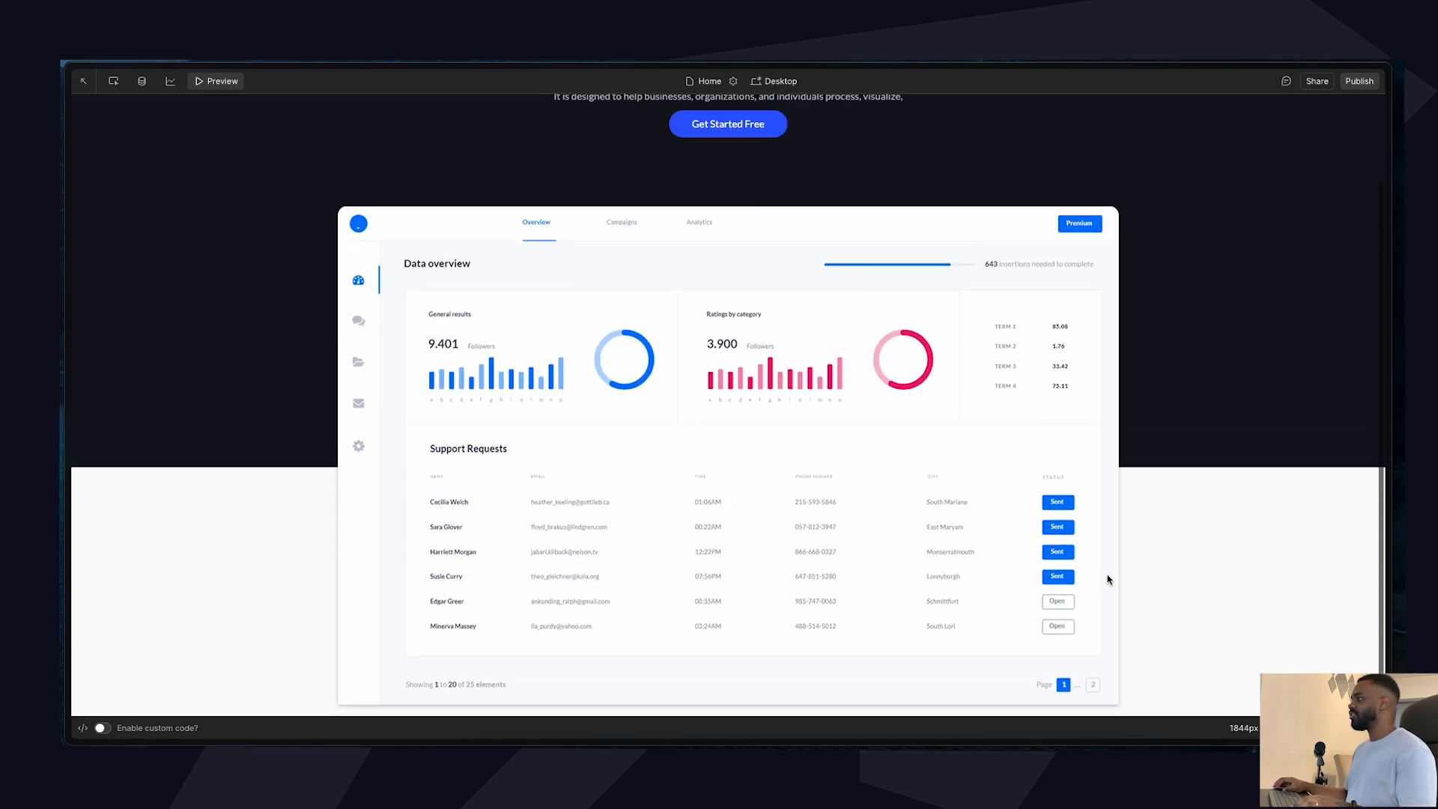
{"action": "left_click", "coordinate": [216, 81]}
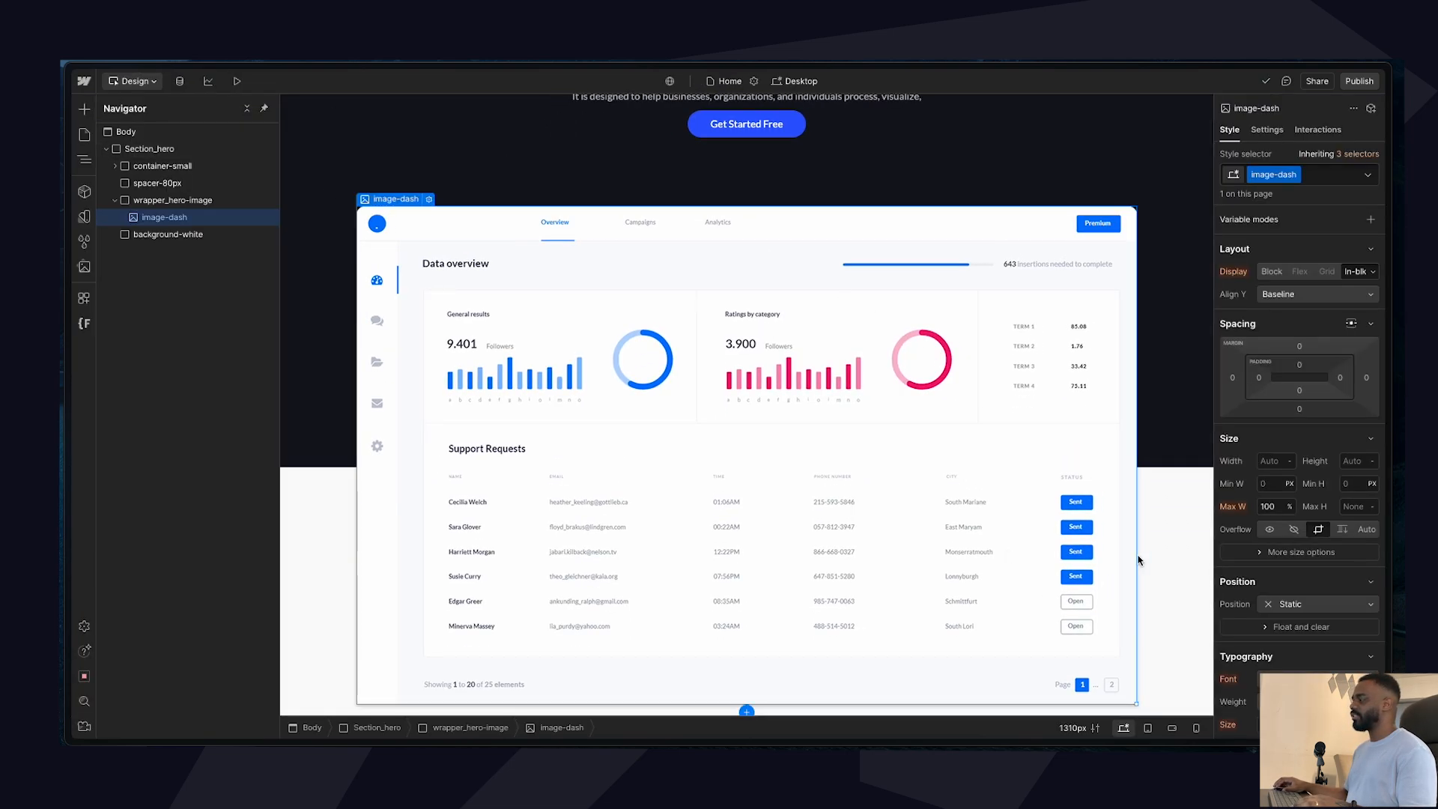
{"action": "scroll", "coordinate": [358, 505], "scroll_direction": "up", "scroll_amount": 2}
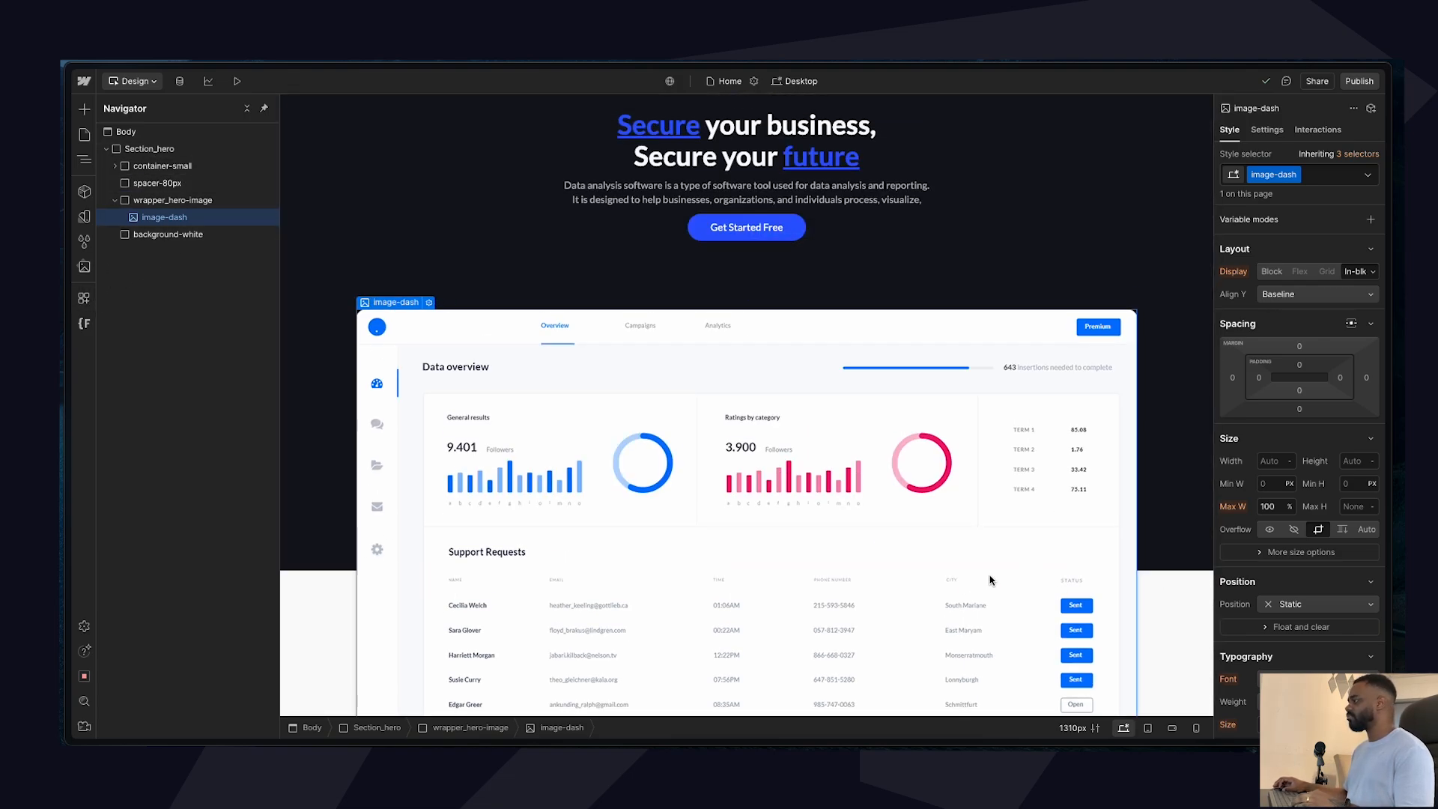
{"action": "scroll", "coordinate": [955, 588], "scroll_direction": "down", "scroll_amount": 2}
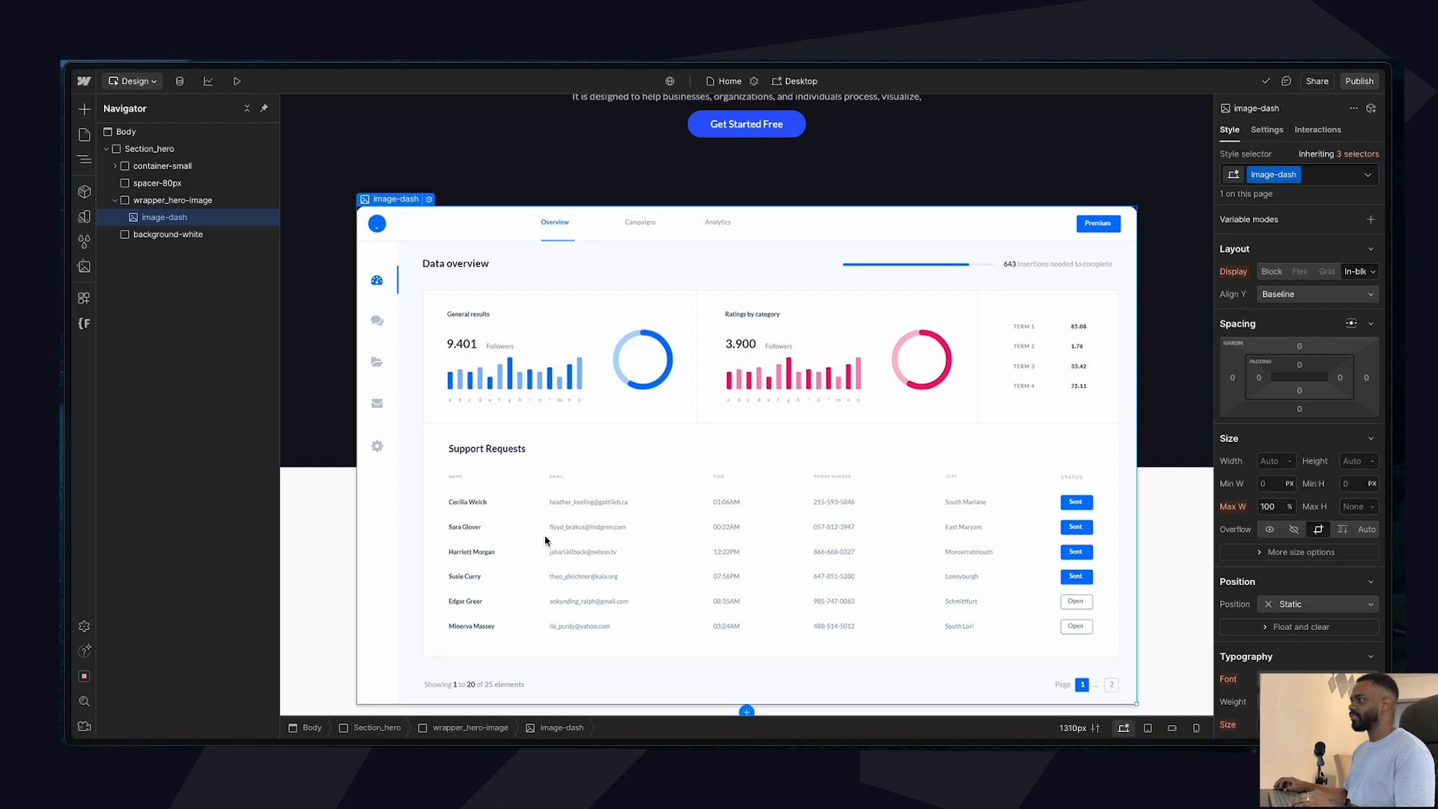
{"action": "scroll", "coordinate": [958, 525], "scroll_direction": "up", "scroll_amount": 2}
{"action": "scroll", "coordinate": [978, 519], "scroll_direction": "down", "scroll_amount": 2}
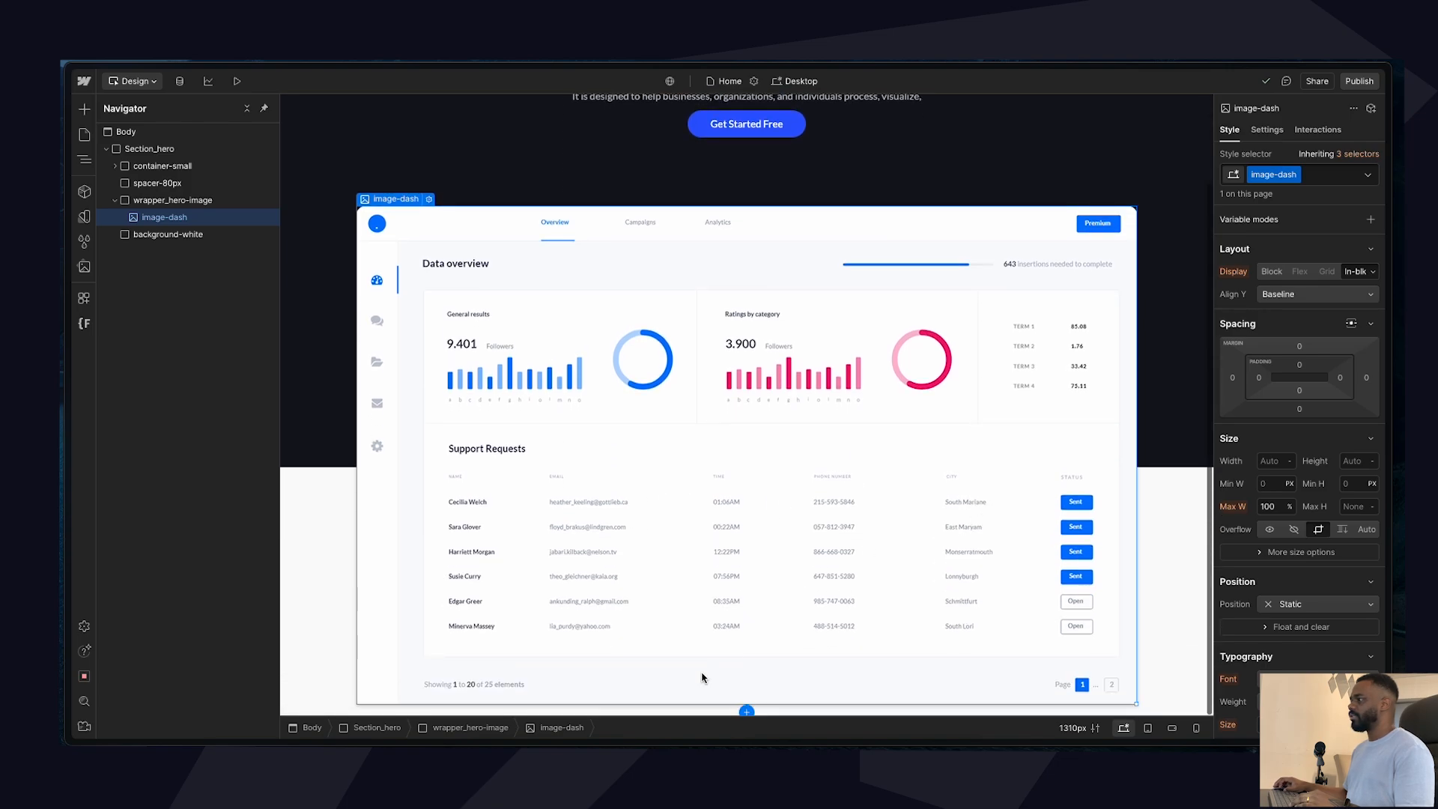
{"action": "scroll", "coordinate": [1134, 435], "scroll_direction": "up", "scroll_amount": 2}
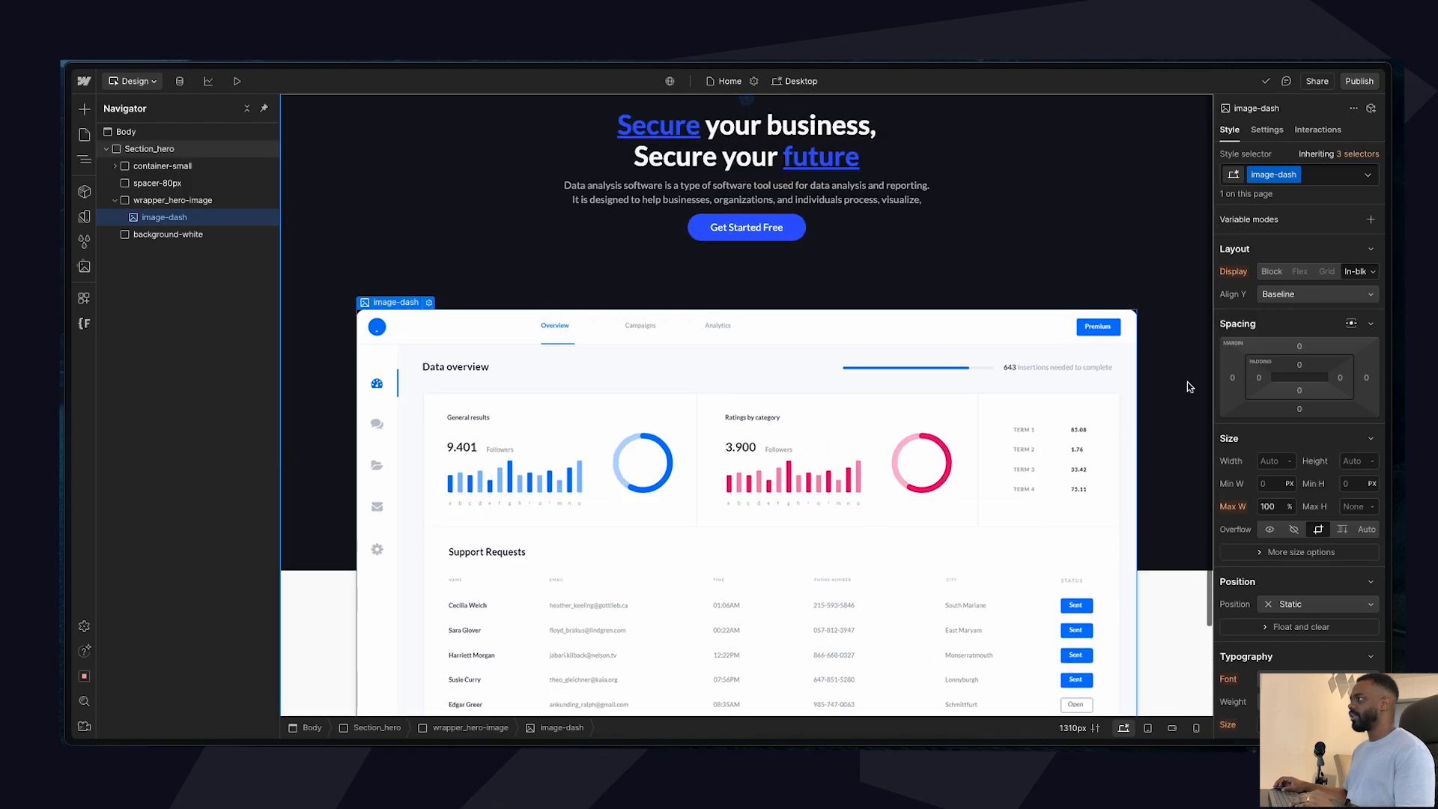
{"action": "scroll", "coordinate": [768, 583], "scroll_direction": "down", "scroll_amount": 2}
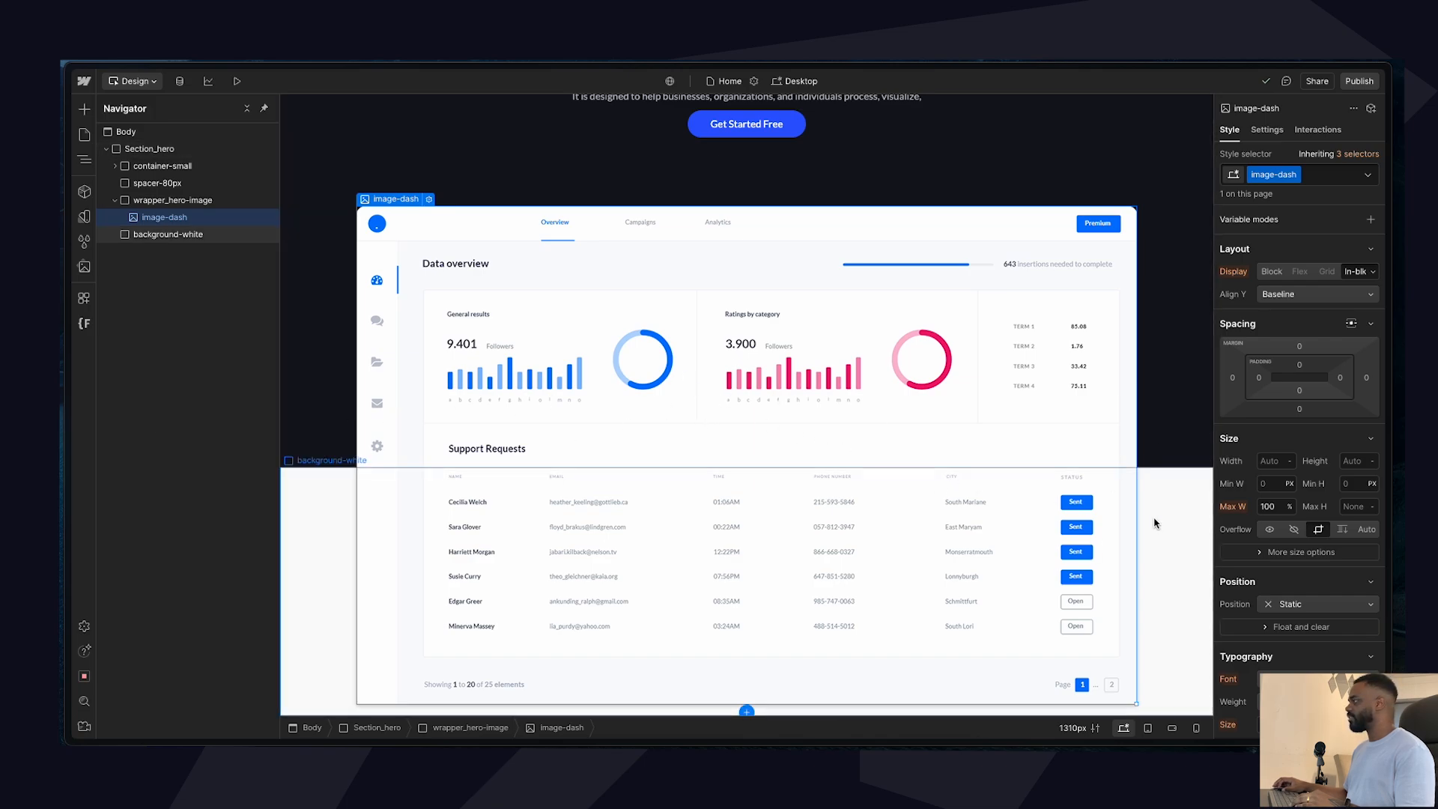
{"action": "scroll", "coordinate": [1138, 617], "scroll_direction": "up", "scroll_amount": 2}
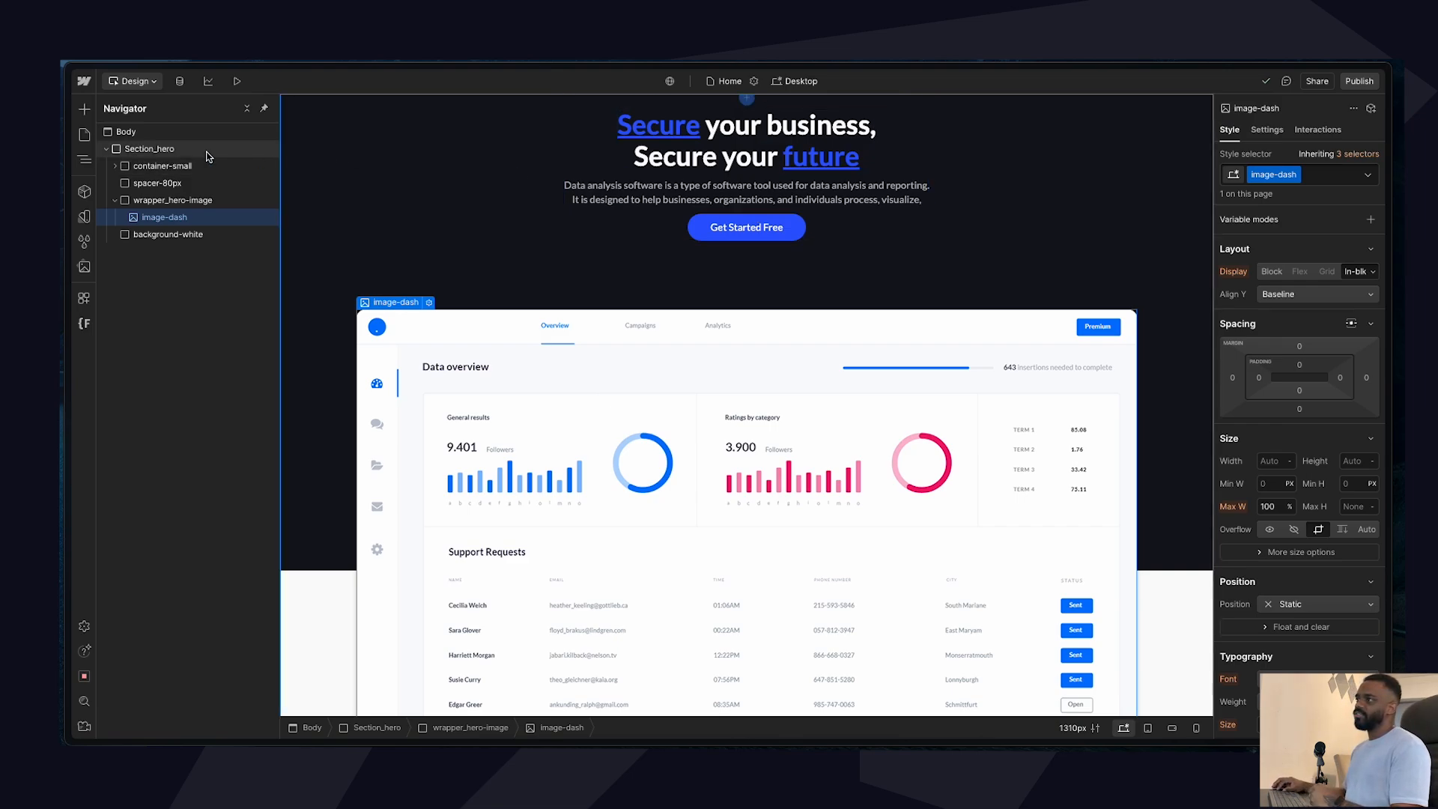
Copy the class name text-style-h1 from the hero headline.
{"action": "left_click", "coordinate": [655, 150]}
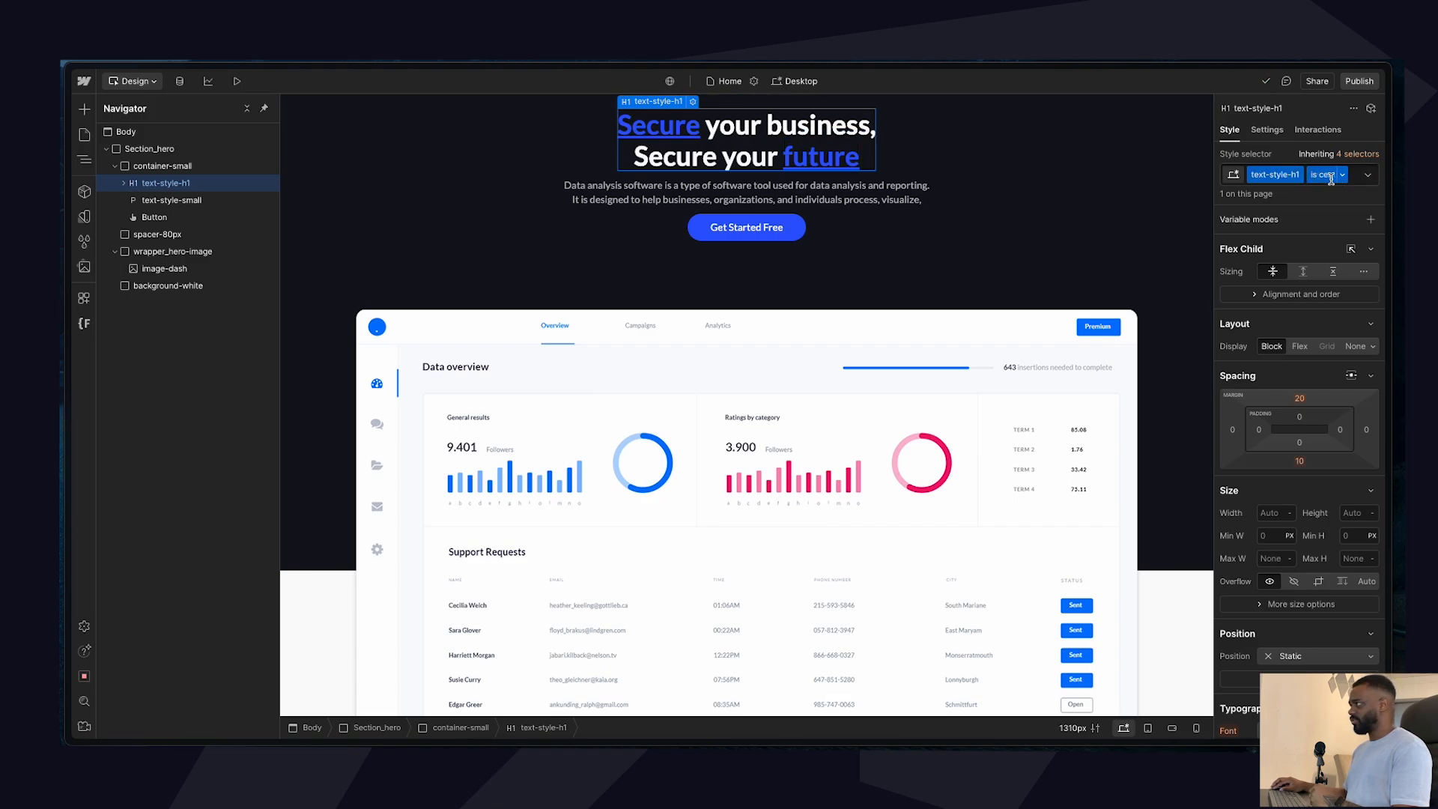
{"action": "double_click", "coordinate": [1265, 176]}
{"action": "key", "text": "super+c"}
{"action": "double_click", "coordinate": [1325, 177]}
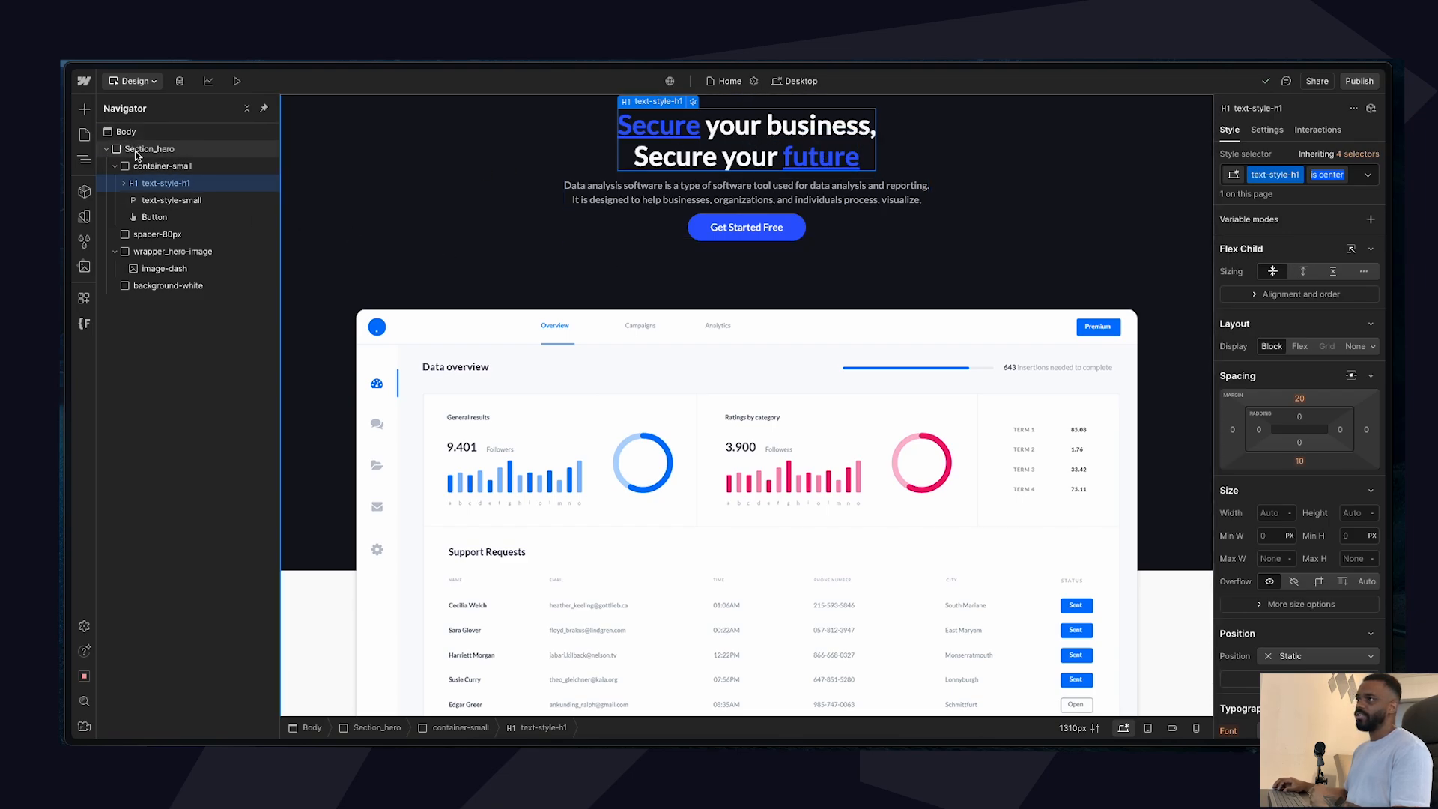
Add a Heading element to Section_hero and move it above container-small.
{"action": "left_click", "coordinate": [137, 149]}
{"action": "key", "text": "ctrl+e"}
{"action": "type", "text": "heading"}
{"action": "key", "text": "Return"}
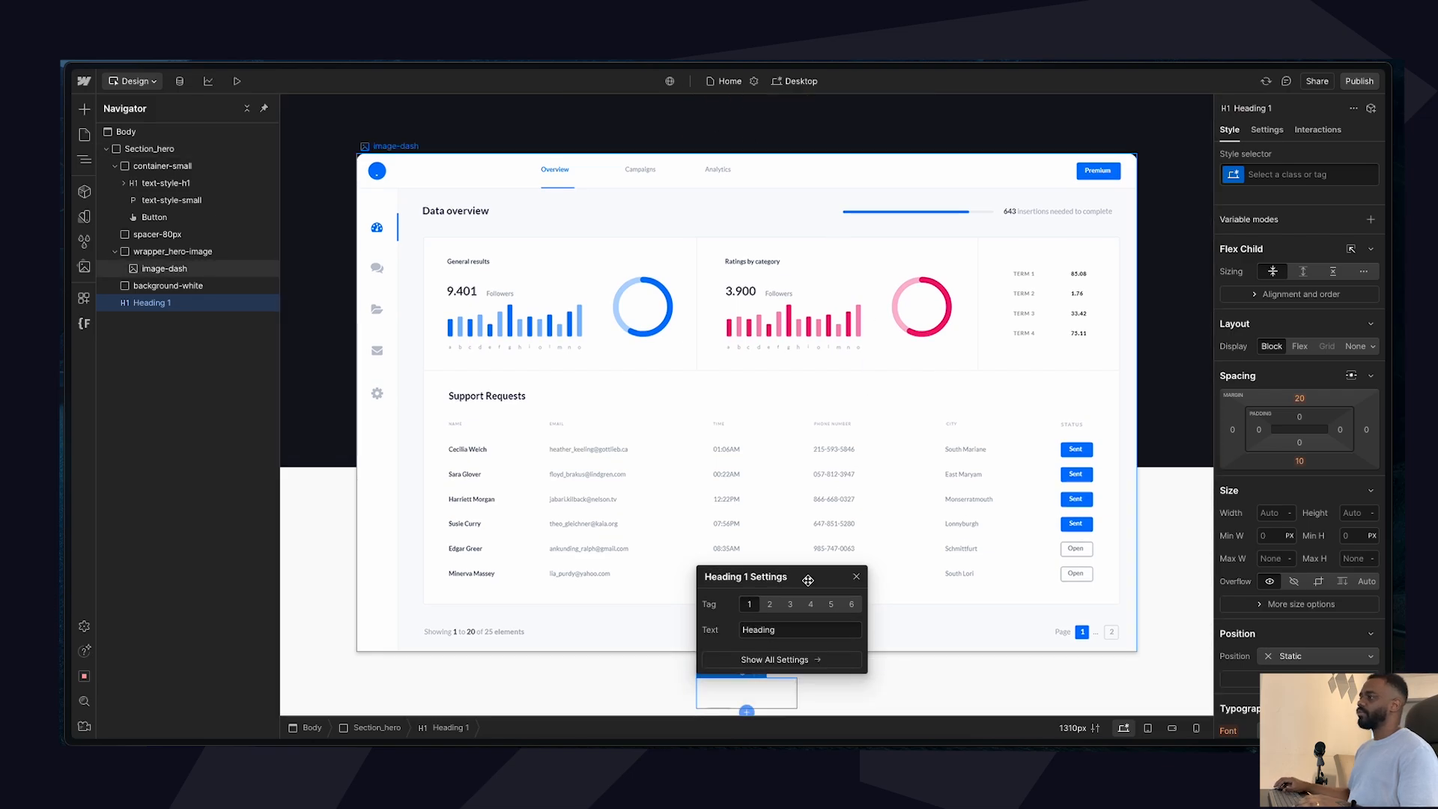
{"action": "left_click_drag", "start_coordinate": [257, 303], "coordinate": [244, 159]}
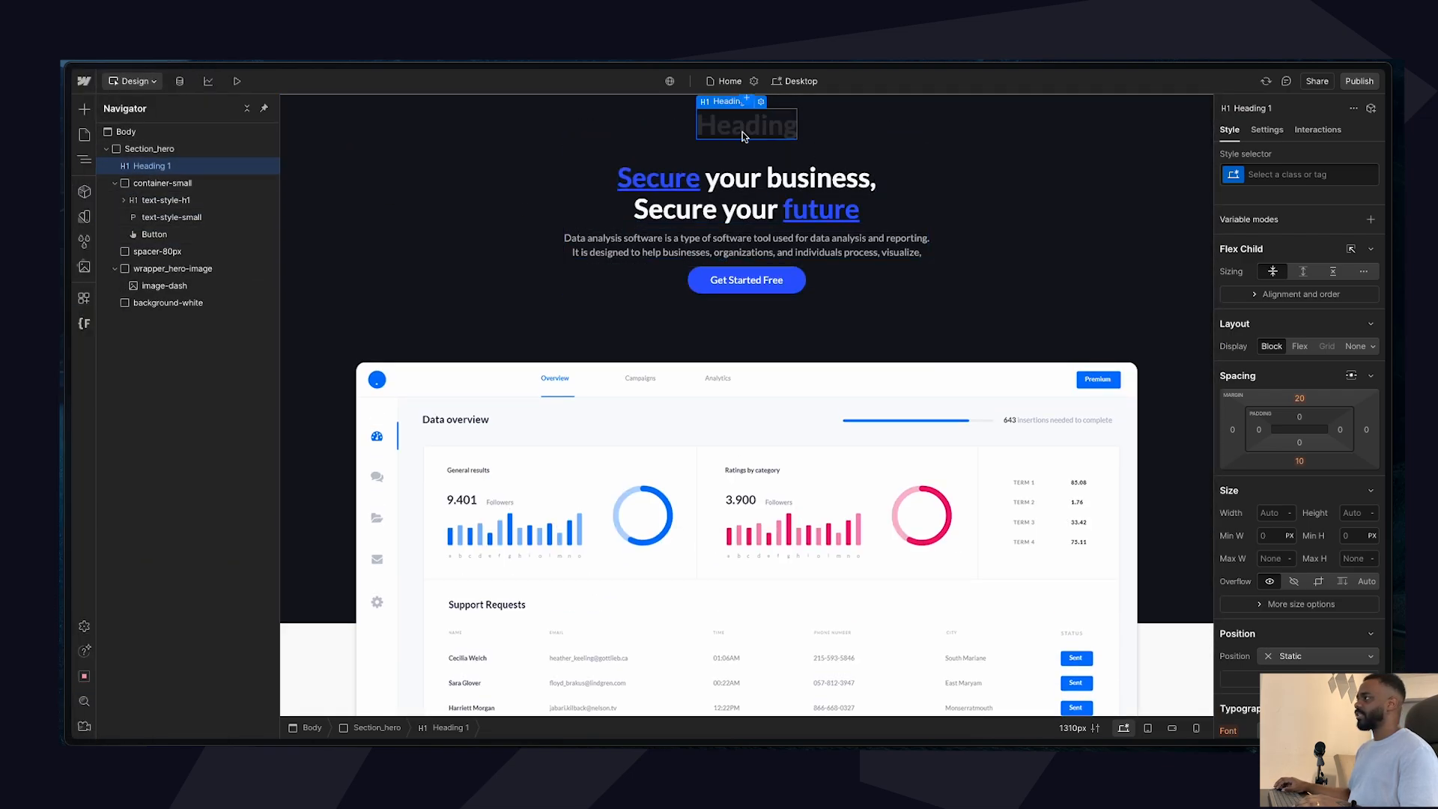
Apply the class text-style-h1 to the new heading.
{"action": "left_click", "coordinate": [721, 206]}
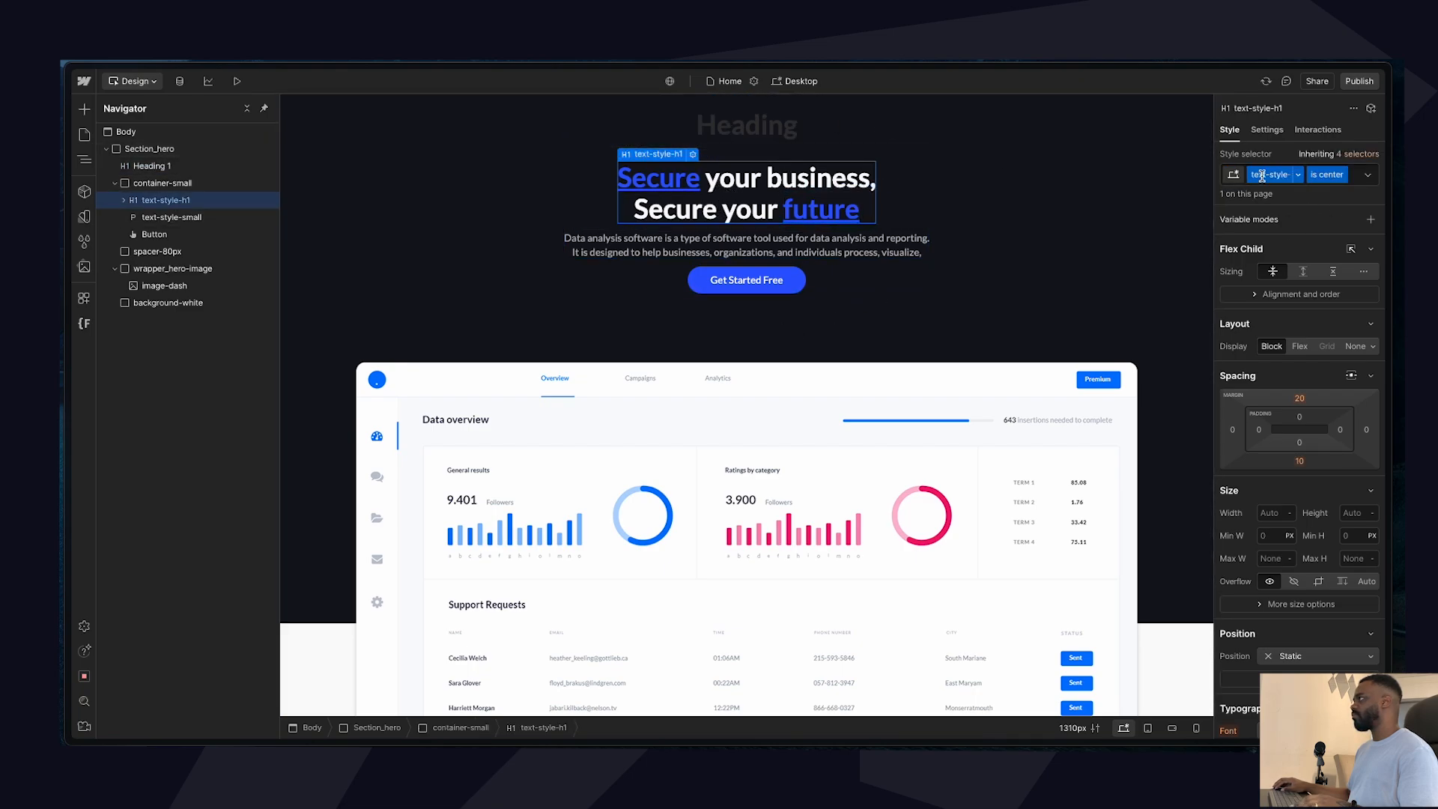
{"action": "left_click", "coordinate": [771, 132]}
{"action": "left_click", "coordinate": [1314, 173]}
{"action": "key", "text": "super+v"}
{"action": "left_click", "coordinate": [1270, 220]}
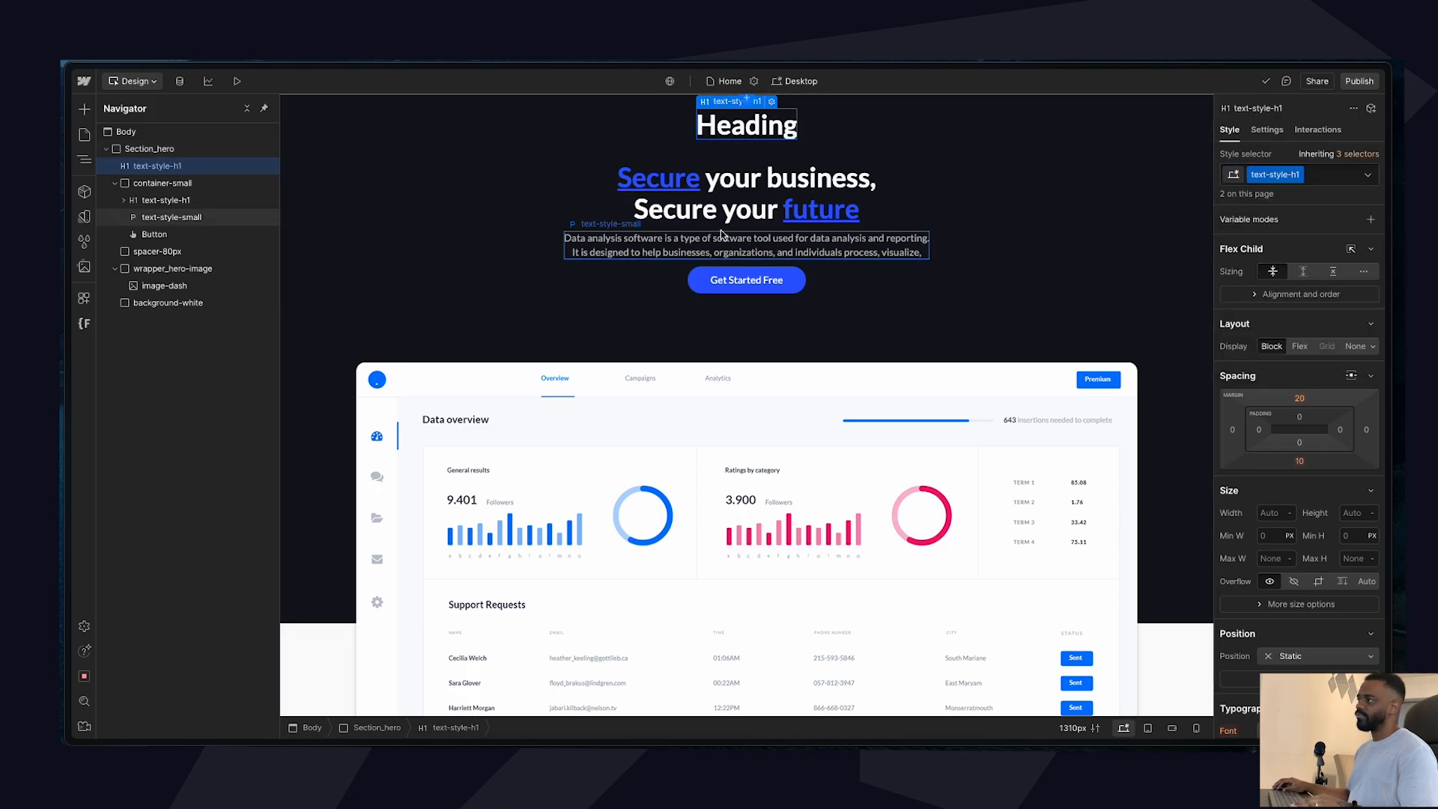
Try to replace the new heading's text with the formatted hero headline copied from below it, and undo the paste.
{"action": "left_click", "coordinate": [768, 202]}
{"action": "double_click", "coordinate": [768, 202]}
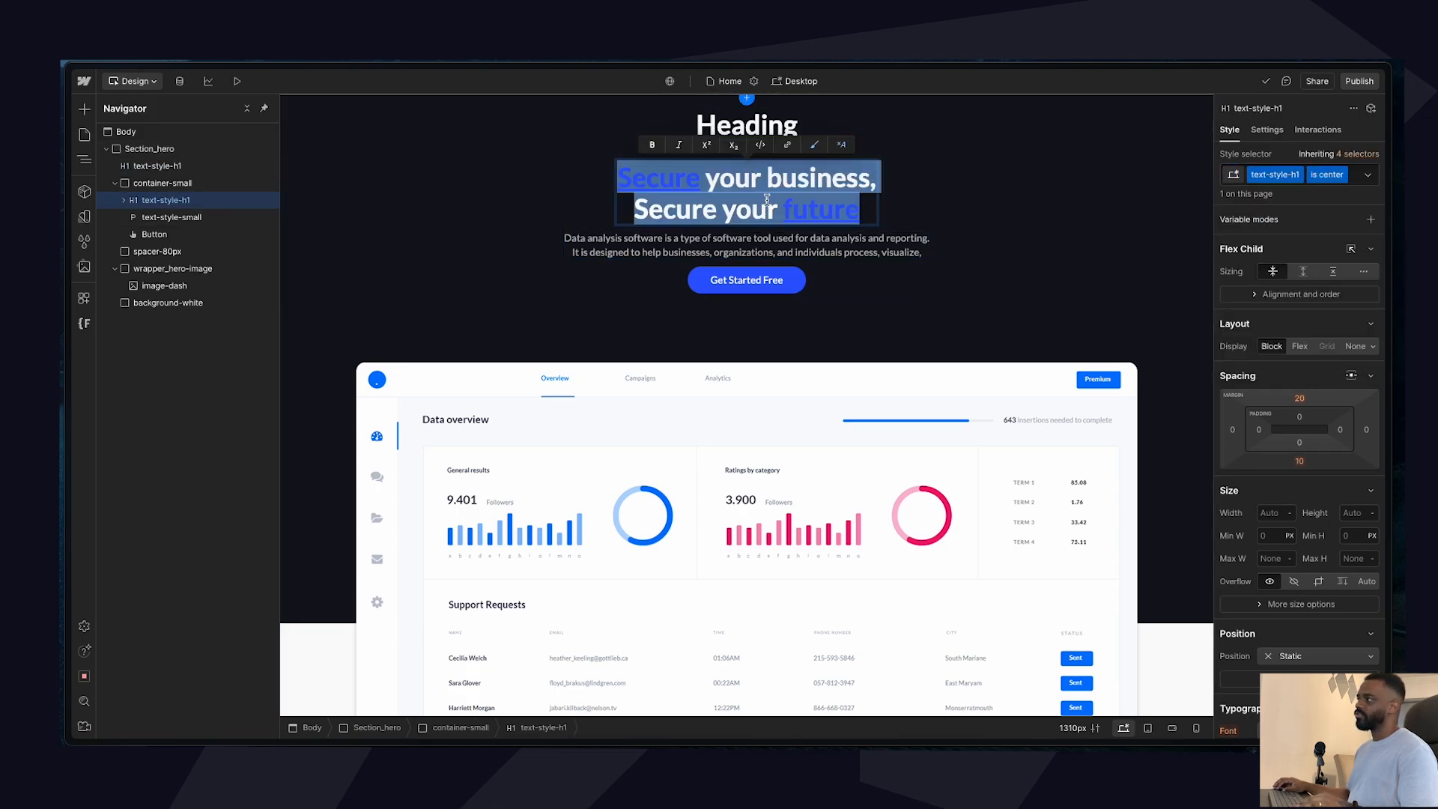
{"action": "key", "text": "super+c"}
{"action": "left_click", "coordinate": [747, 125]}
{"action": "double_click", "coordinate": [747, 124]}
{"action": "key", "text": "super+v"}
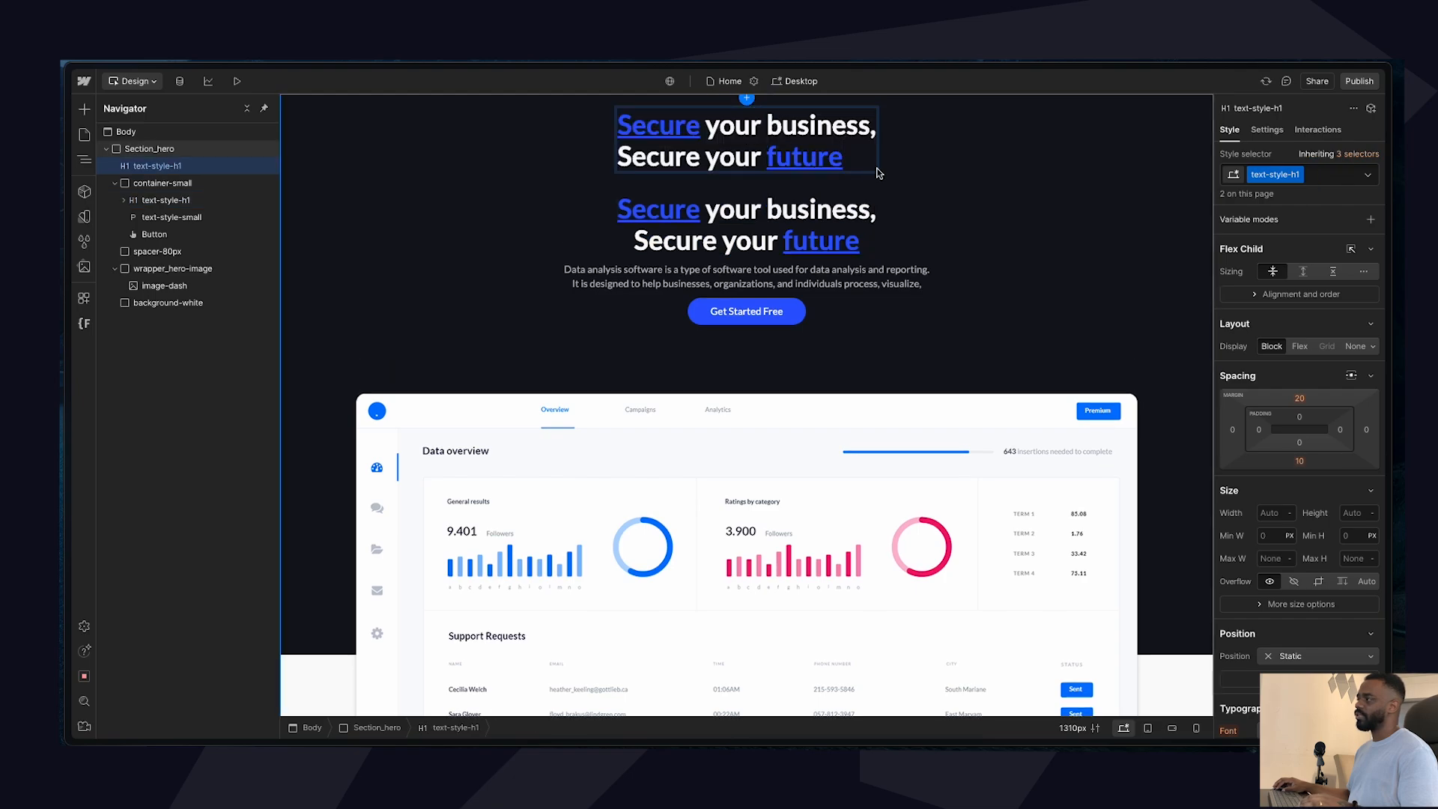
{"action": "key", "text": "super+z"}
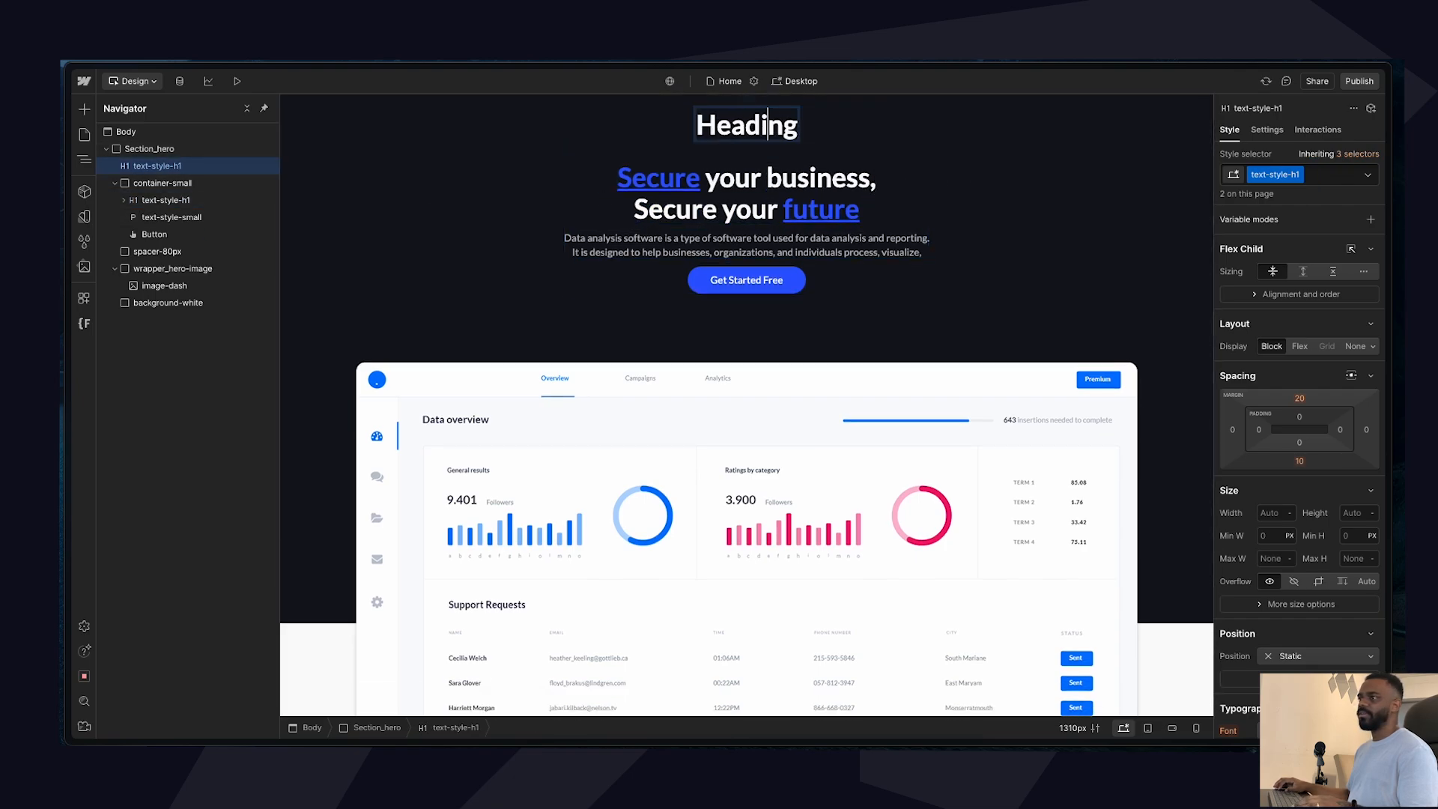
Replace the new heading's text with "Secure your business, Secure your future" copied from the Figma design, broken into two lines after the comma.
{"action": "key", "text": "super+Tab"}
{"action": "left_click", "coordinate": [646, 142]}
{"action": "left_click", "coordinate": [646, 143]}
{"action": "left_click", "coordinate": [644, 142]}
{"action": "double_click", "coordinate": [642, 142]}
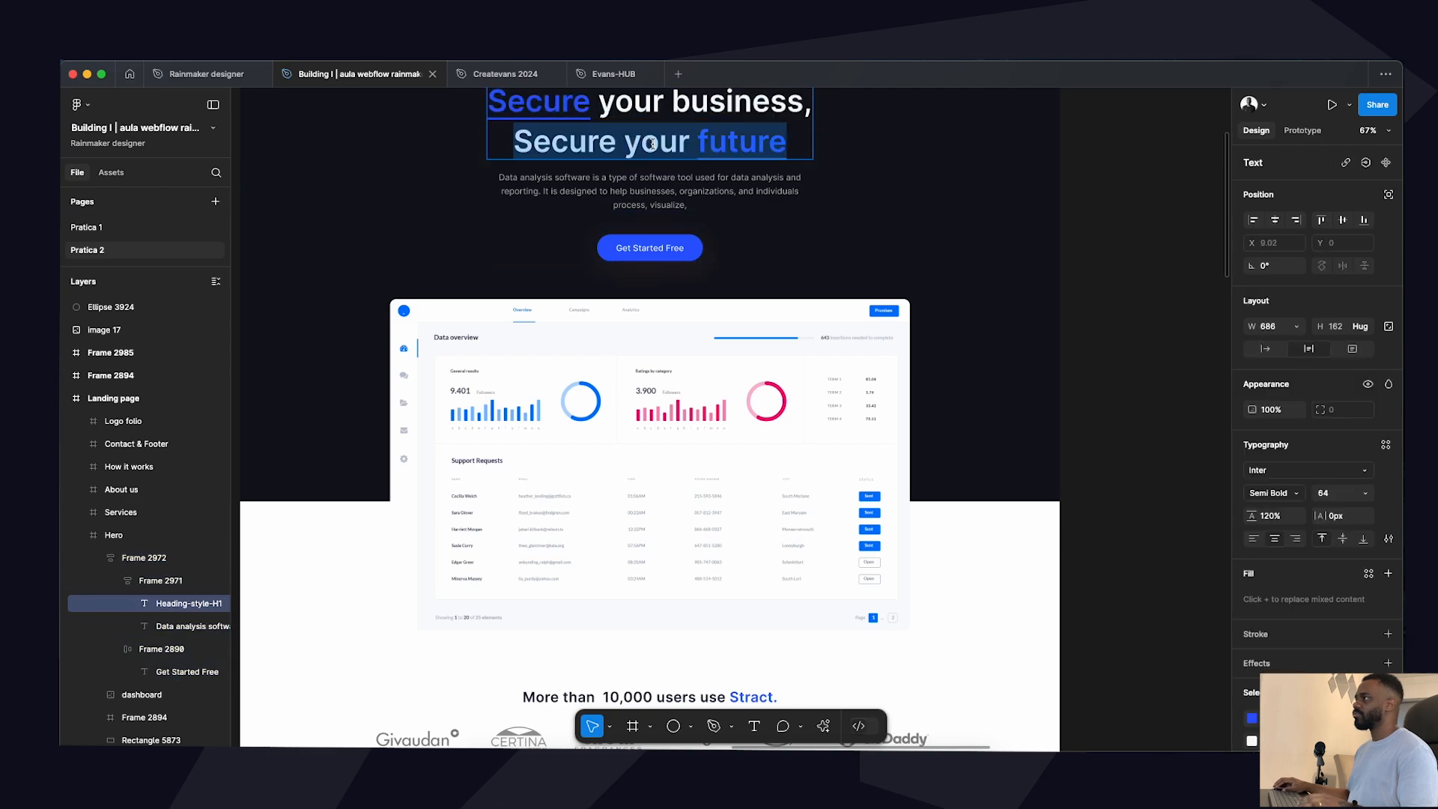
{"action": "key", "text": "super+a"}
{"action": "key", "text": "super+Tab"}
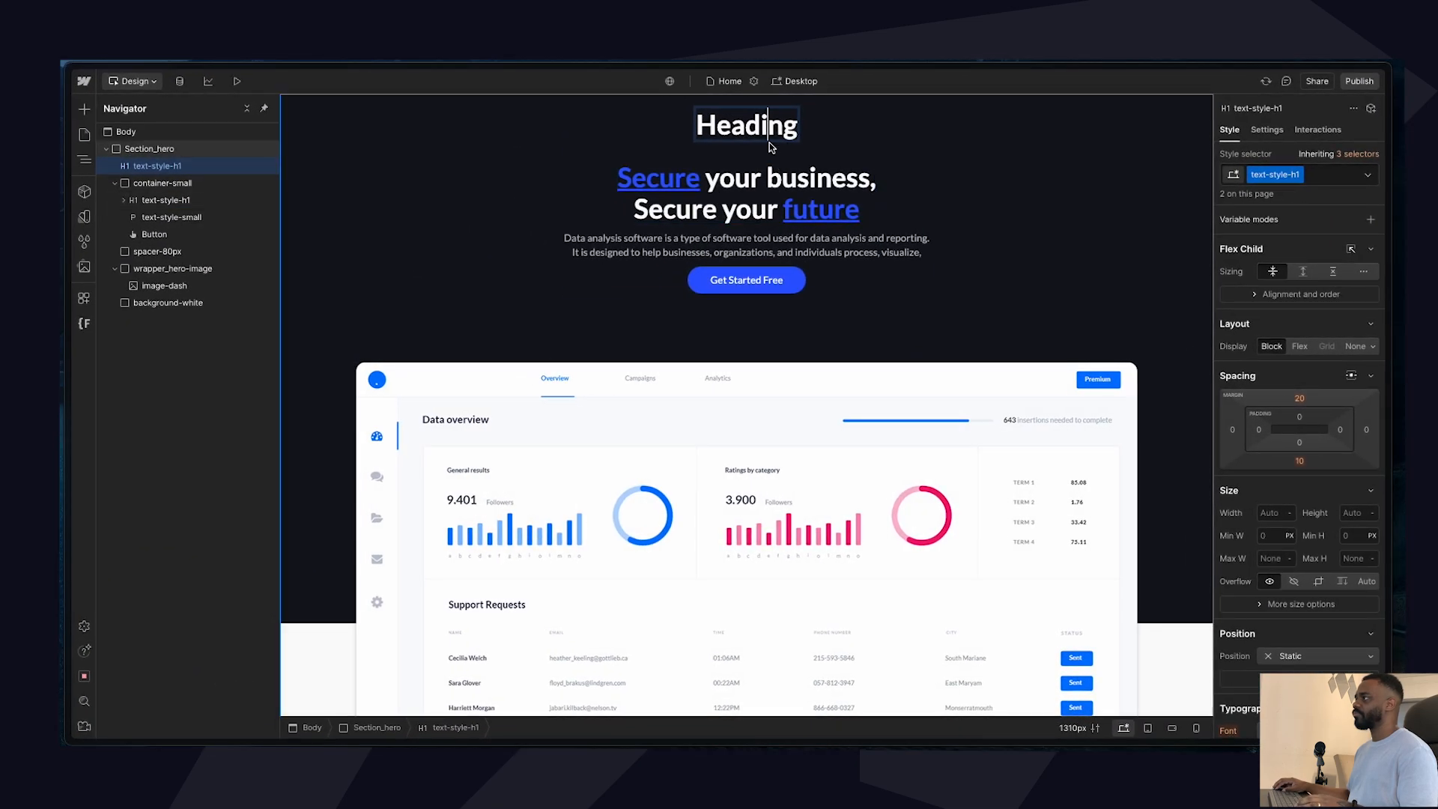
{"action": "double_click", "coordinate": [770, 145]}
{"action": "key", "text": "super+v"}
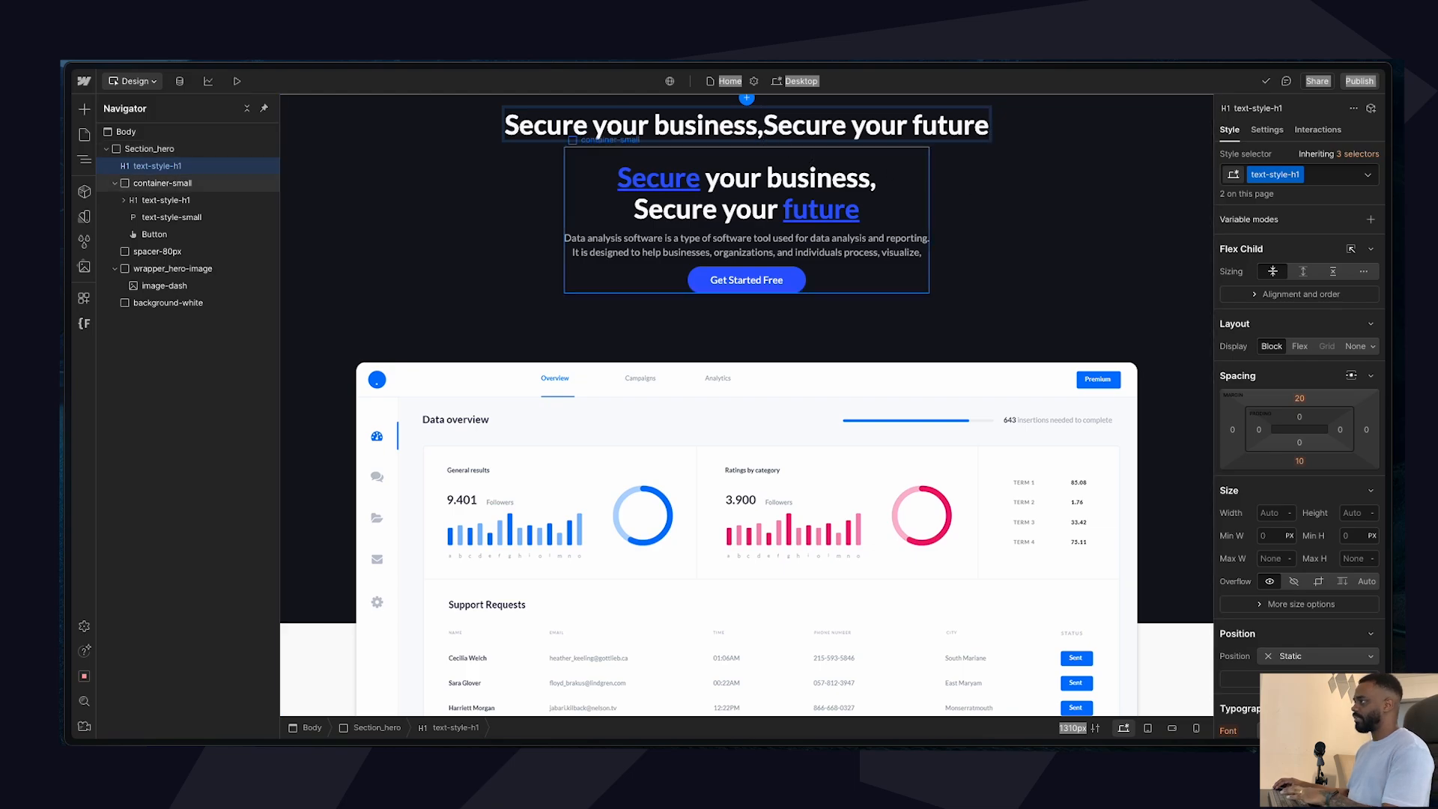
{"action": "left_click", "coordinate": [1023, 196]}
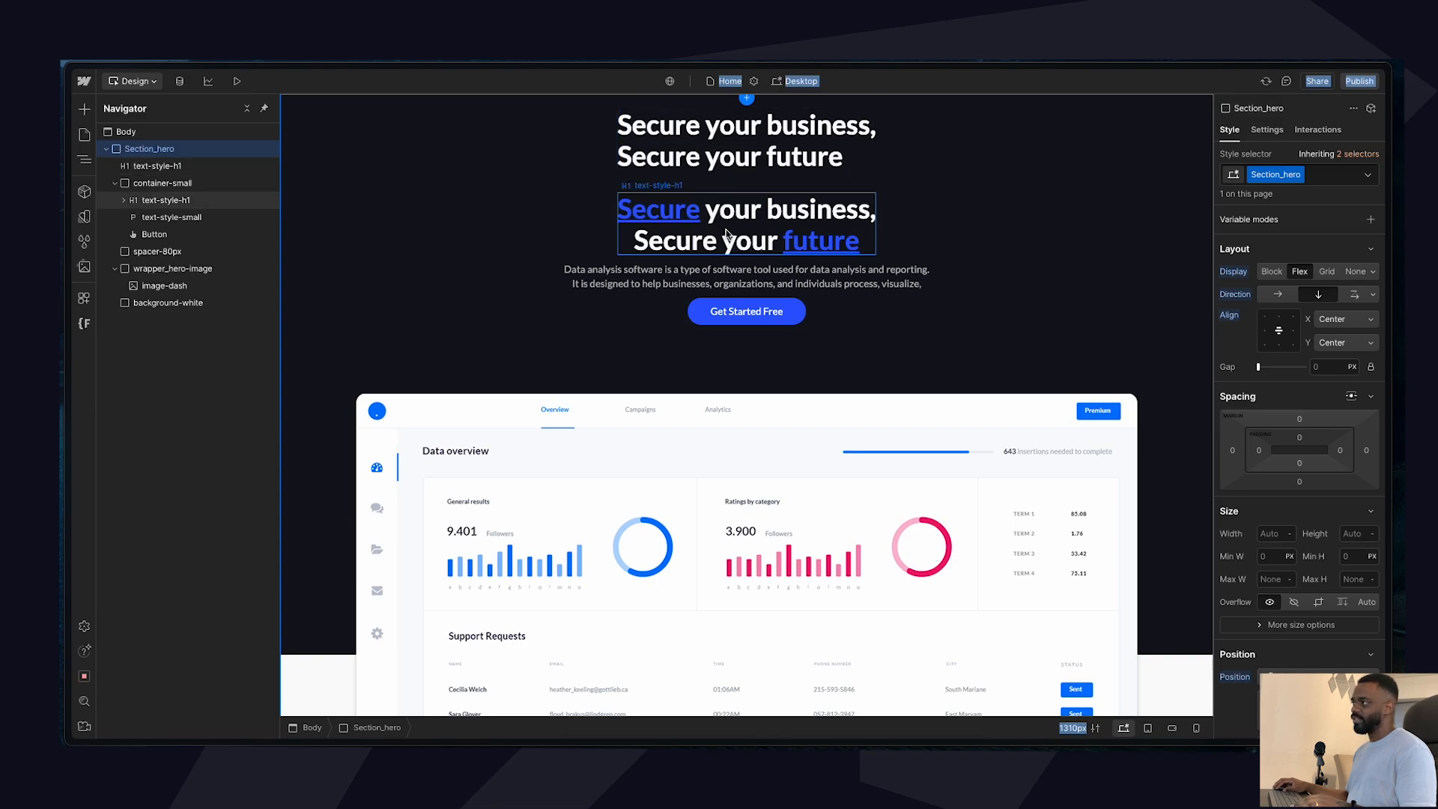
Switch to Figma and look over the logo strip and Services sections that follow the hero.
{"action": "left_click", "coordinate": [718, 146]}
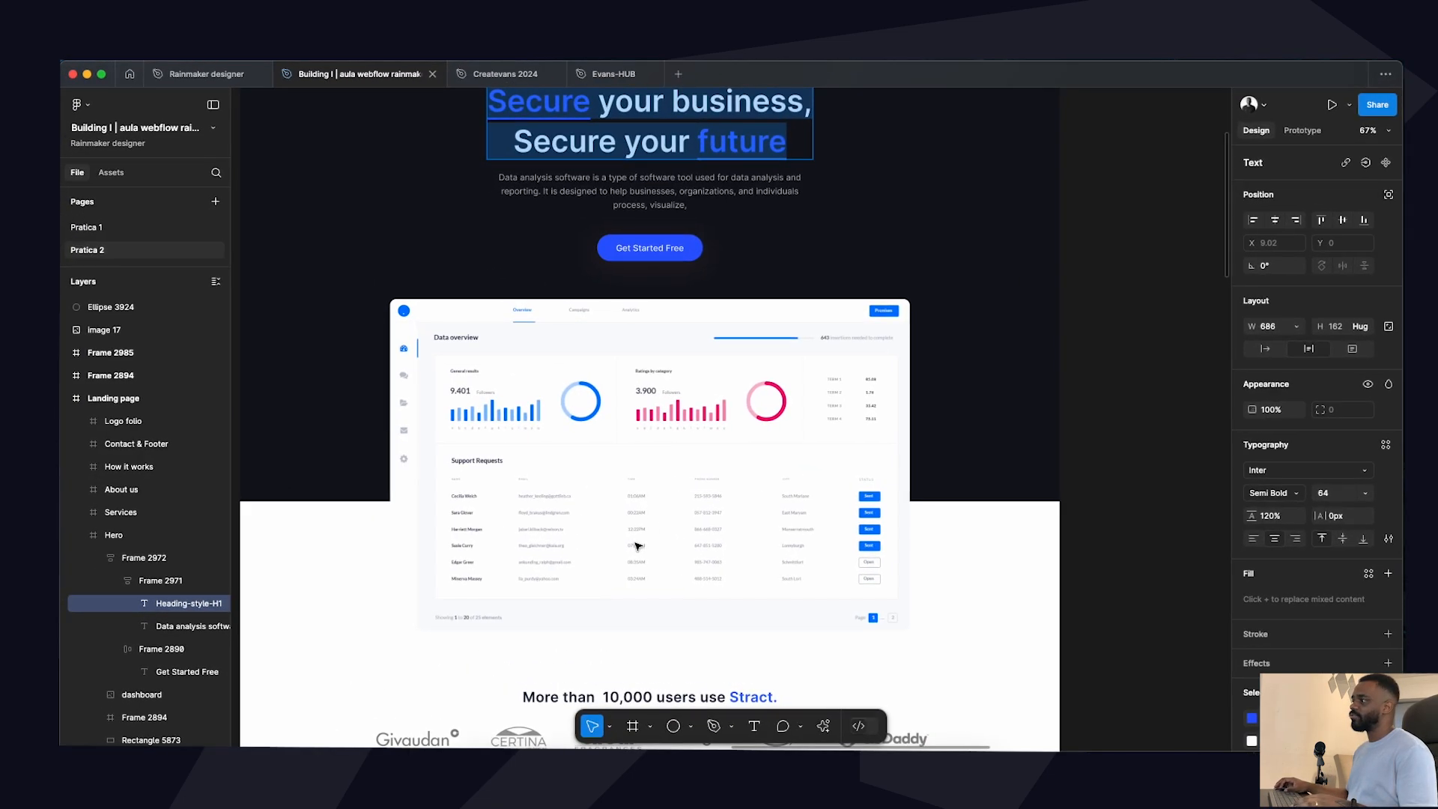
{"action": "scroll", "coordinate": [1008, 571], "scroll_direction": "down", "scroll_amount": 5}
{"action": "scroll", "coordinate": [1007, 571], "scroll_direction": "down", "scroll_amount": 5}
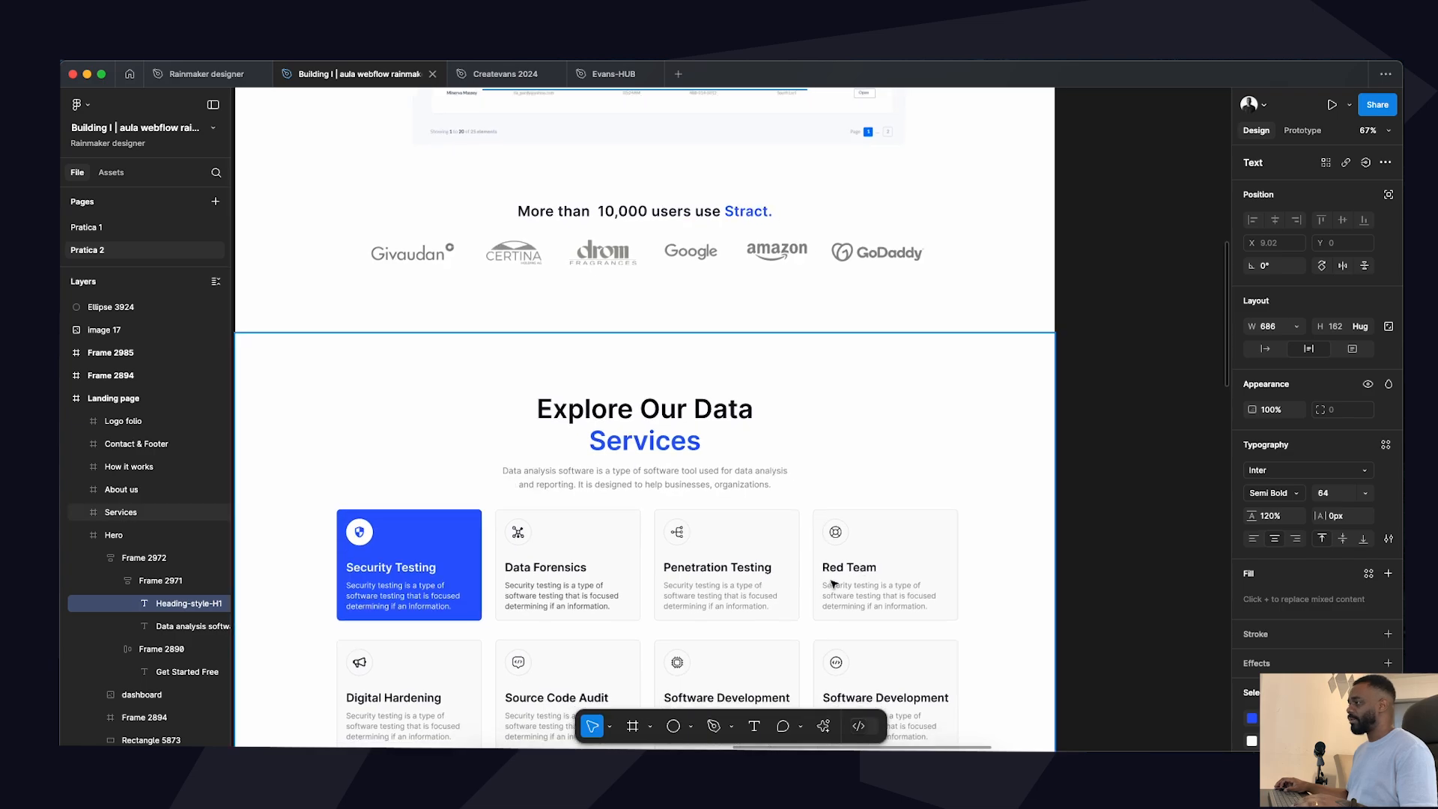
Look through the rest of the Figma page design, from the Services section down to the Ready to Get Started block.
{"action": "scroll", "coordinate": [650, 187], "scroll_direction": "down", "scroll_amount": 10}
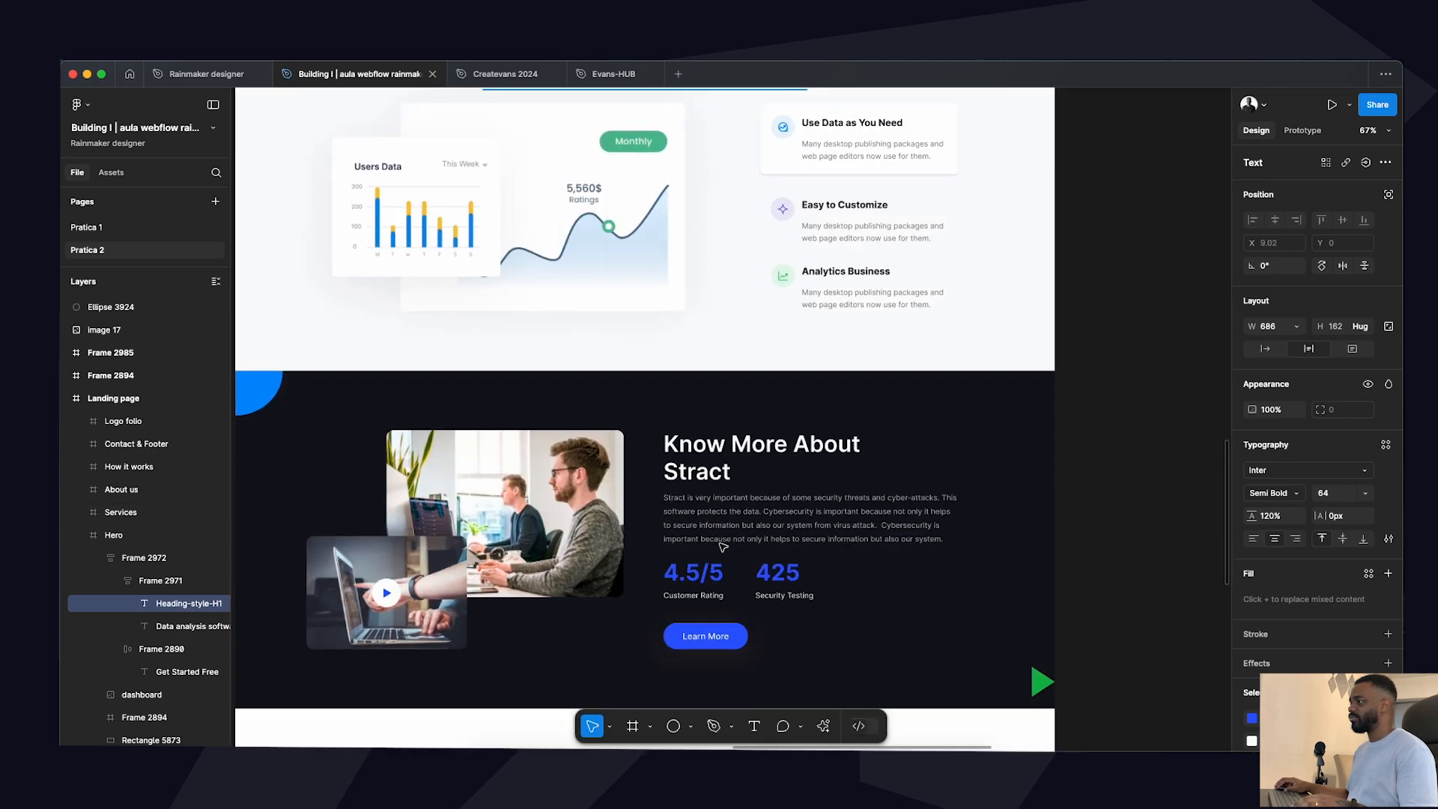
{"action": "scroll", "coordinate": [728, 534], "scroll_direction": "up", "scroll_amount": 8}
{"action": "scroll", "coordinate": [728, 533], "scroll_direction": "down", "scroll_amount": 6}
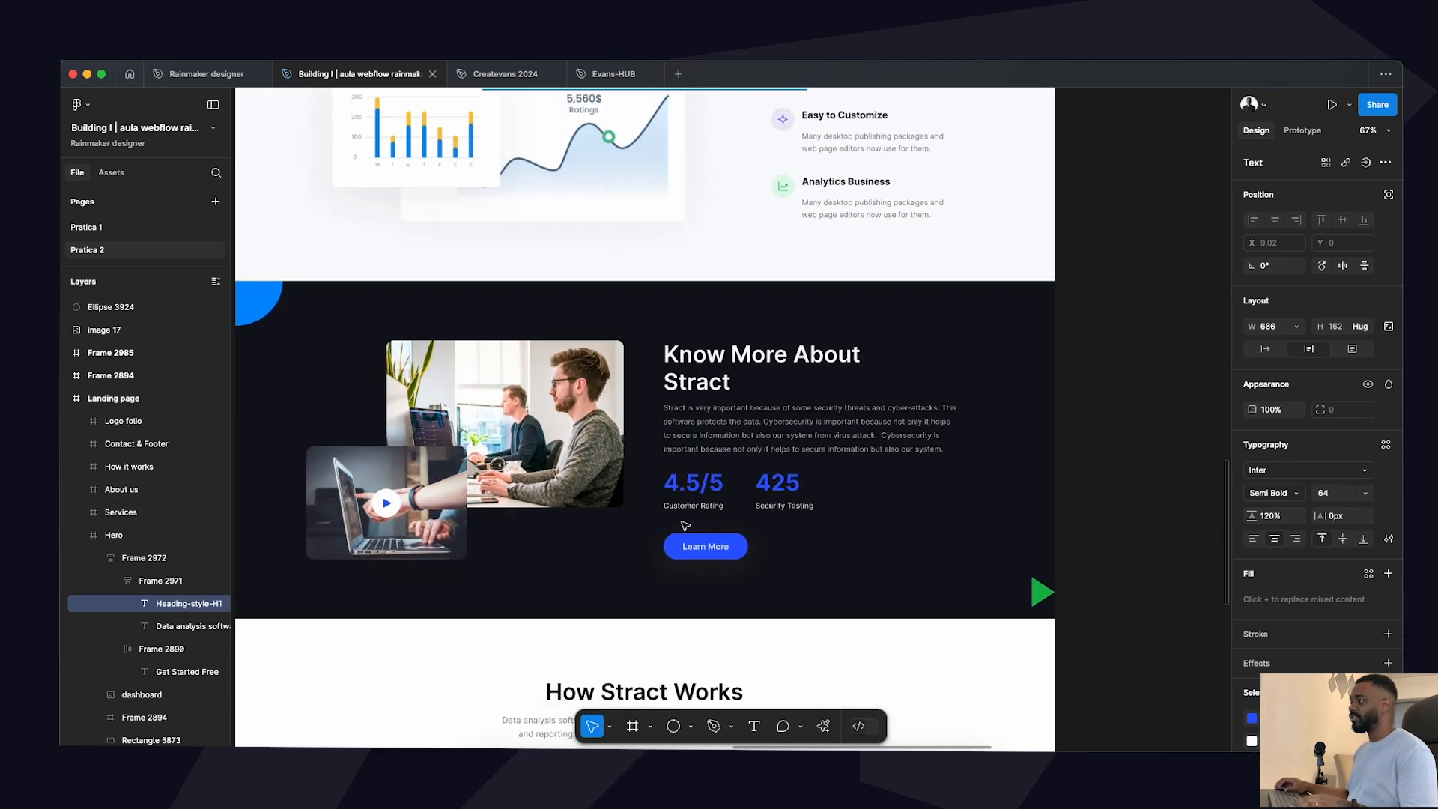
{"action": "scroll", "coordinate": [675, 485], "scroll_direction": "down", "scroll_amount": 8}
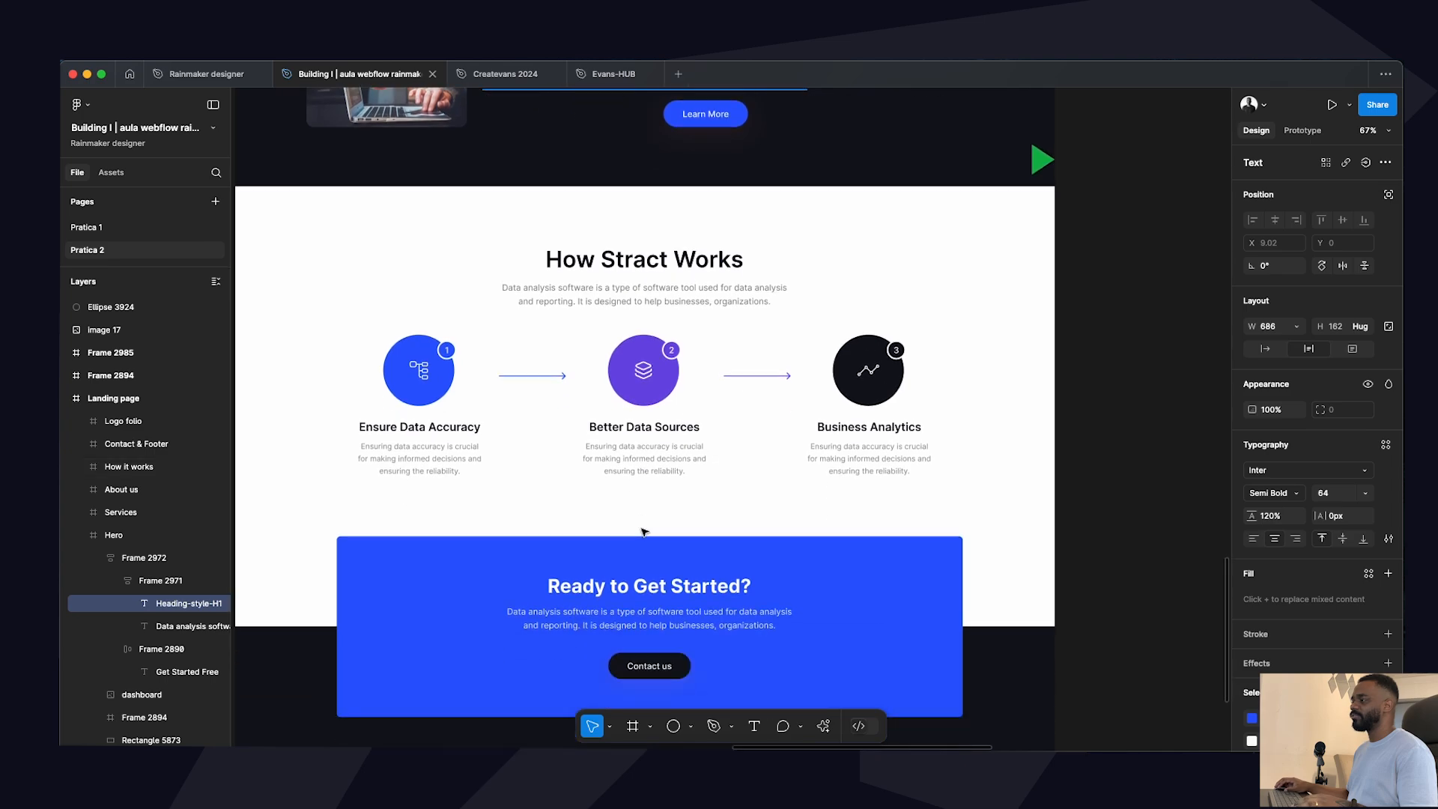
Switch to Webflow and center-align the text of the new text-style-h1 heading above the hero container.
{"action": "key", "text": "super+Tab"}
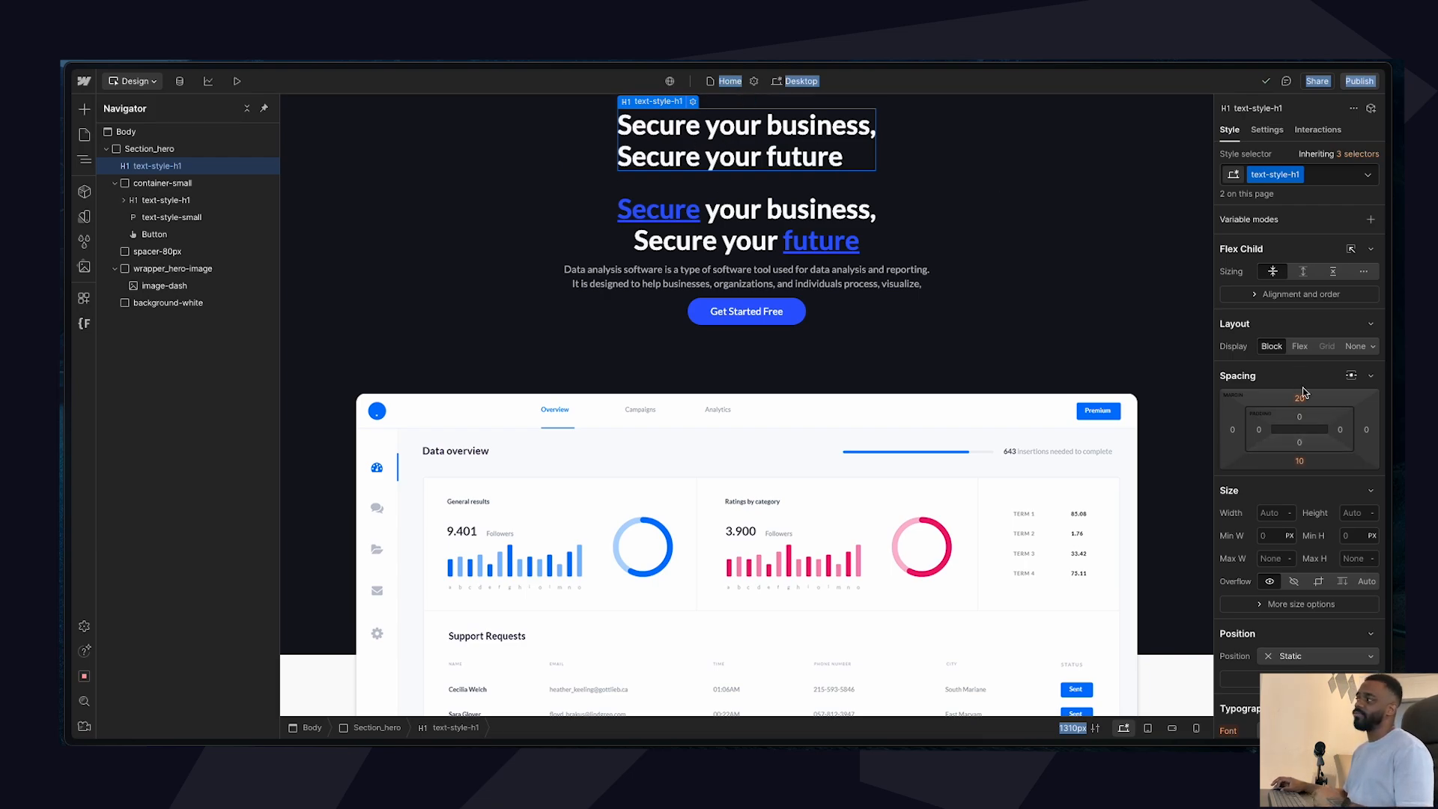
{"action": "scroll", "coordinate": [1301, 396], "scroll_direction": "down", "scroll_amount": 1}
{"action": "scroll", "coordinate": [1301, 396], "scroll_direction": "down", "scroll_amount": 8}
{"action": "left_click", "coordinate": [1301, 512]}
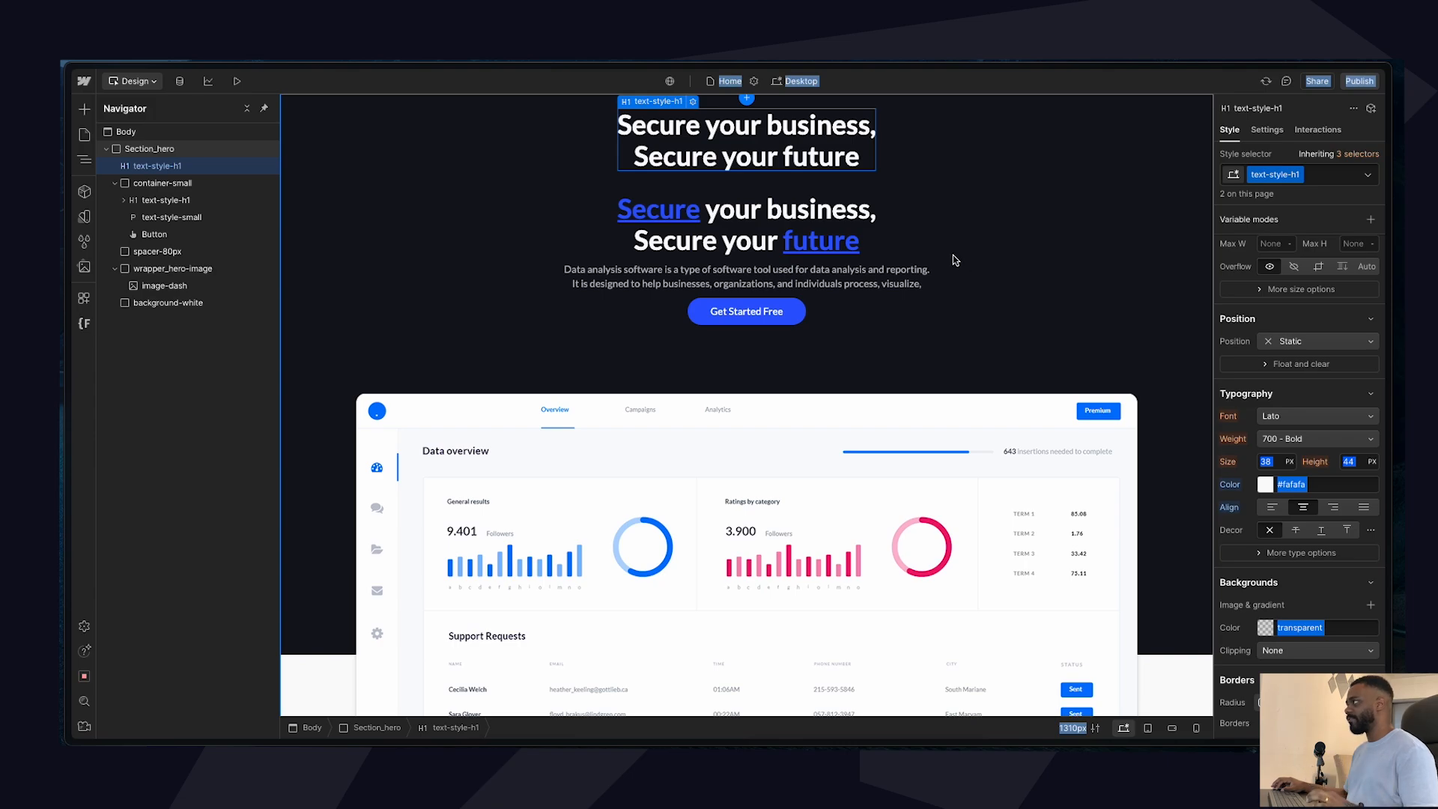
{"action": "key", "text": "ctrl+z"}
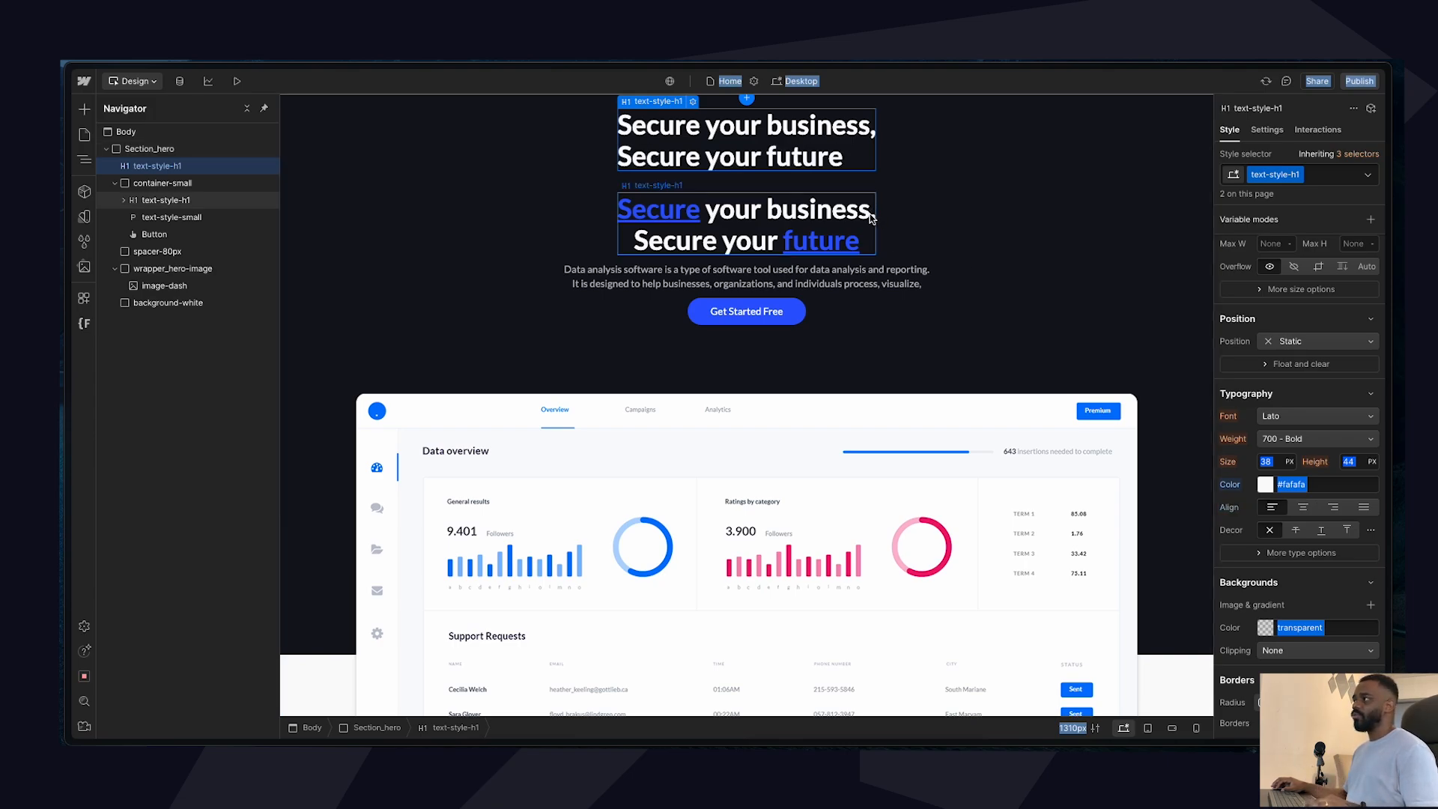
{"action": "key", "text": "ctrl+shift+z"}
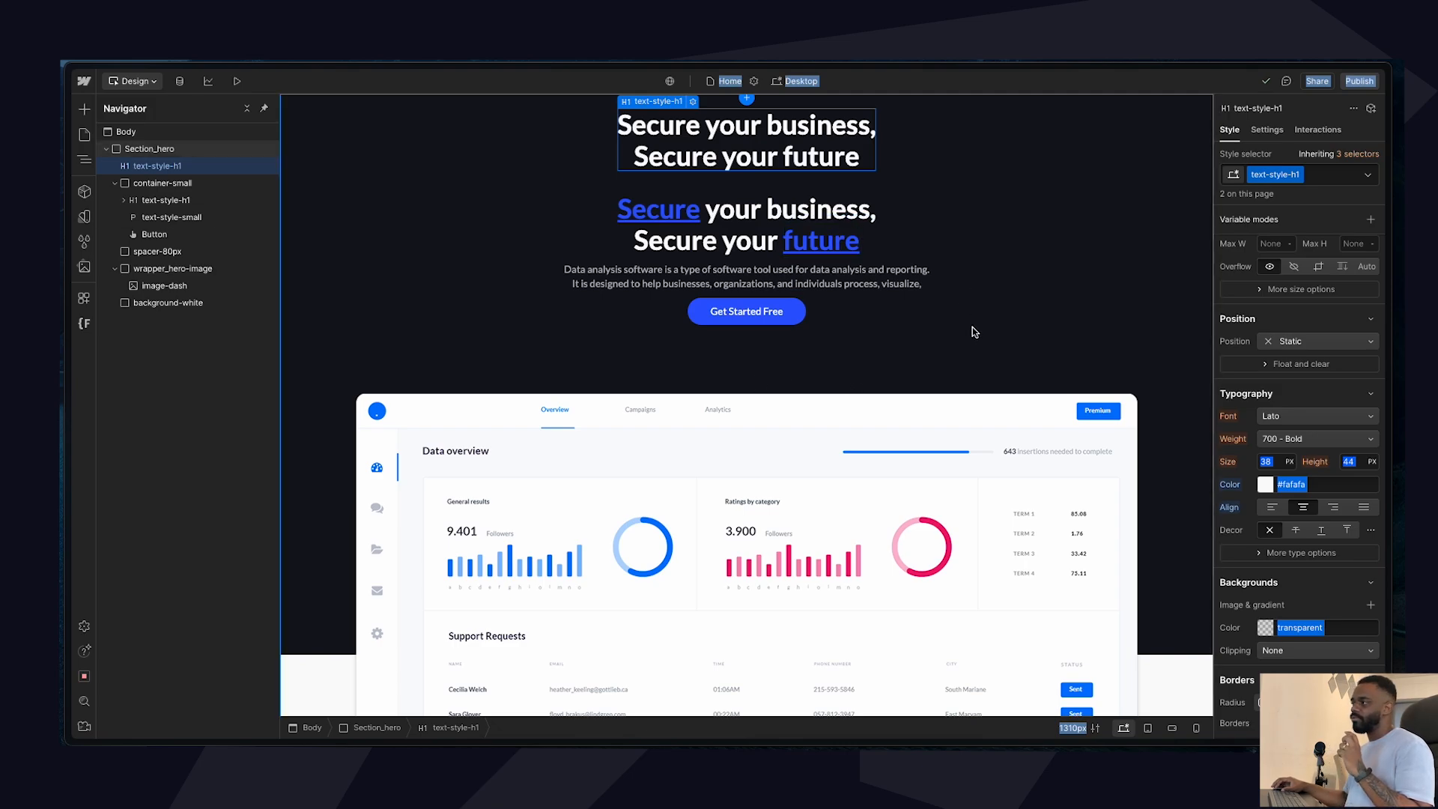
Duplicate the Get Started Free button and add the combo class "is- secondary" to the upper copy.
{"action": "left_click", "coordinate": [747, 310]}
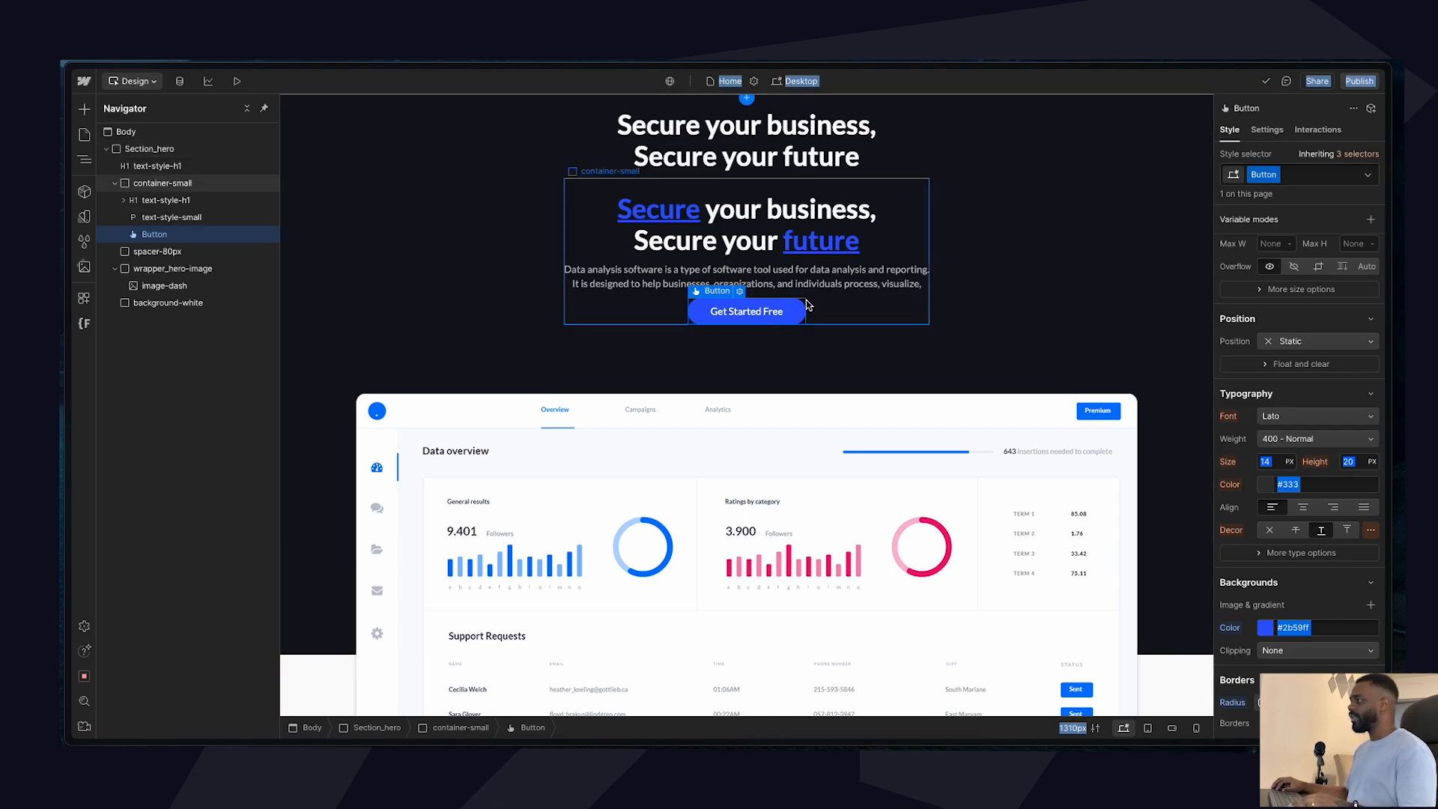
{"action": "key", "text": "super+d"}
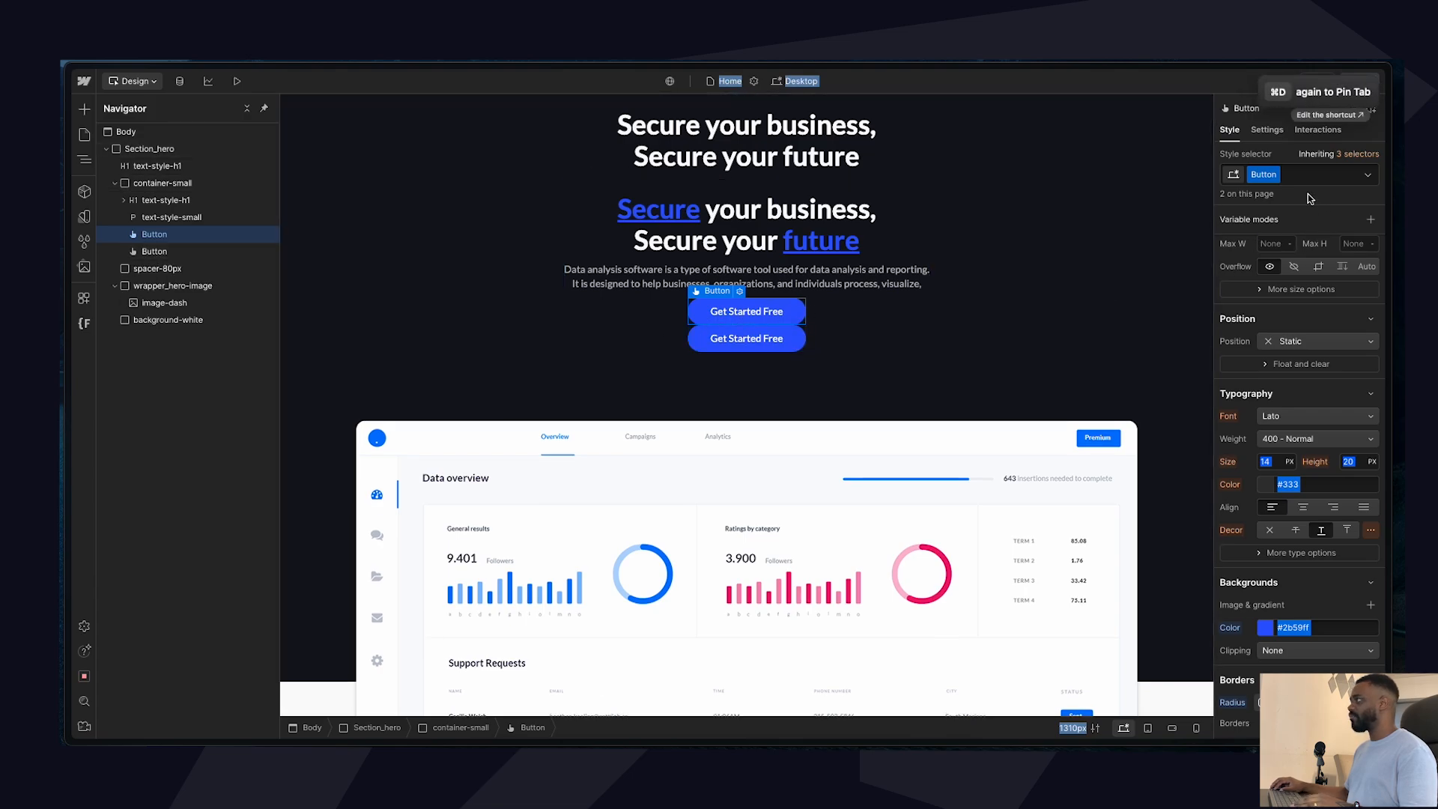
{"action": "key", "text": "super+Return"}
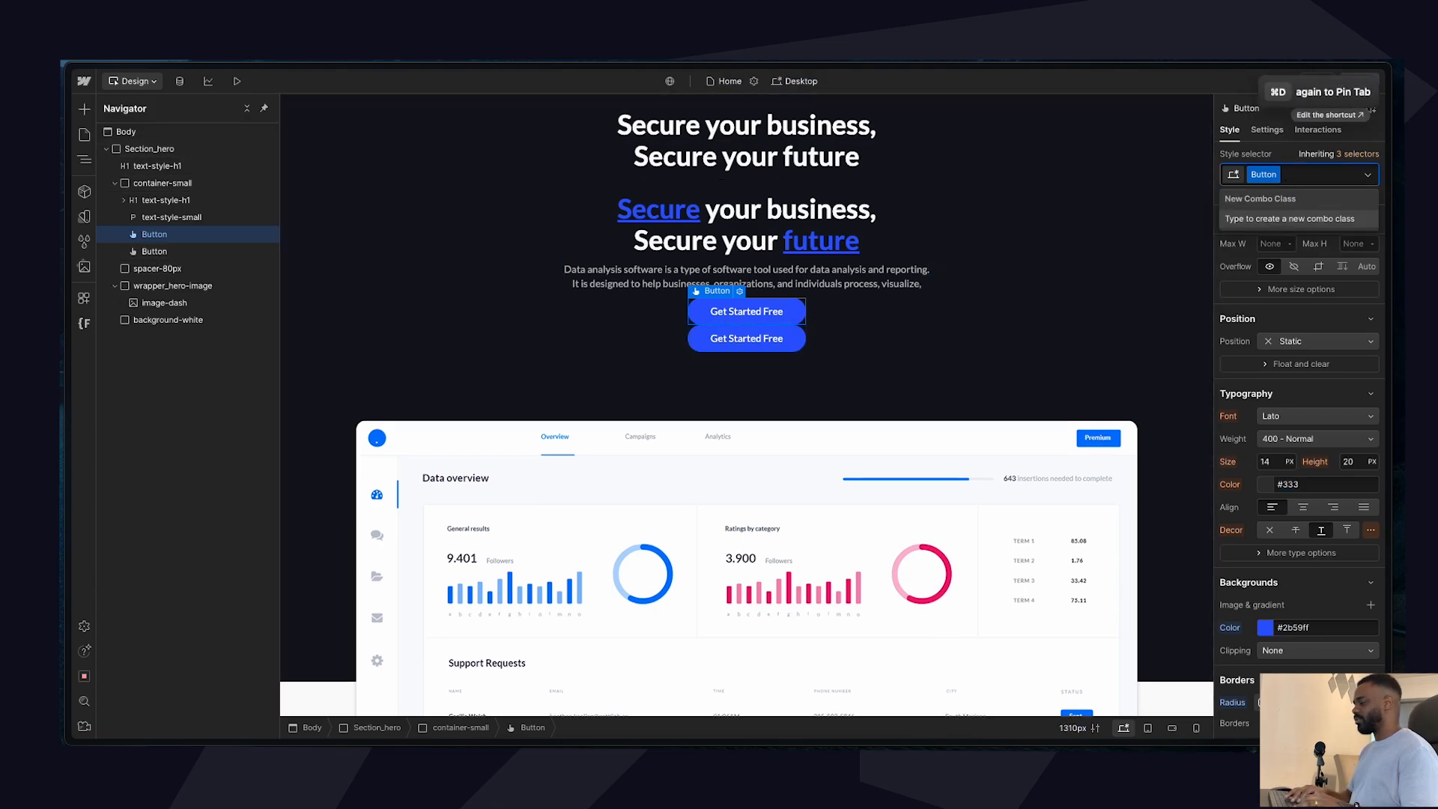
{"action": "type", "text": "is-"}
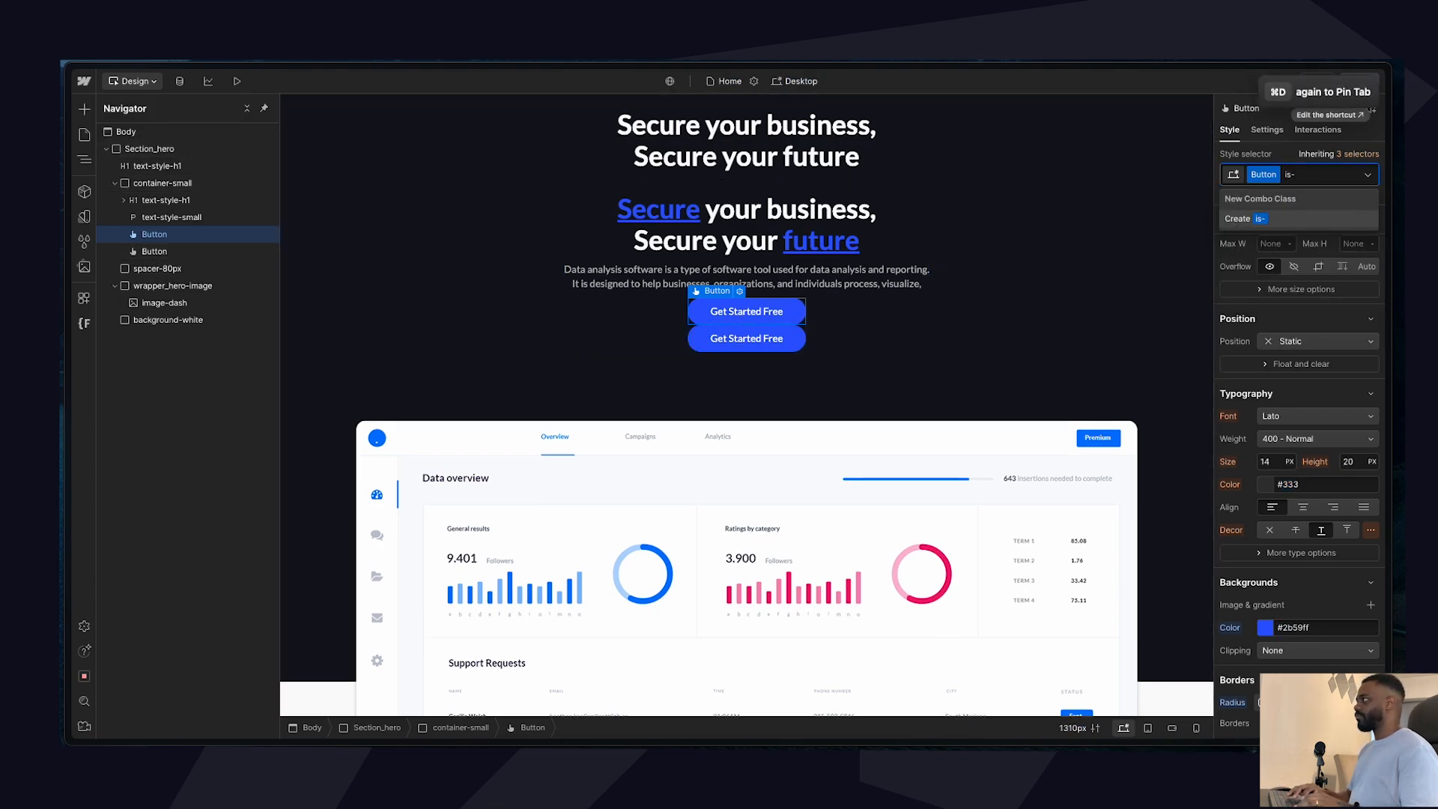
{"action": "type", "text": " s"}
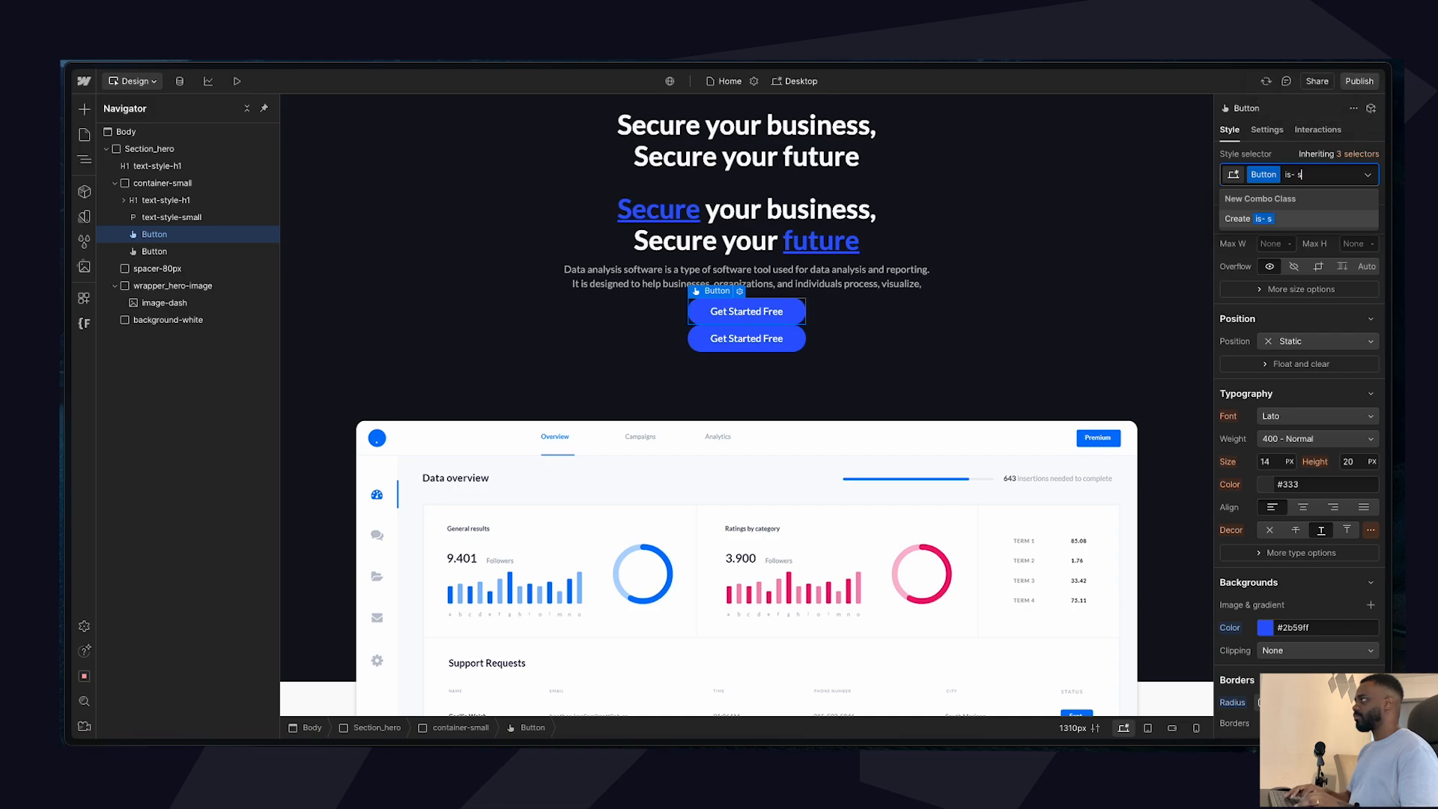
{"action": "type", "text": "econdary"}
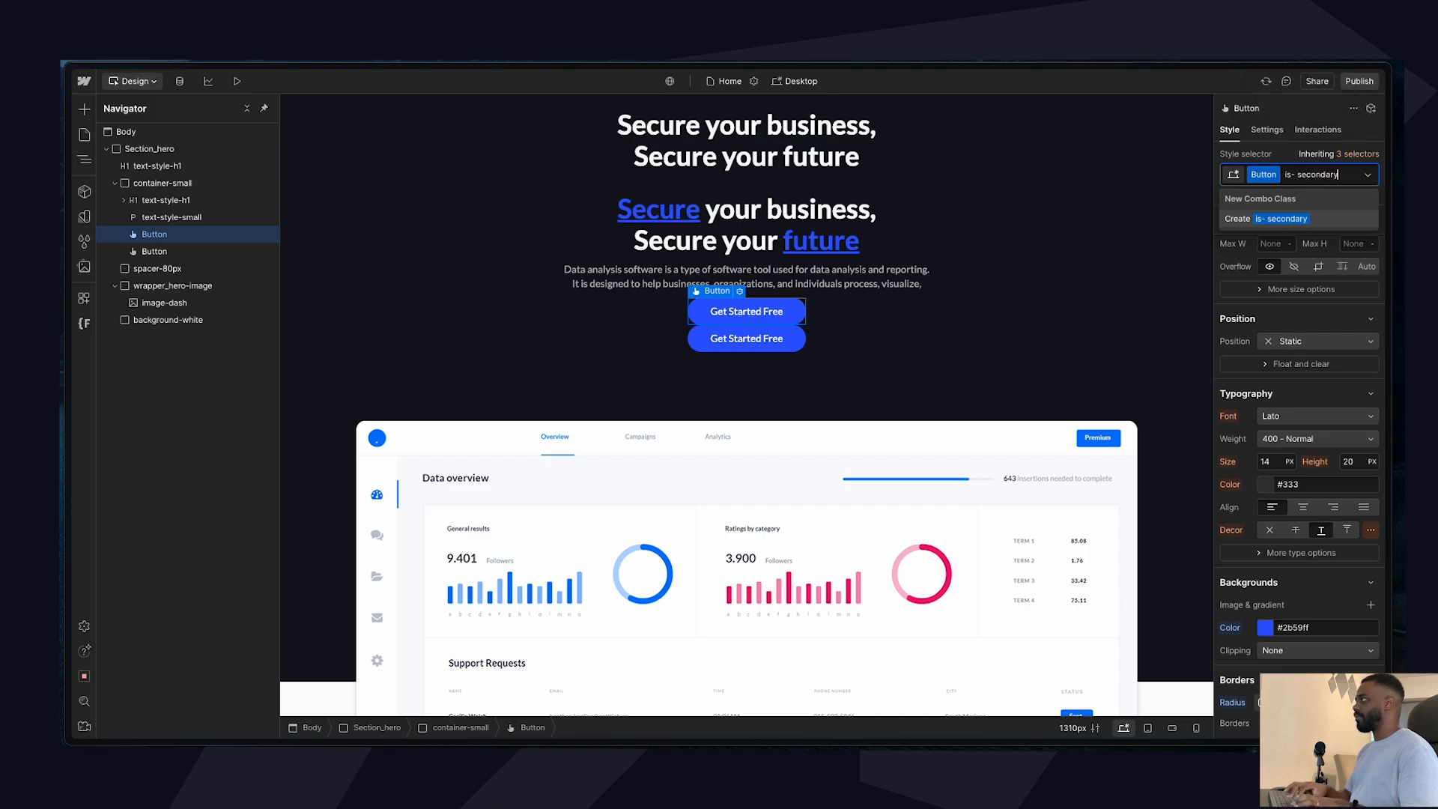
{"action": "key", "text": "Return"}
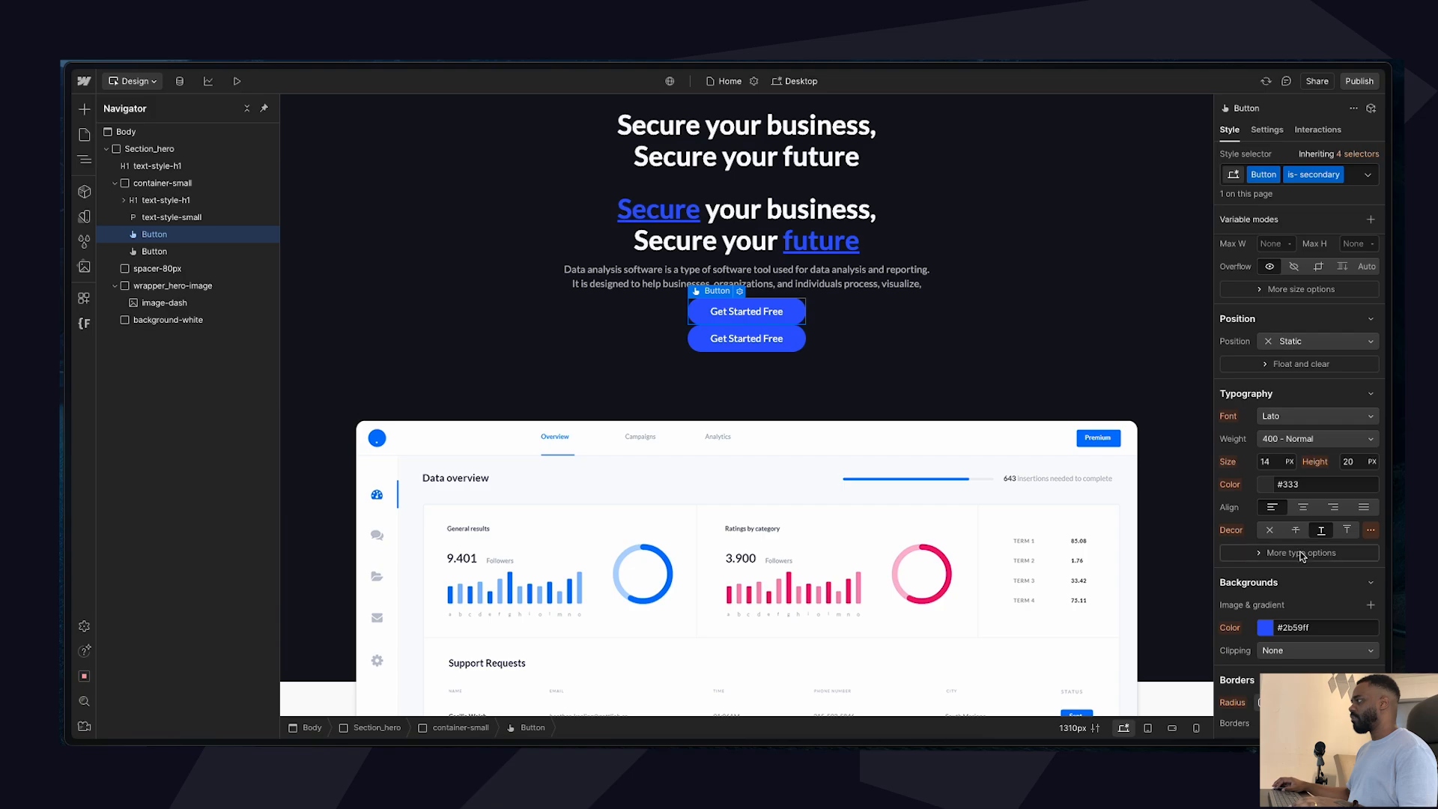
Set the secondary button's background color to #0c0c0c with 0% opacity.
{"action": "scroll", "coordinate": [1302, 558], "scroll_direction": "down", "scroll_amount": 1}
{"action": "left_click", "coordinate": [1265, 570]}
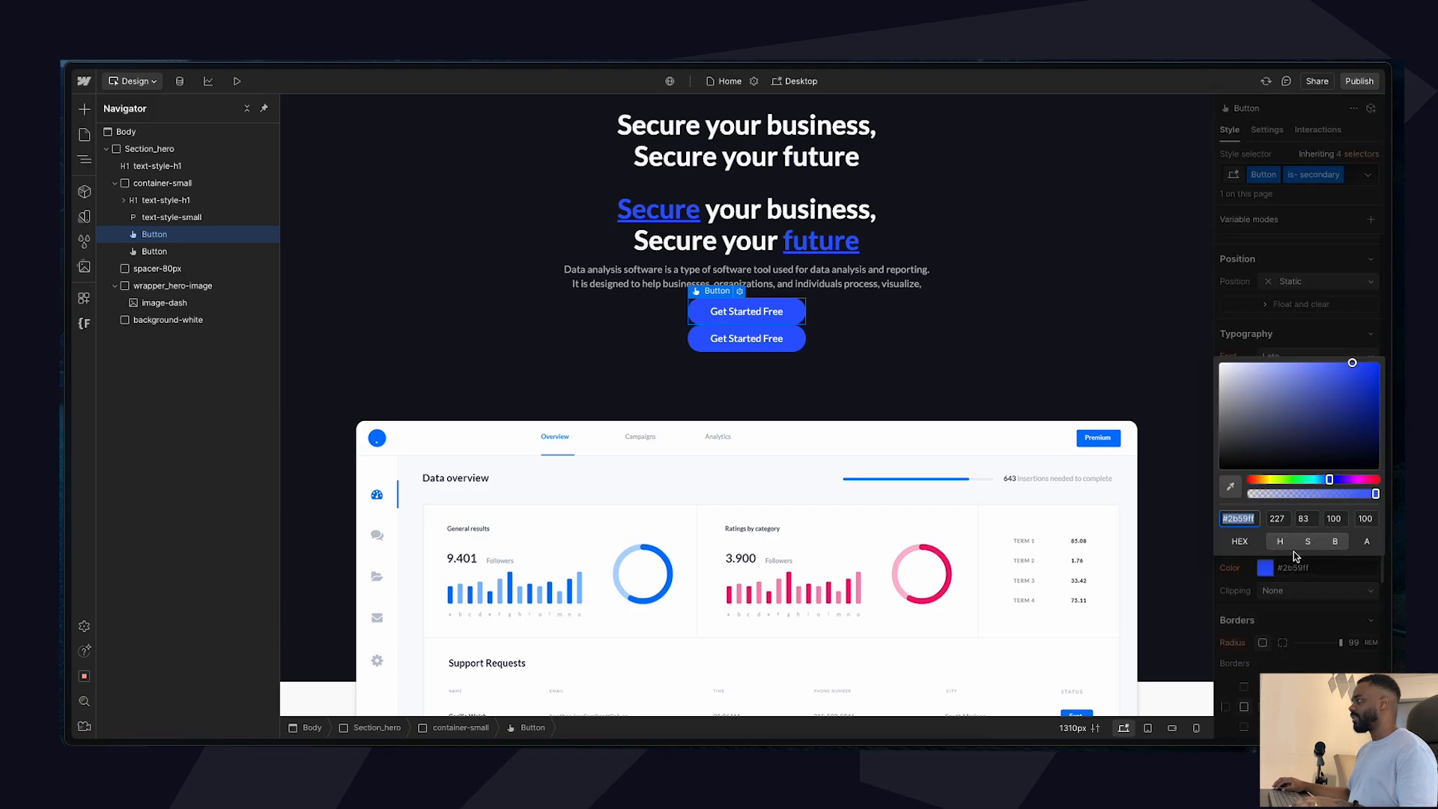
{"action": "left_click_drag", "start_coordinate": [1294, 441], "coordinate": [1156, 464]}
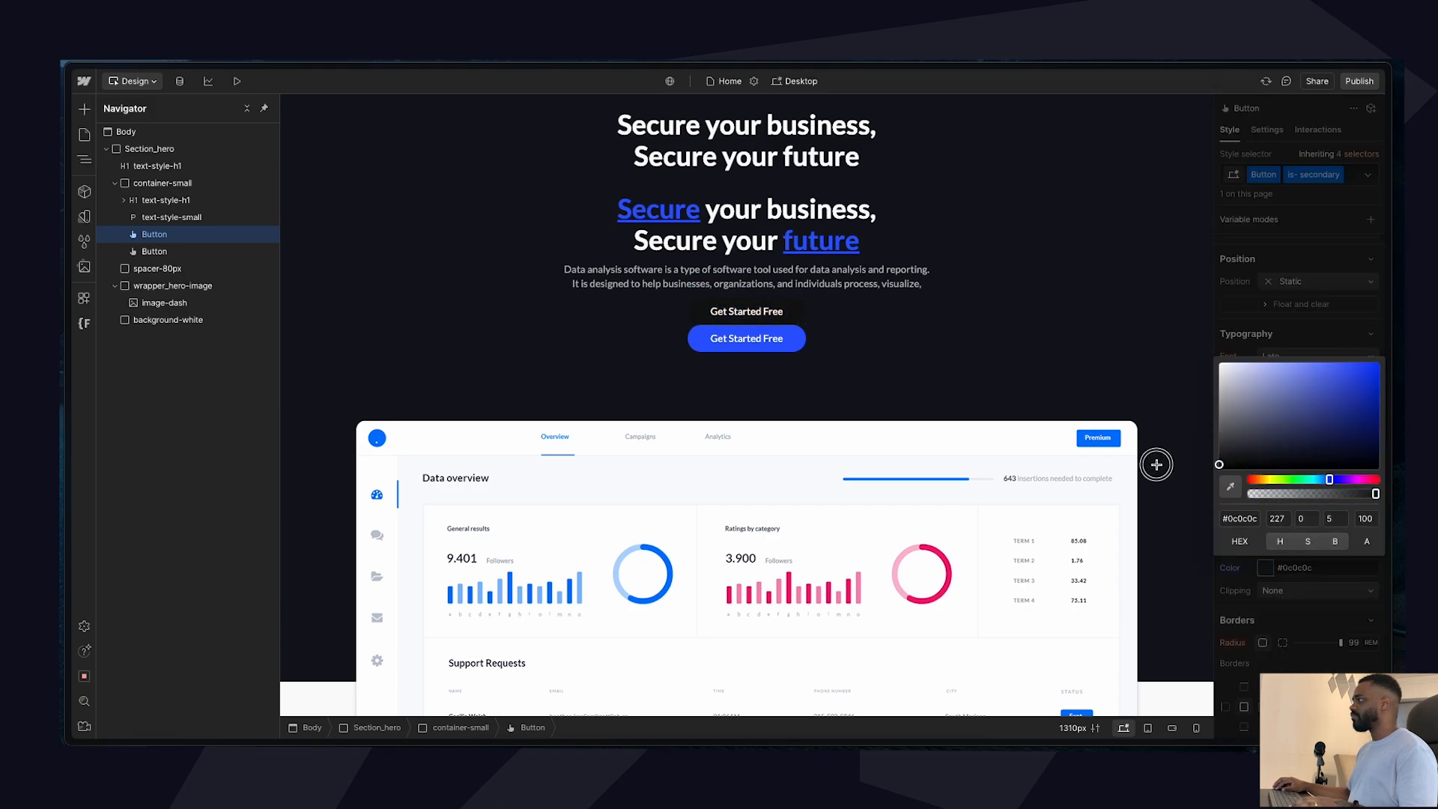
{"action": "left_click_drag", "start_coordinate": [1295, 493], "coordinate": [1250, 494]}
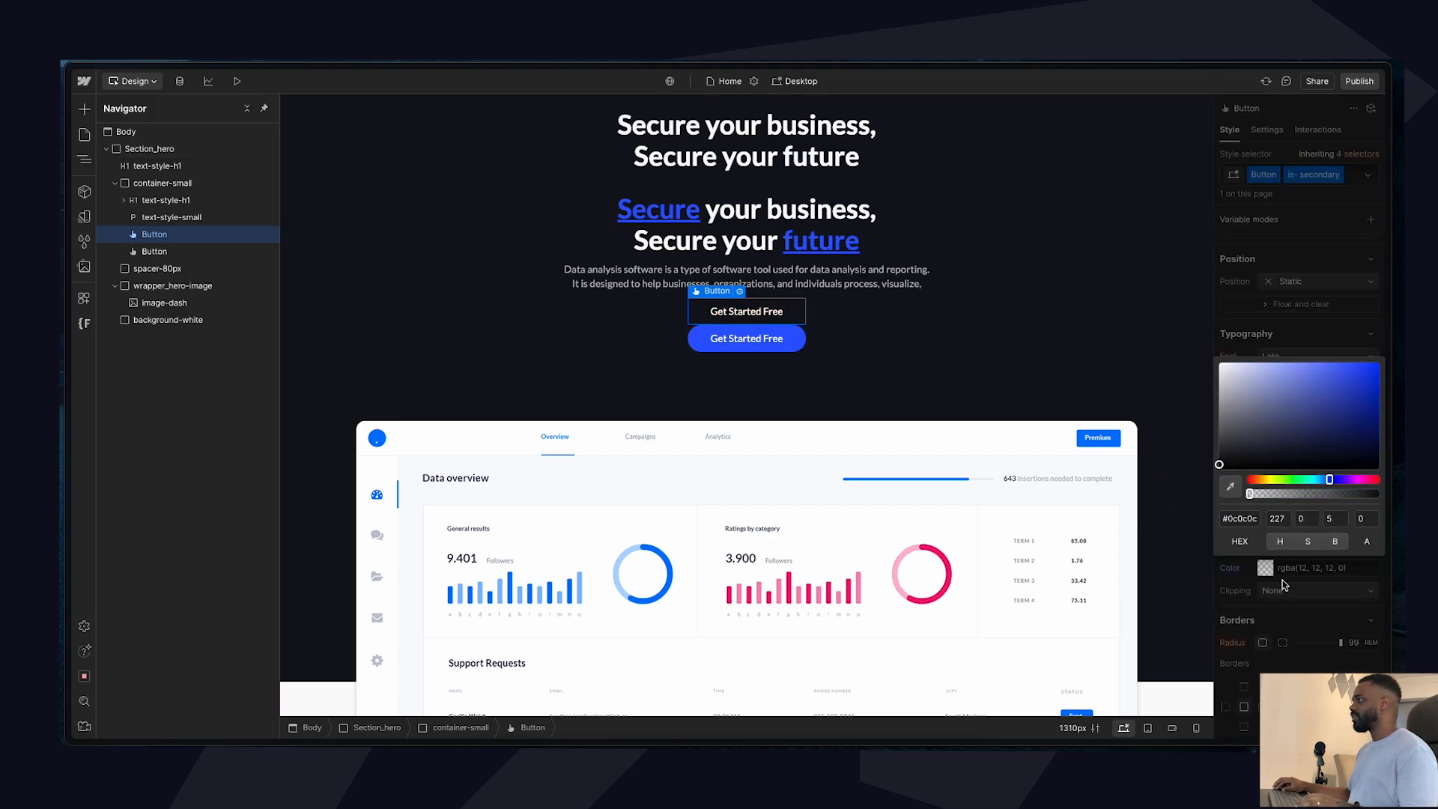
{"action": "left_click", "coordinate": [1348, 642]}
Give the secondary button a solid 1 px border in #fafafa.
{"action": "scroll", "coordinate": [1260, 562], "scroll_direction": "down", "scroll_amount": 1}
{"action": "scroll", "coordinate": [1292, 539], "scroll_direction": "down", "scroll_amount": 3}
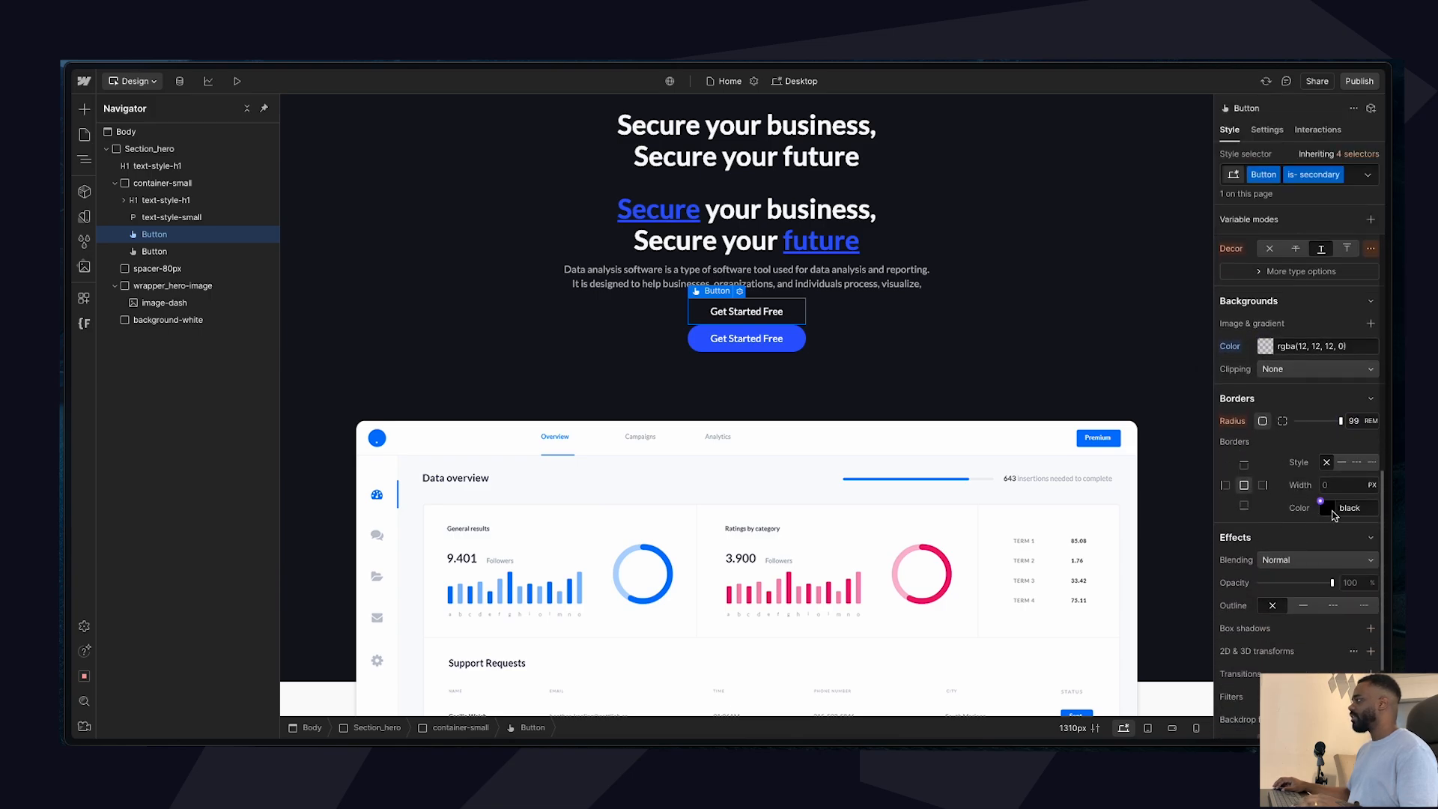
{"action": "left_click", "coordinate": [1333, 510]}
{"action": "type", "text": "fa"}
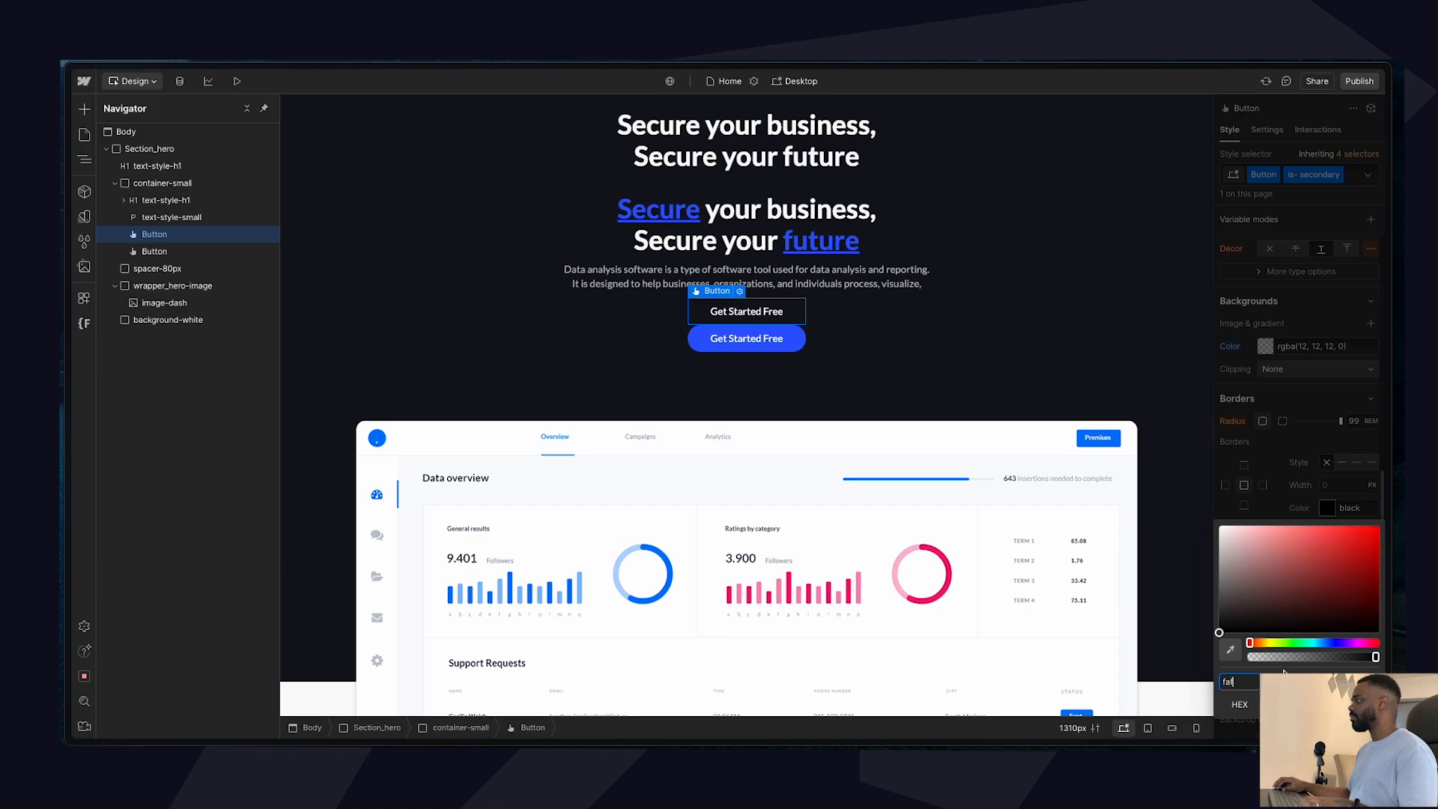
{"action": "type", "text": "fafa"}
{"action": "key", "text": "Return"}
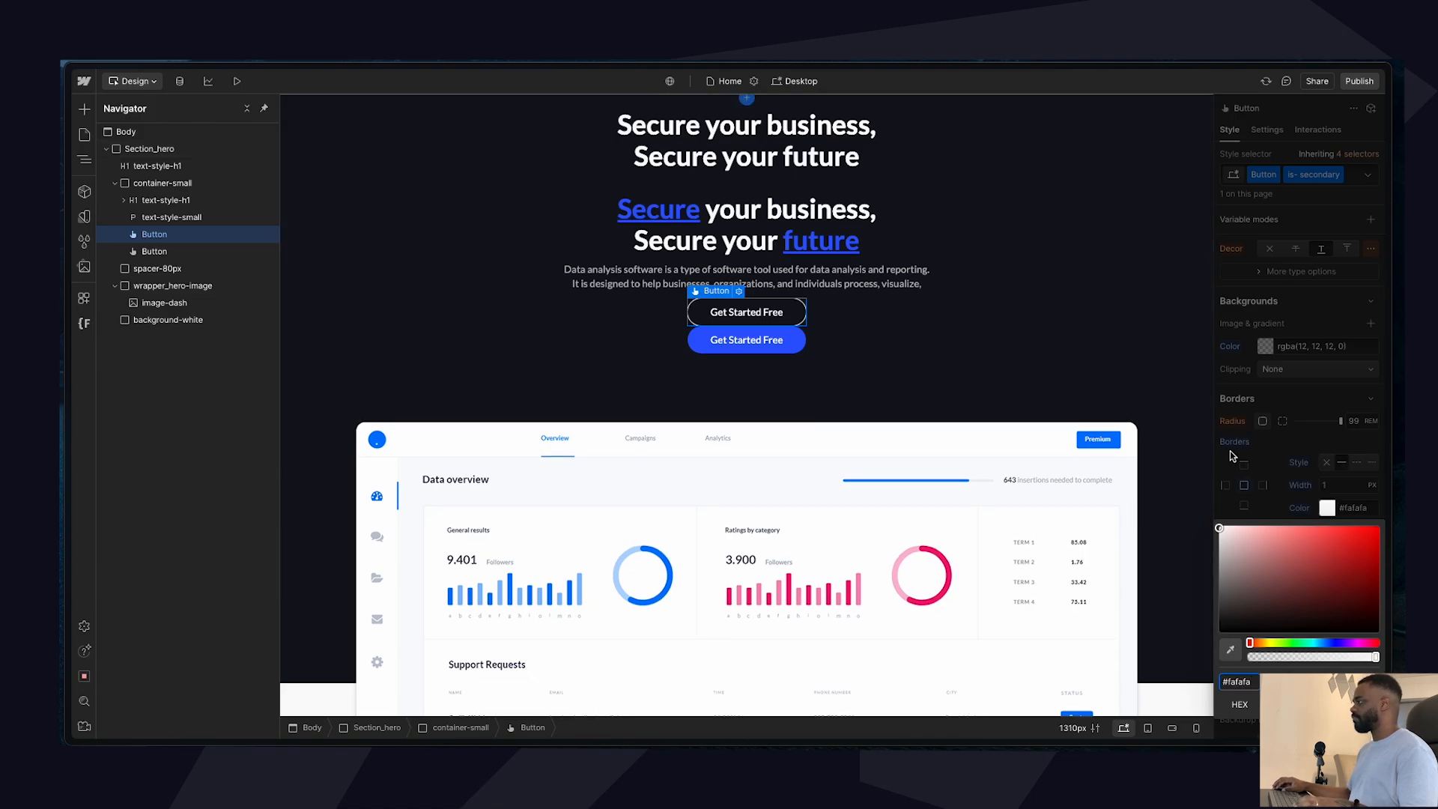
{"action": "left_click", "coordinate": [1327, 453]}
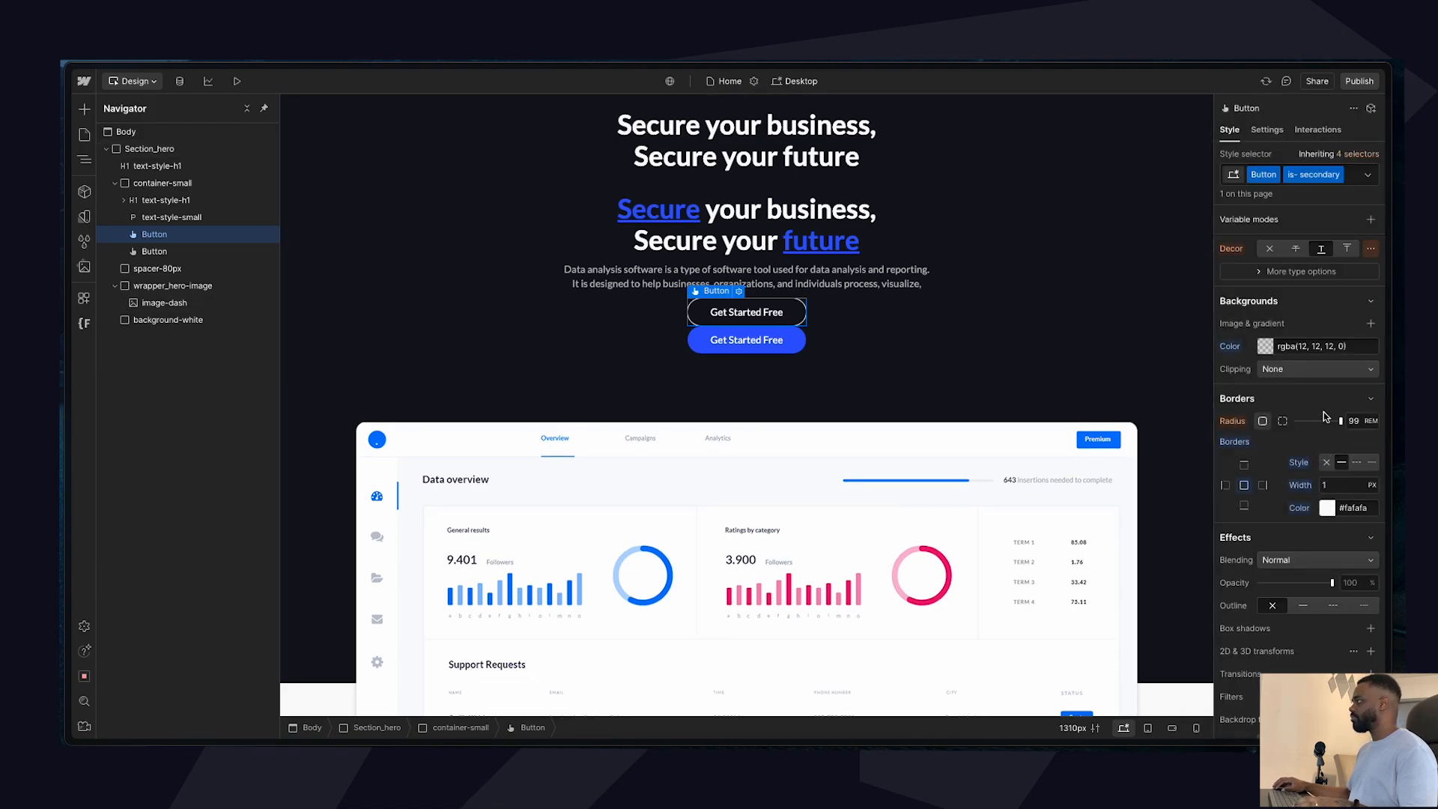
Set the secondary button's bottom margin to 10 px to separate it from the blue button.
{"action": "scroll", "coordinate": [1284, 405], "scroll_direction": "up", "scroll_amount": 5}
{"action": "scroll", "coordinate": [1284, 405], "scroll_direction": "up", "scroll_amount": 3}
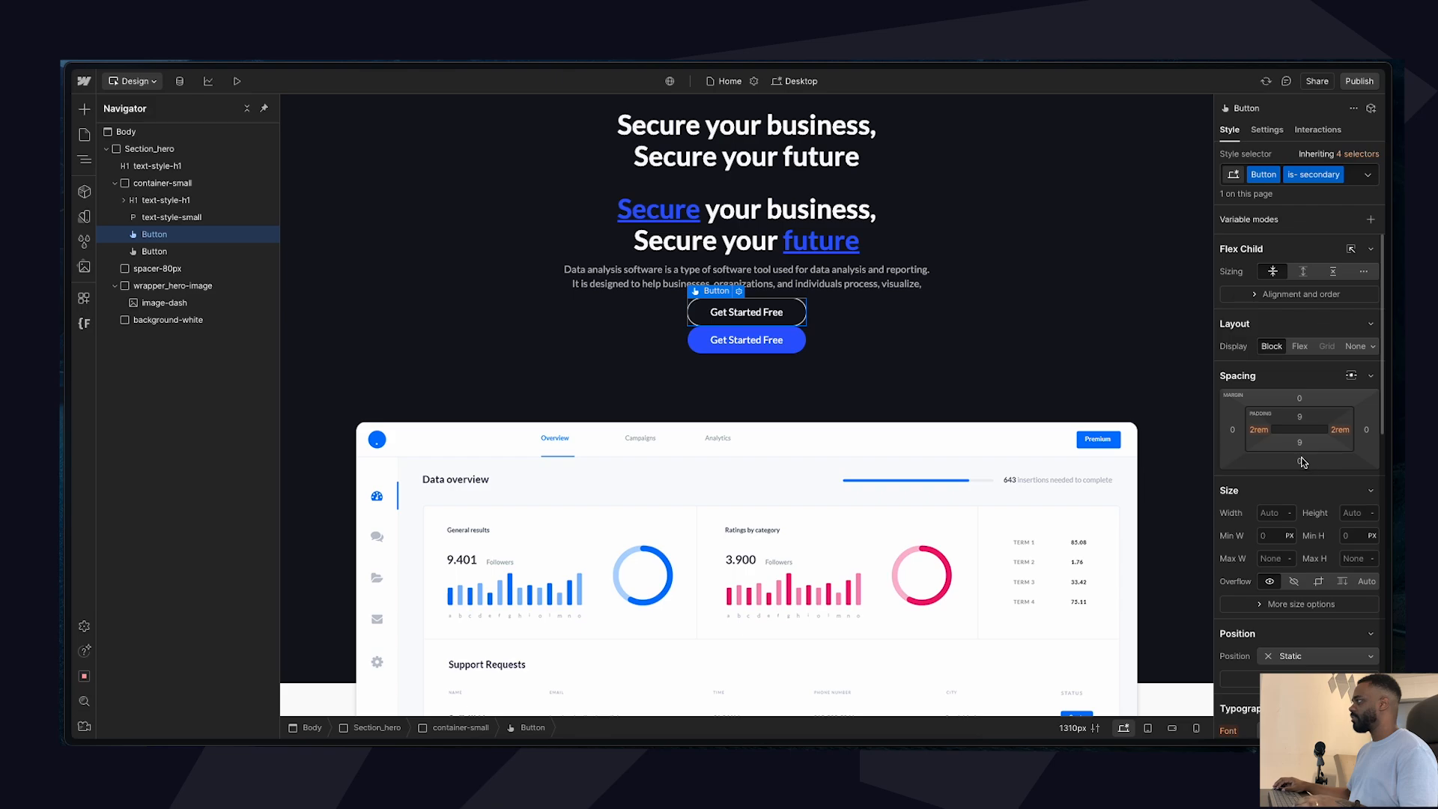
{"action": "left_click", "coordinate": [1301, 460]}
{"action": "left_click", "coordinate": [1308, 509]}
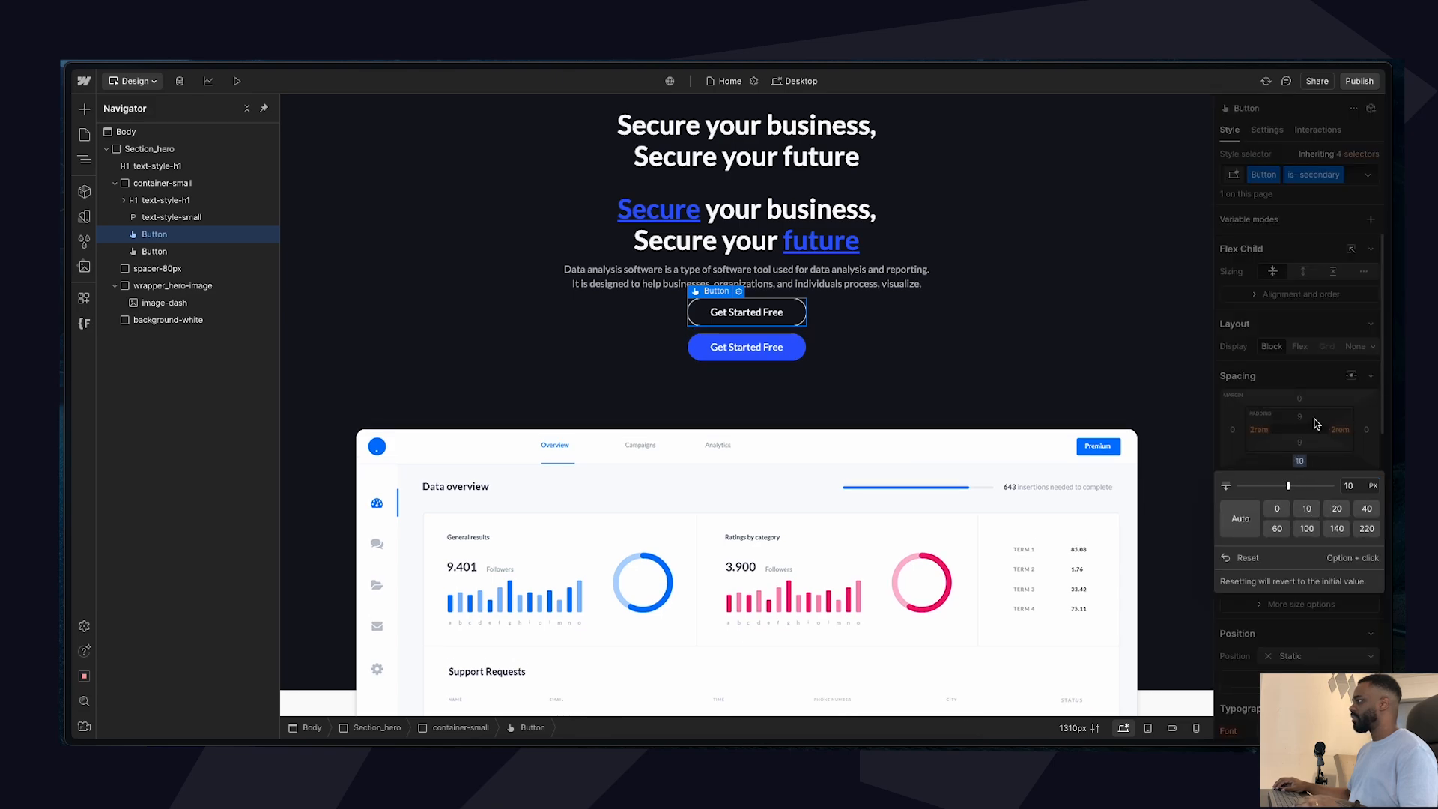
{"action": "left_click", "coordinate": [986, 367]}
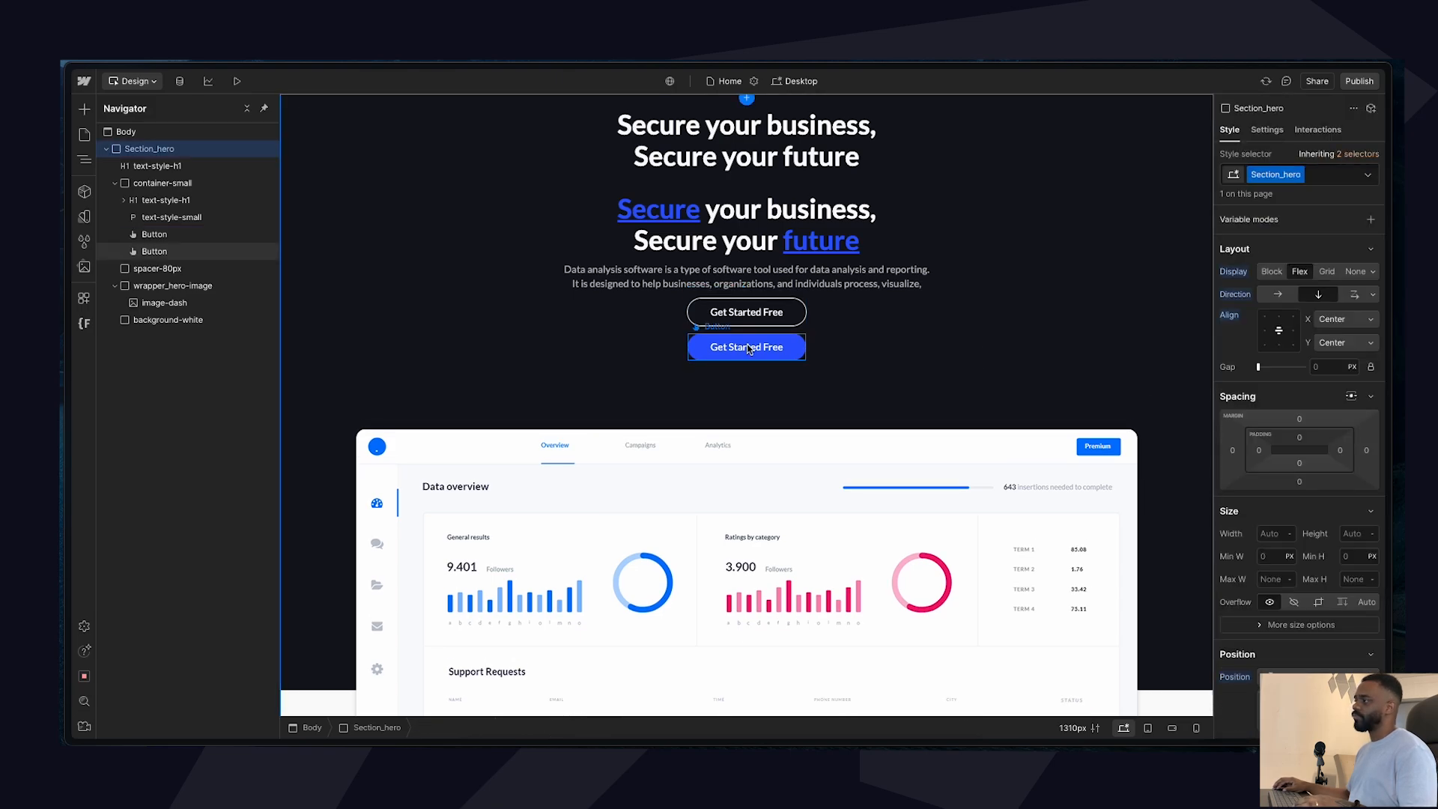
{"action": "left_click", "coordinate": [802, 322]}
{"action": "left_click", "coordinate": [1002, 341]}
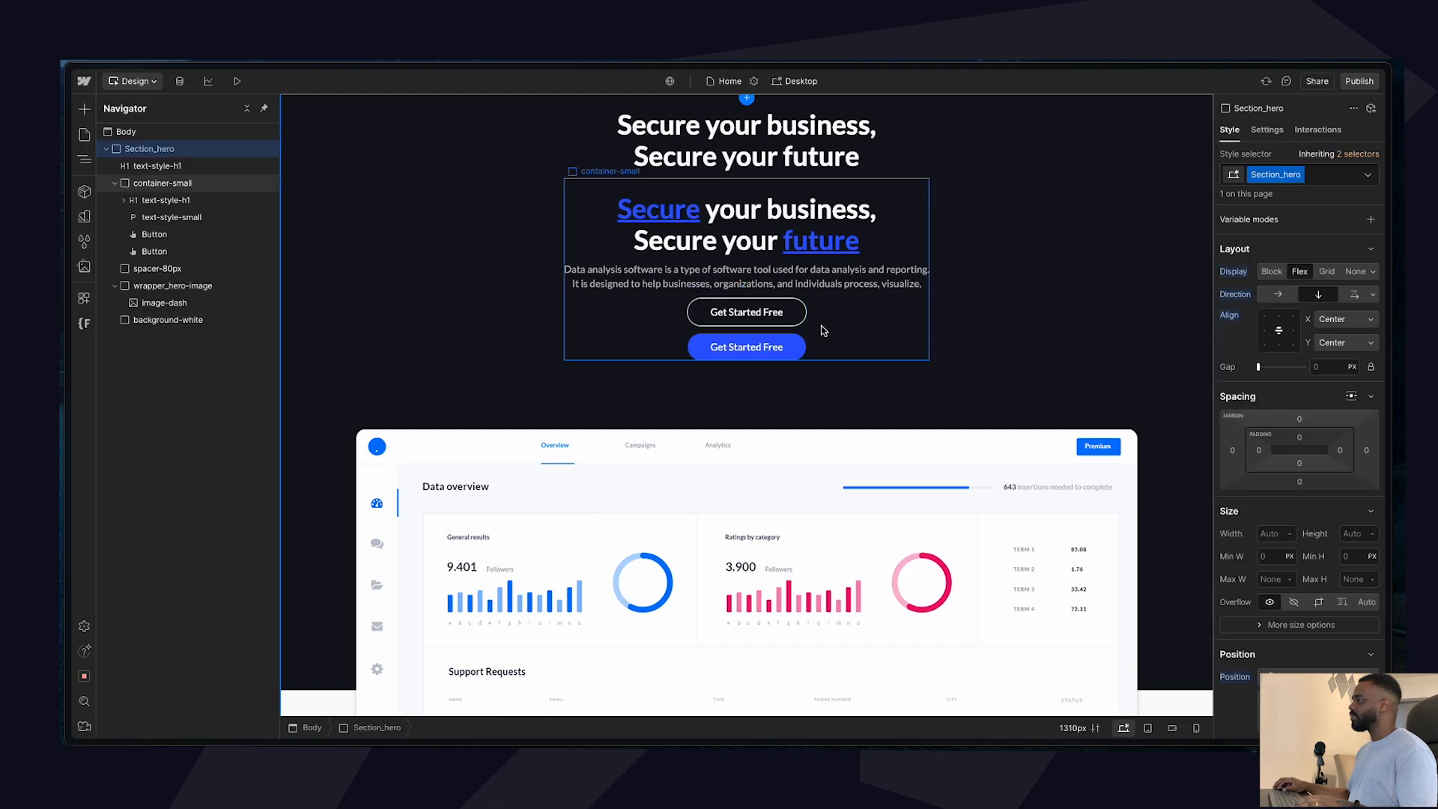
{"action": "left_click", "coordinate": [800, 308]}
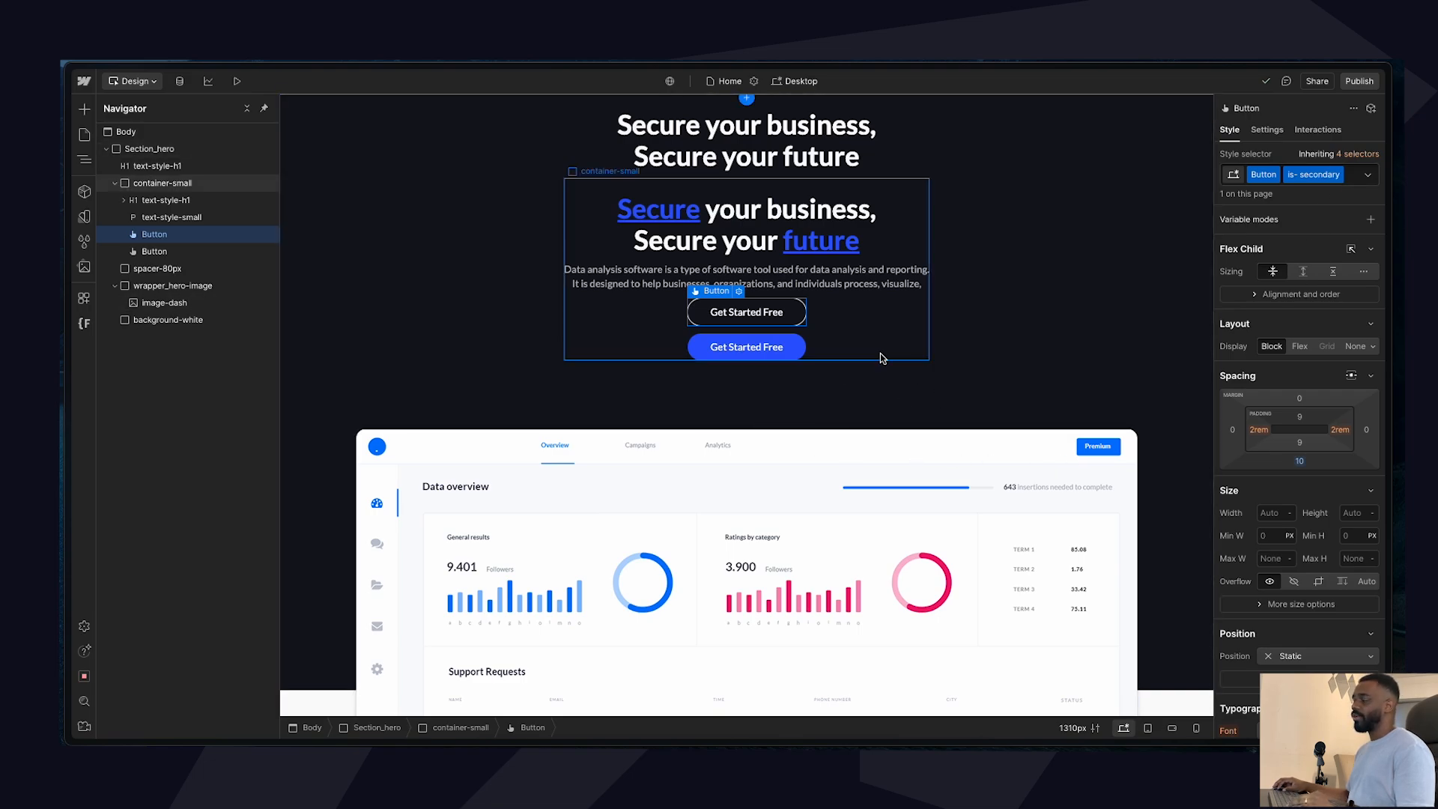
Add the combo class "is- terciary" to the blue Get Started Free button.
{"action": "left_click", "coordinate": [757, 349]}
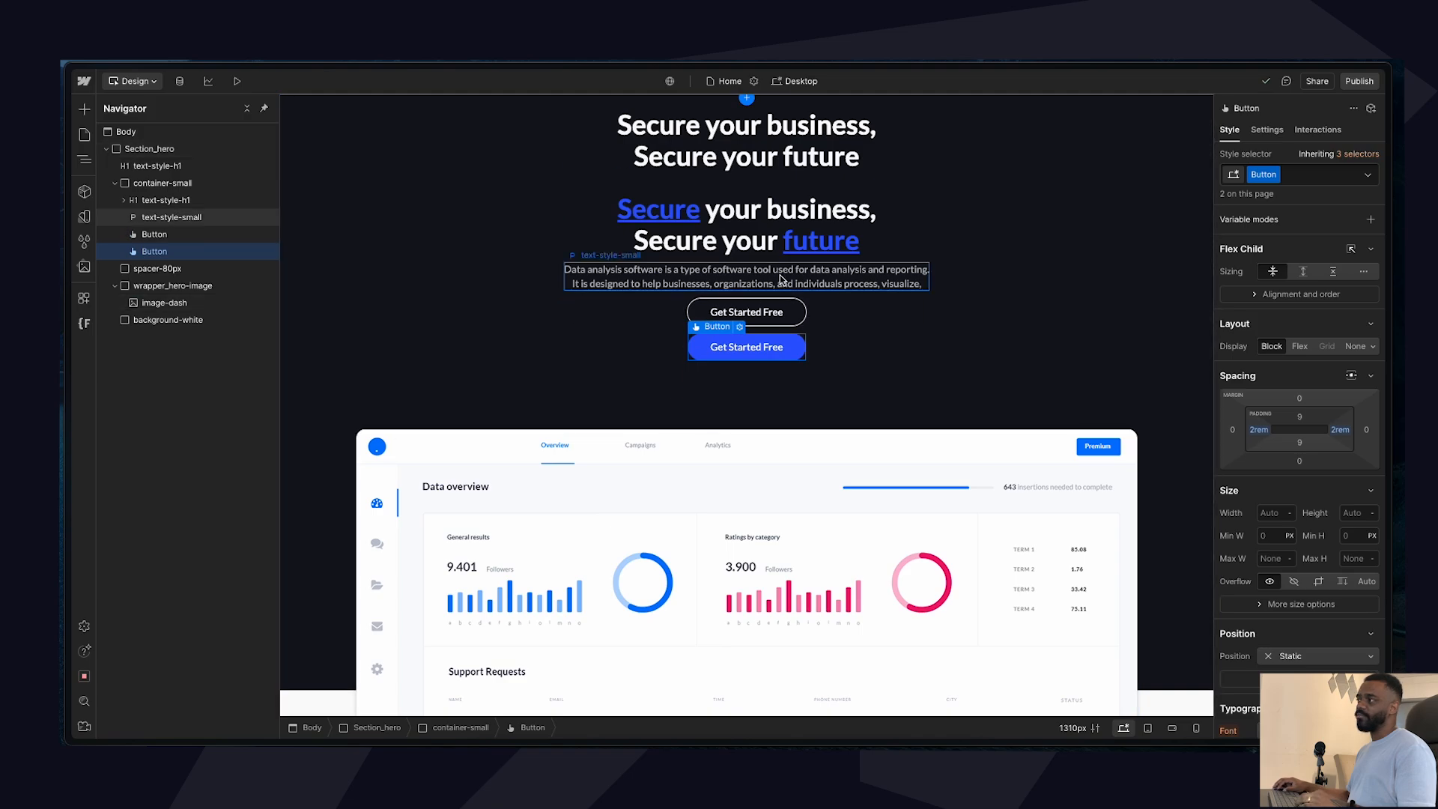
{"action": "left_click", "coordinate": [1317, 182]}
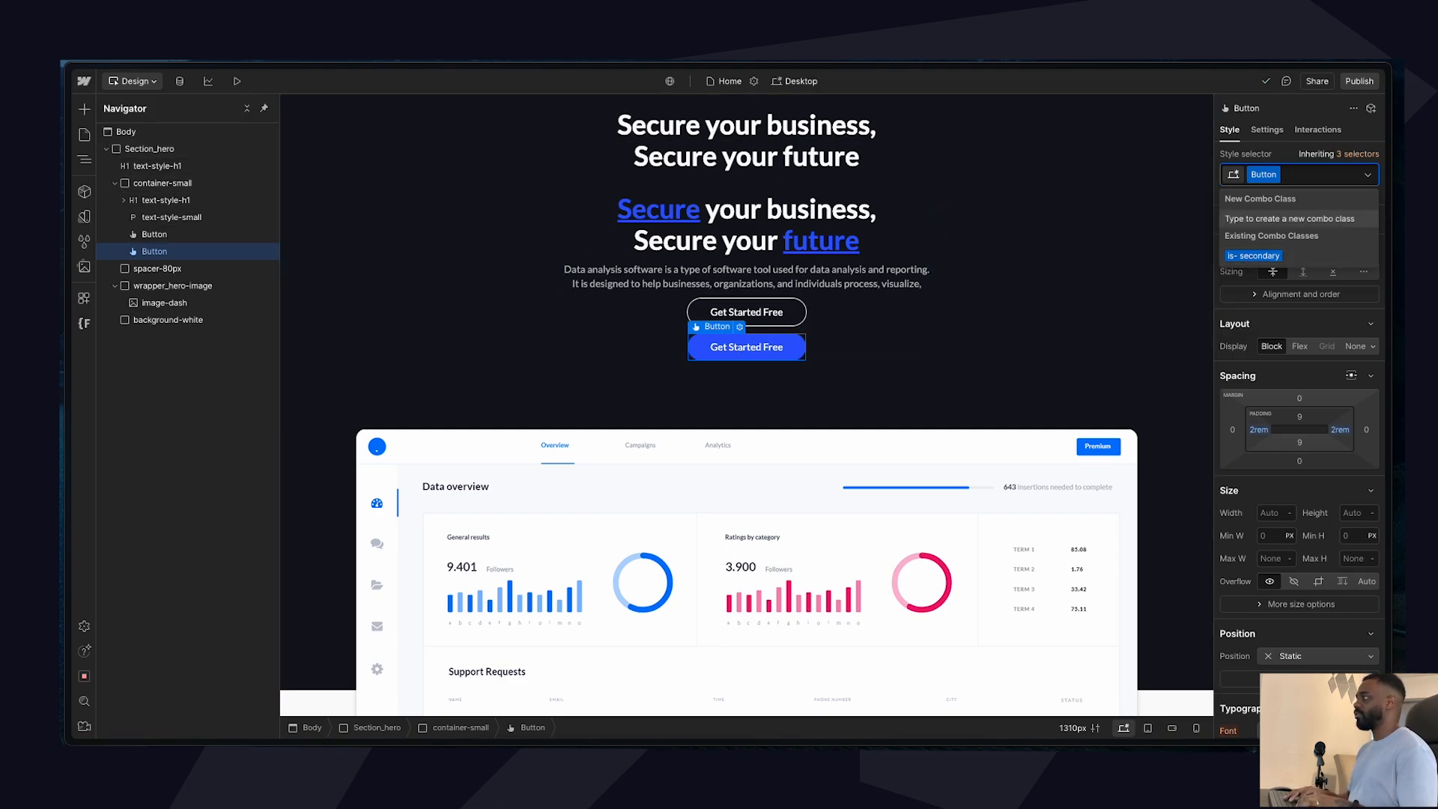
{"action": "type", "text": "is"}
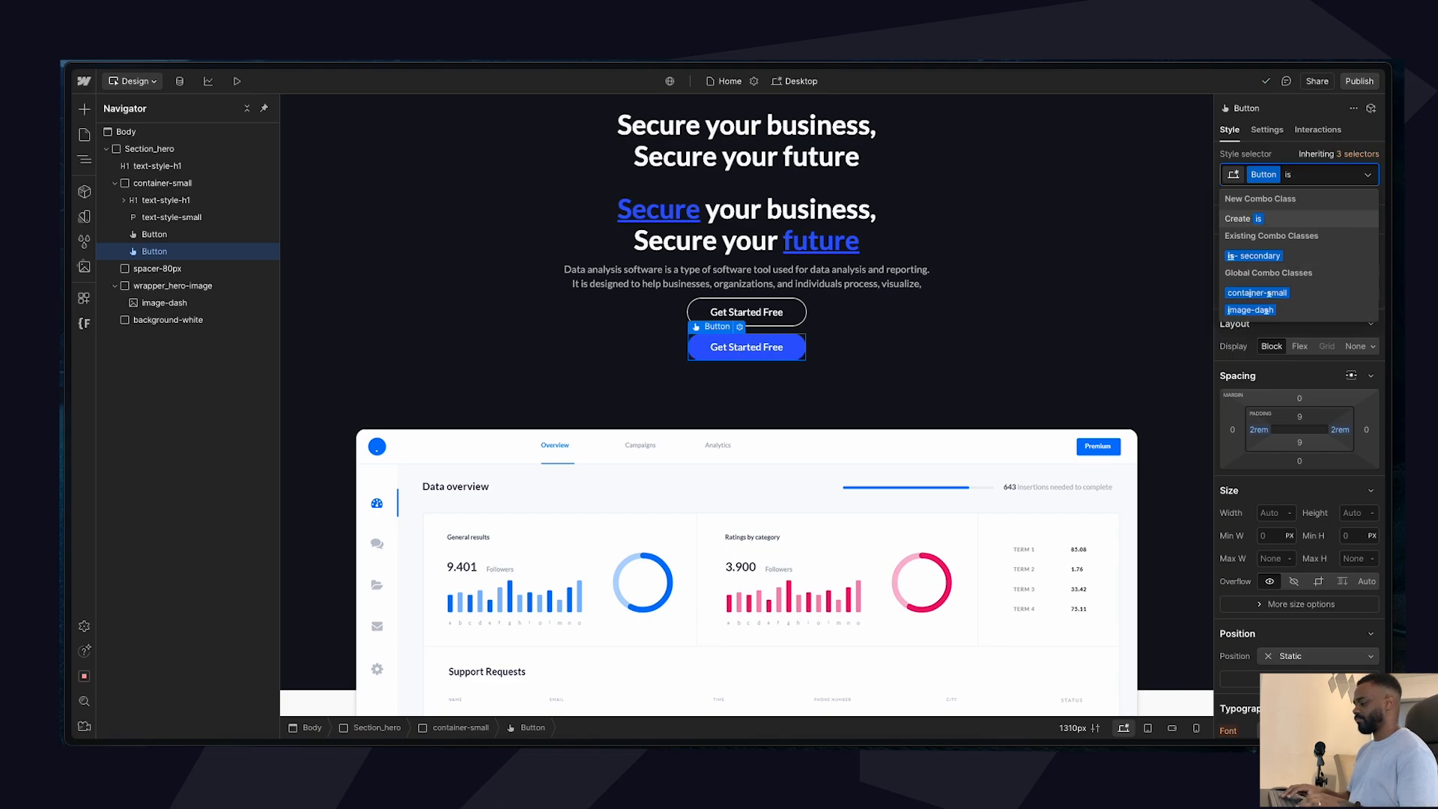
{"action": "type", "text": "-"}
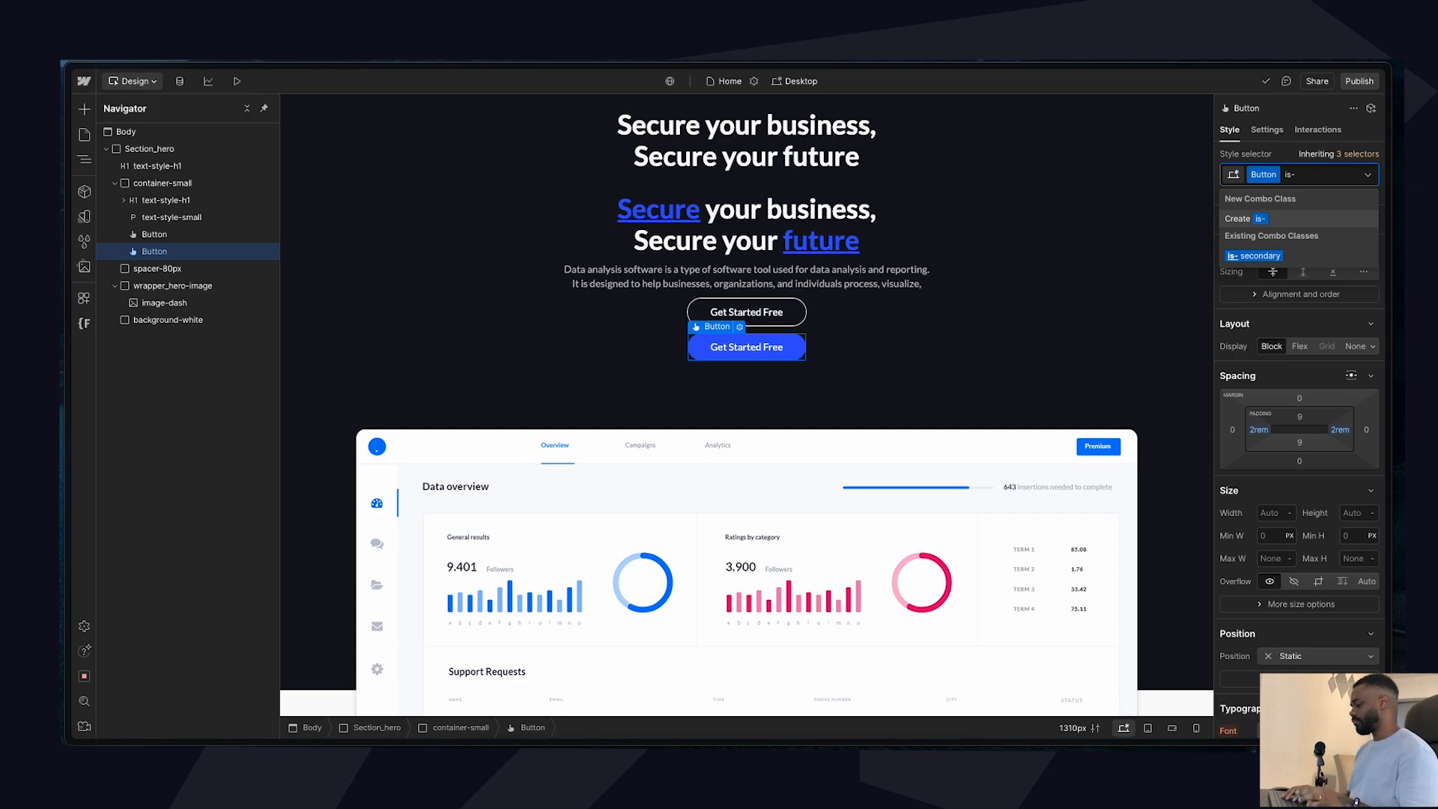
{"action": "type", "text": "terciary"}
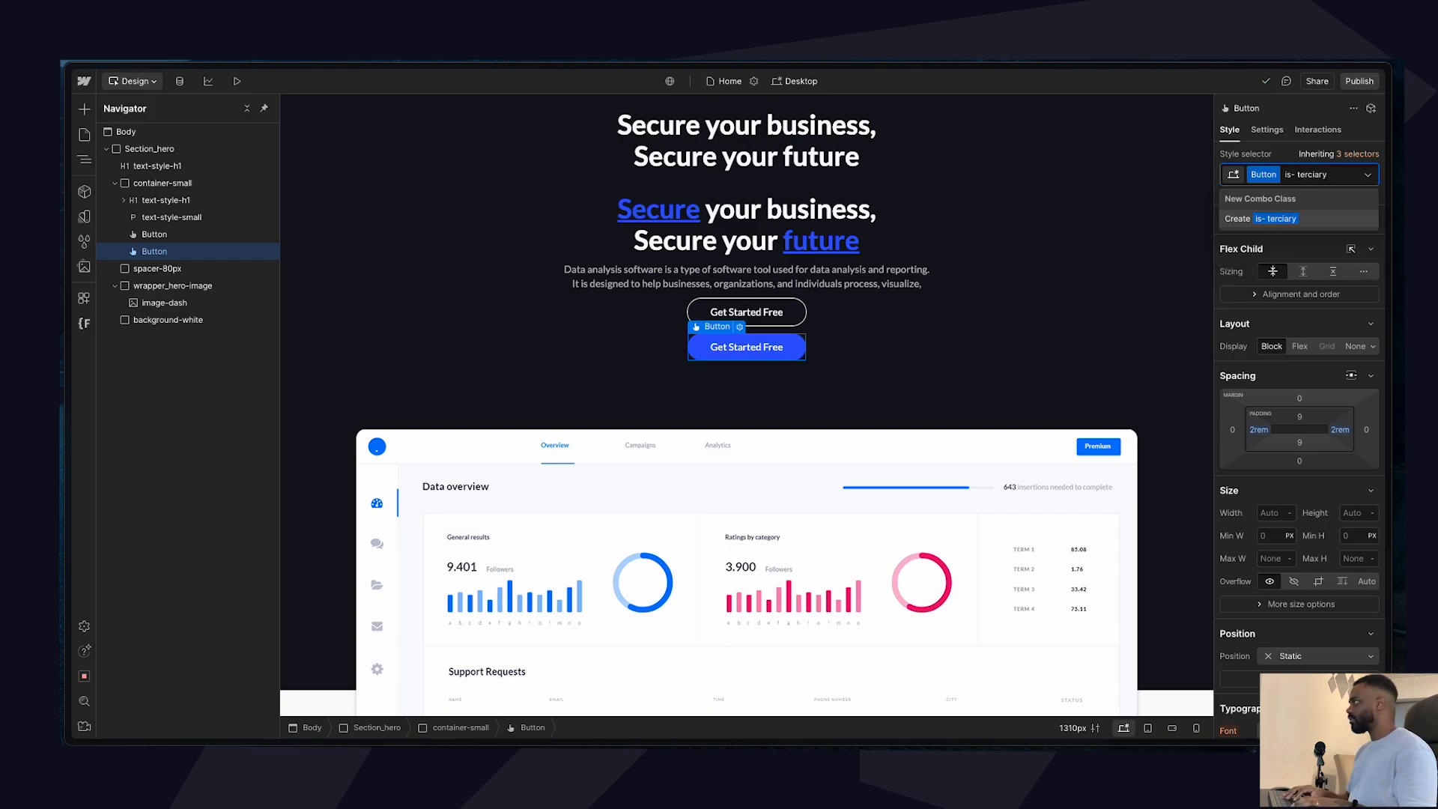
{"action": "key", "text": "Return"}
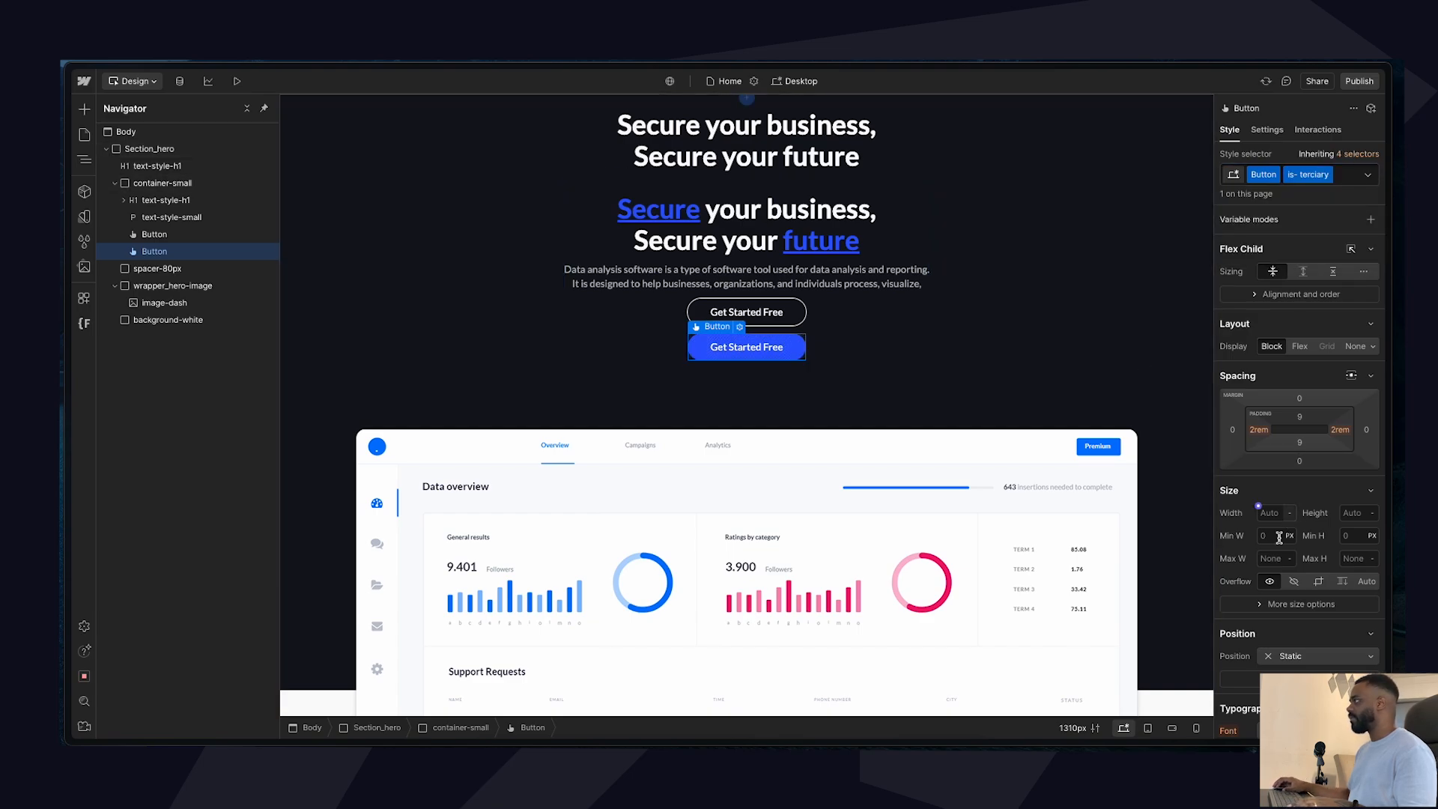
Set the background color of the button with the "is- terciary" class to #ff2b2b.
{"action": "scroll", "coordinate": [1292, 562], "scroll_direction": "down", "scroll_amount": 5}
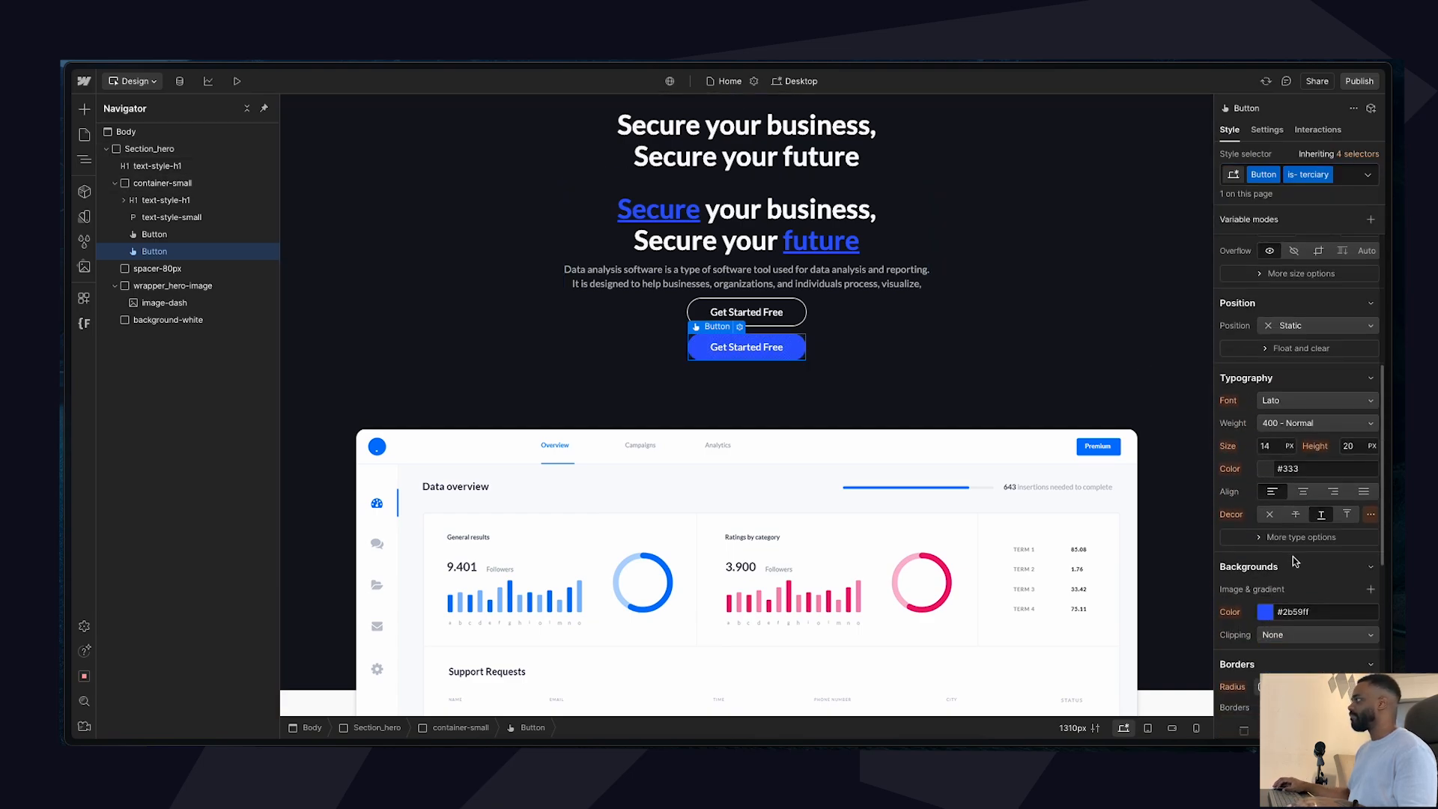
{"action": "left_click", "coordinate": [1267, 611]}
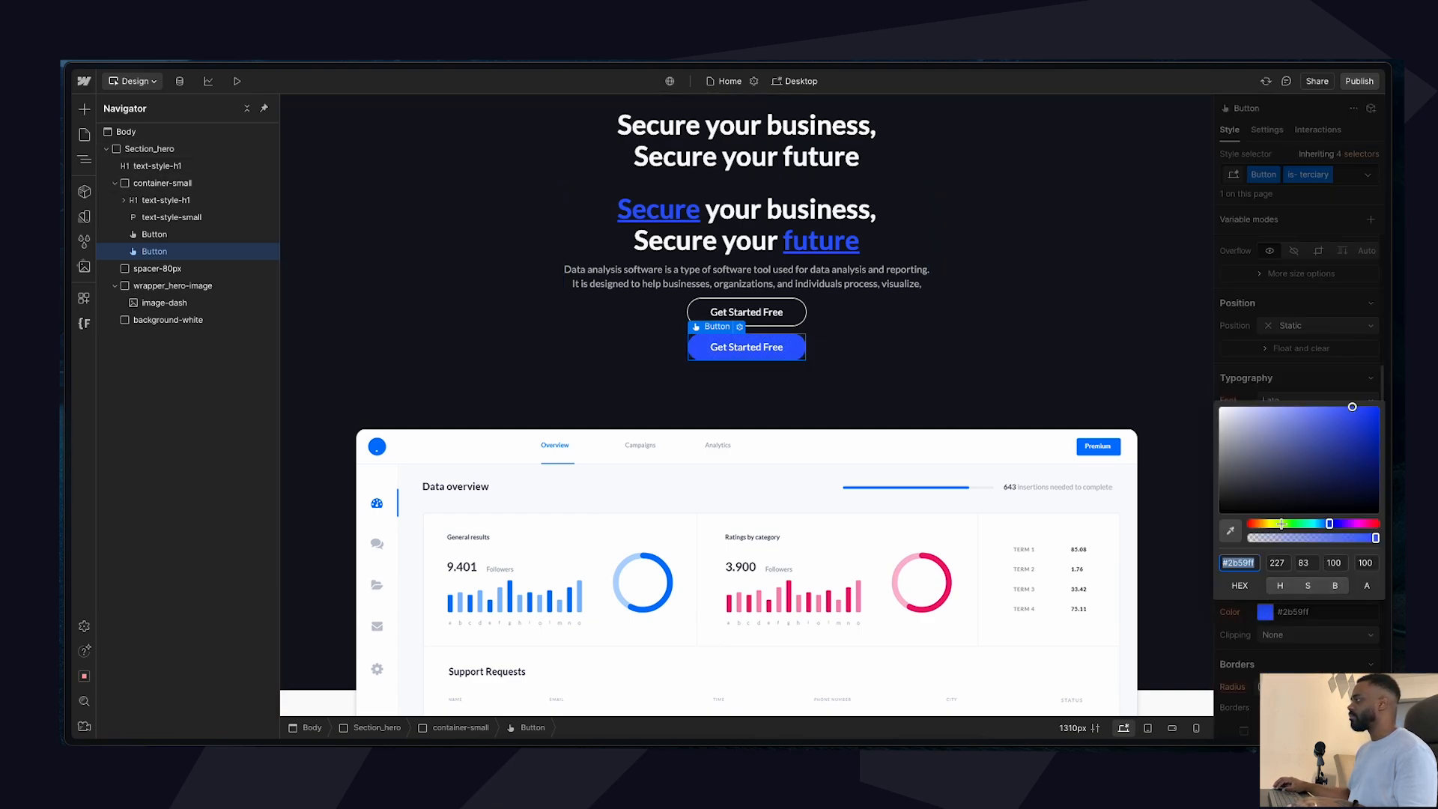
{"action": "type", "text": "ff2b2b"}
{"action": "key", "text": "Return"}
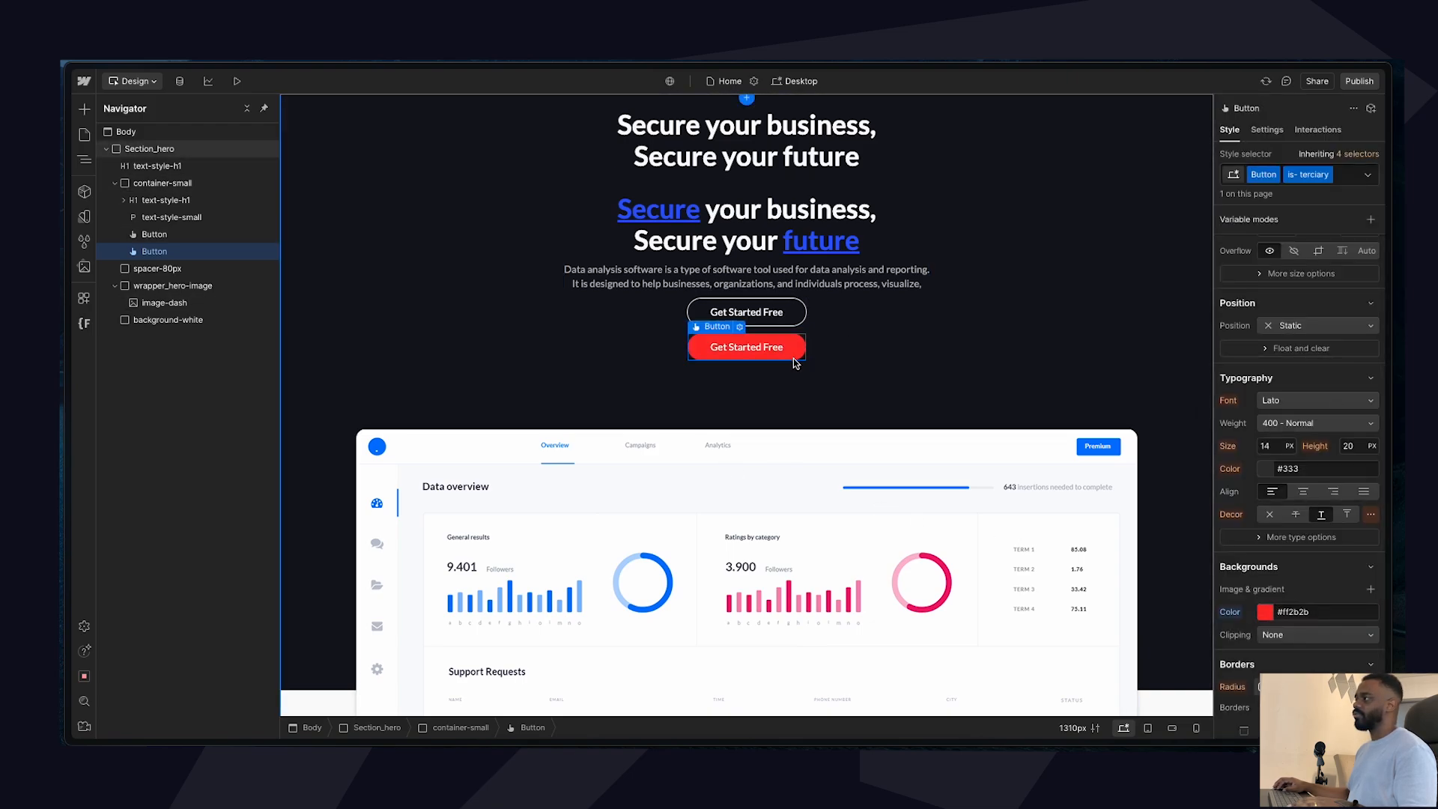
Remove the "is- secondary" combo class from the outlined Get Started Free button, leaving only the Button class.
{"action": "left_click", "coordinate": [801, 321]}
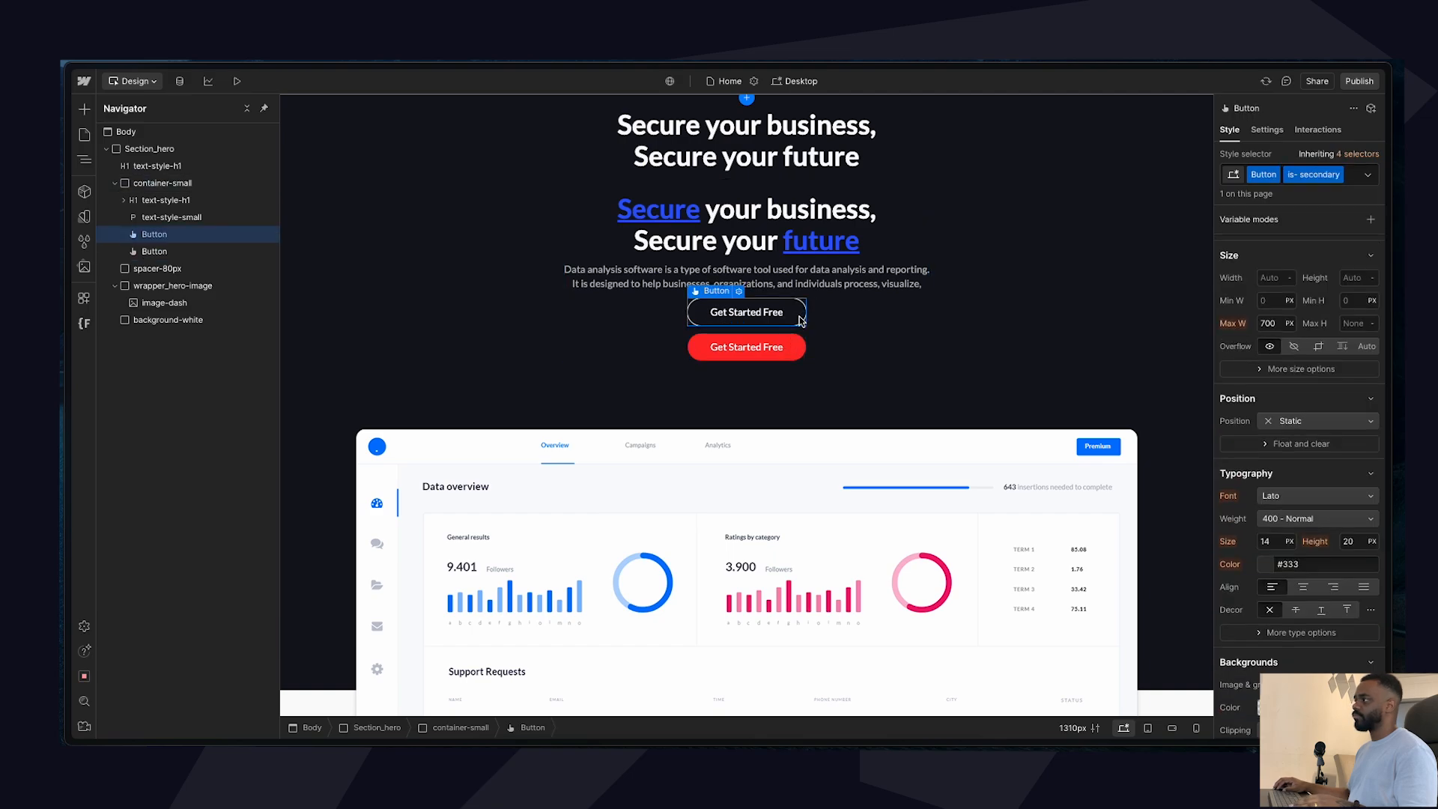
{"action": "key", "text": "ctrl+Return"}
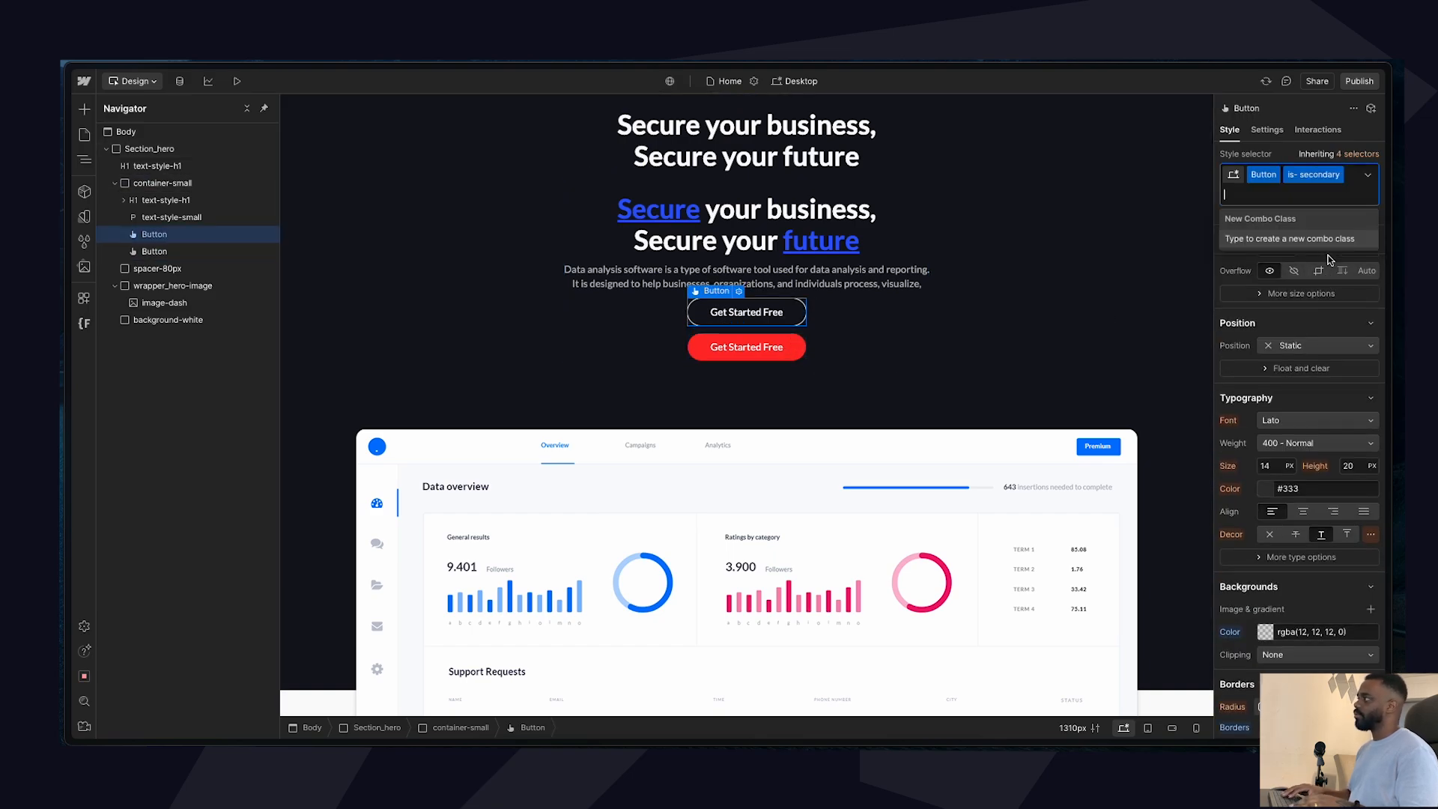
{"action": "key", "text": "BackSpace"}
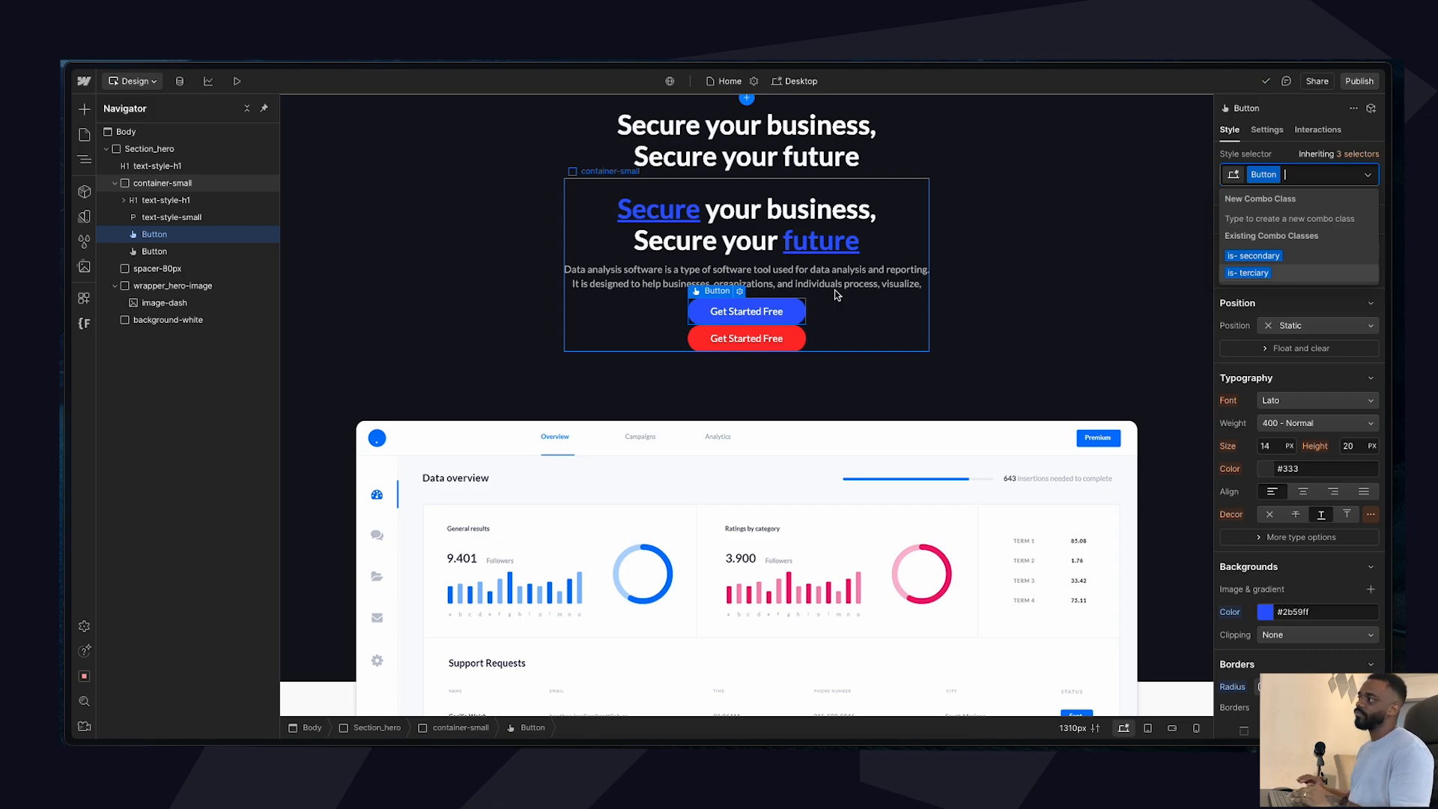
{"action": "left_click", "coordinate": [787, 146]}
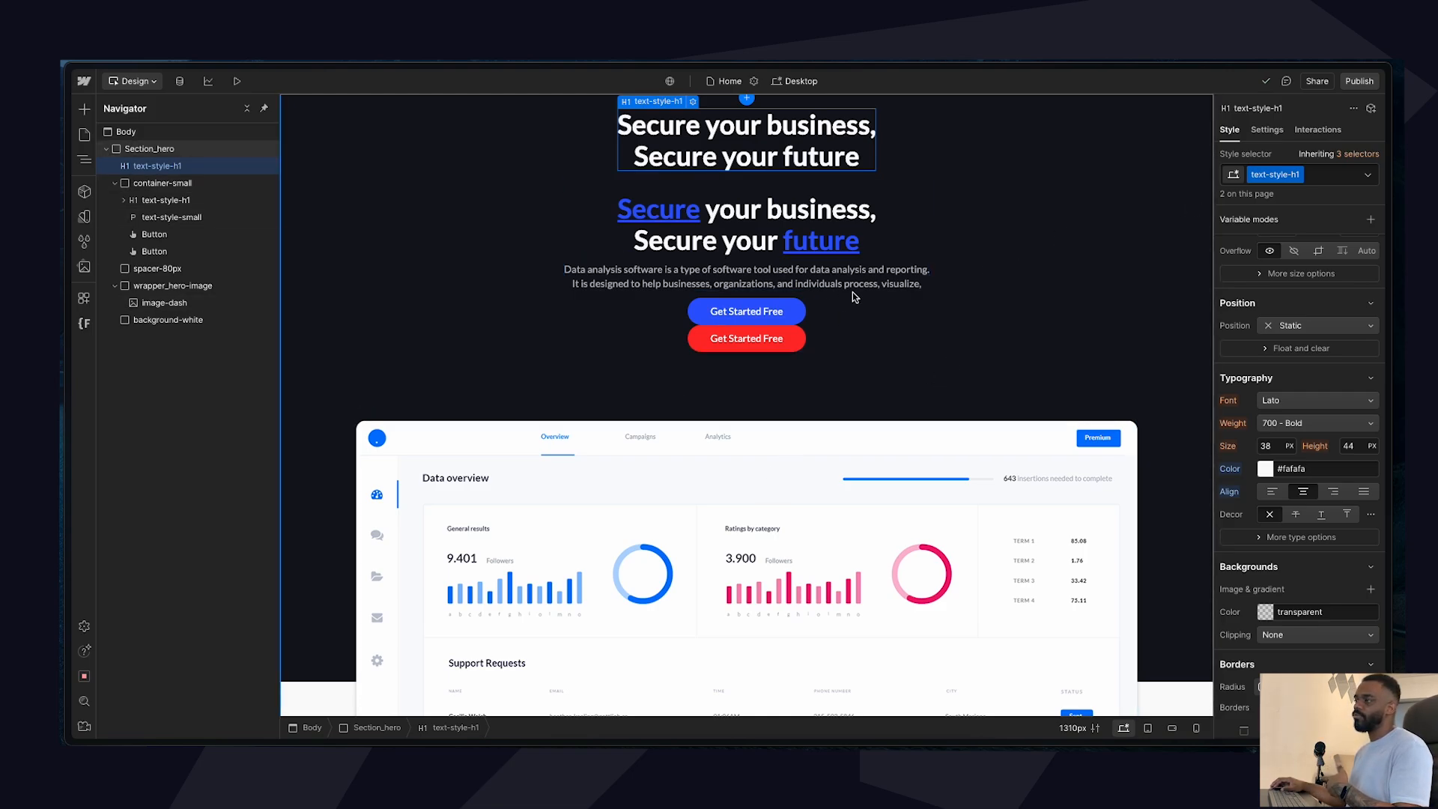
{"action": "scroll", "coordinate": [788, 367], "scroll_direction": "down", "scroll_amount": 3}
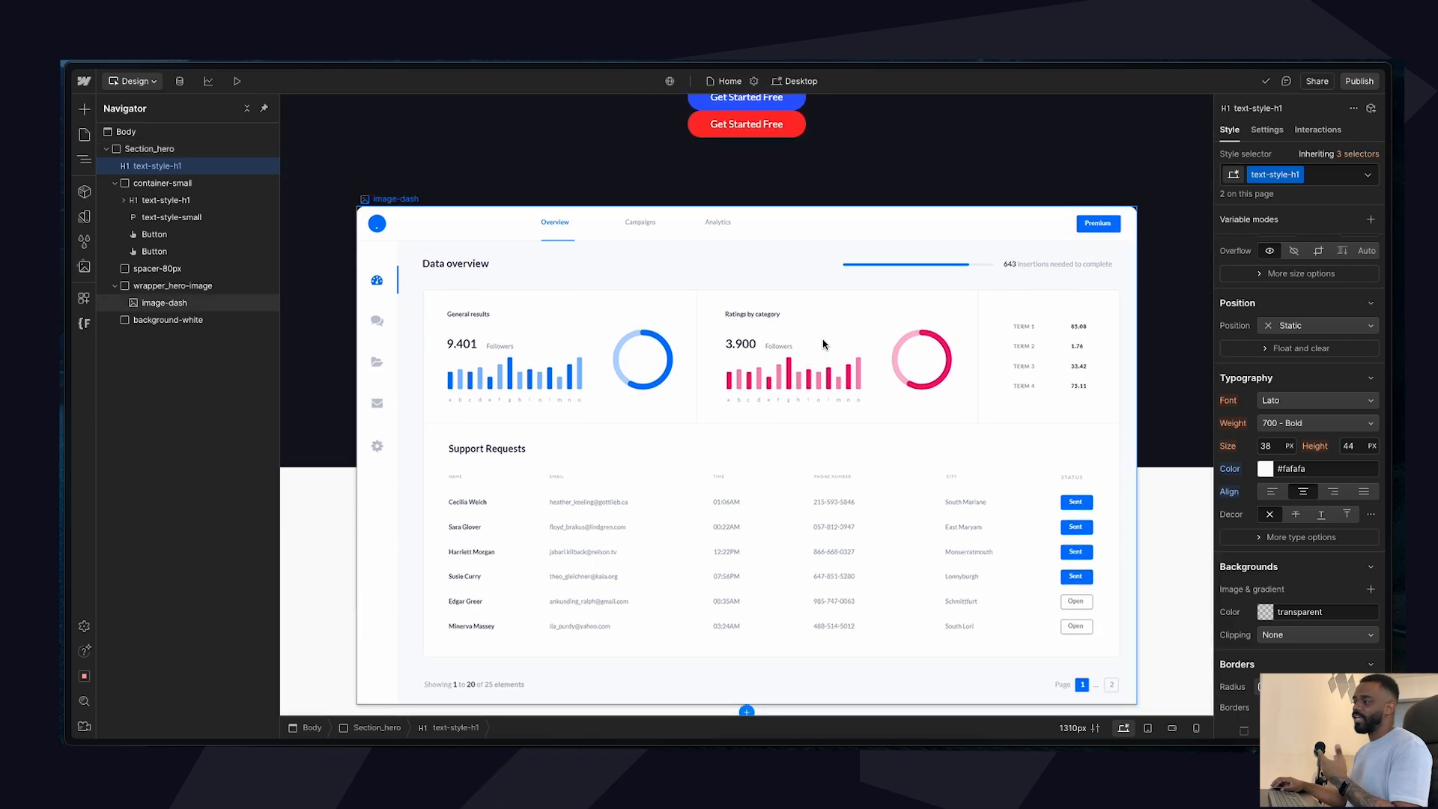
{"action": "scroll", "coordinate": [1000, 502], "scroll_direction": "up", "scroll_amount": 3}
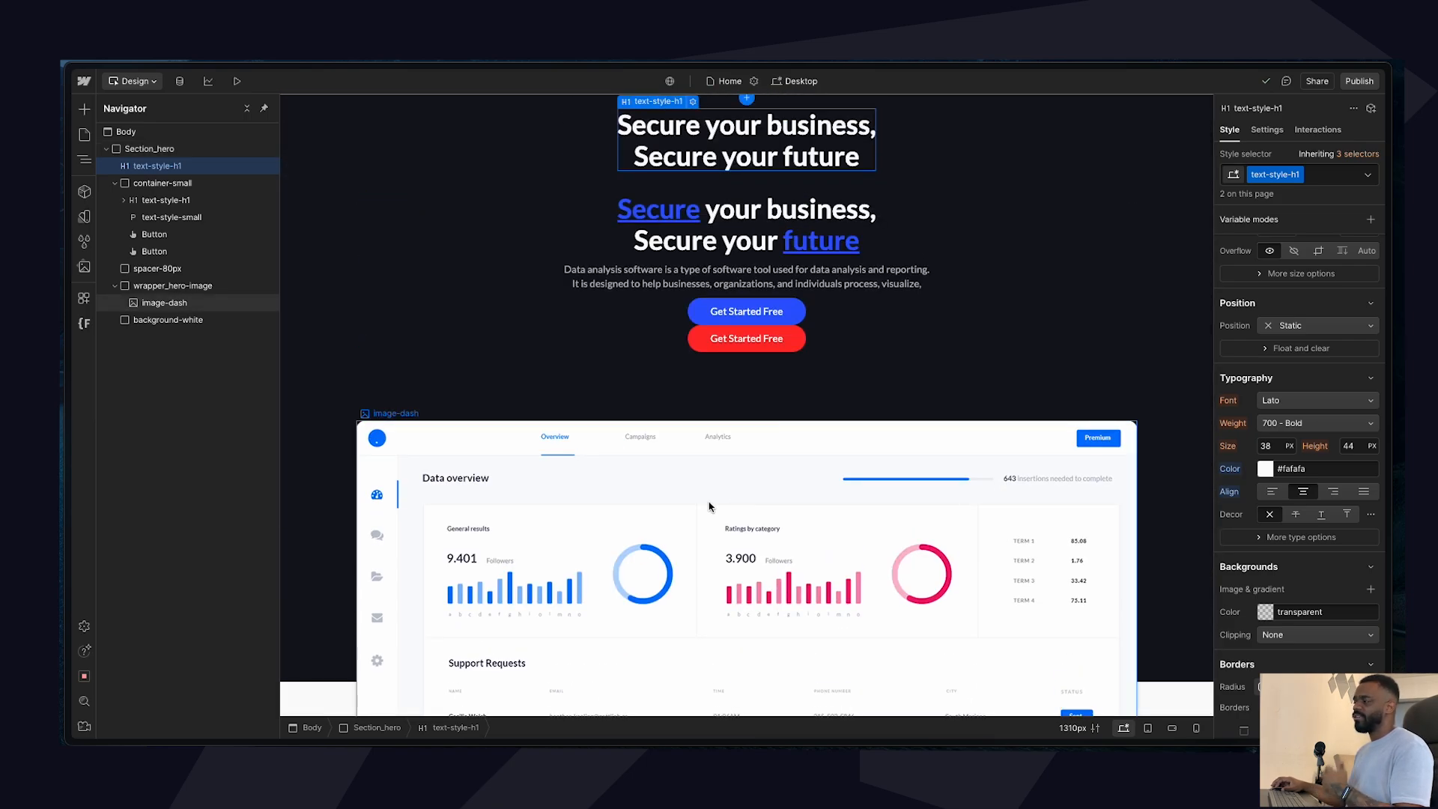